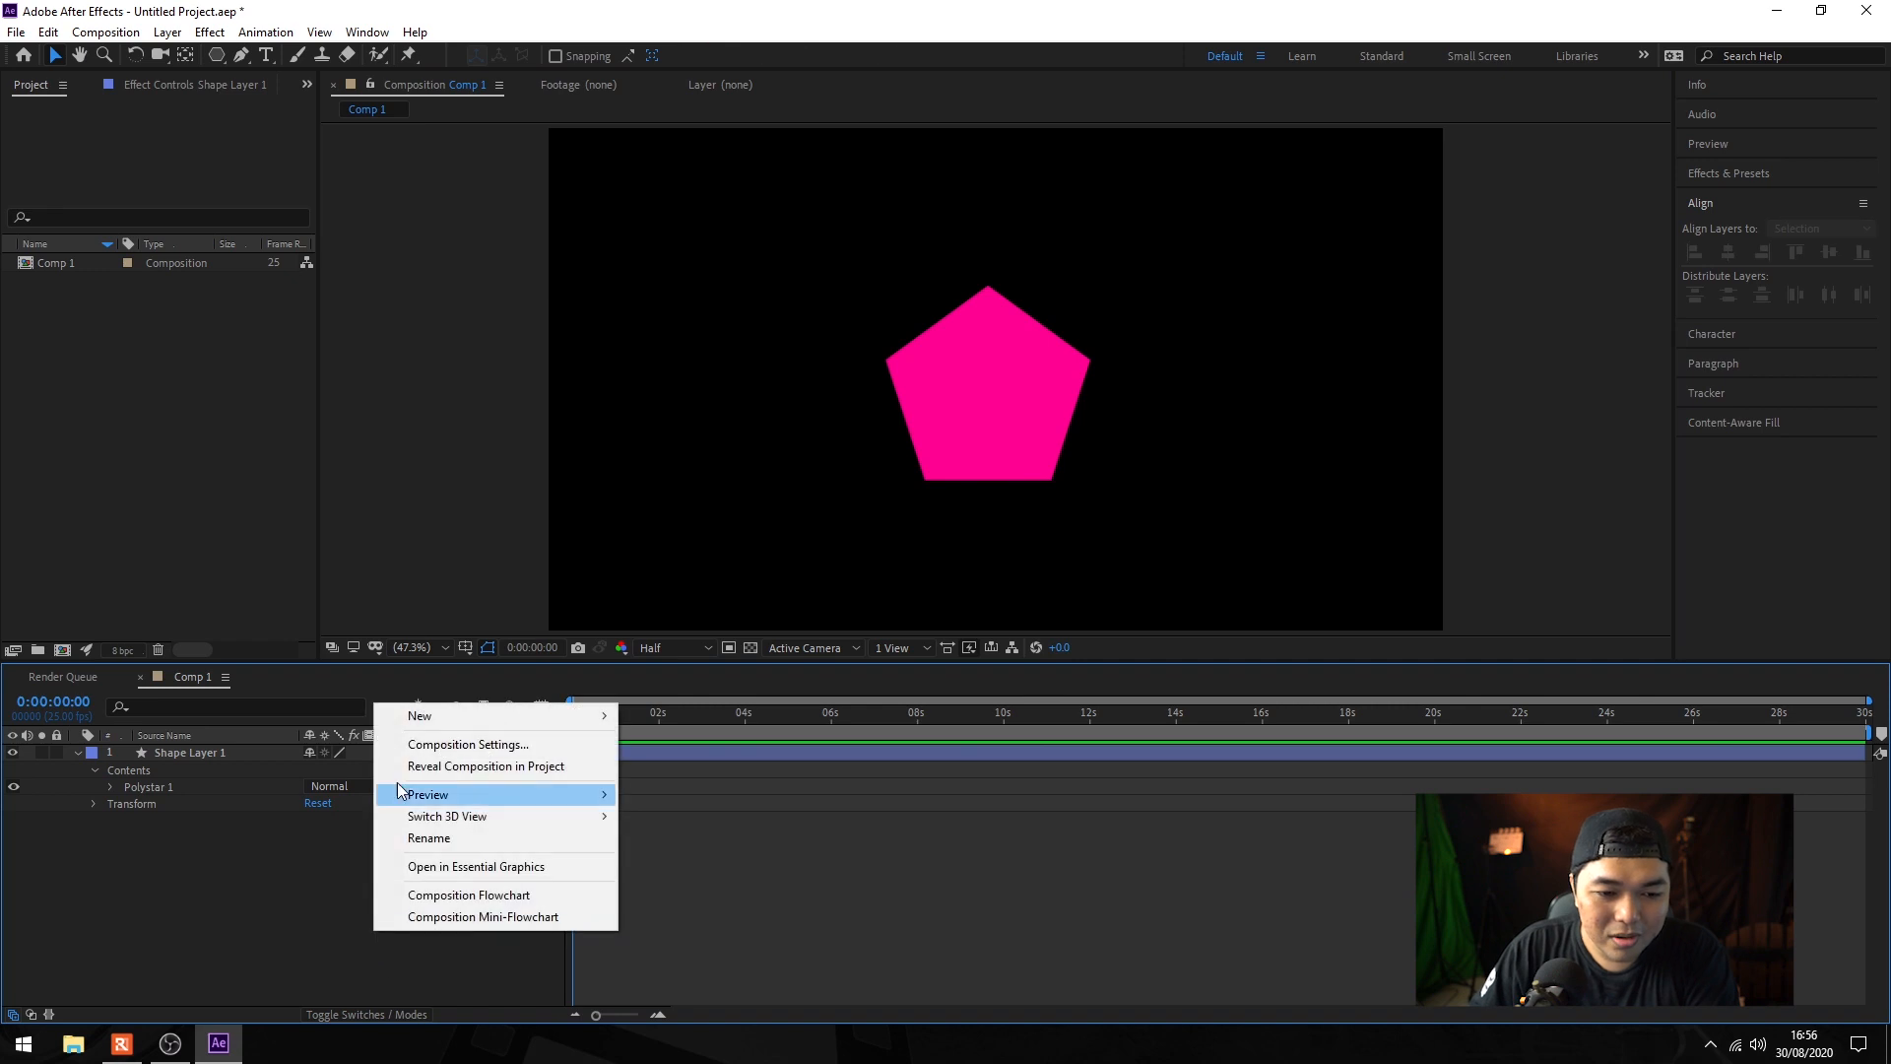
Step: Create a white 1920 x 1080 px solid and place it behind the pentagon's shape layer
click(764, 766)
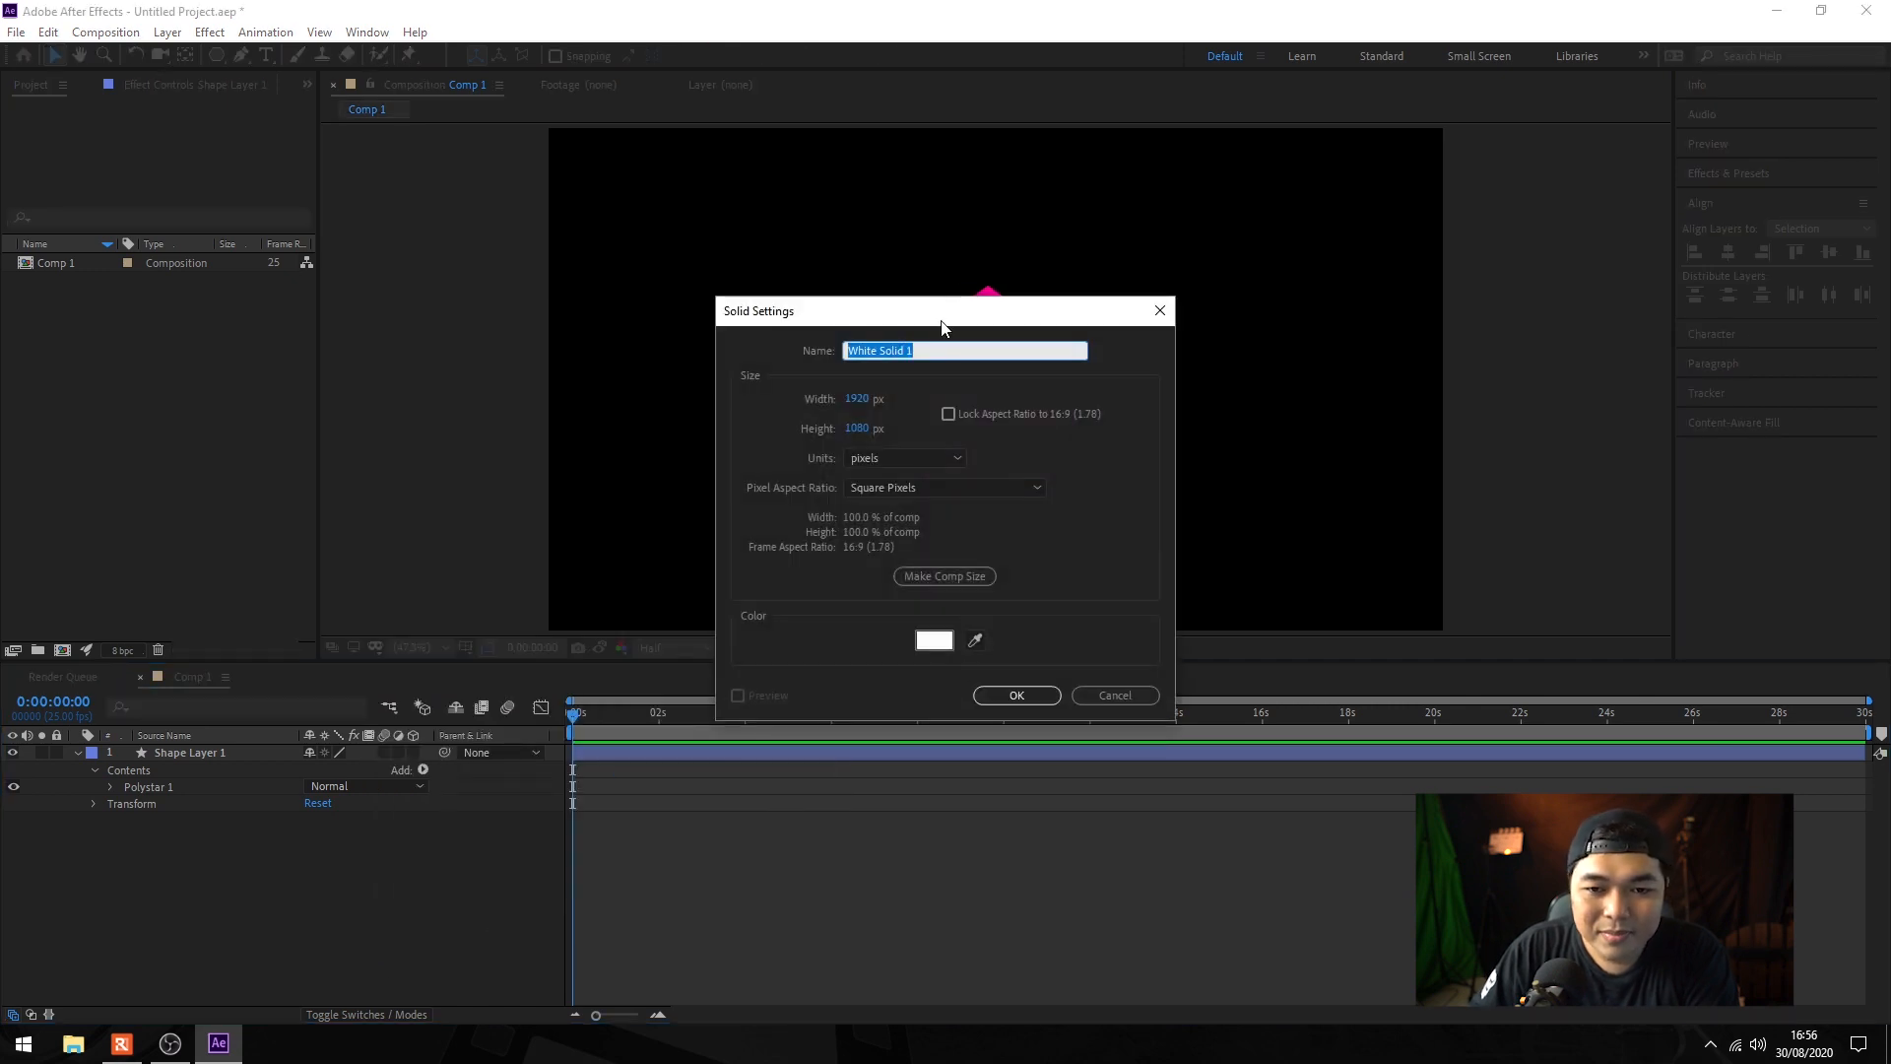
click(1030, 692)
click(246, 766)
key(ctrl+])
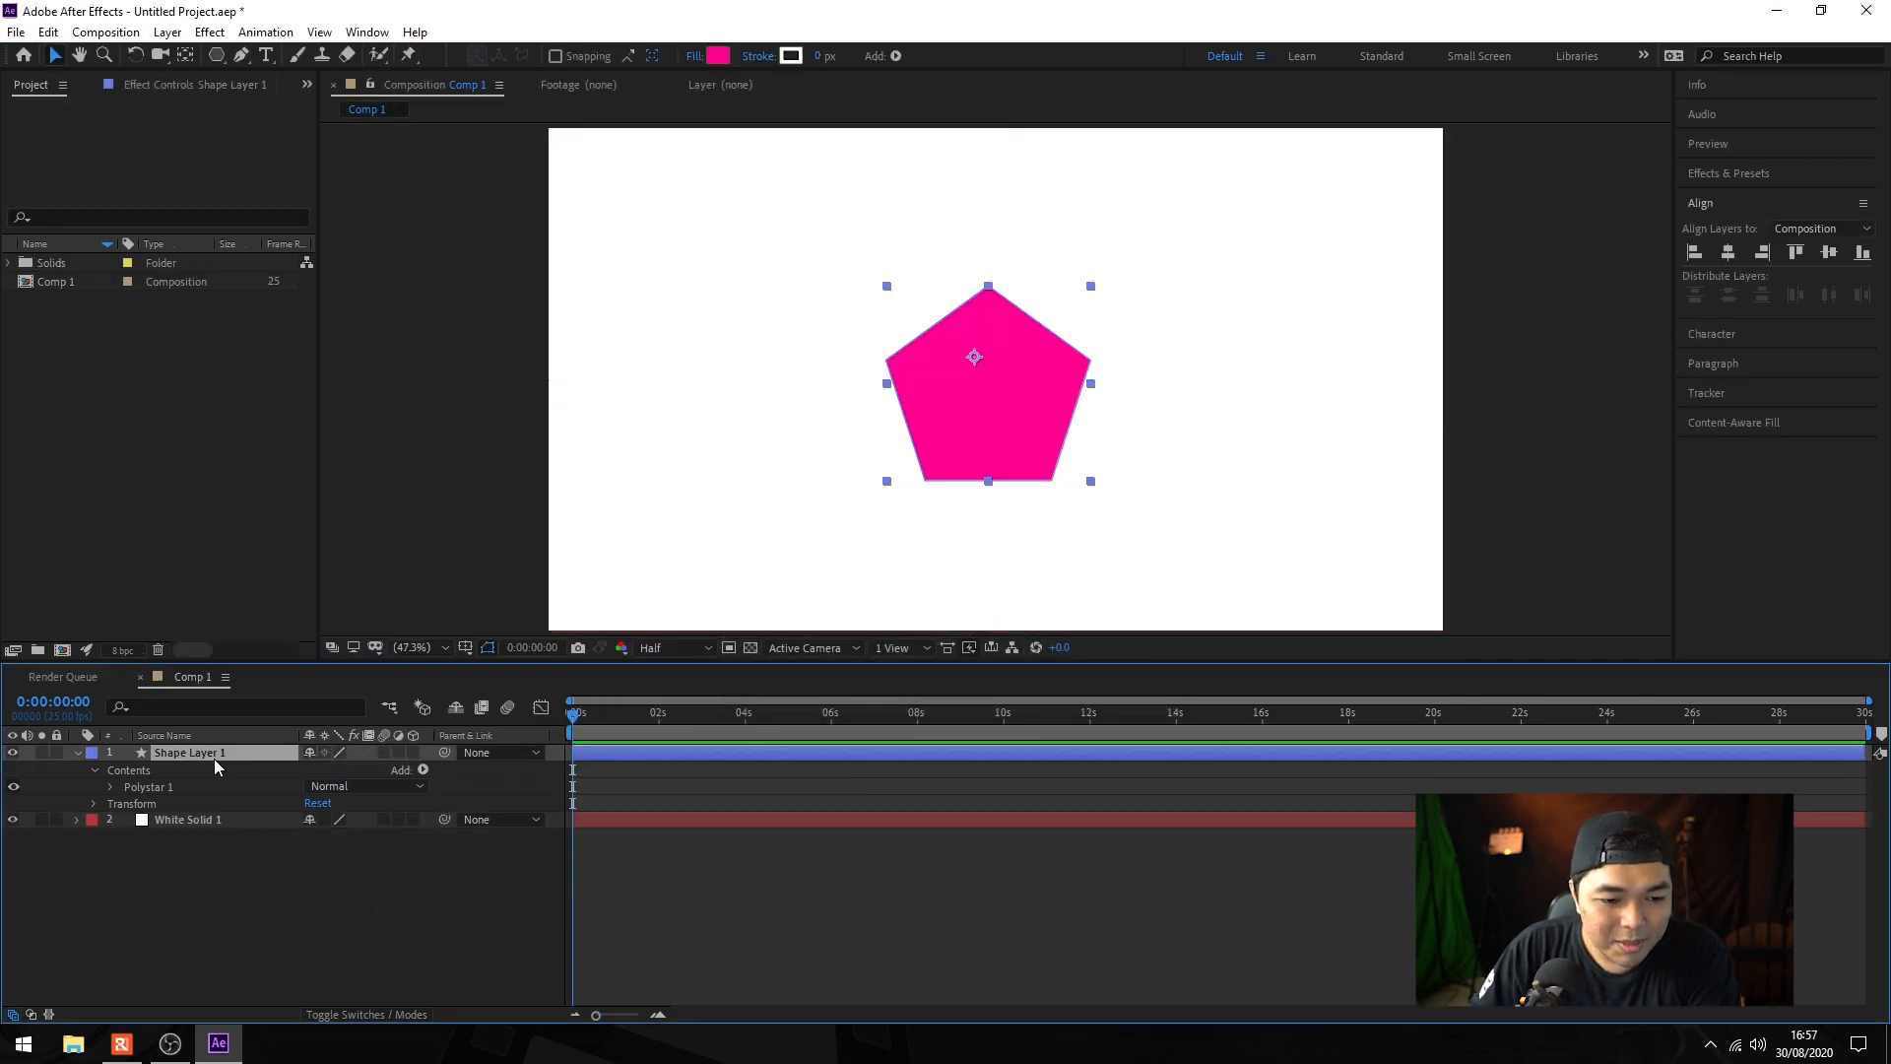
Step: Turn both the pentagon's shape layer and the white solid into 3D layers
click(414, 752)
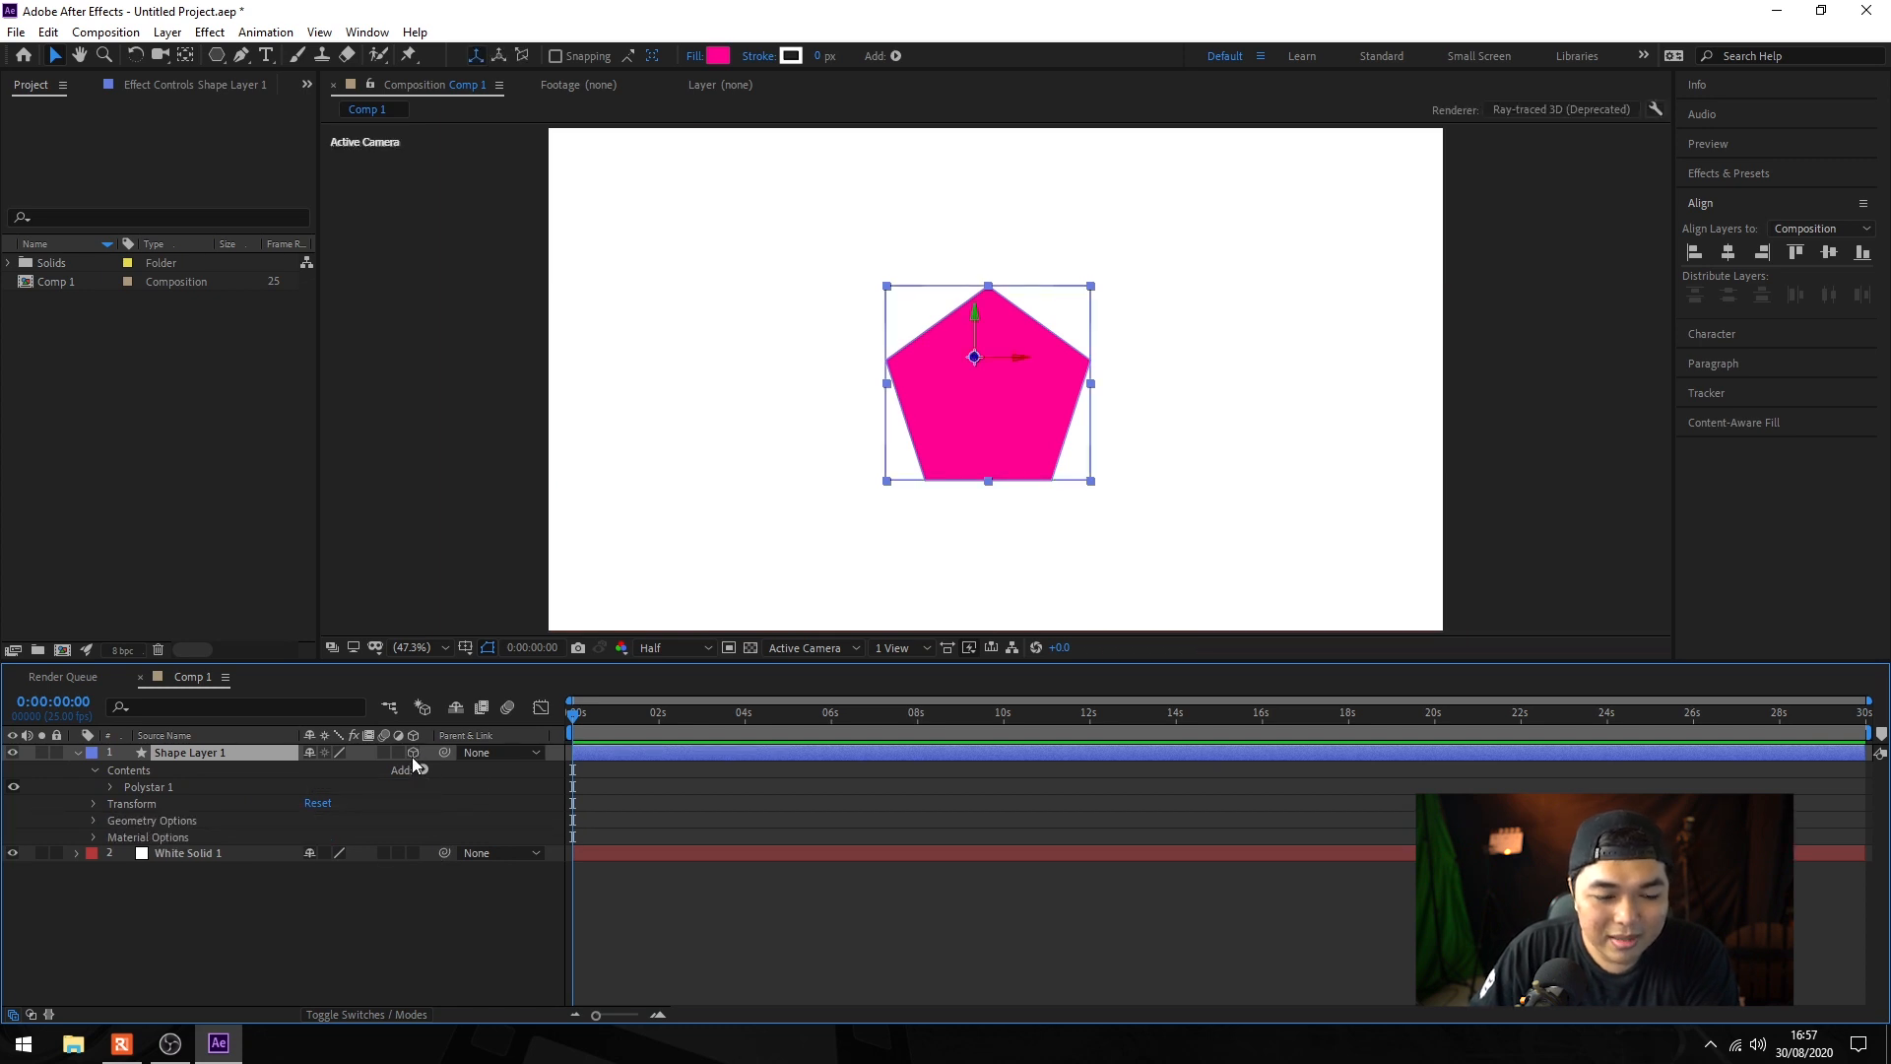
click(413, 852)
click(284, 853)
click(413, 853)
click(412, 853)
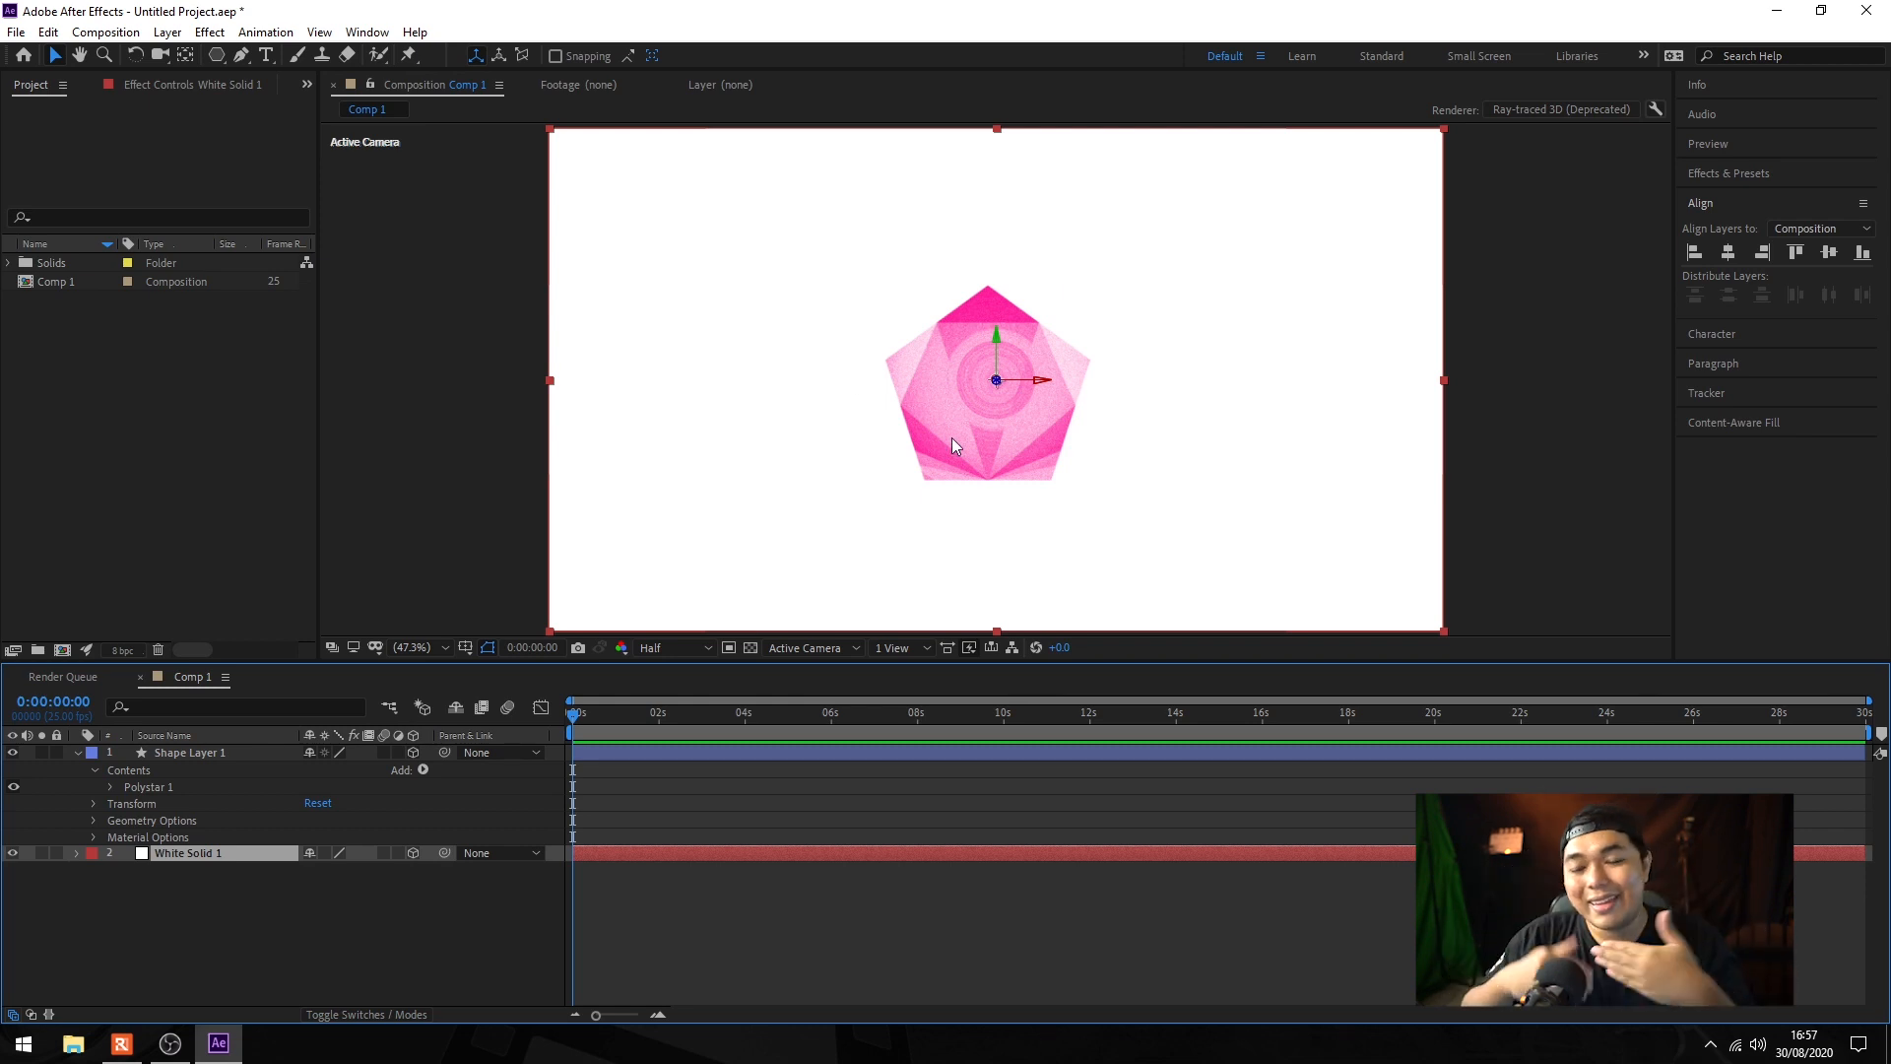
click(414, 752)
click(413, 753)
click(413, 752)
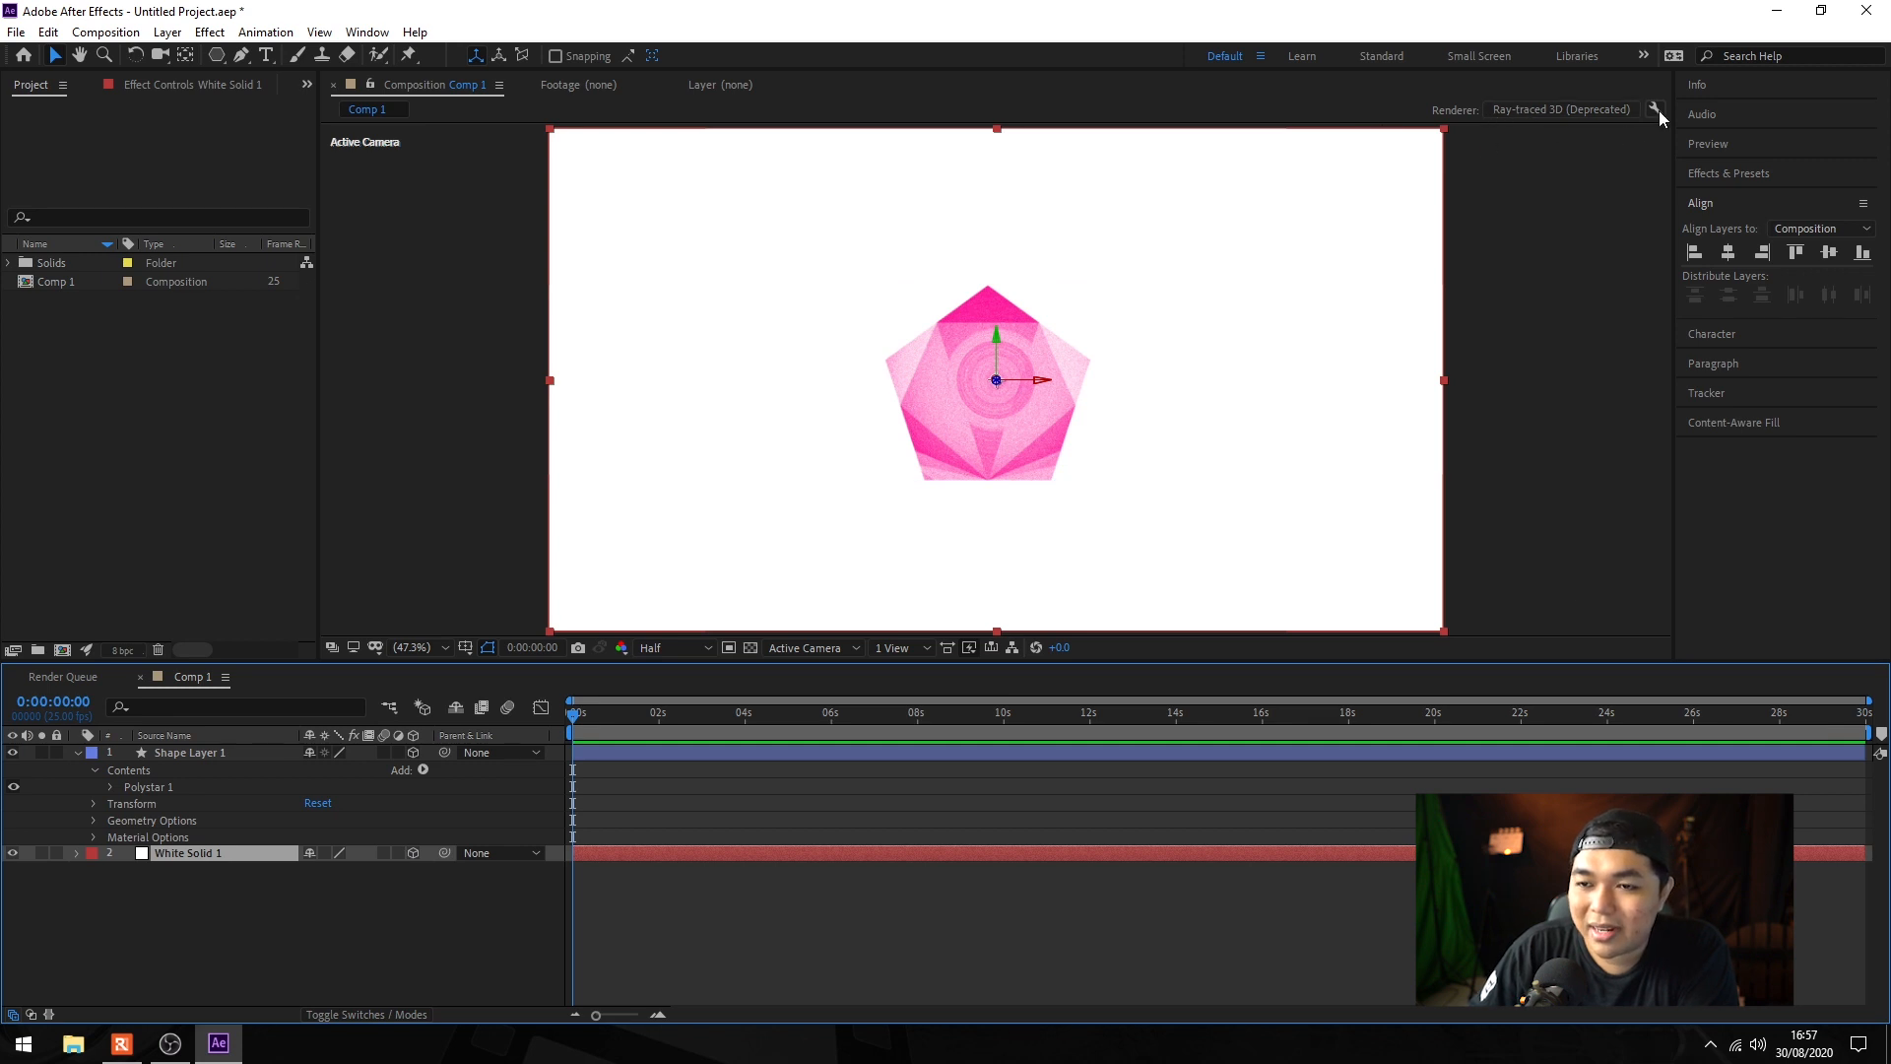
Step: Examine the composition's Ray-traced 3D renderer settings, including its enabled and disabled features
click(1545, 116)
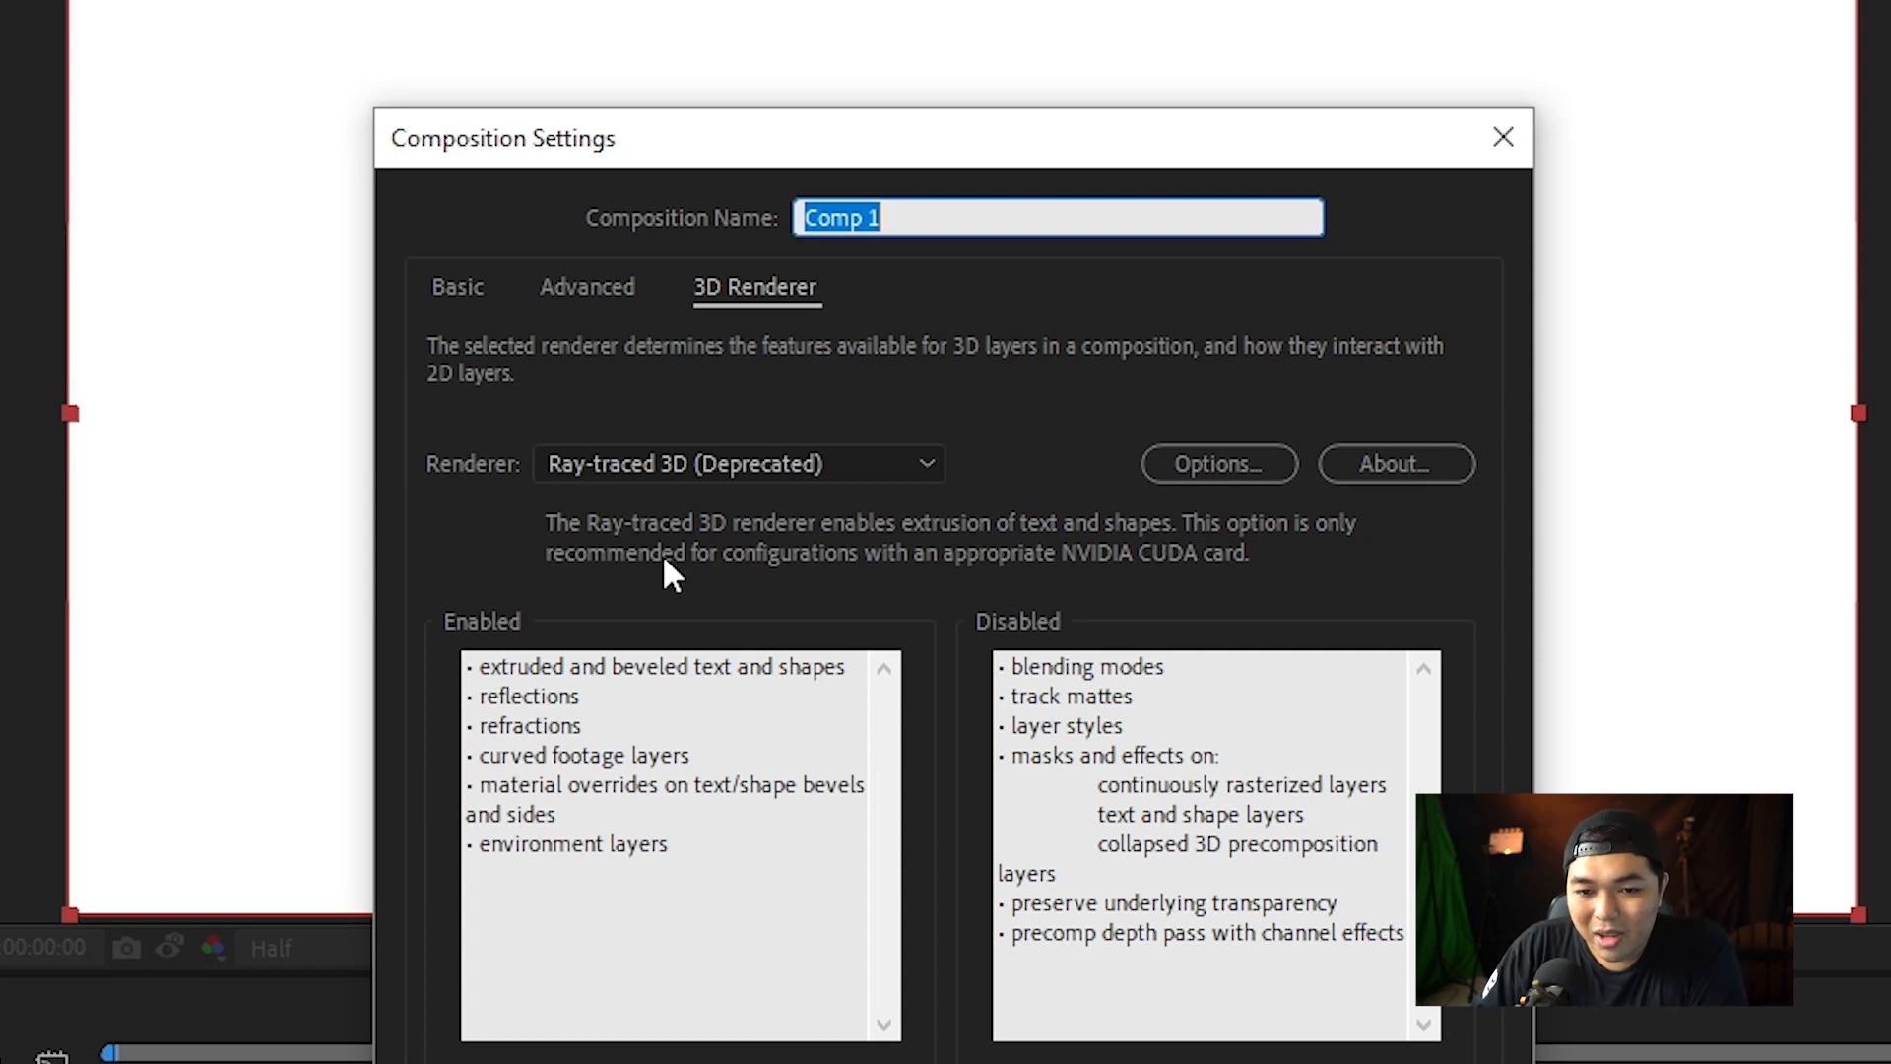
click(904, 561)
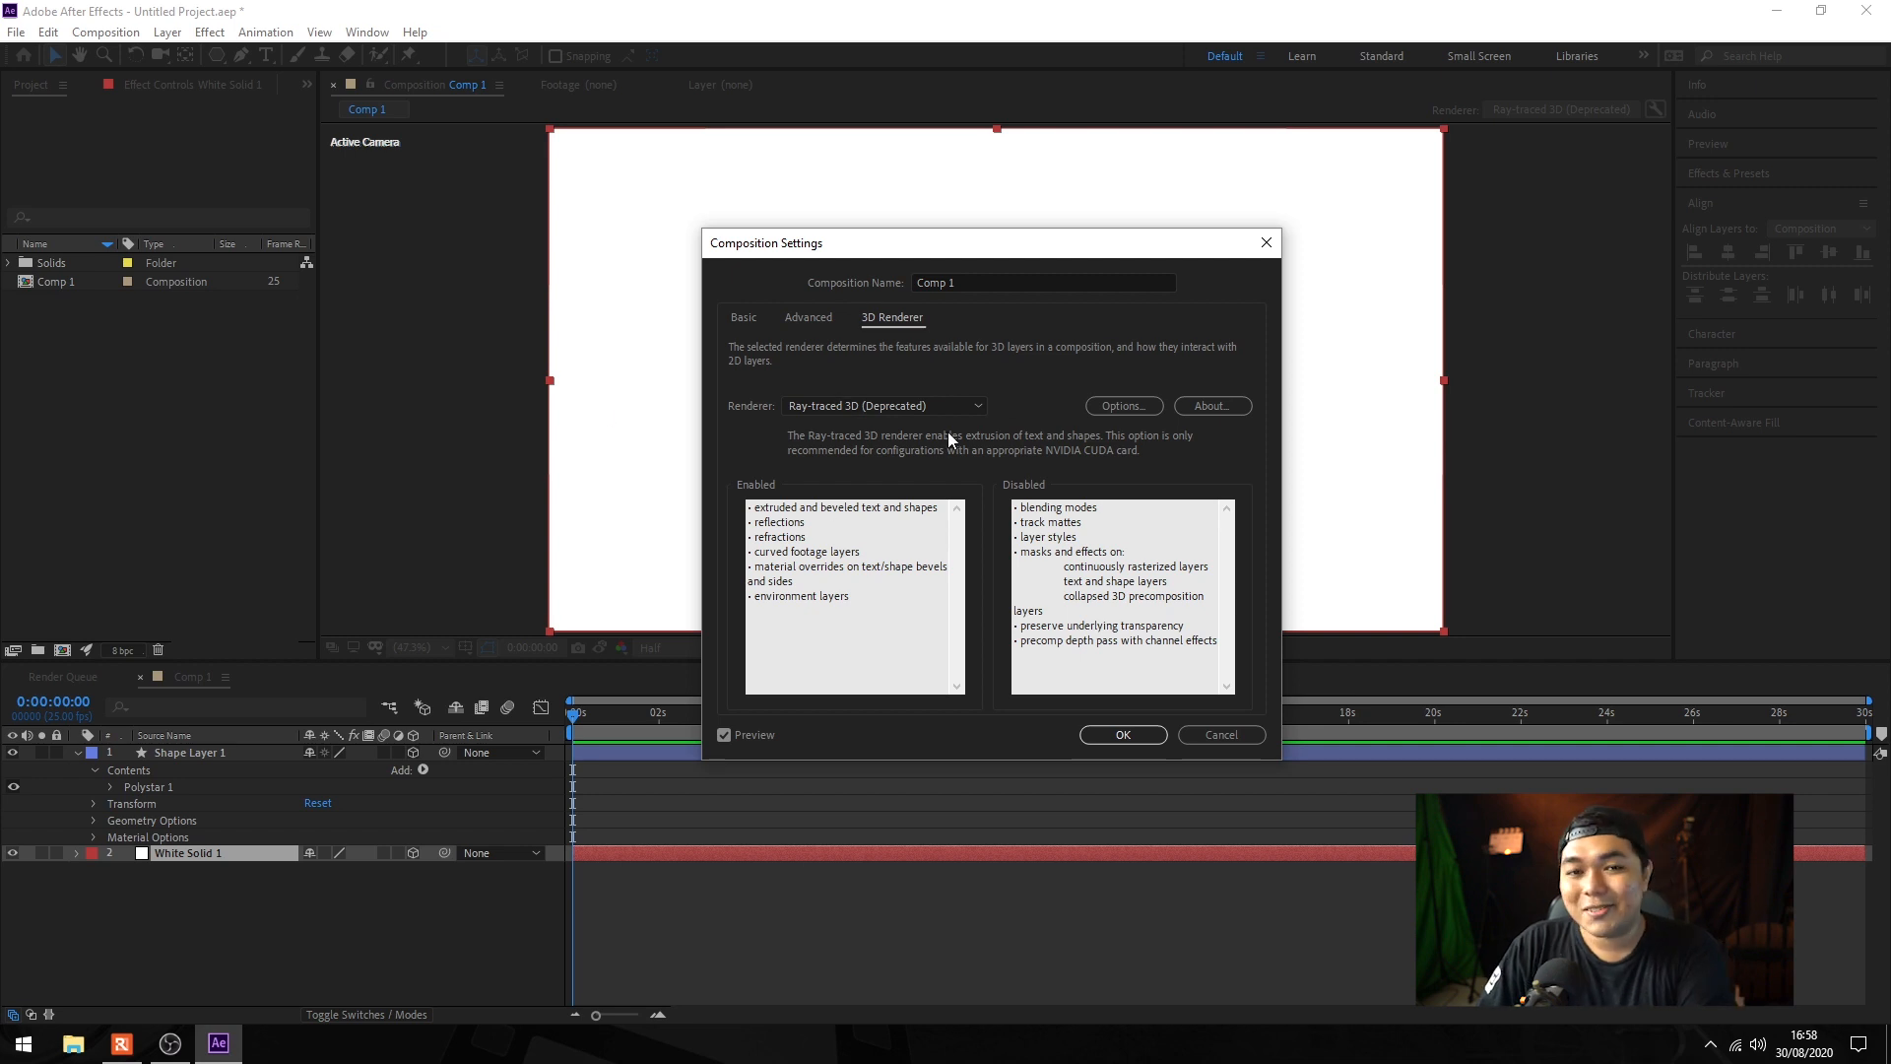
click(1124, 735)
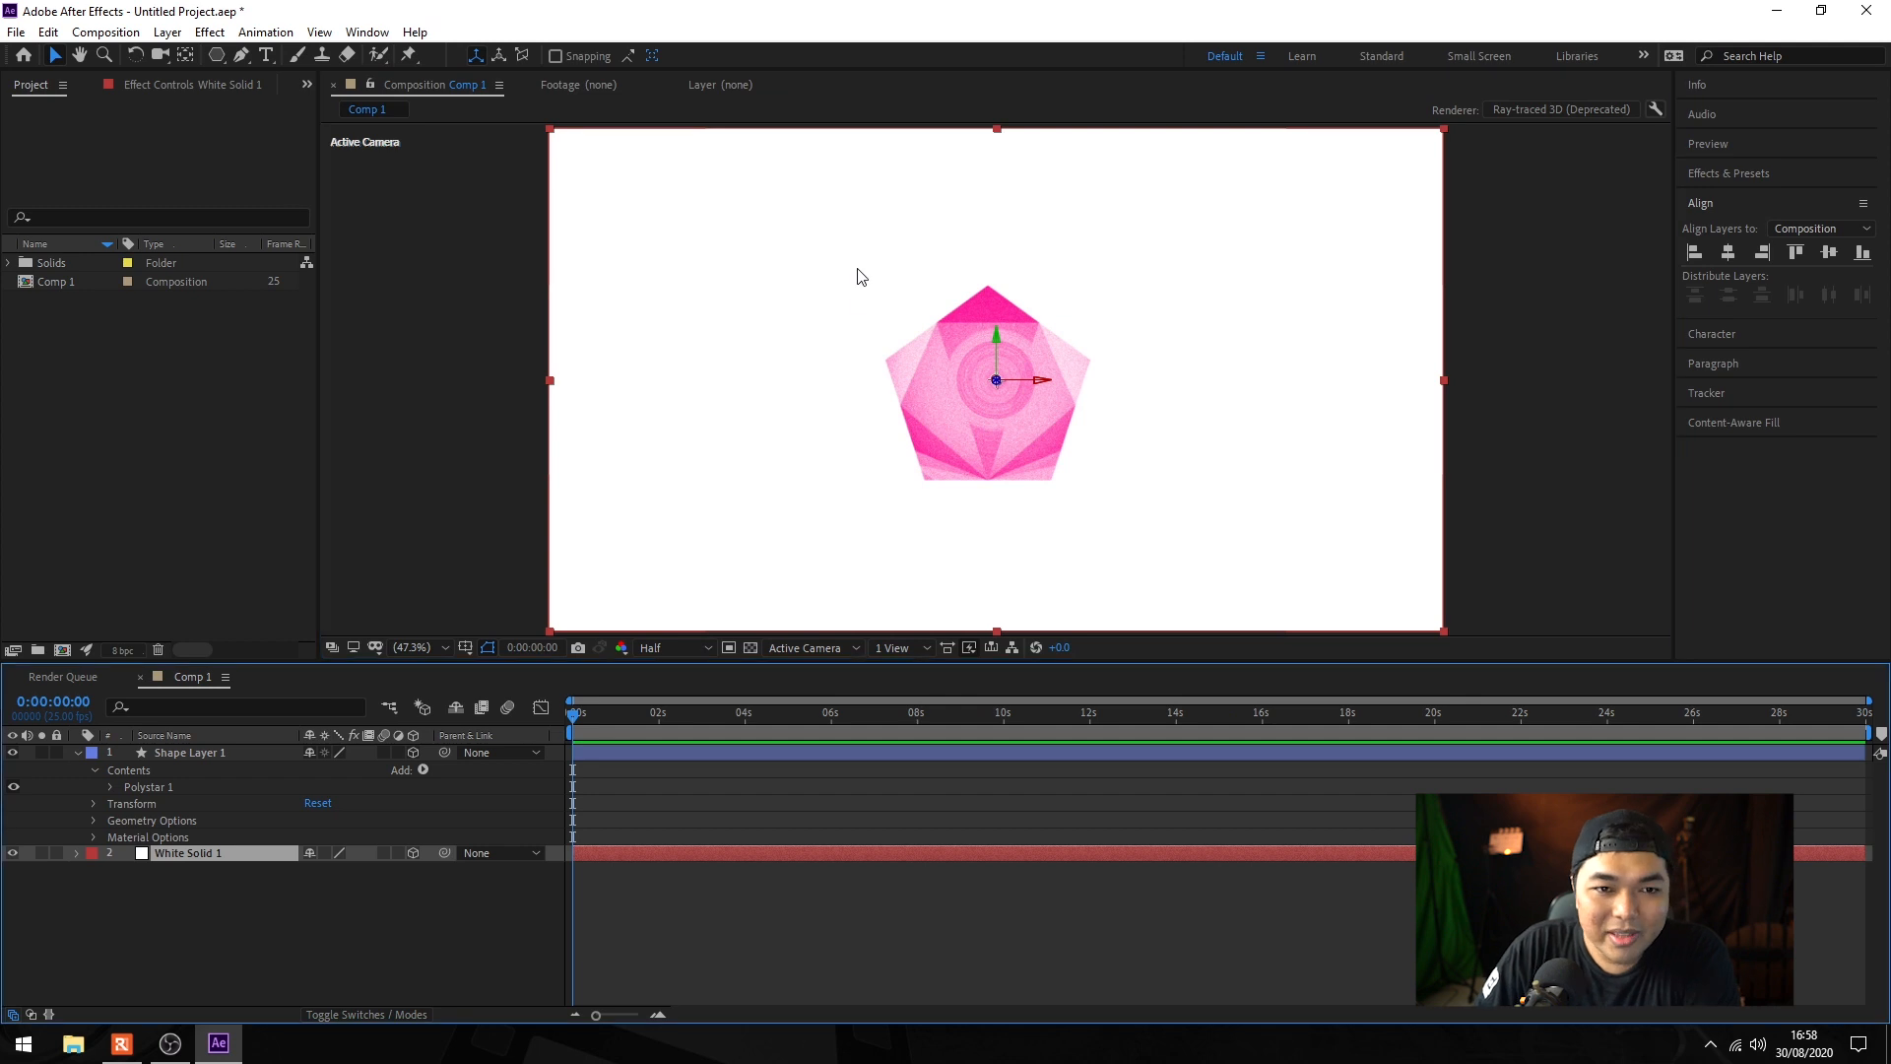
Step: Lay the white solid flat with an X orientation of 270° and lower it to about Y 749 as a floor beneath the pentagon
click(78, 853)
click(94, 870)
scroll(168, 866, down, 1)
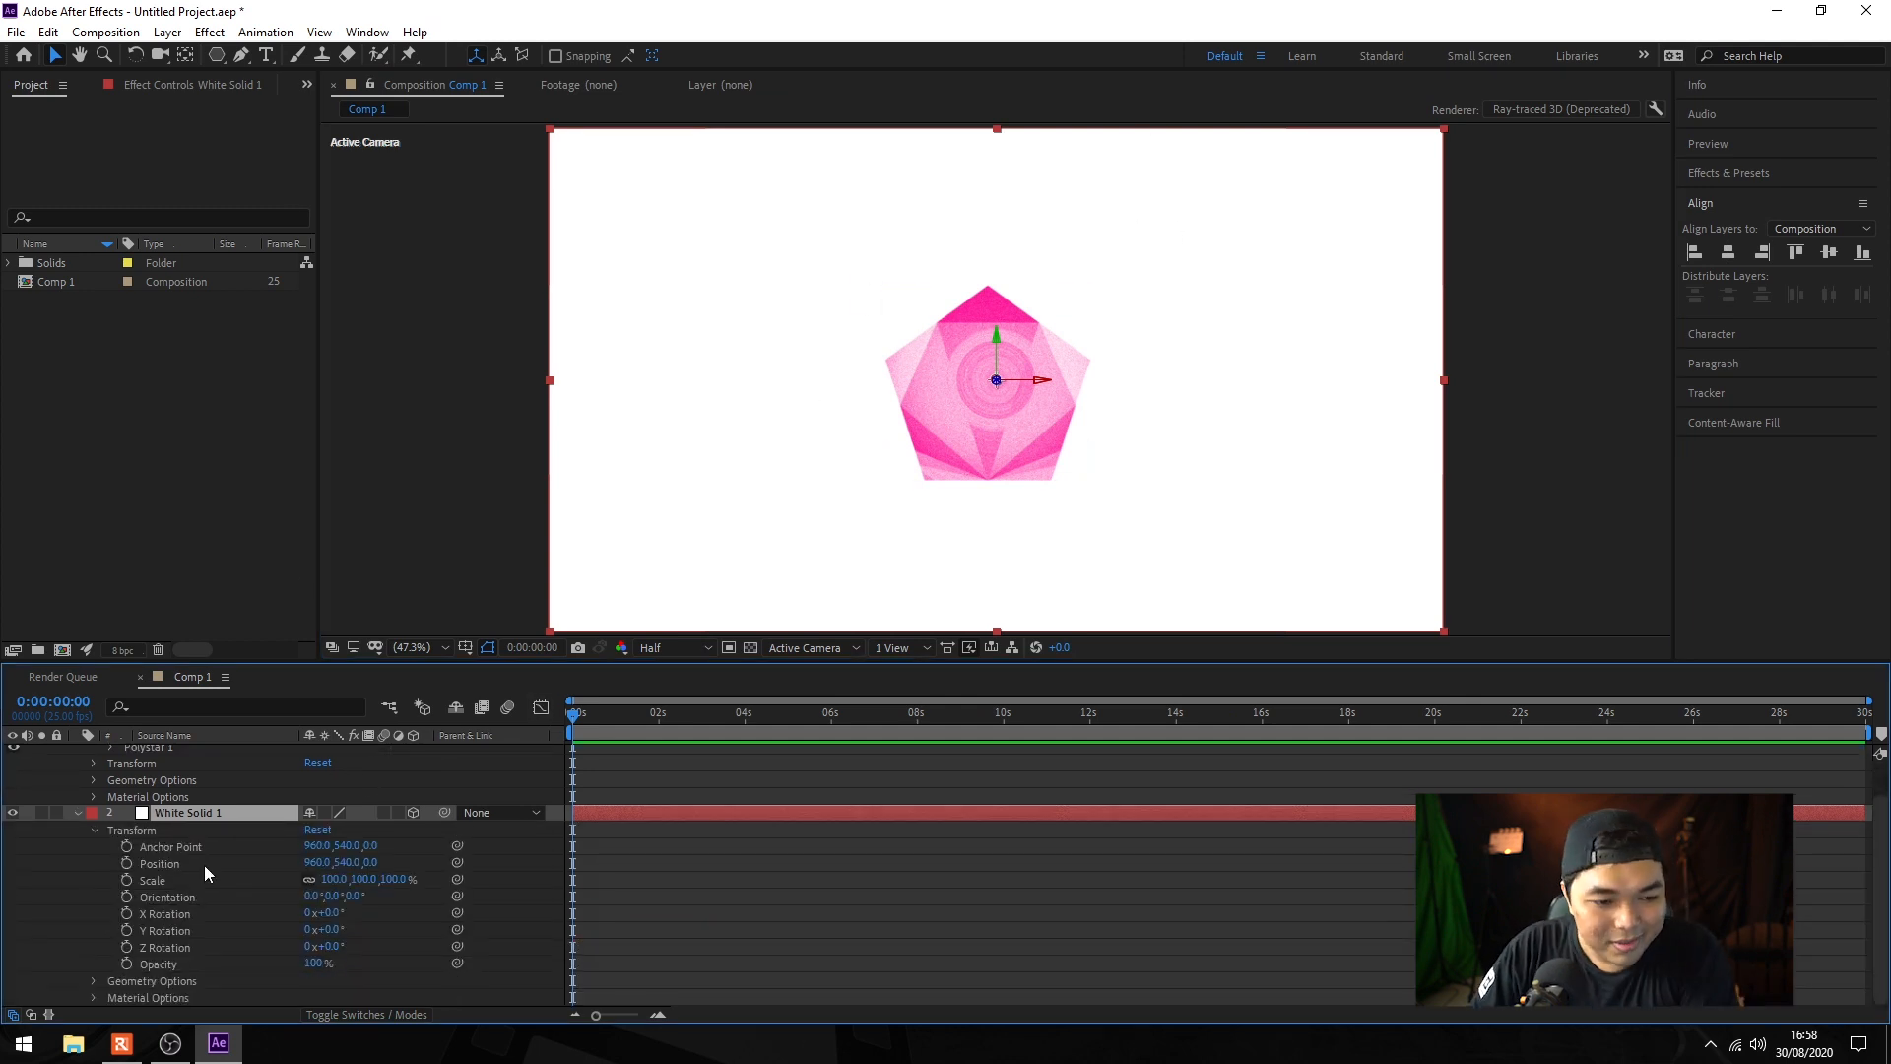
click(463, 863)
drag(374, 863, 207, 878)
key(ctrl+z)
key(ctrl+z)
key(ctrl+z)
key(ctrl+z)
key(ctrl+z)
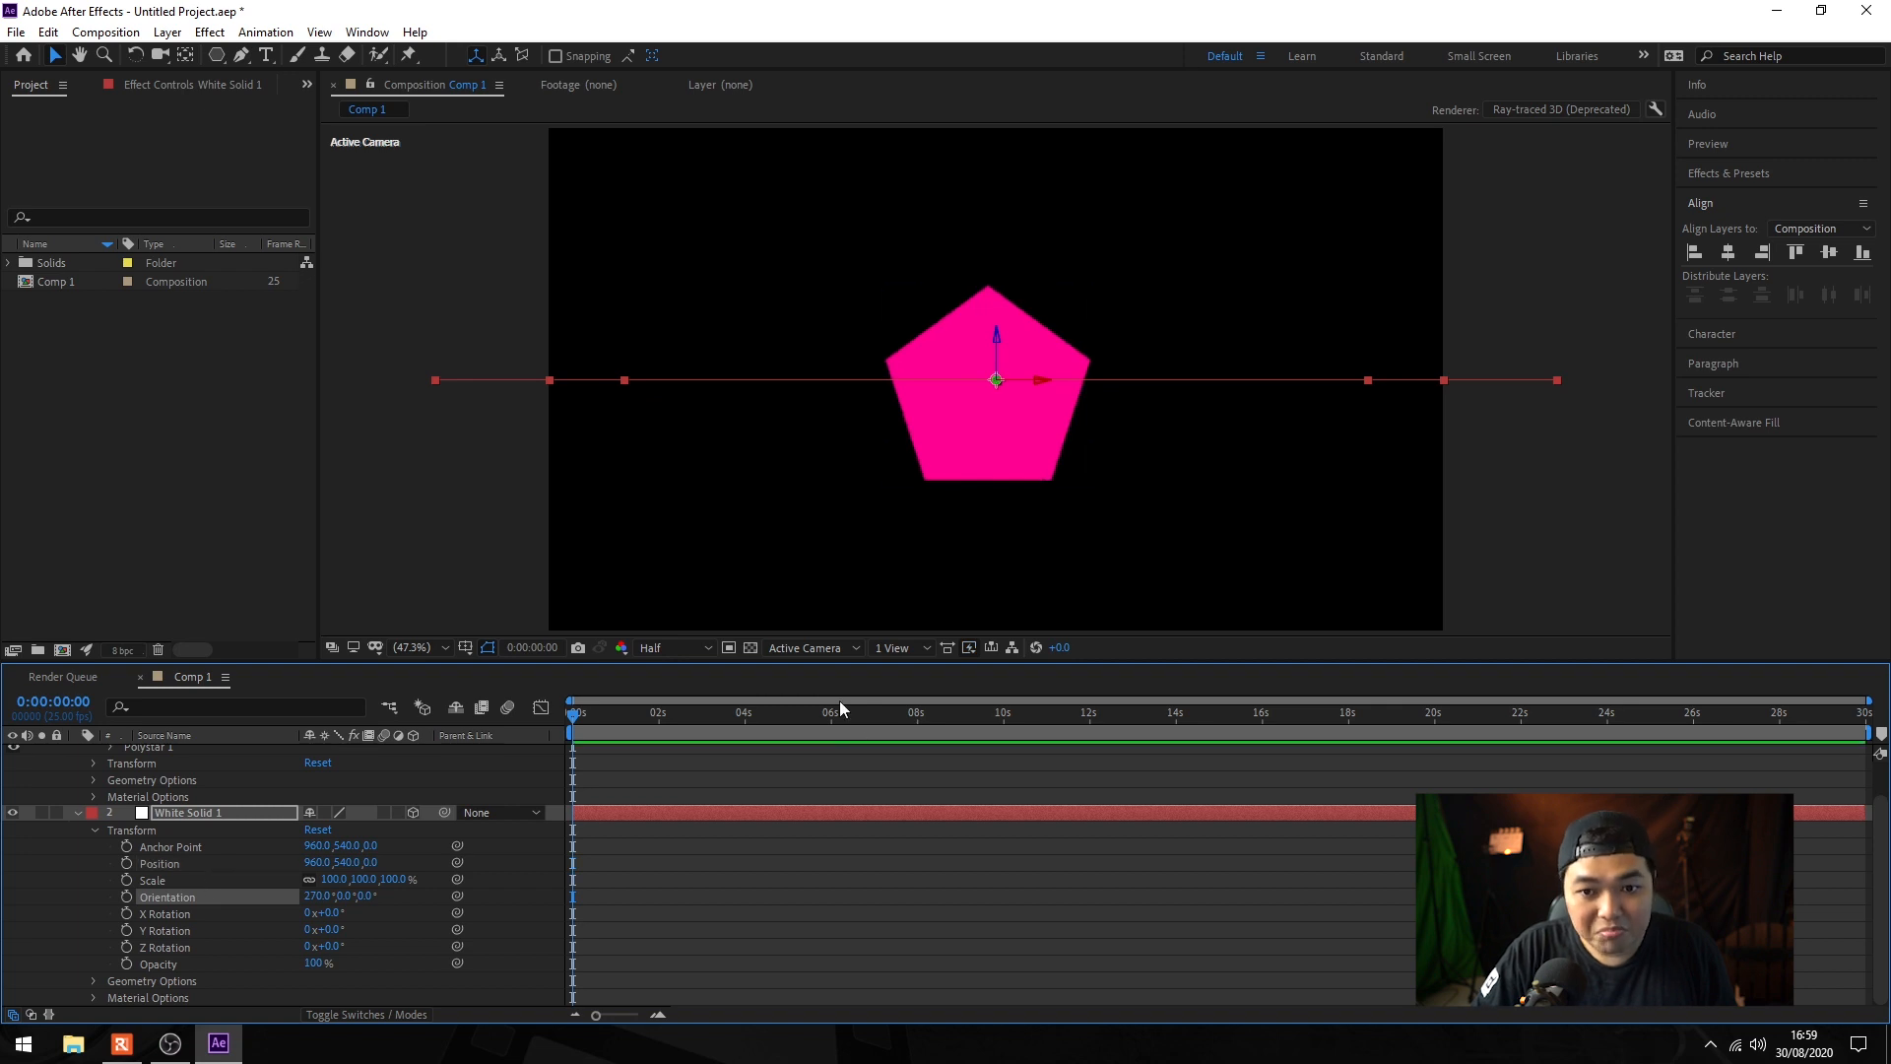
drag(997, 336, 987, 431)
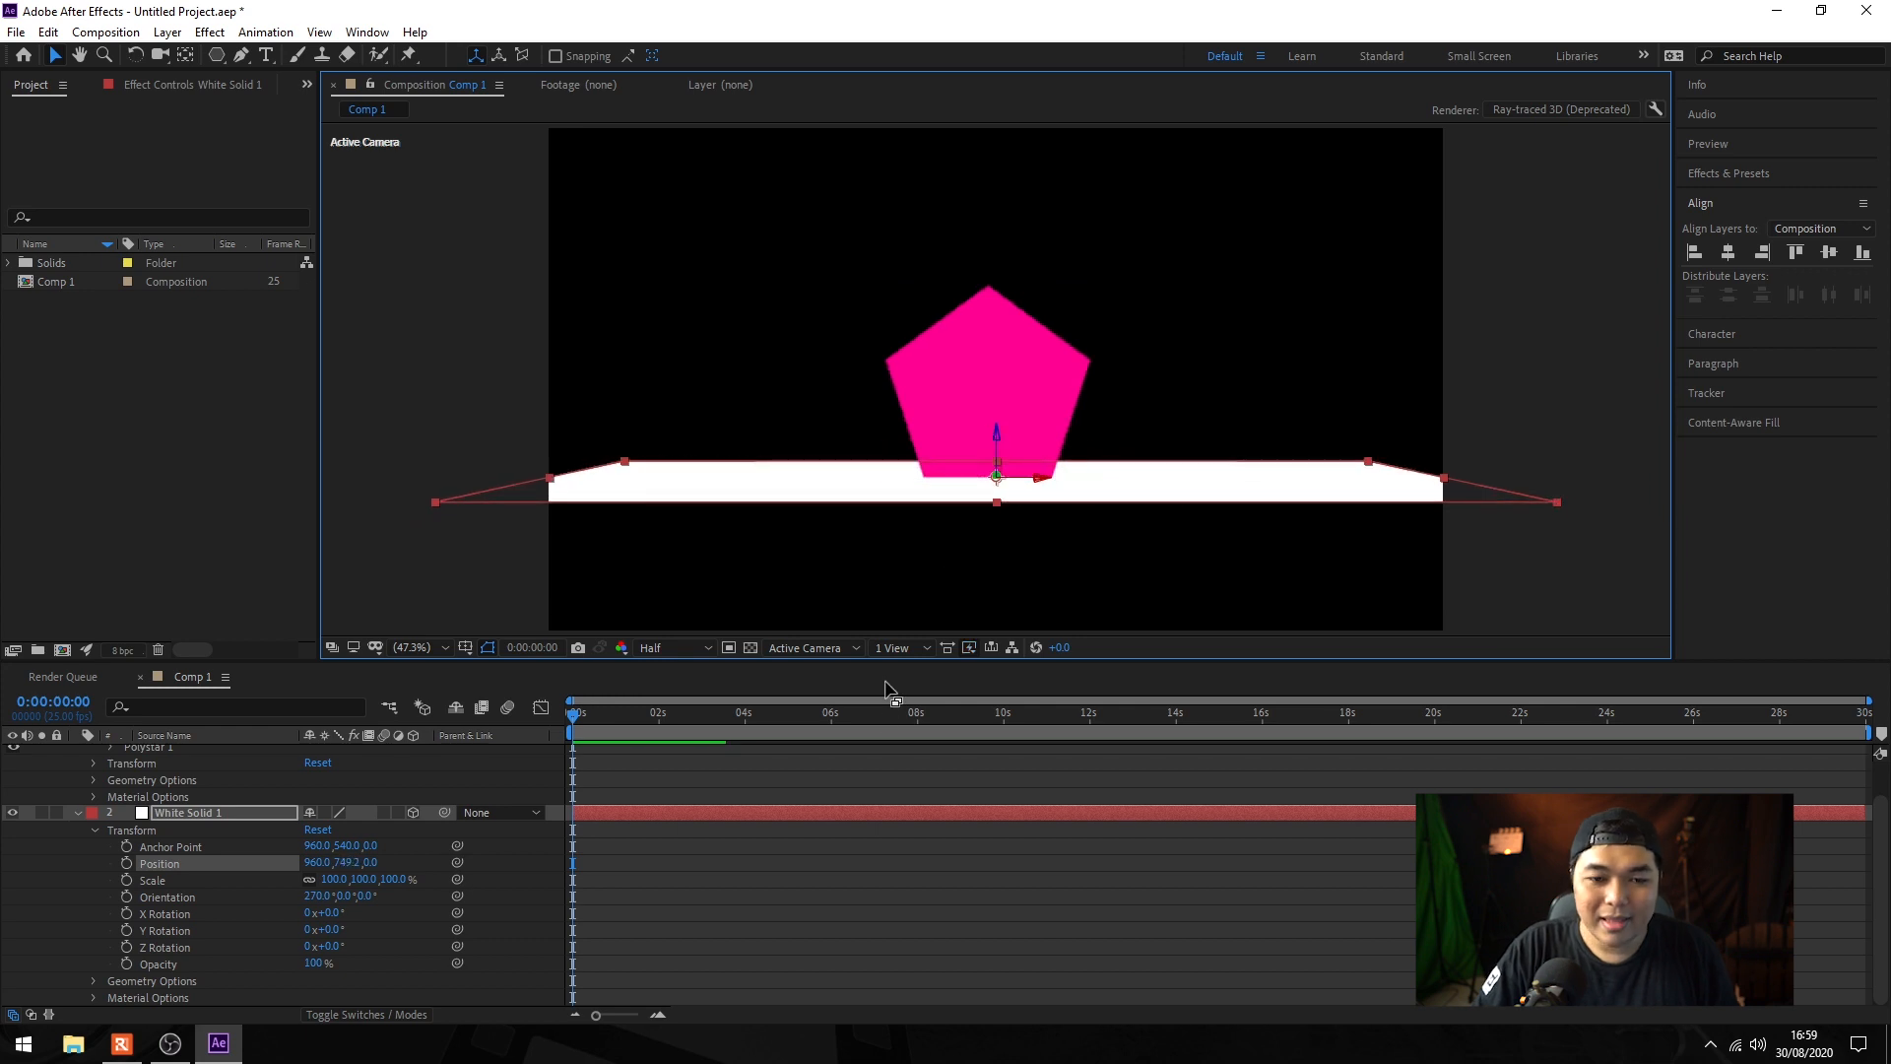
click(78, 813)
Step: Create a two-node camera with 35 mm focal length, depth of field enabled, focus locked to zoom and an f-stop of 1.8
right_click(216, 898)
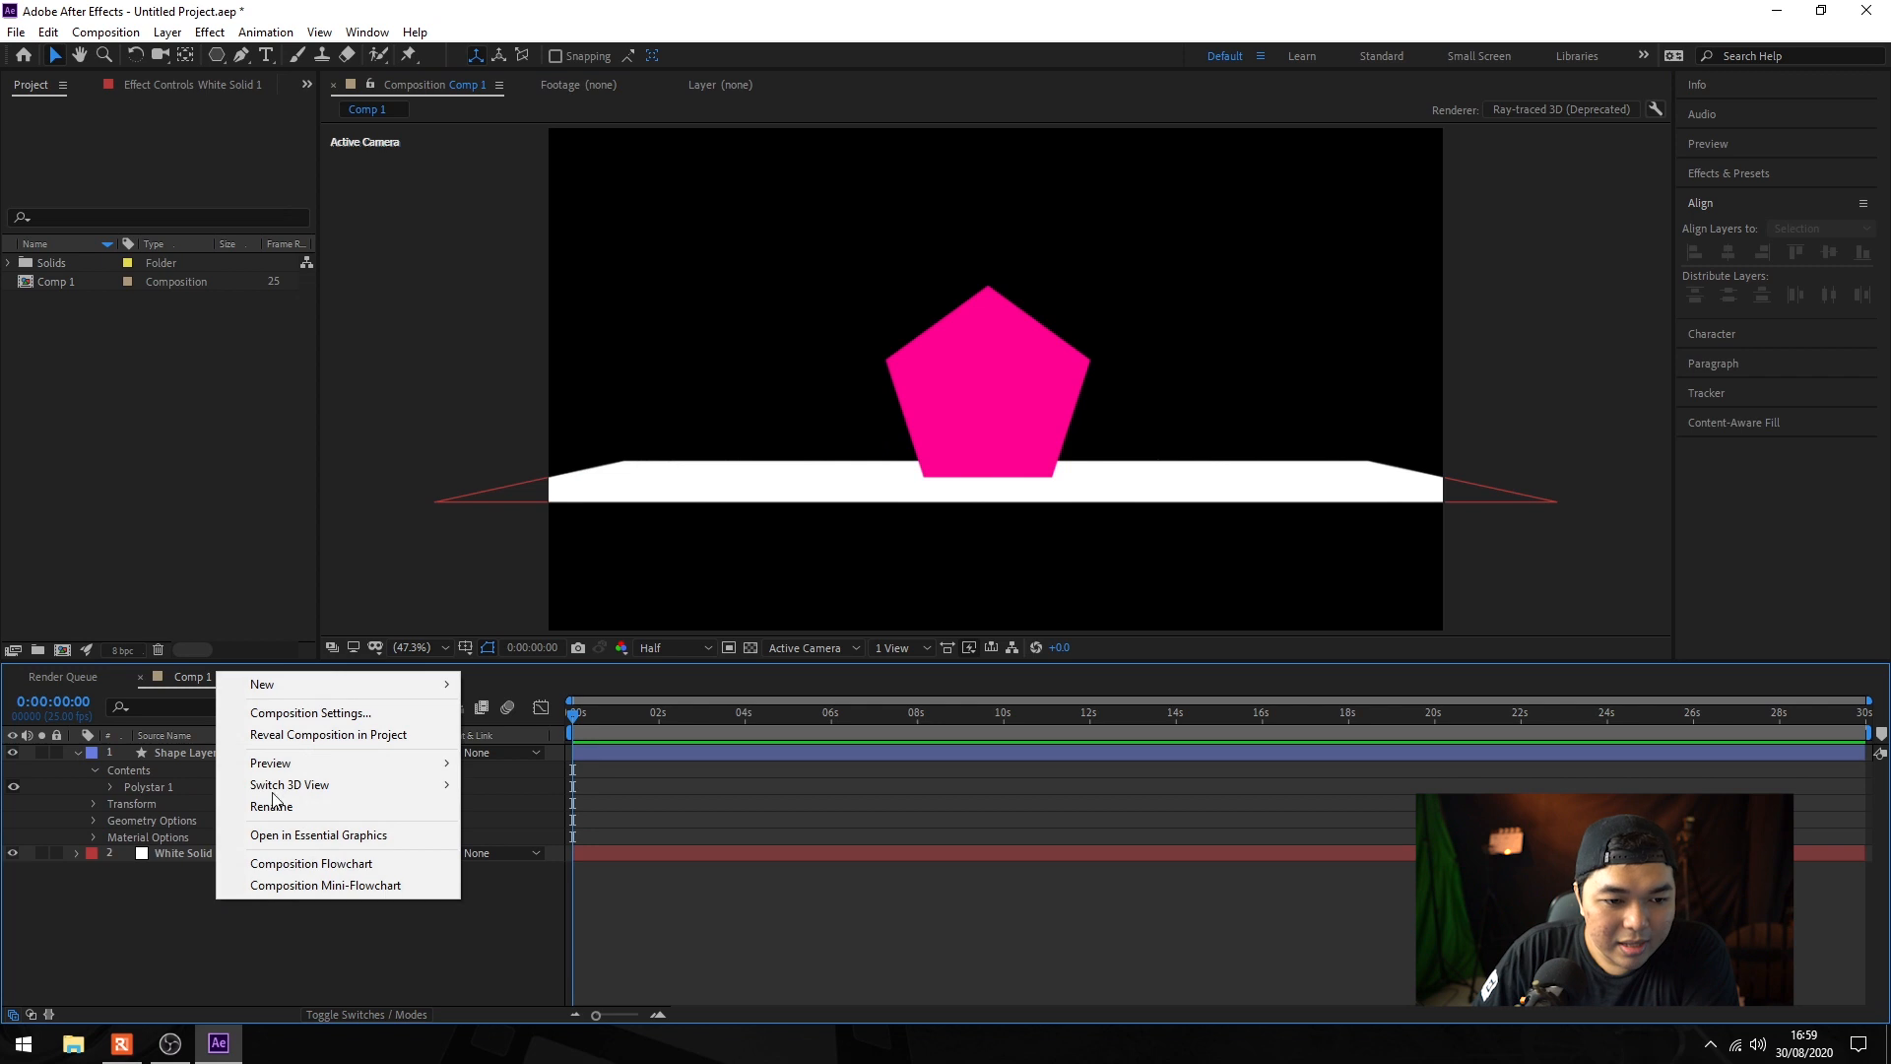
mouse_move(335, 682)
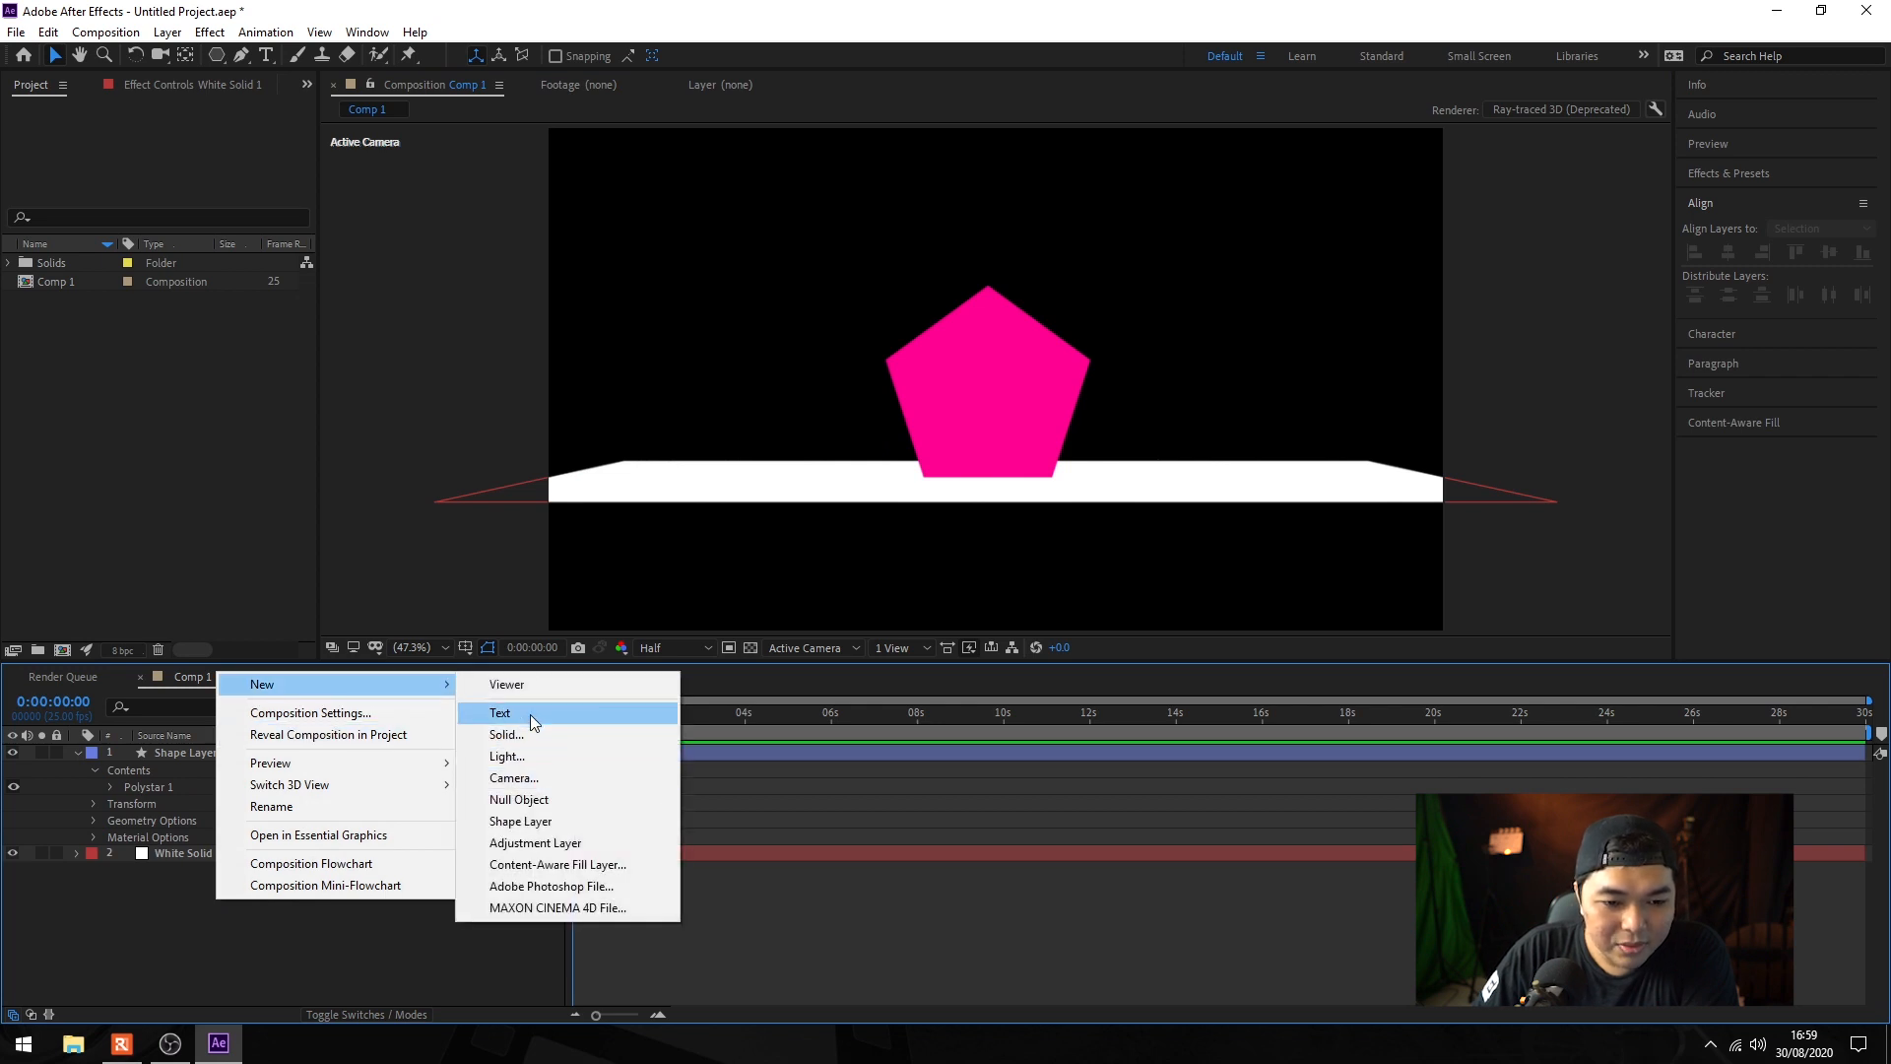
click(513, 777)
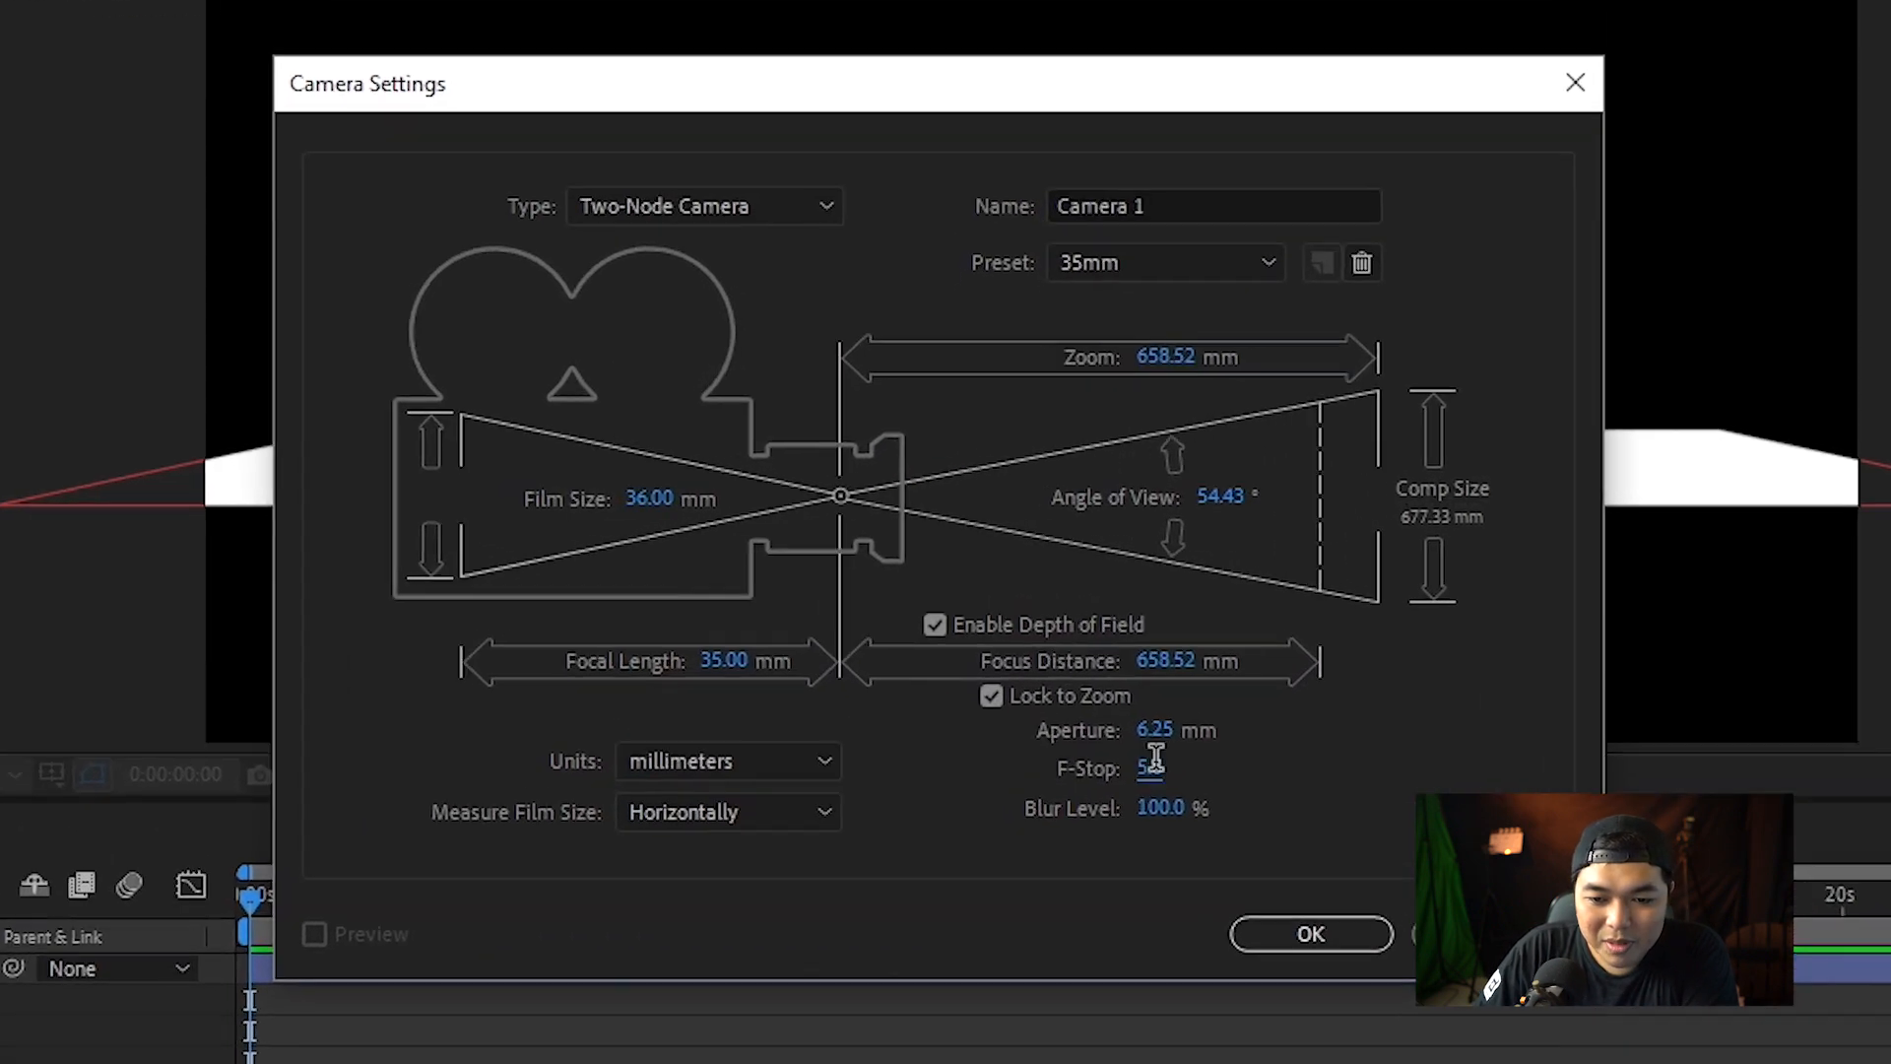
click(1095, 692)
text(3.4)
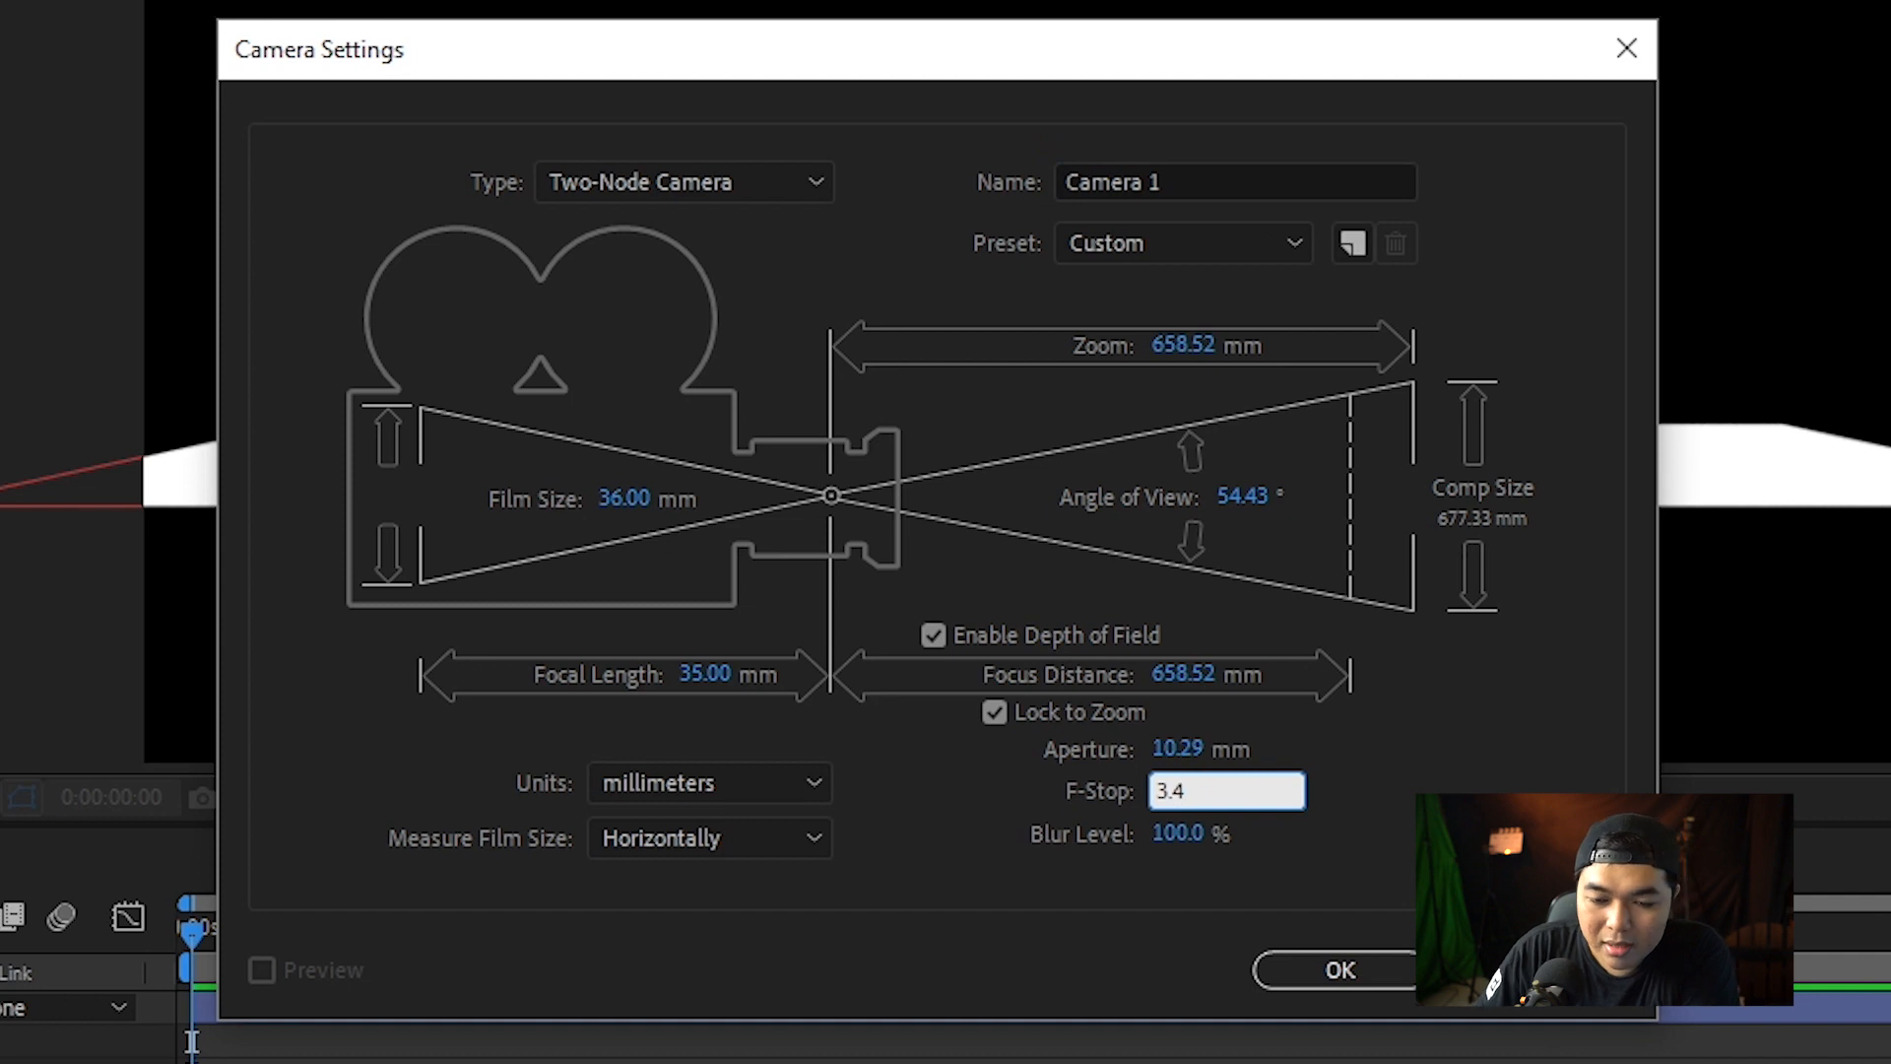
drag(1212, 788, 1090, 800)
text(1.8)
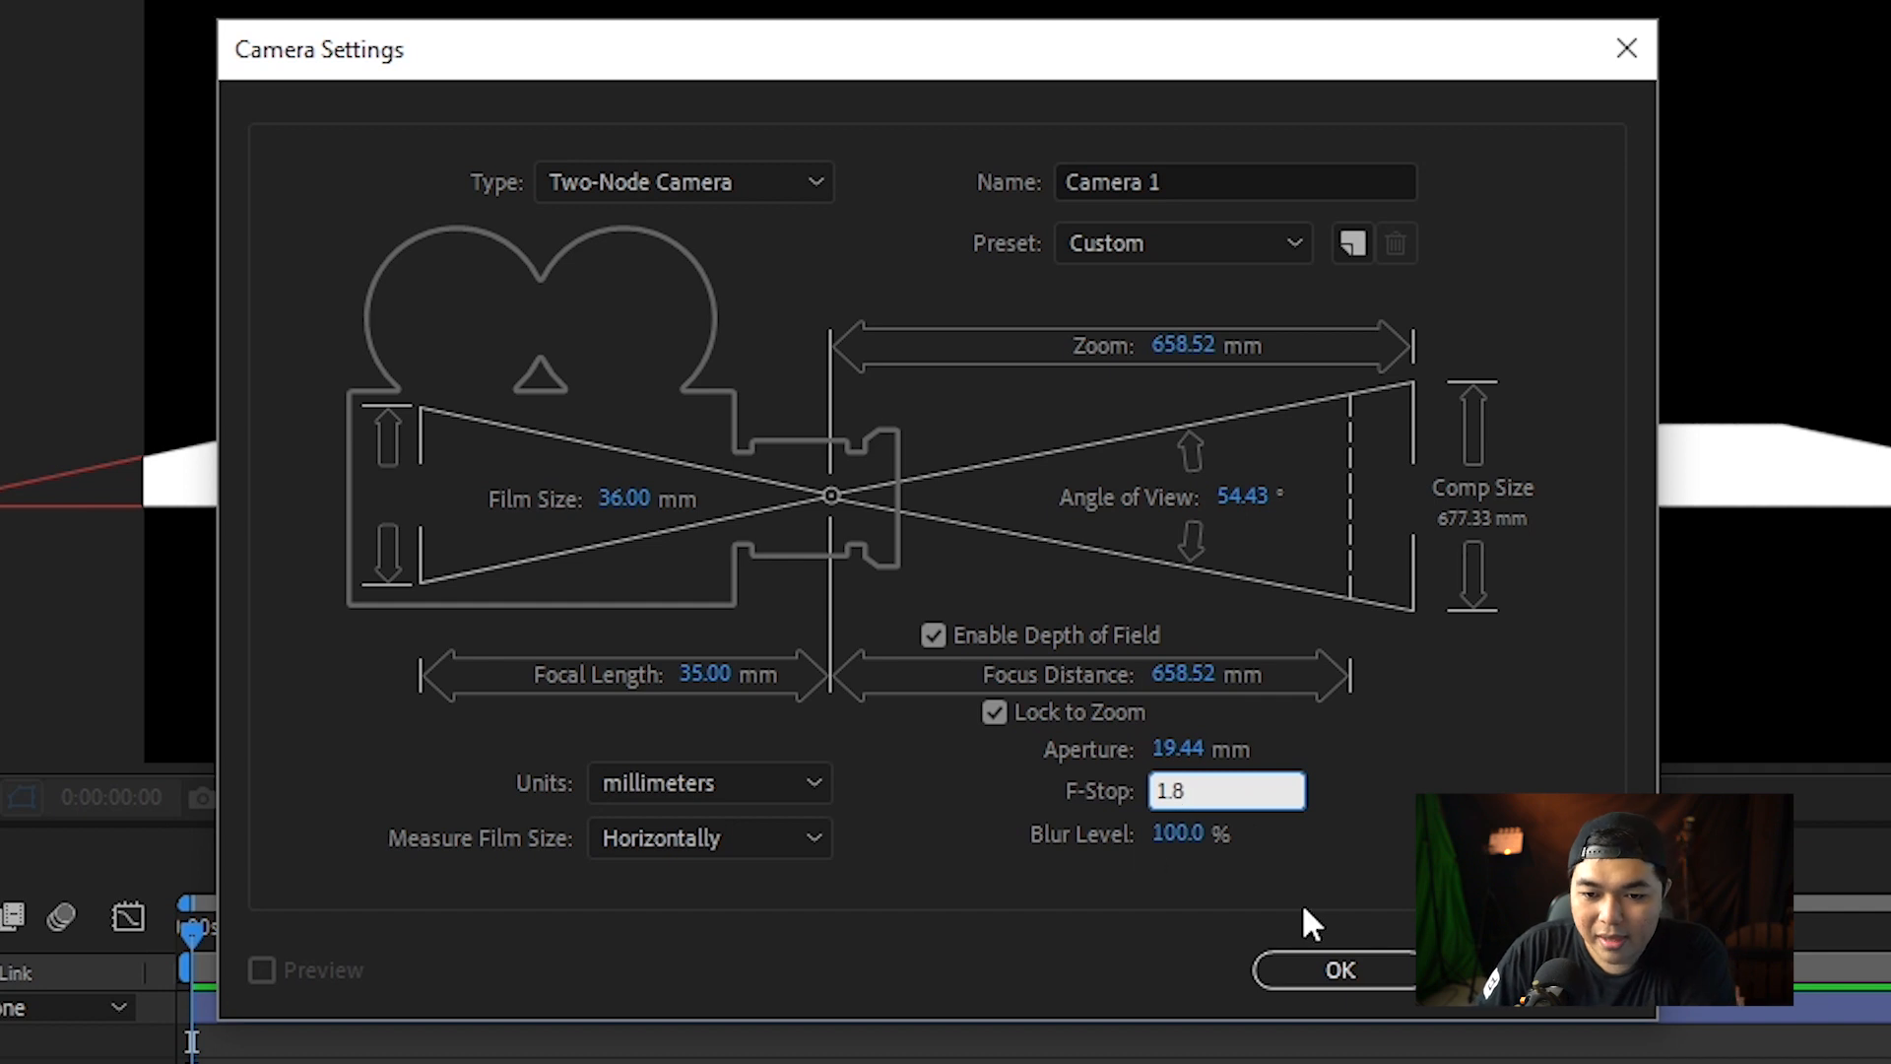
click(1337, 970)
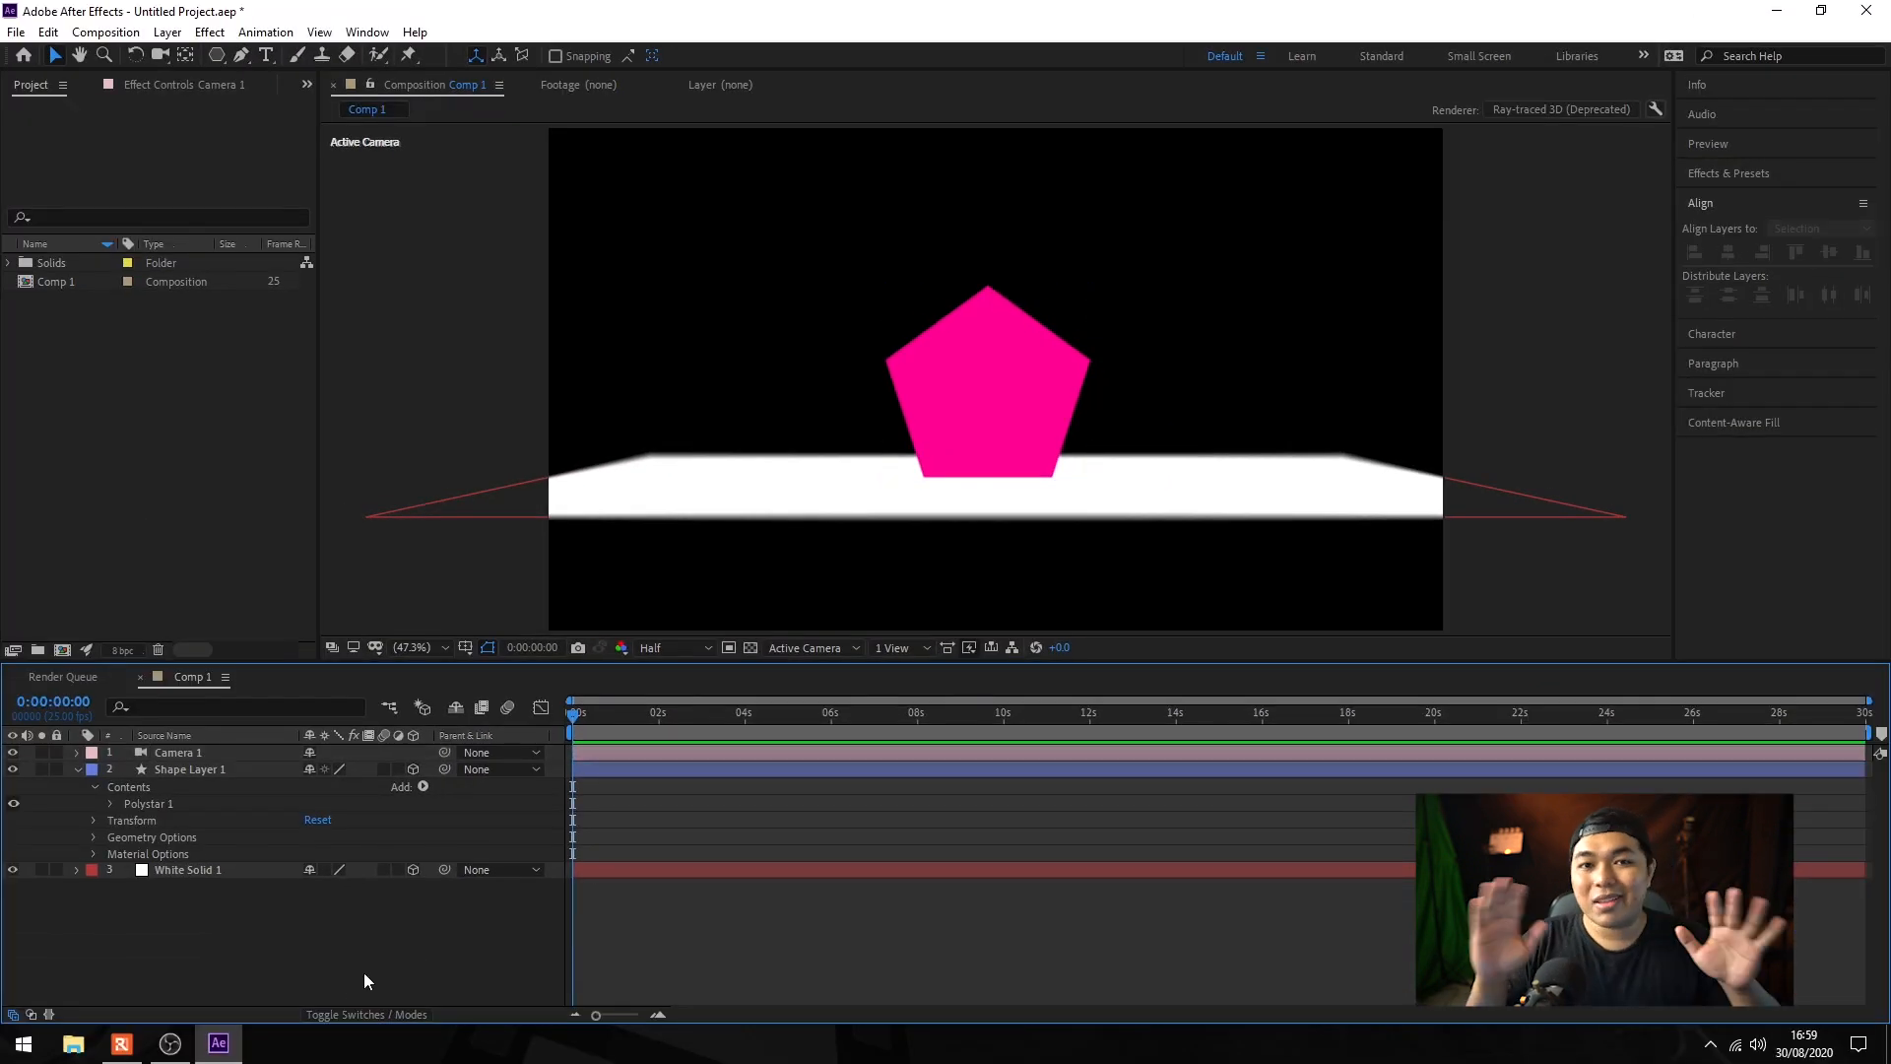
Step: Reveal the Geometry Options of the pentagon's shape layer
click(185, 870)
click(181, 743)
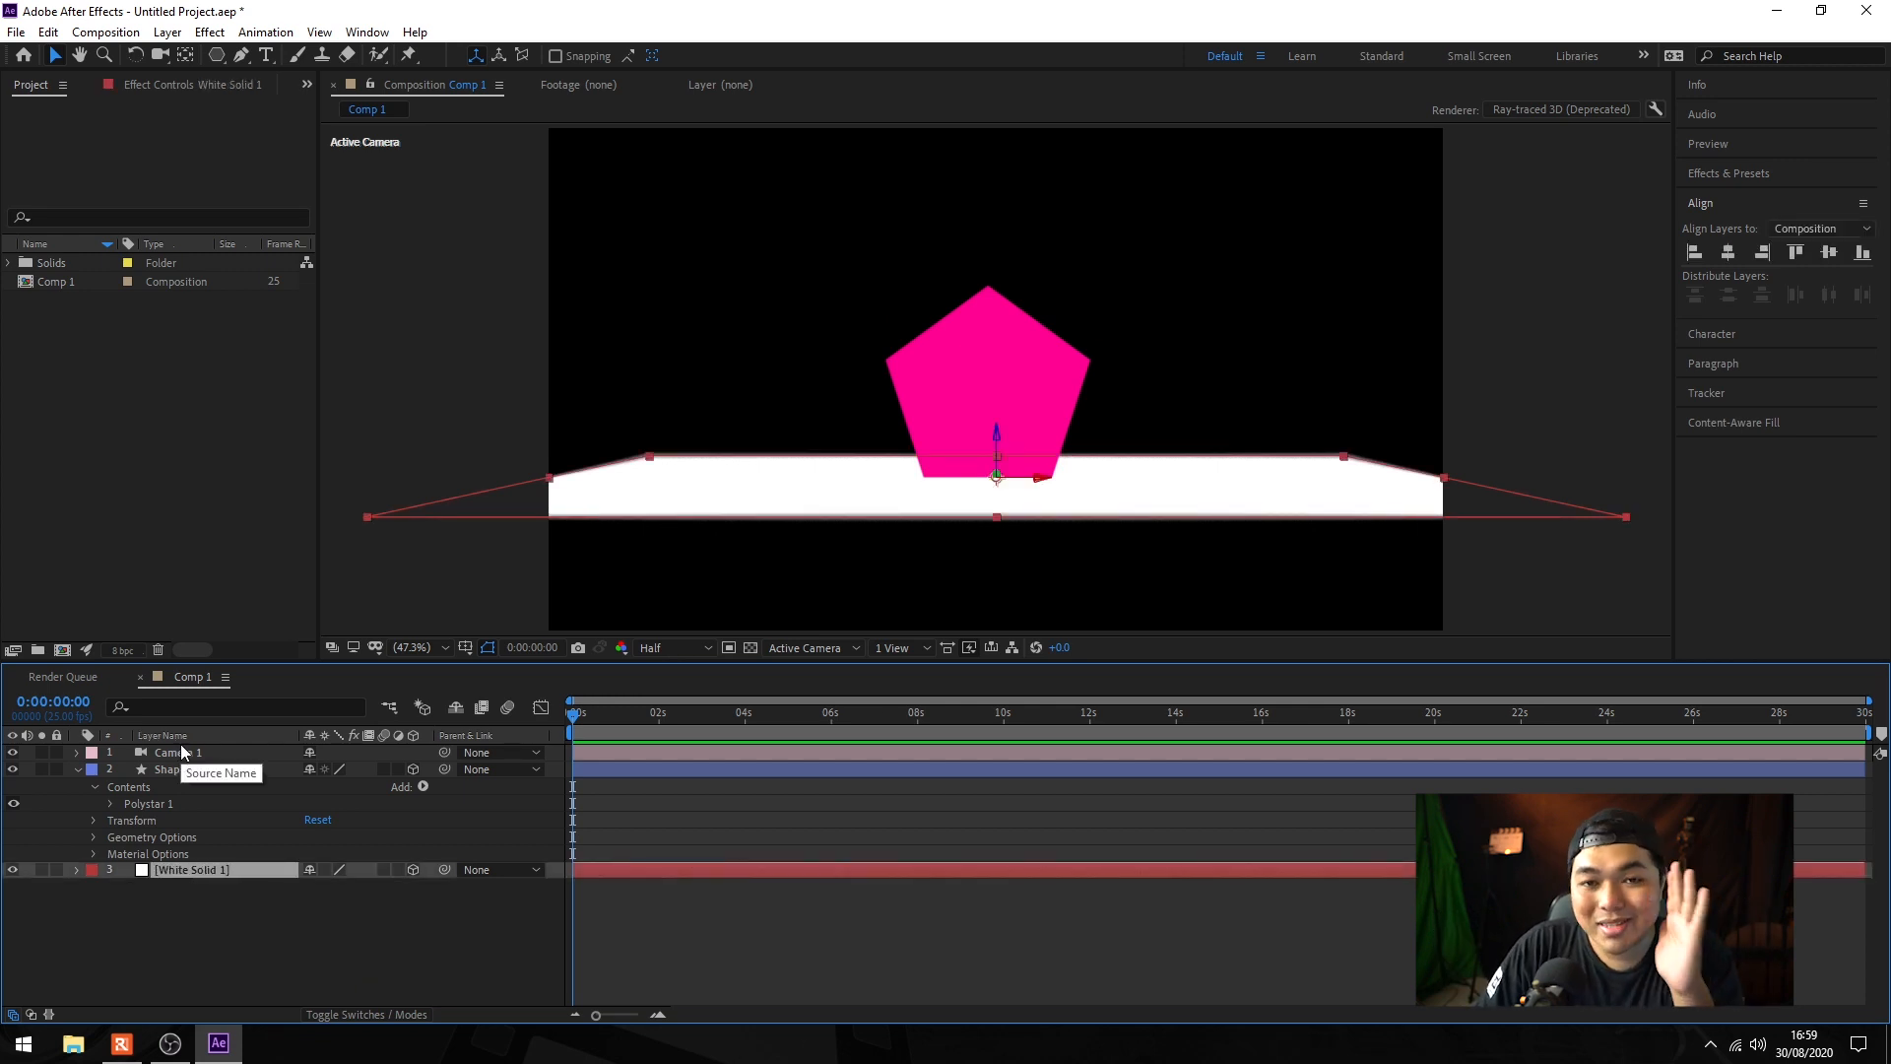
click(524, 930)
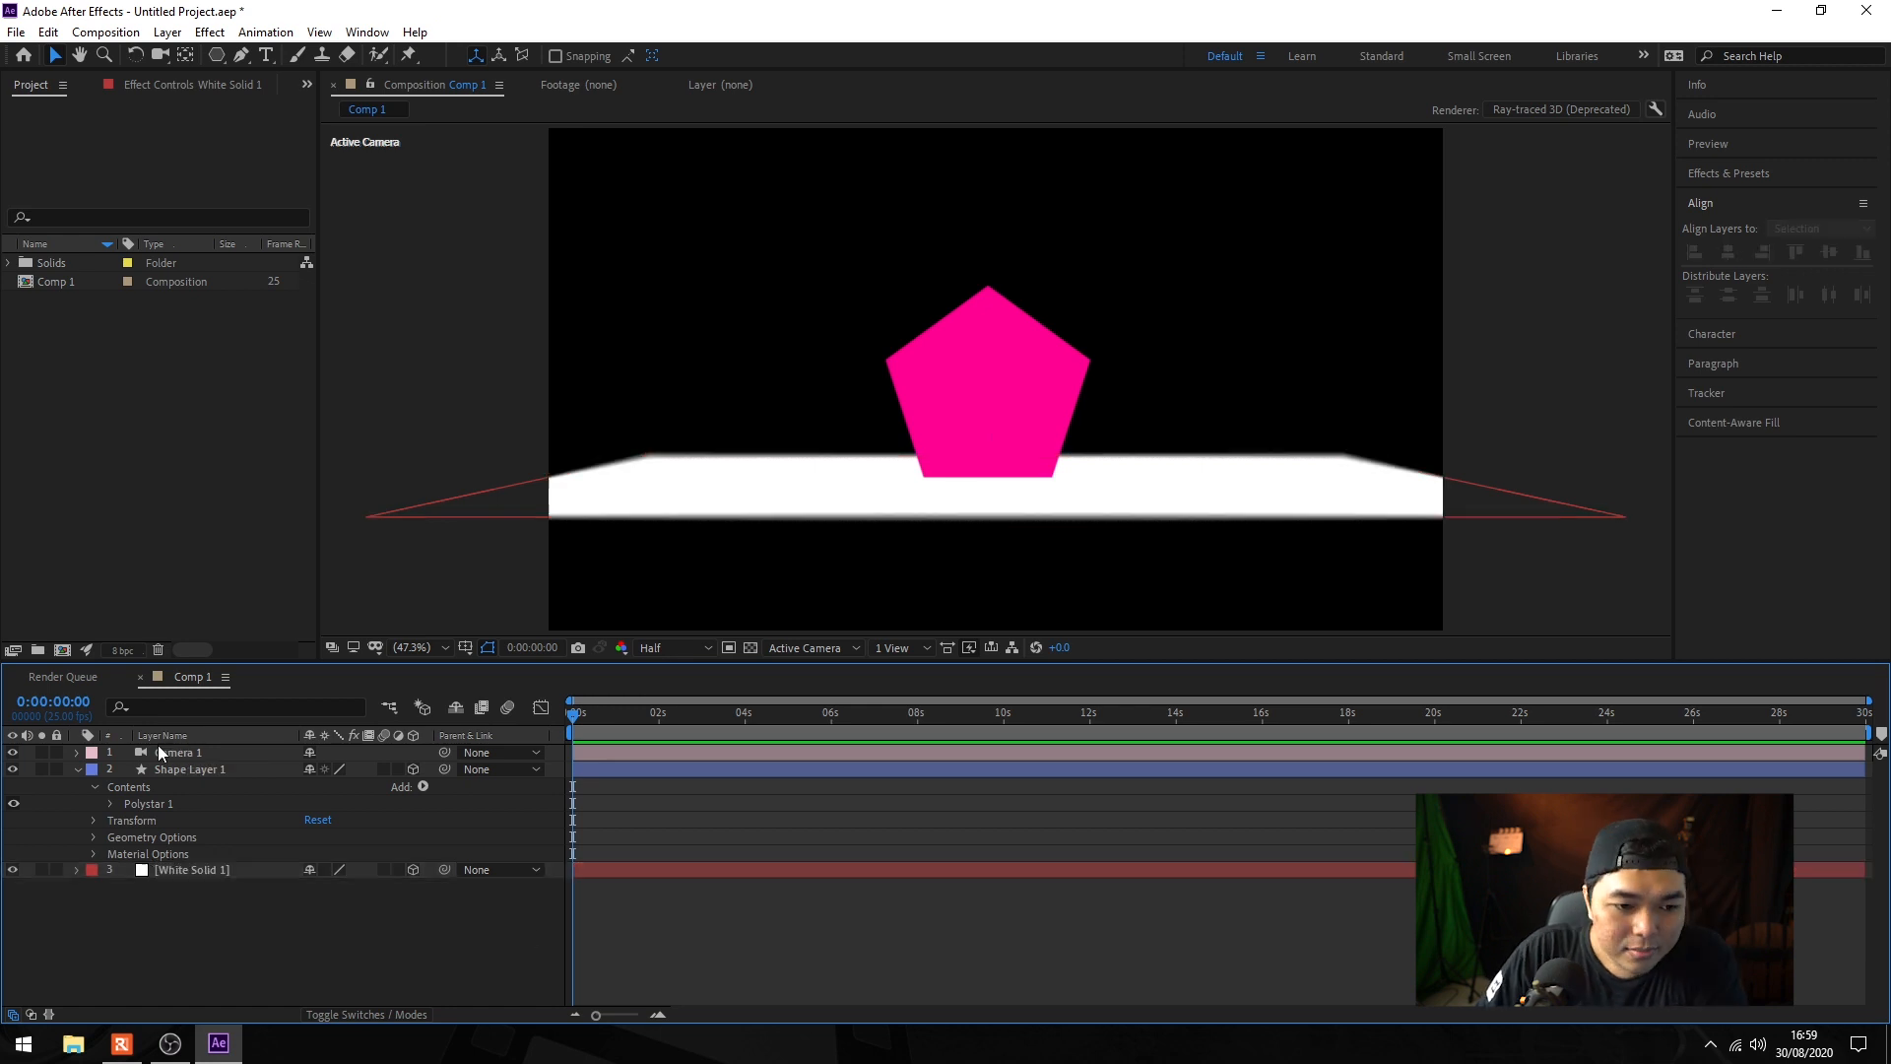
click(163, 752)
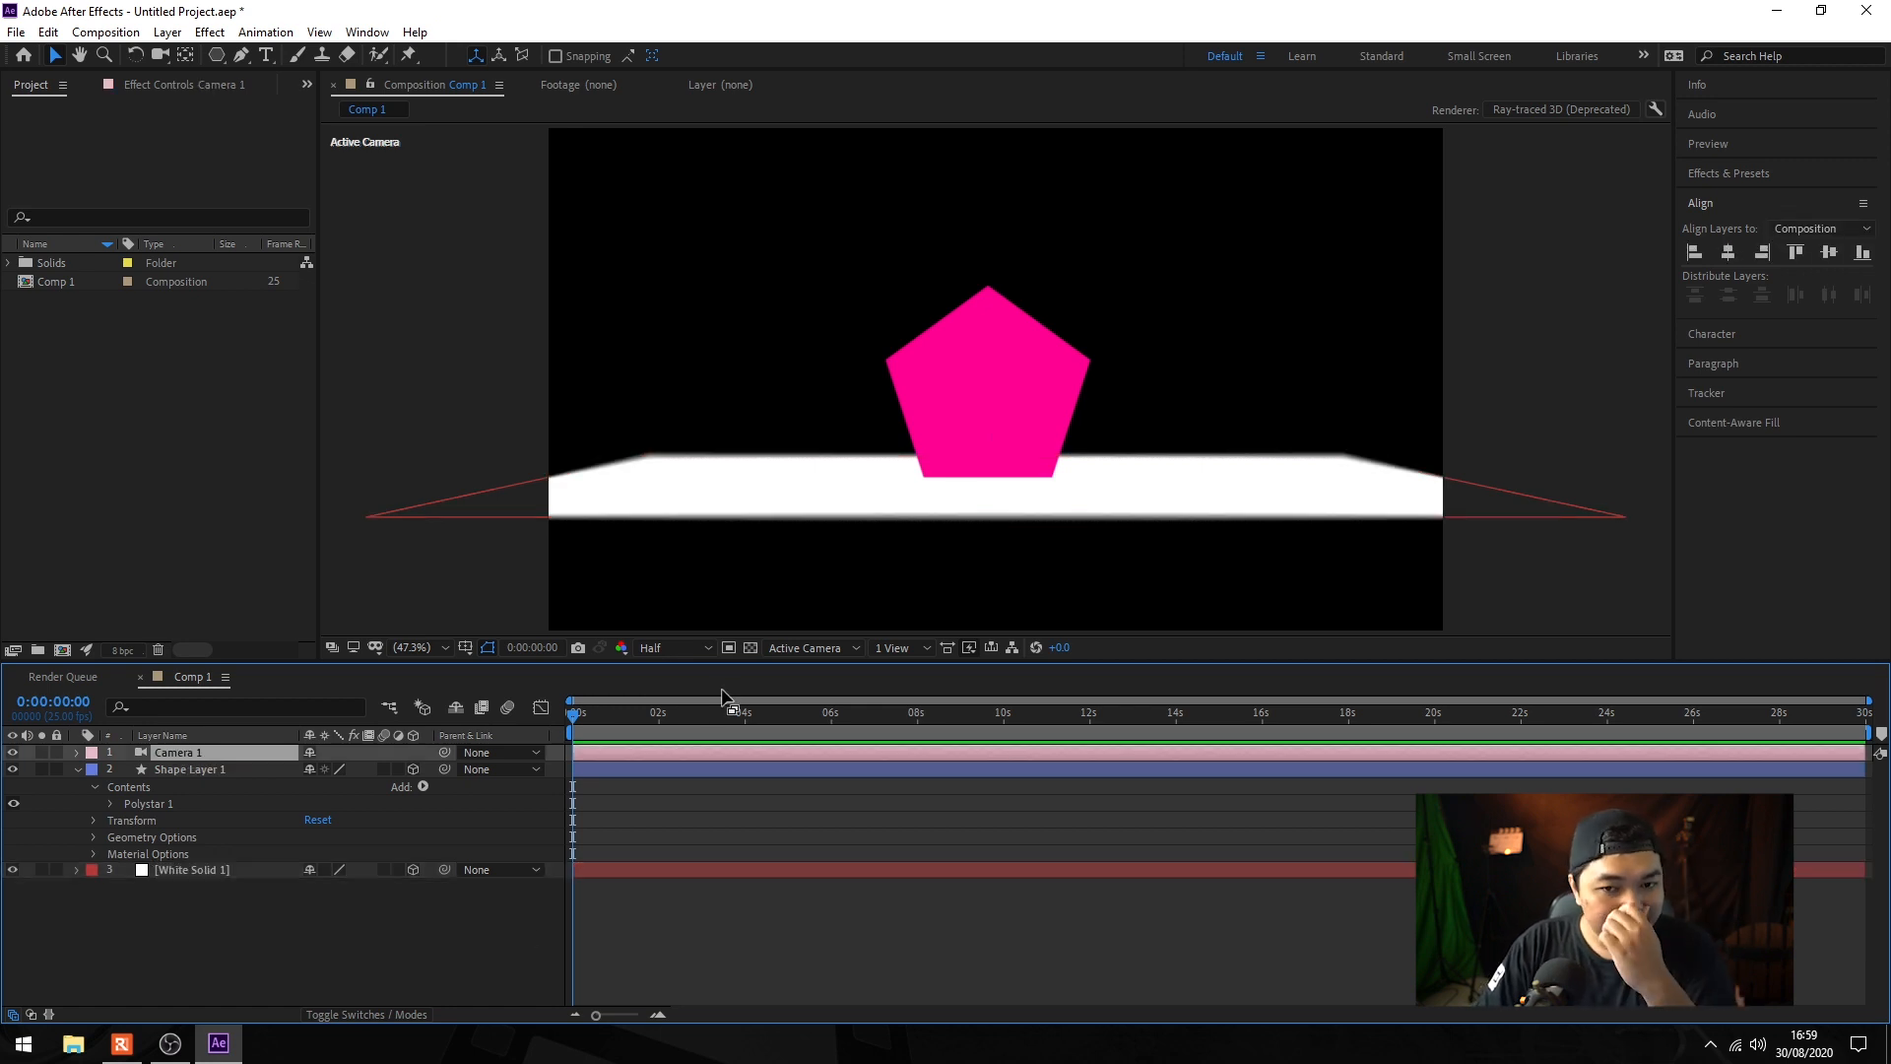
click(245, 774)
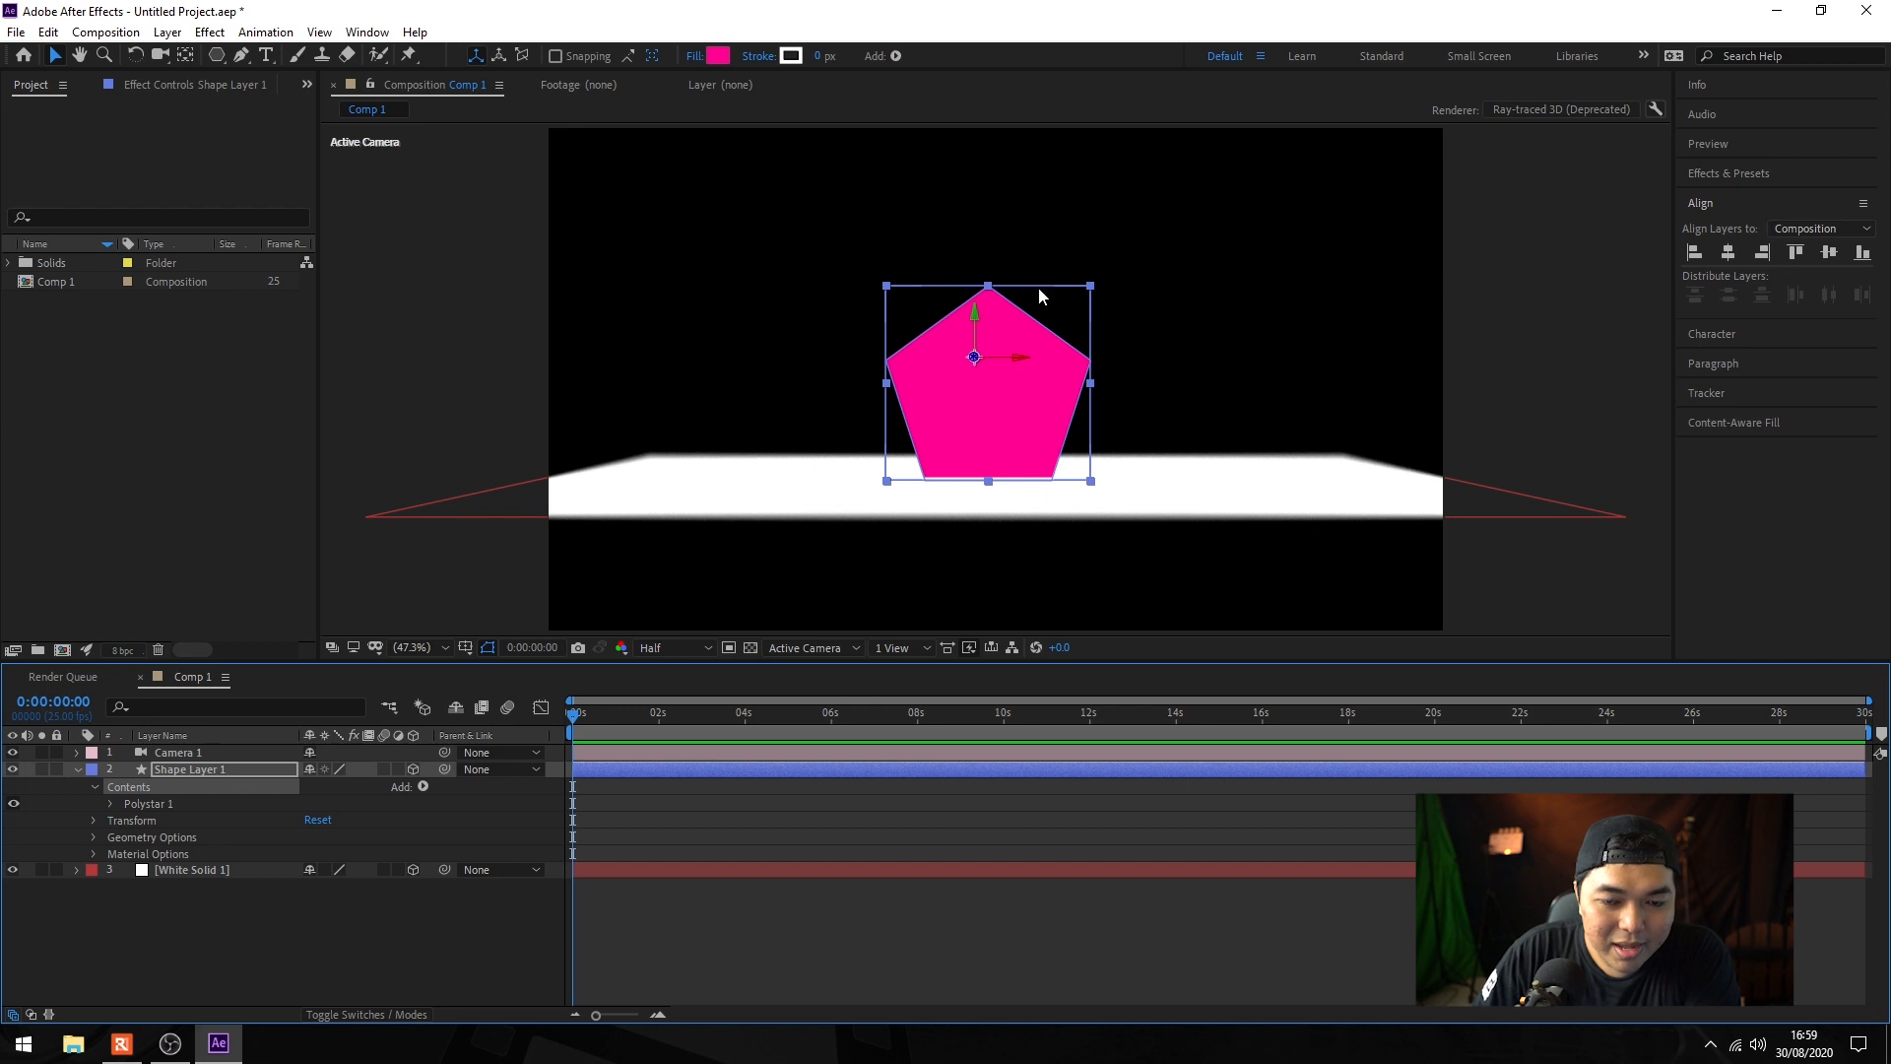
click(95, 836)
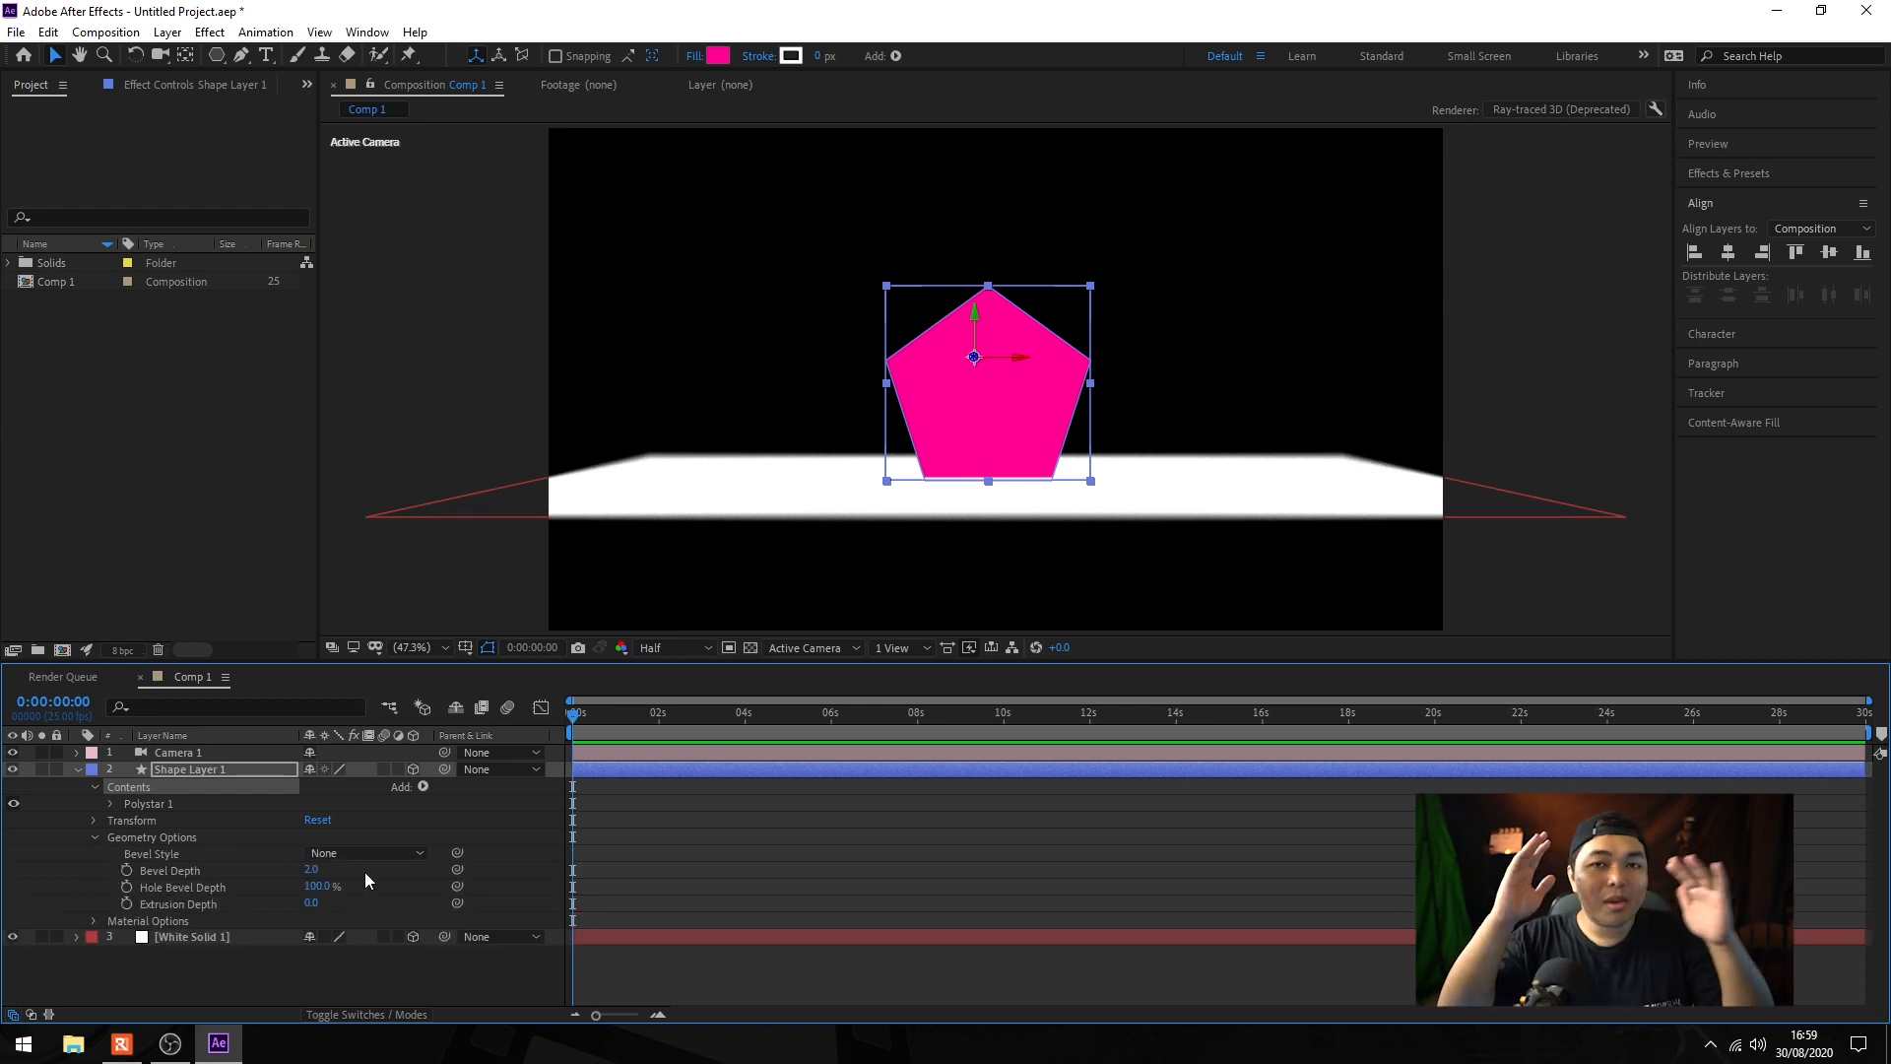
Step: View the scene in Custom View 1 and move the pentagon forward along its Z axis toward the camera-side edge of the floor
click(211, 751)
click(211, 736)
click(215, 737)
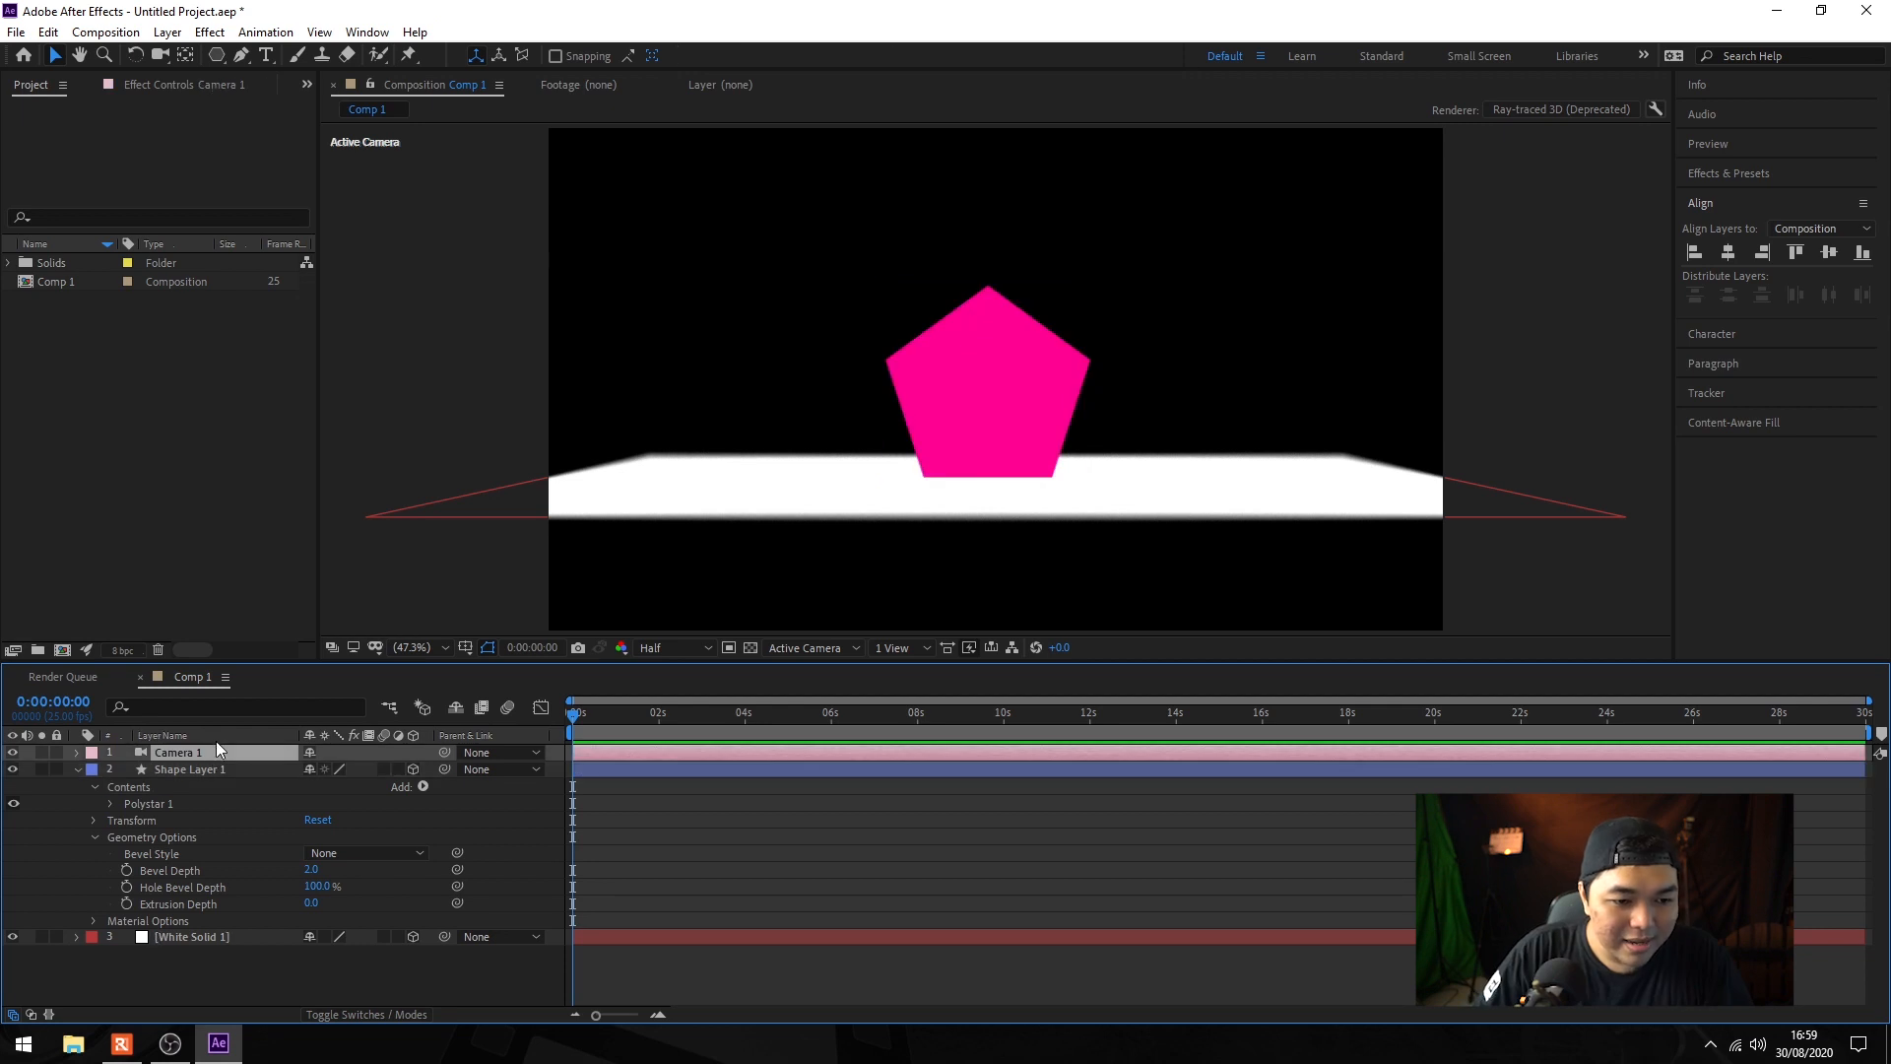
click(841, 650)
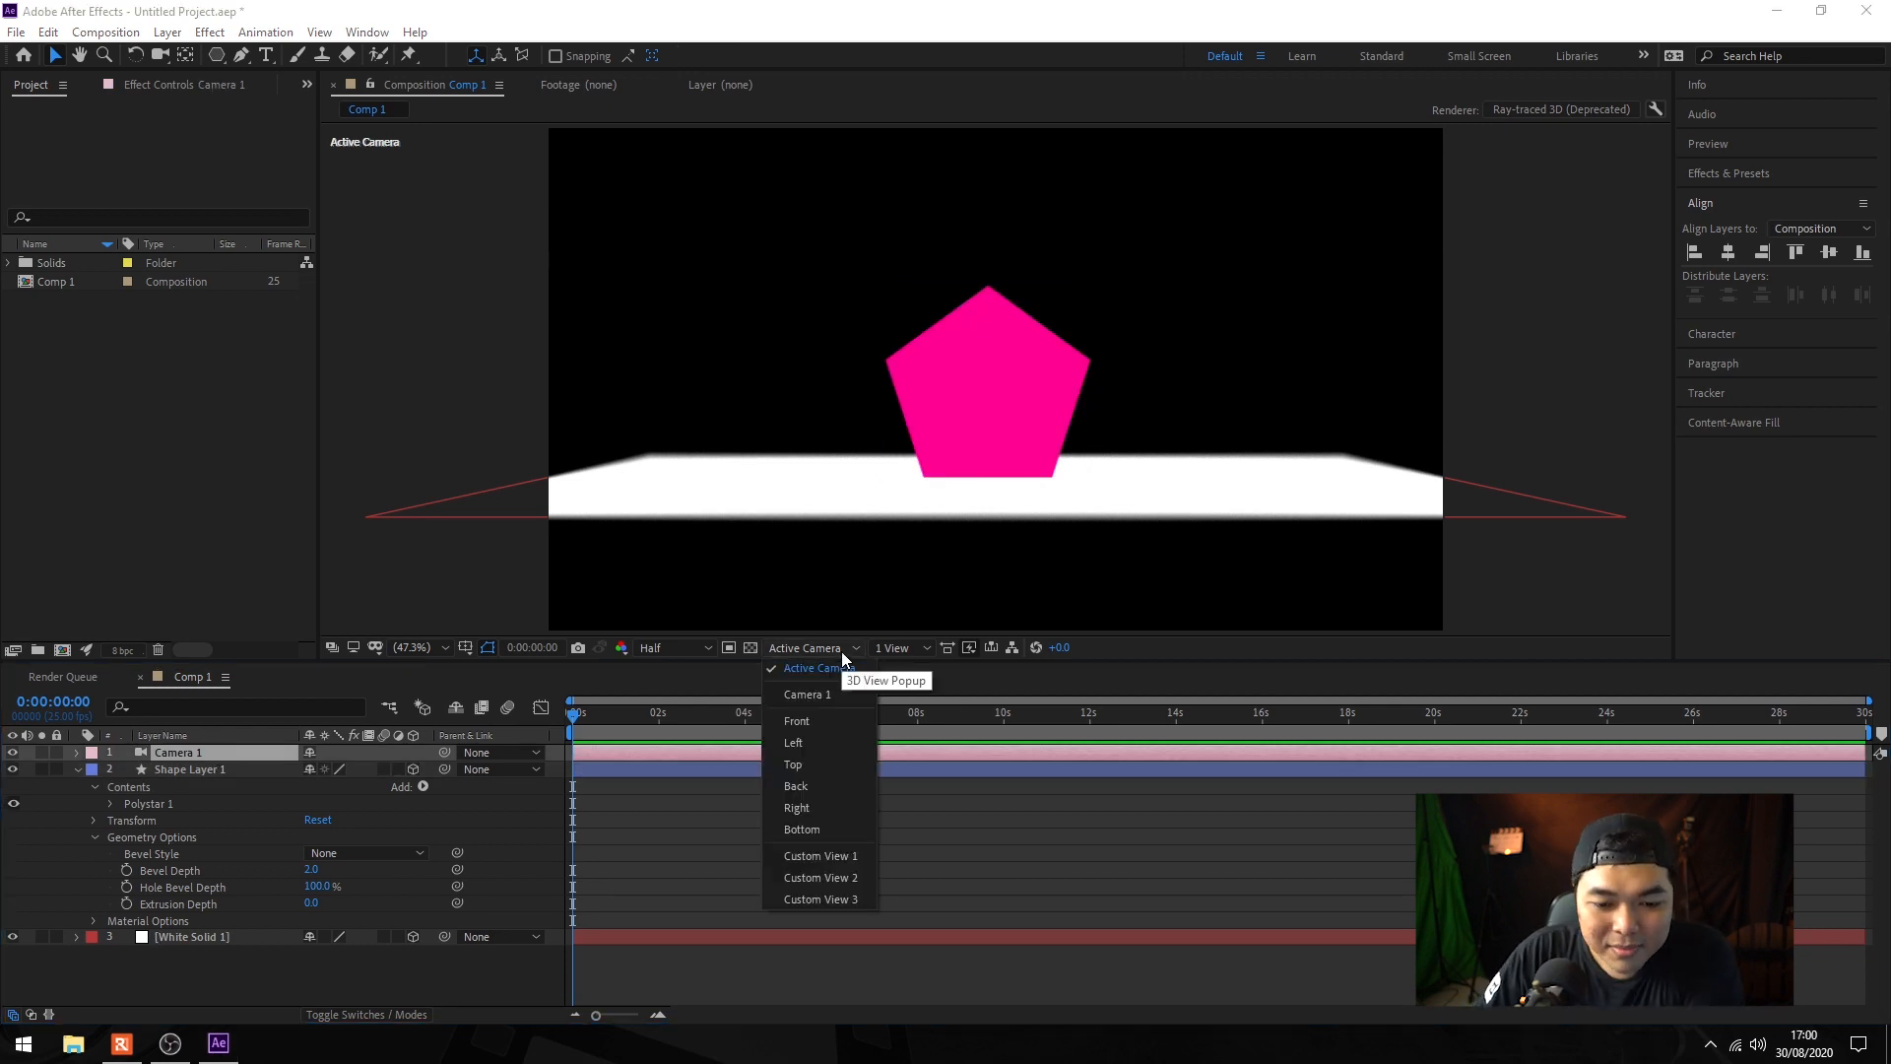
click(860, 855)
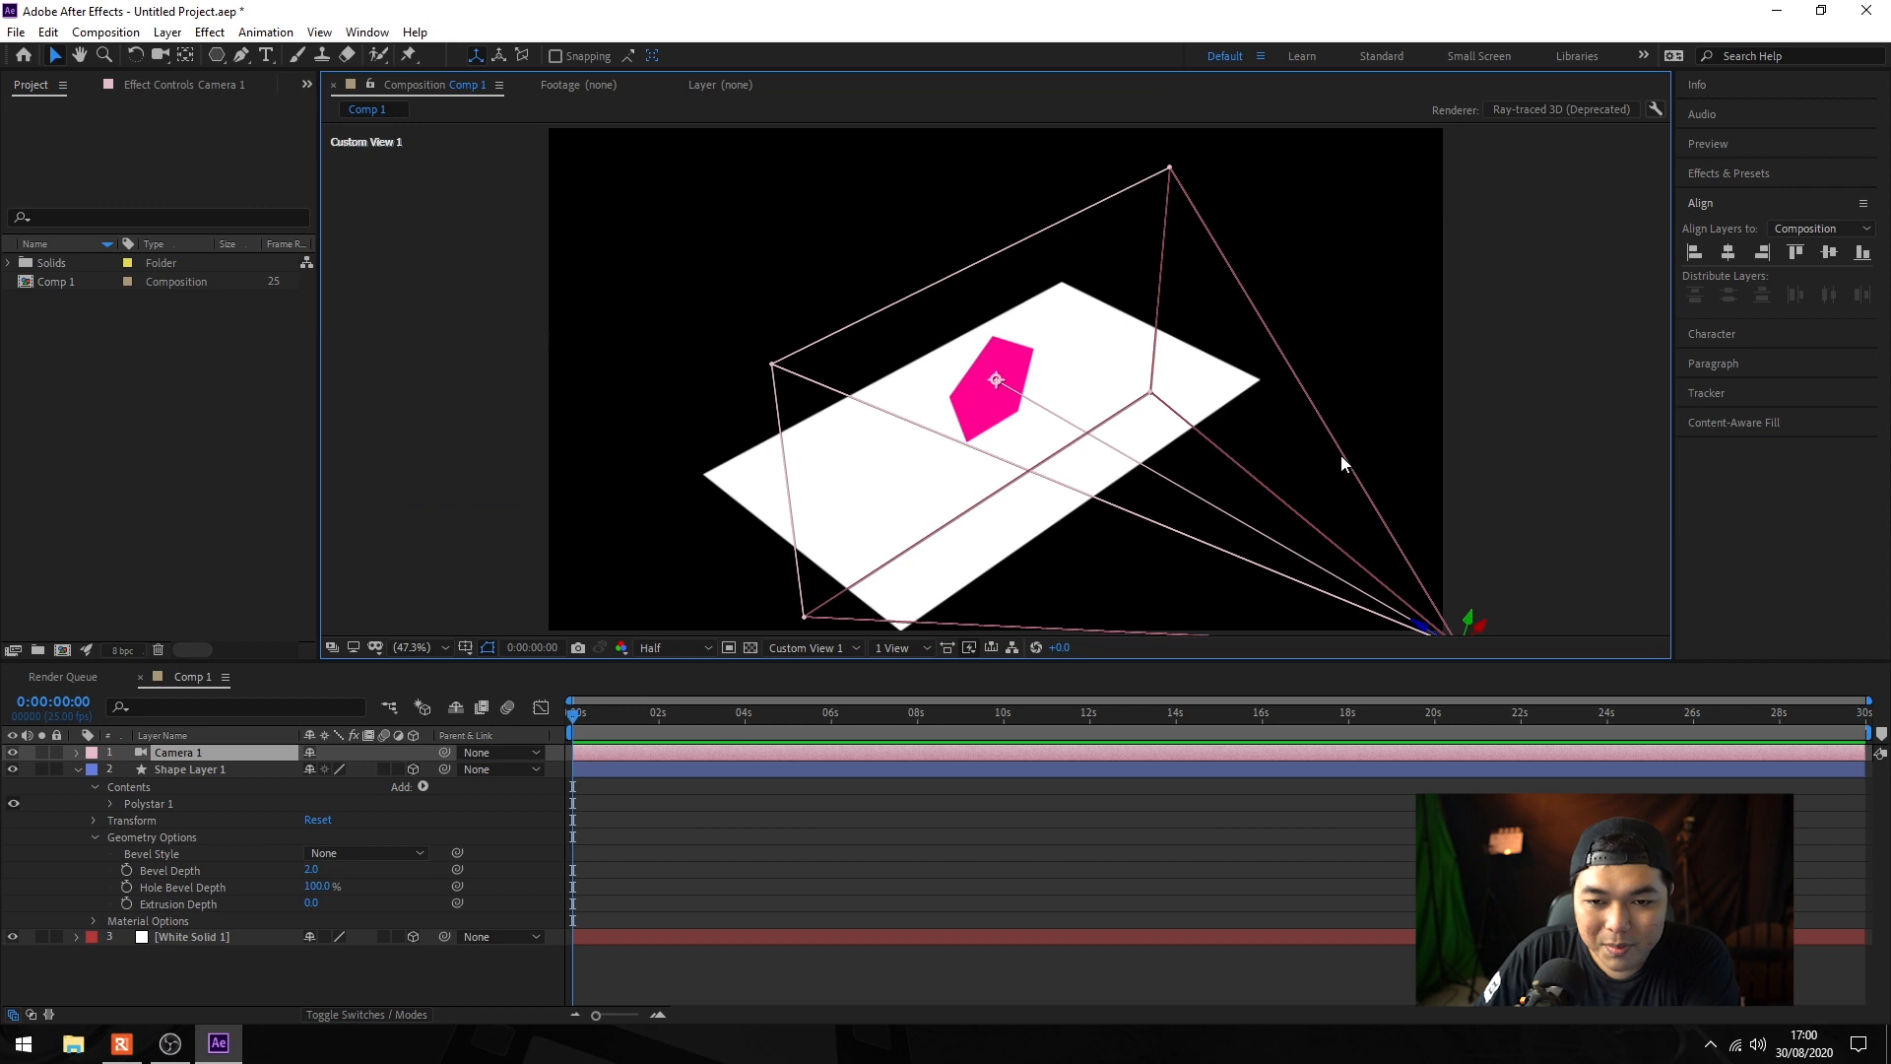
click(186, 770)
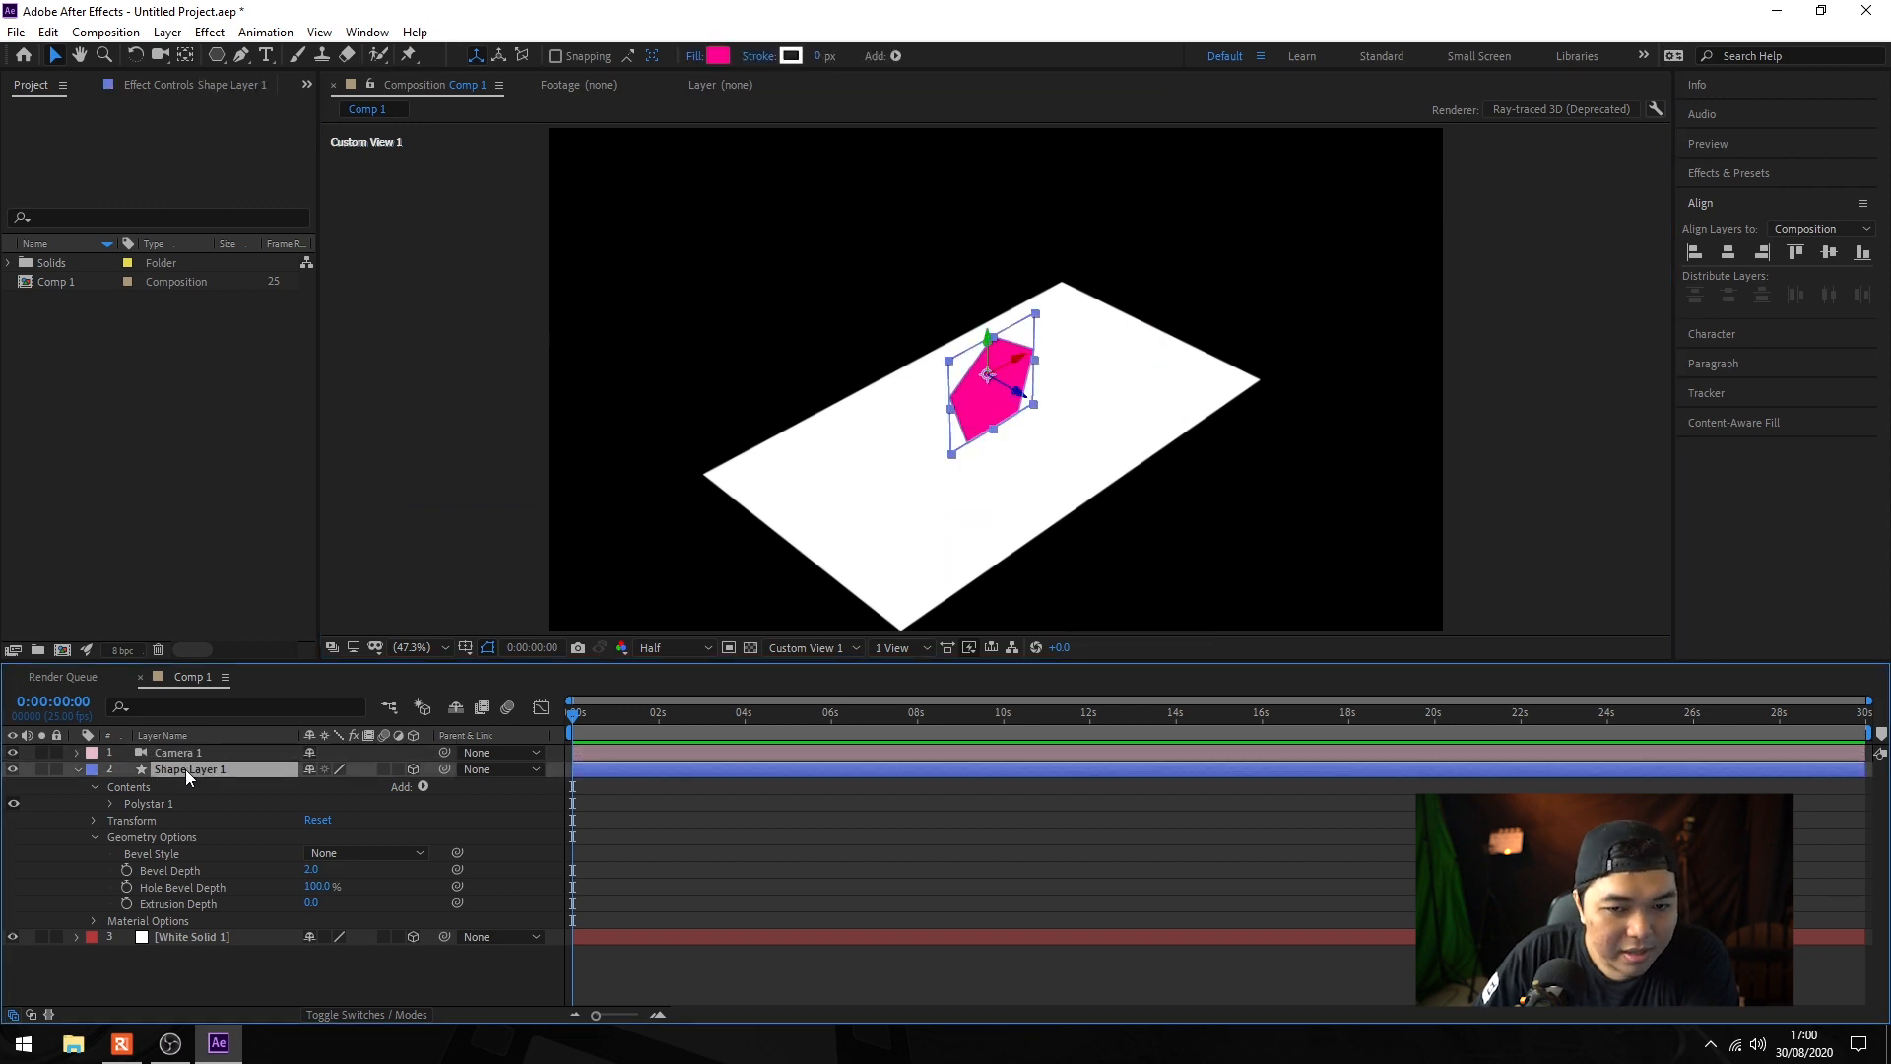
drag(1020, 396, 1156, 490)
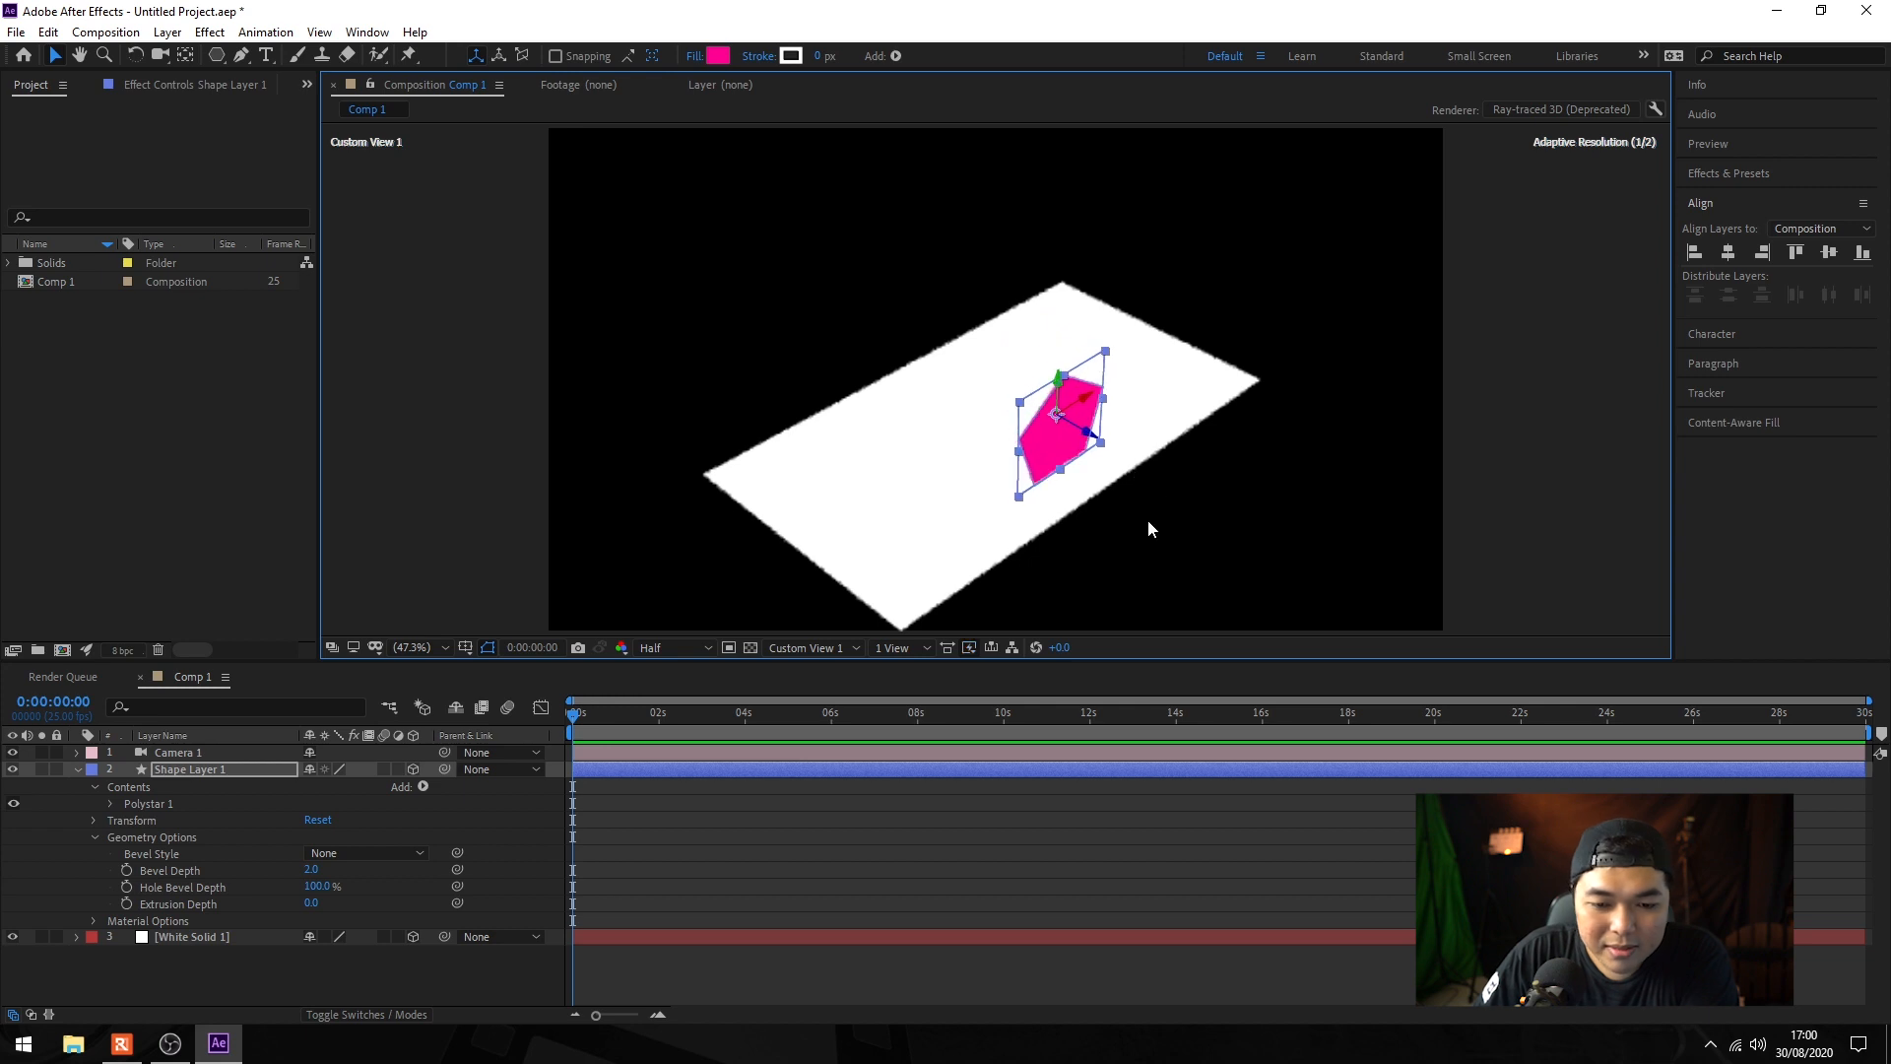
Step: Inspect the pentagon and floor in the four-view layout, then return to a single Active Camera view
key(F12)
click(902, 649)
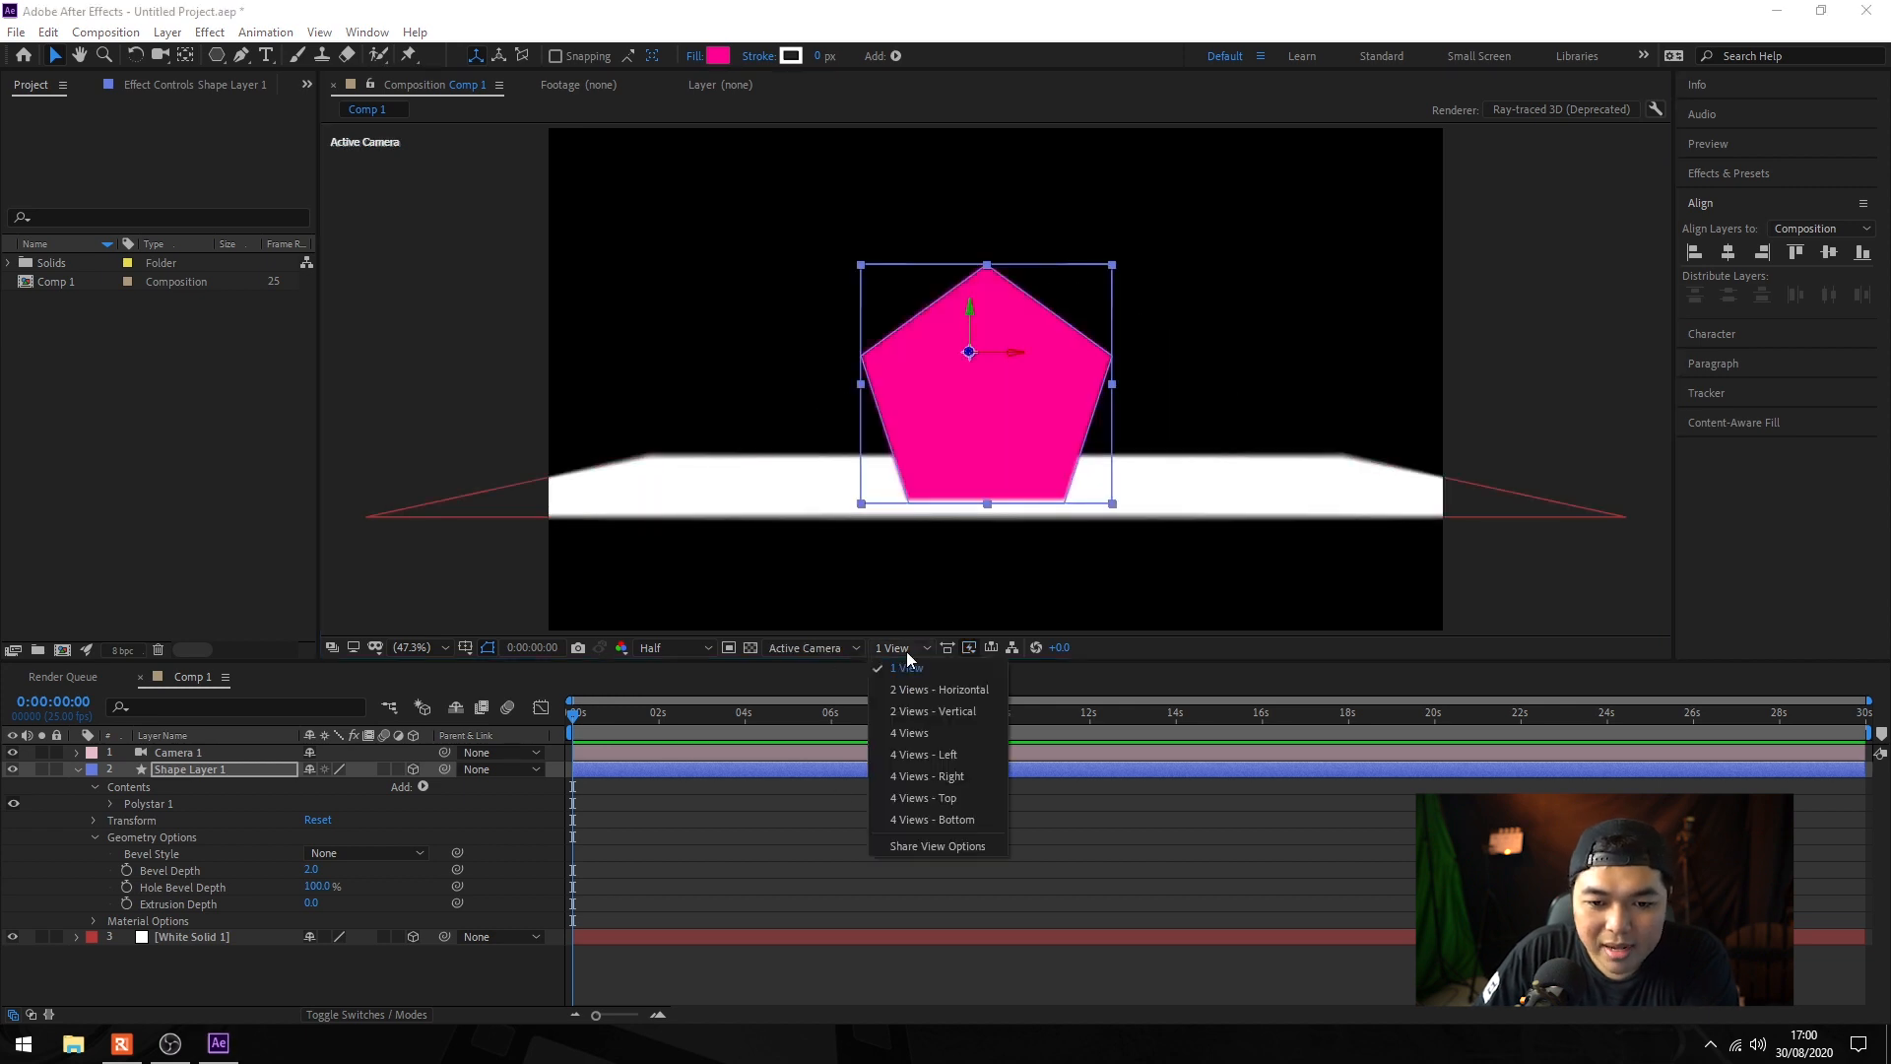
click(930, 730)
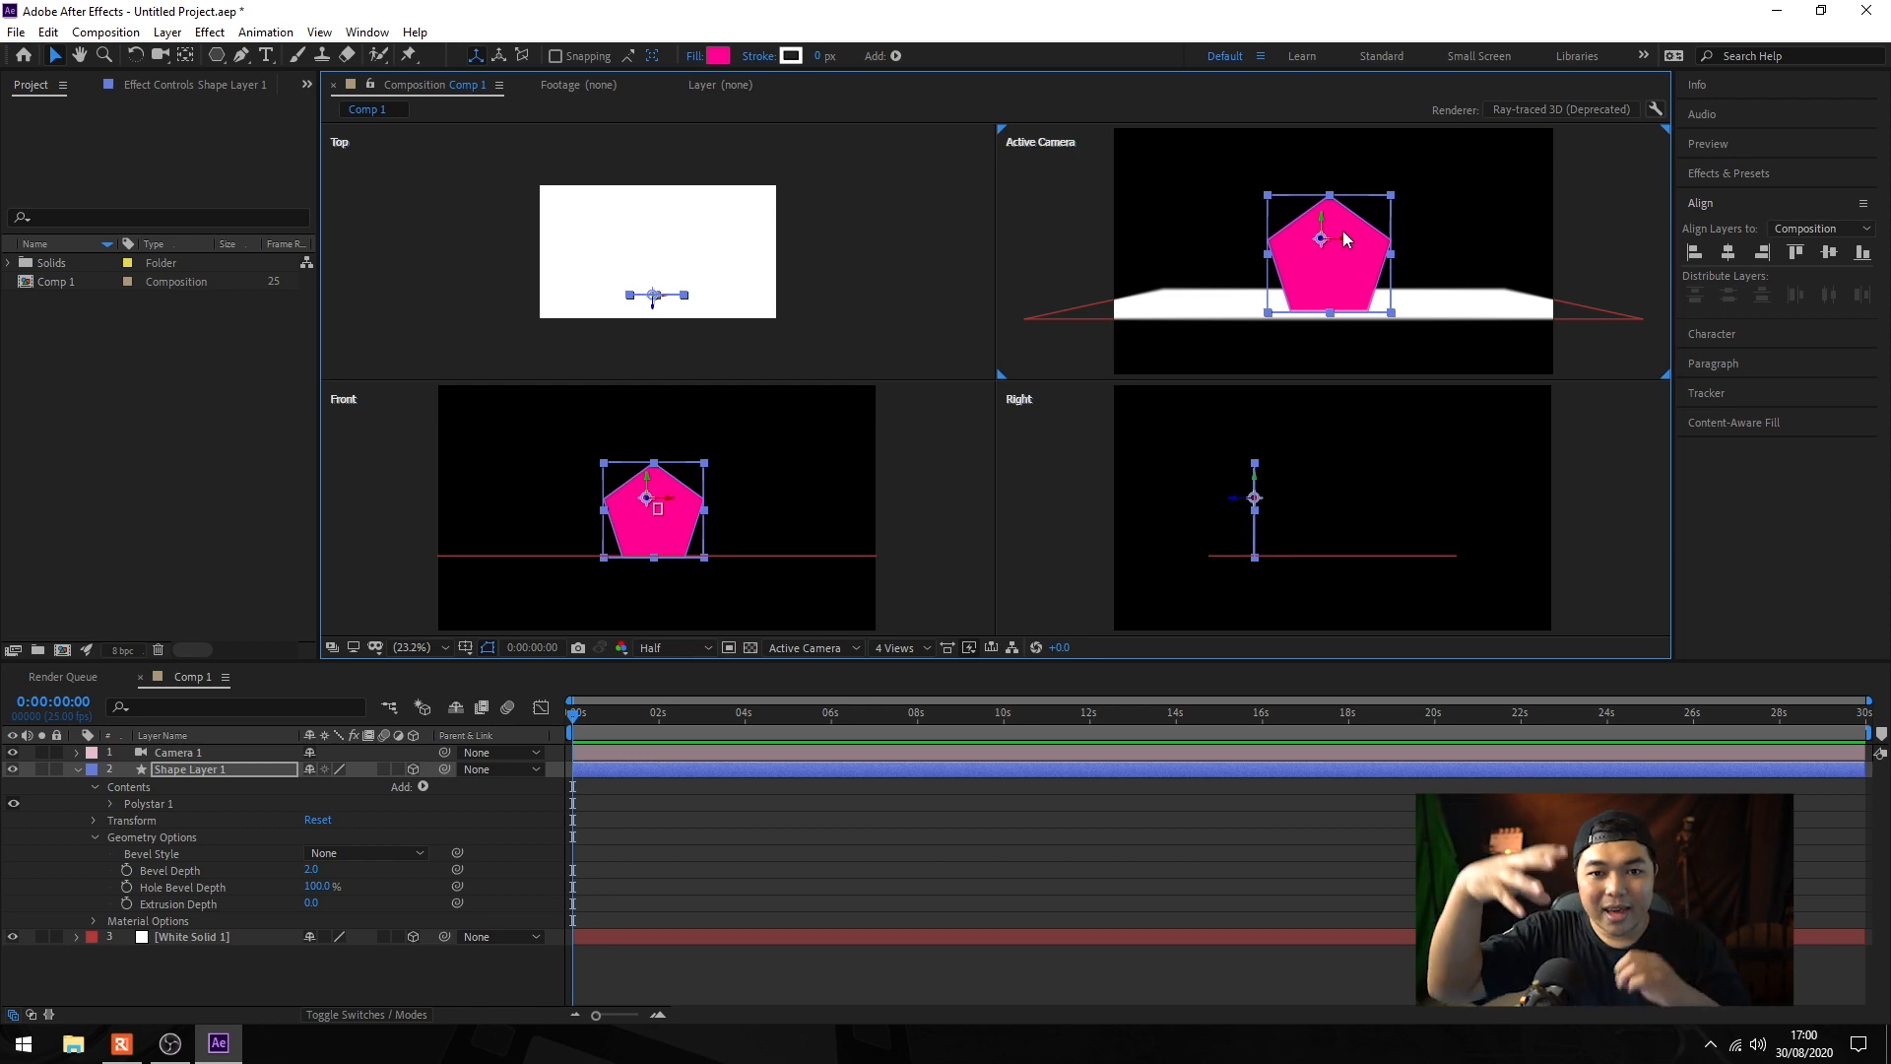
click(812, 647)
click(901, 647)
click(906, 687)
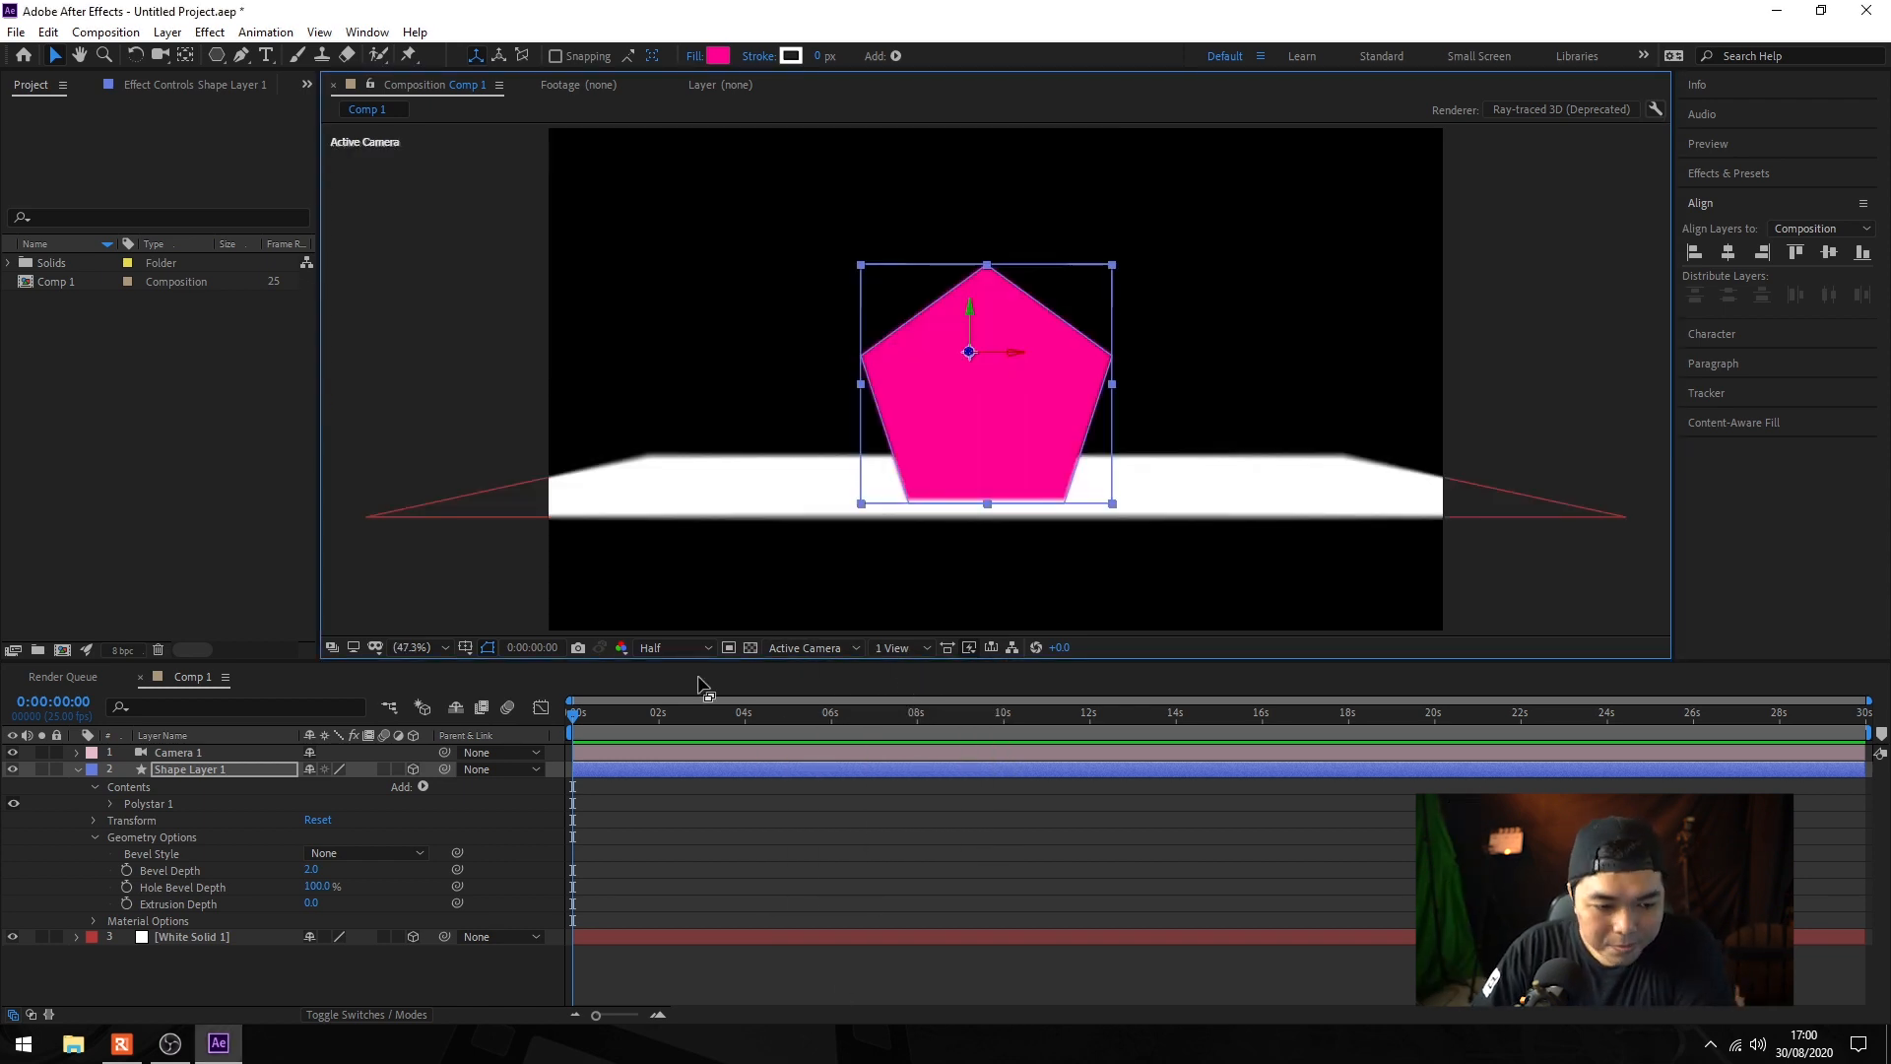
Step: Orbit the camera around the pentagon to see it and the floor from a raised, angled viewpoint
click(246, 752)
key(c)
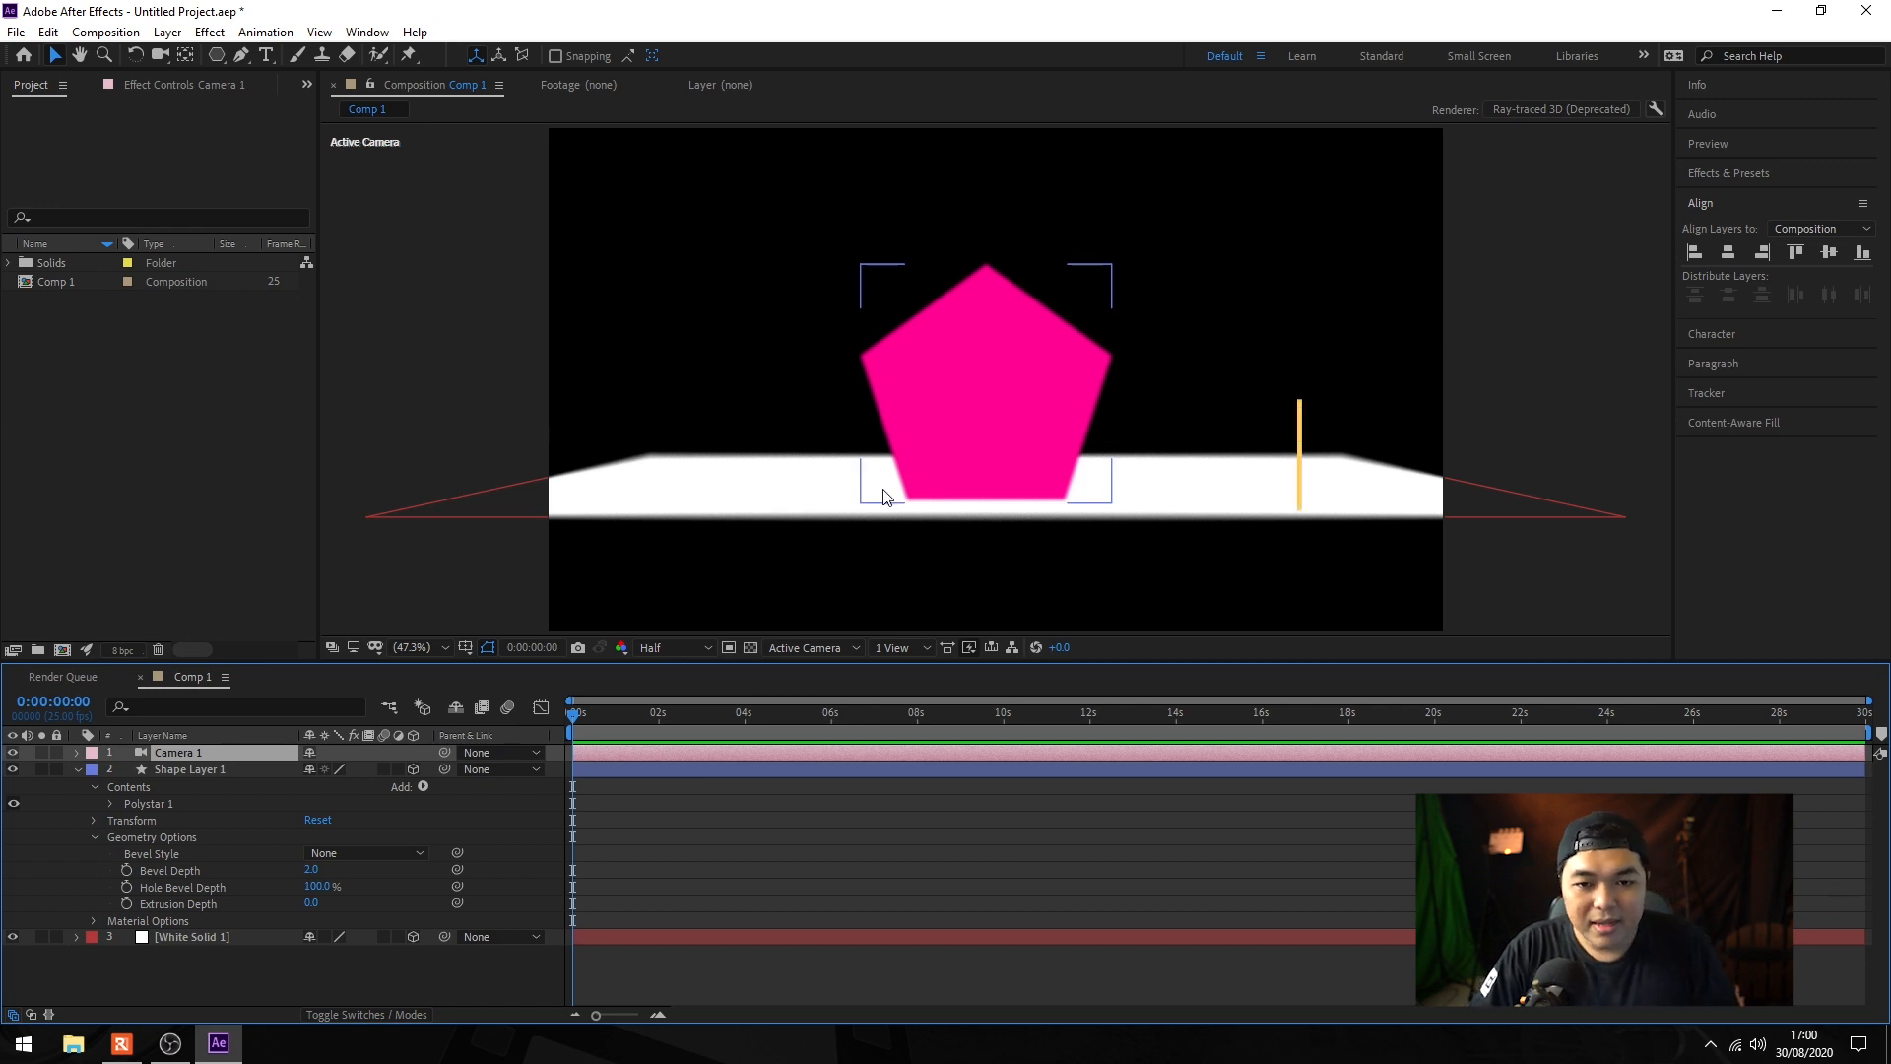
drag(896, 459, 1069, 410)
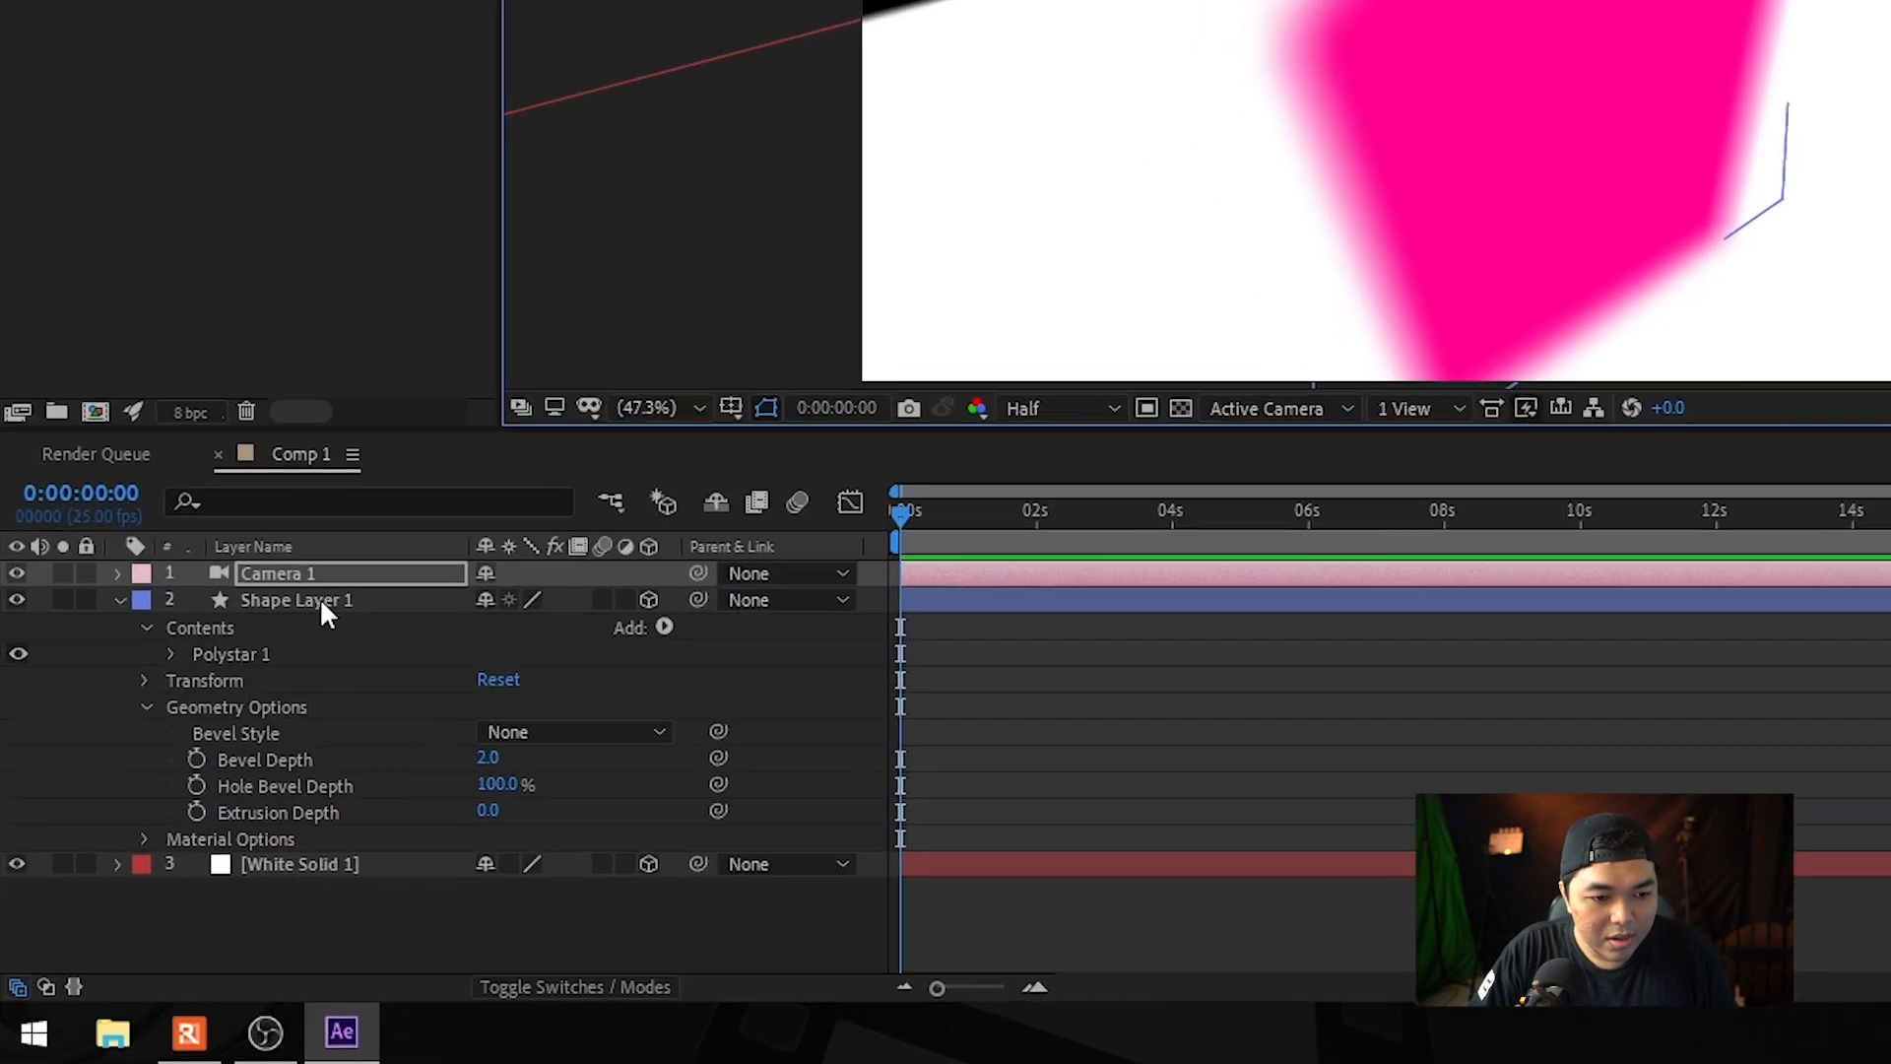
Step: Set the camera's focus distance to the pentagon's shape layer
click(203, 769)
ctrl+click(201, 753)
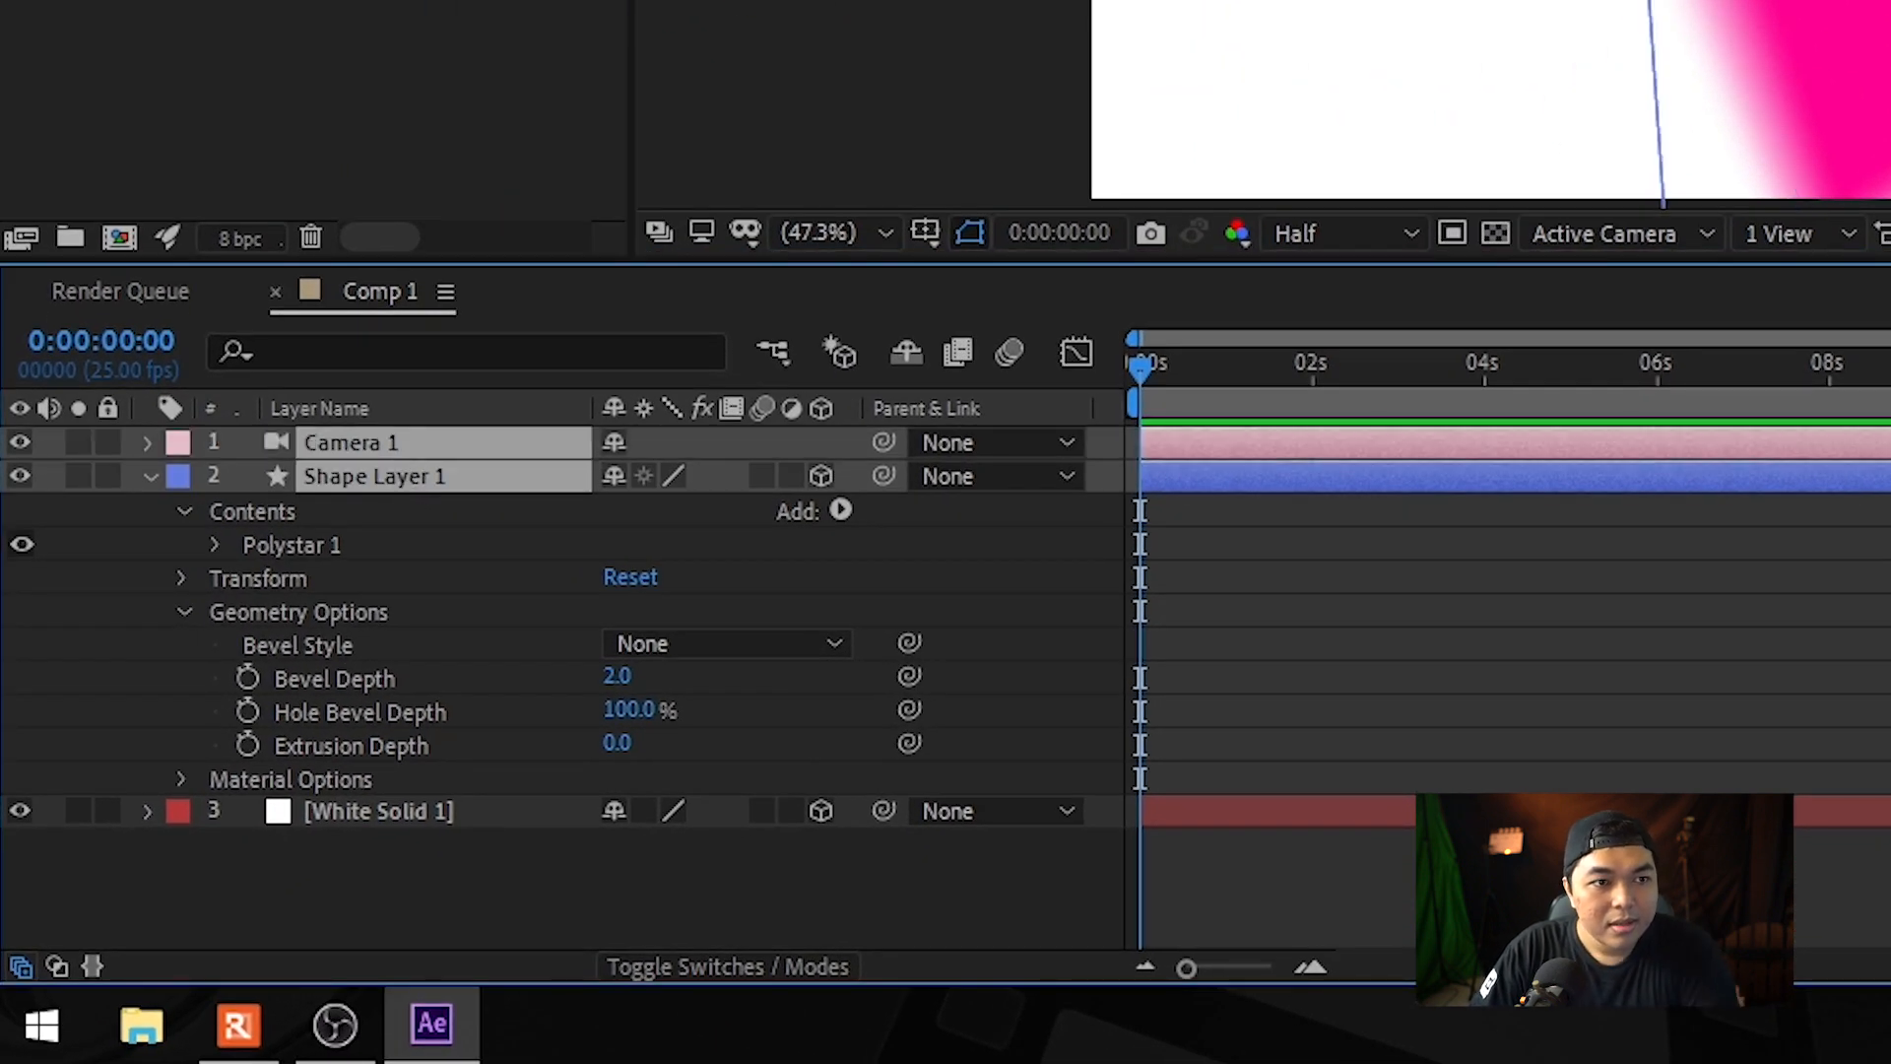
click(167, 32)
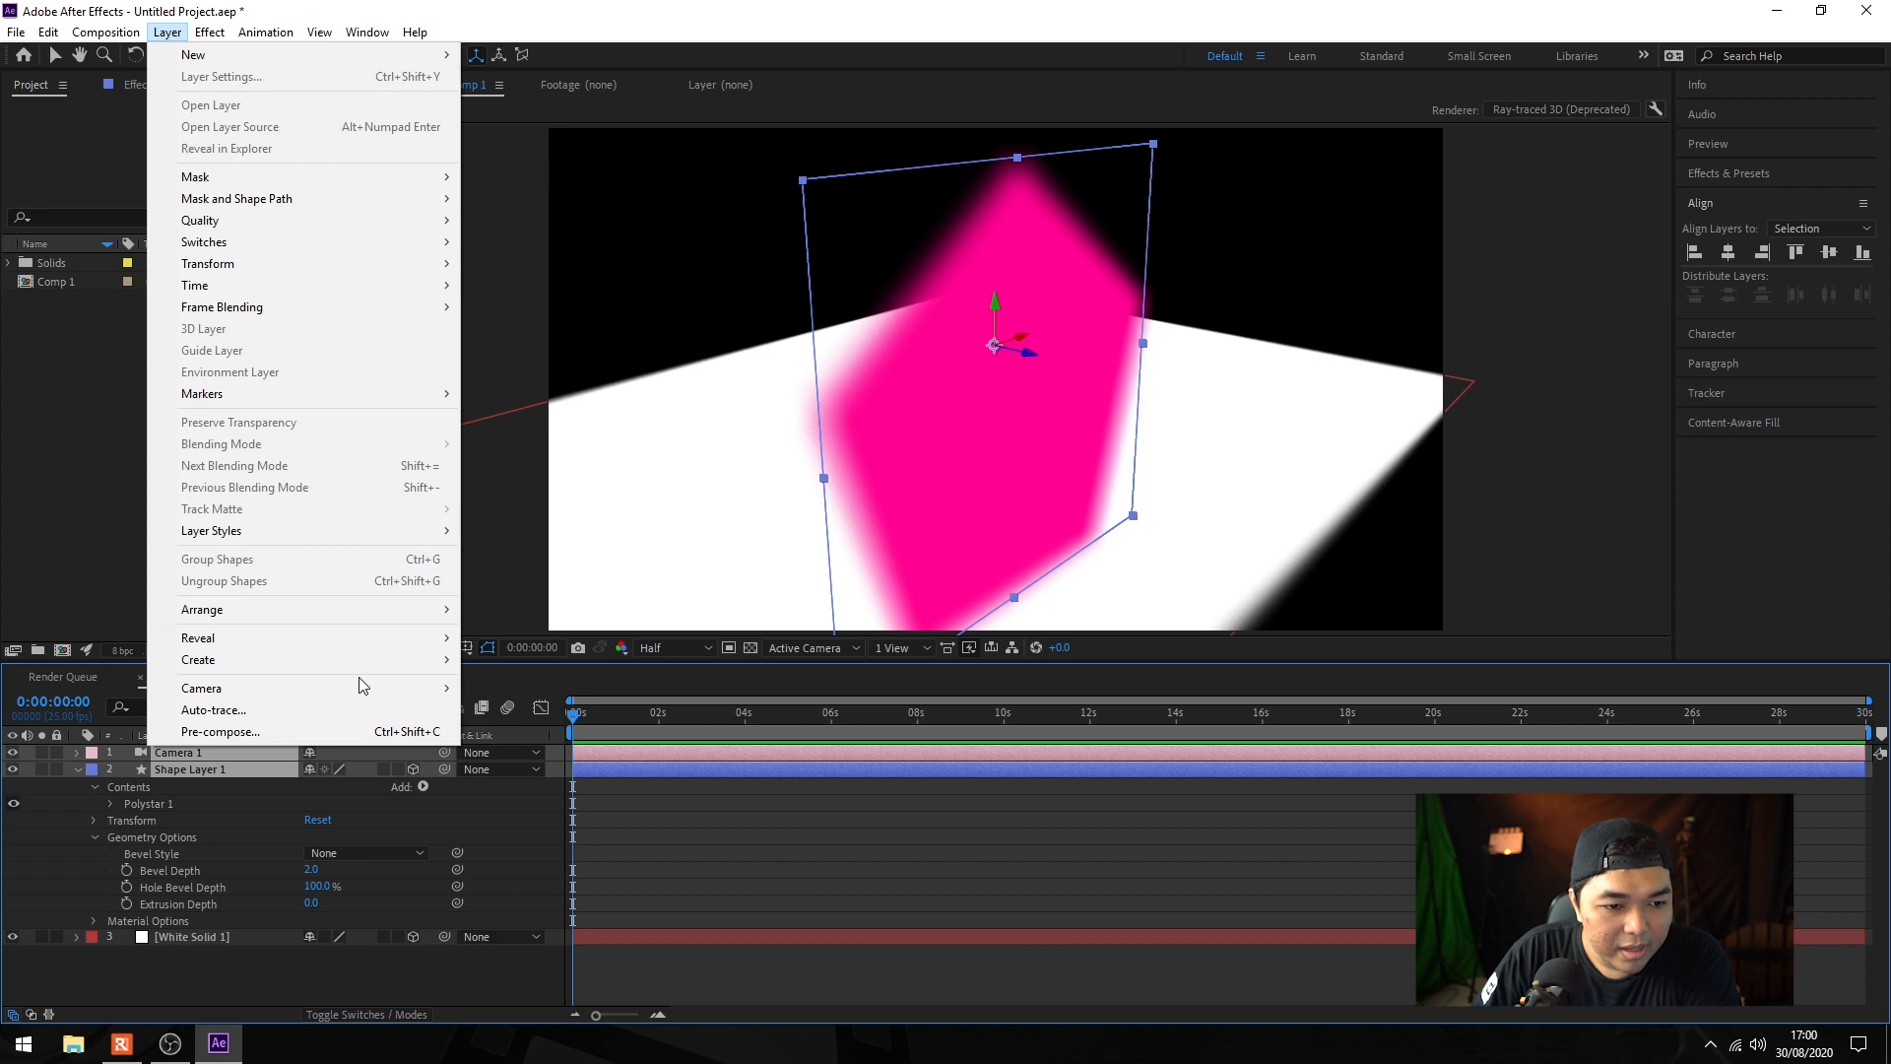
mouse_move(358, 690)
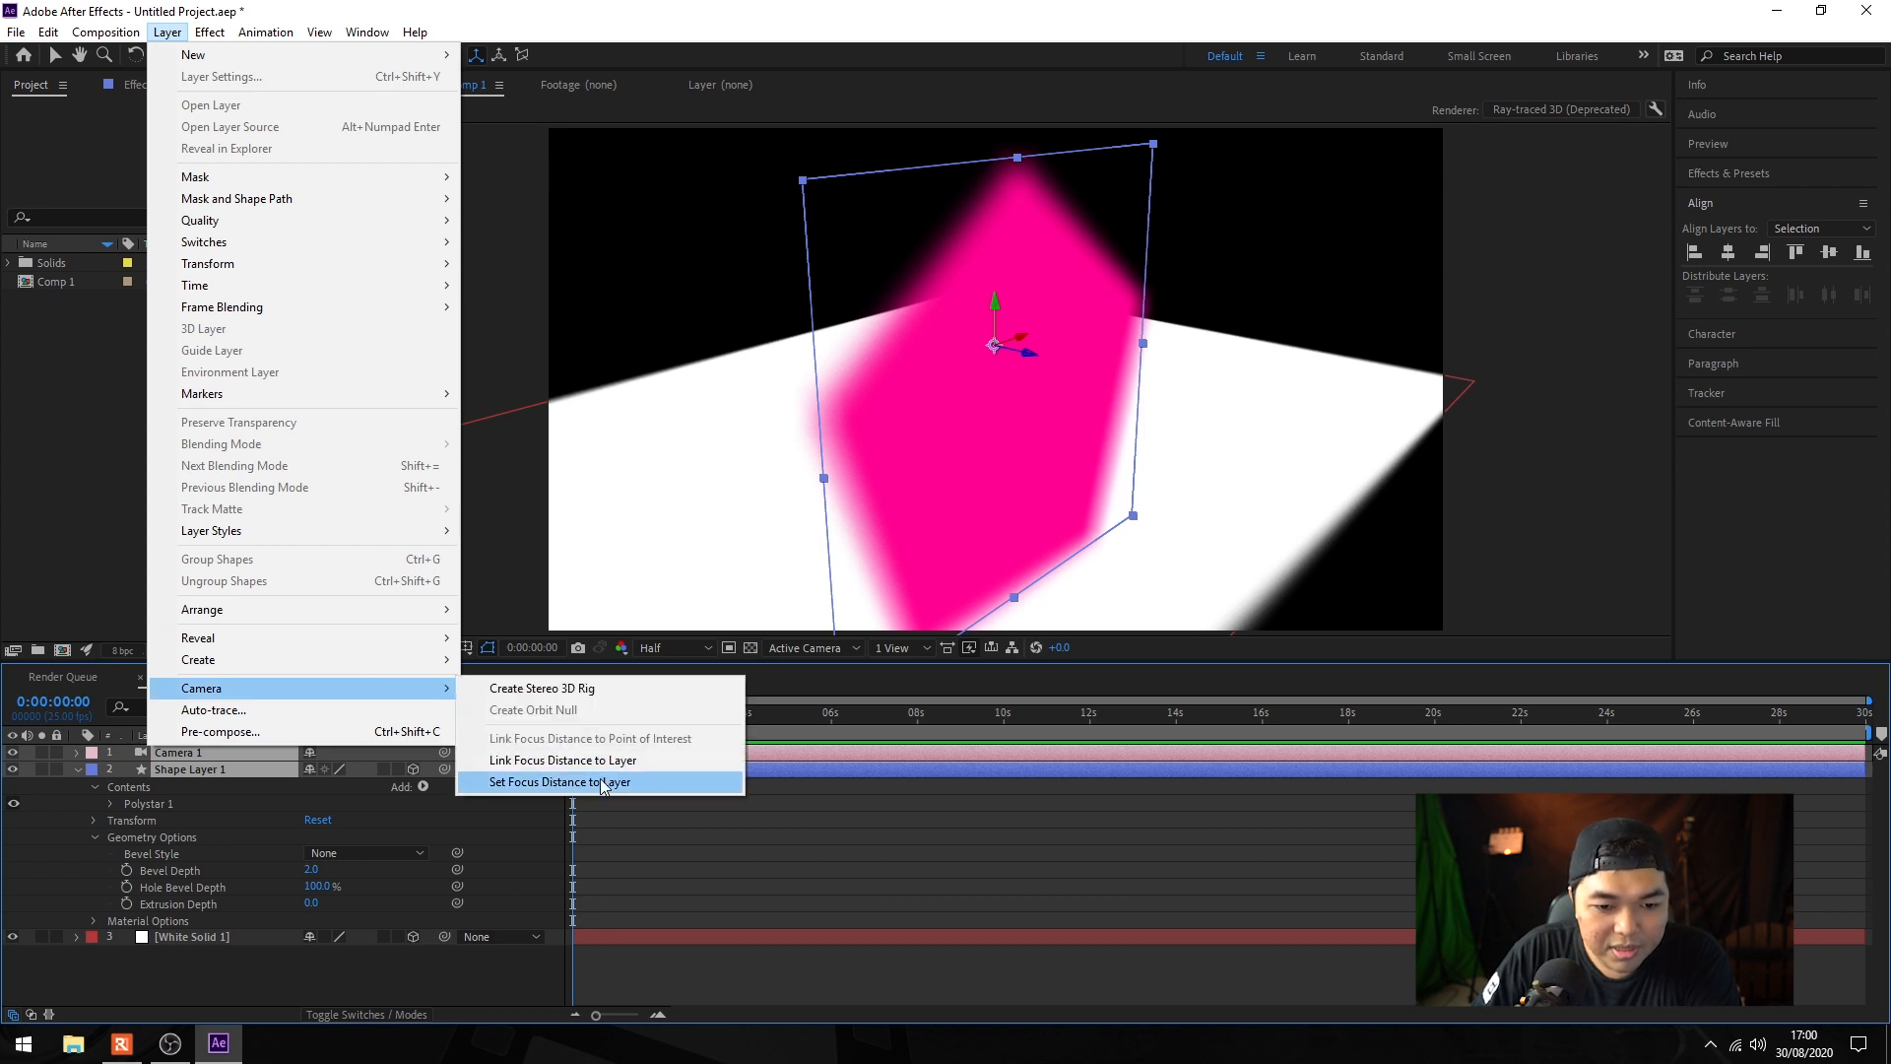
click(603, 782)
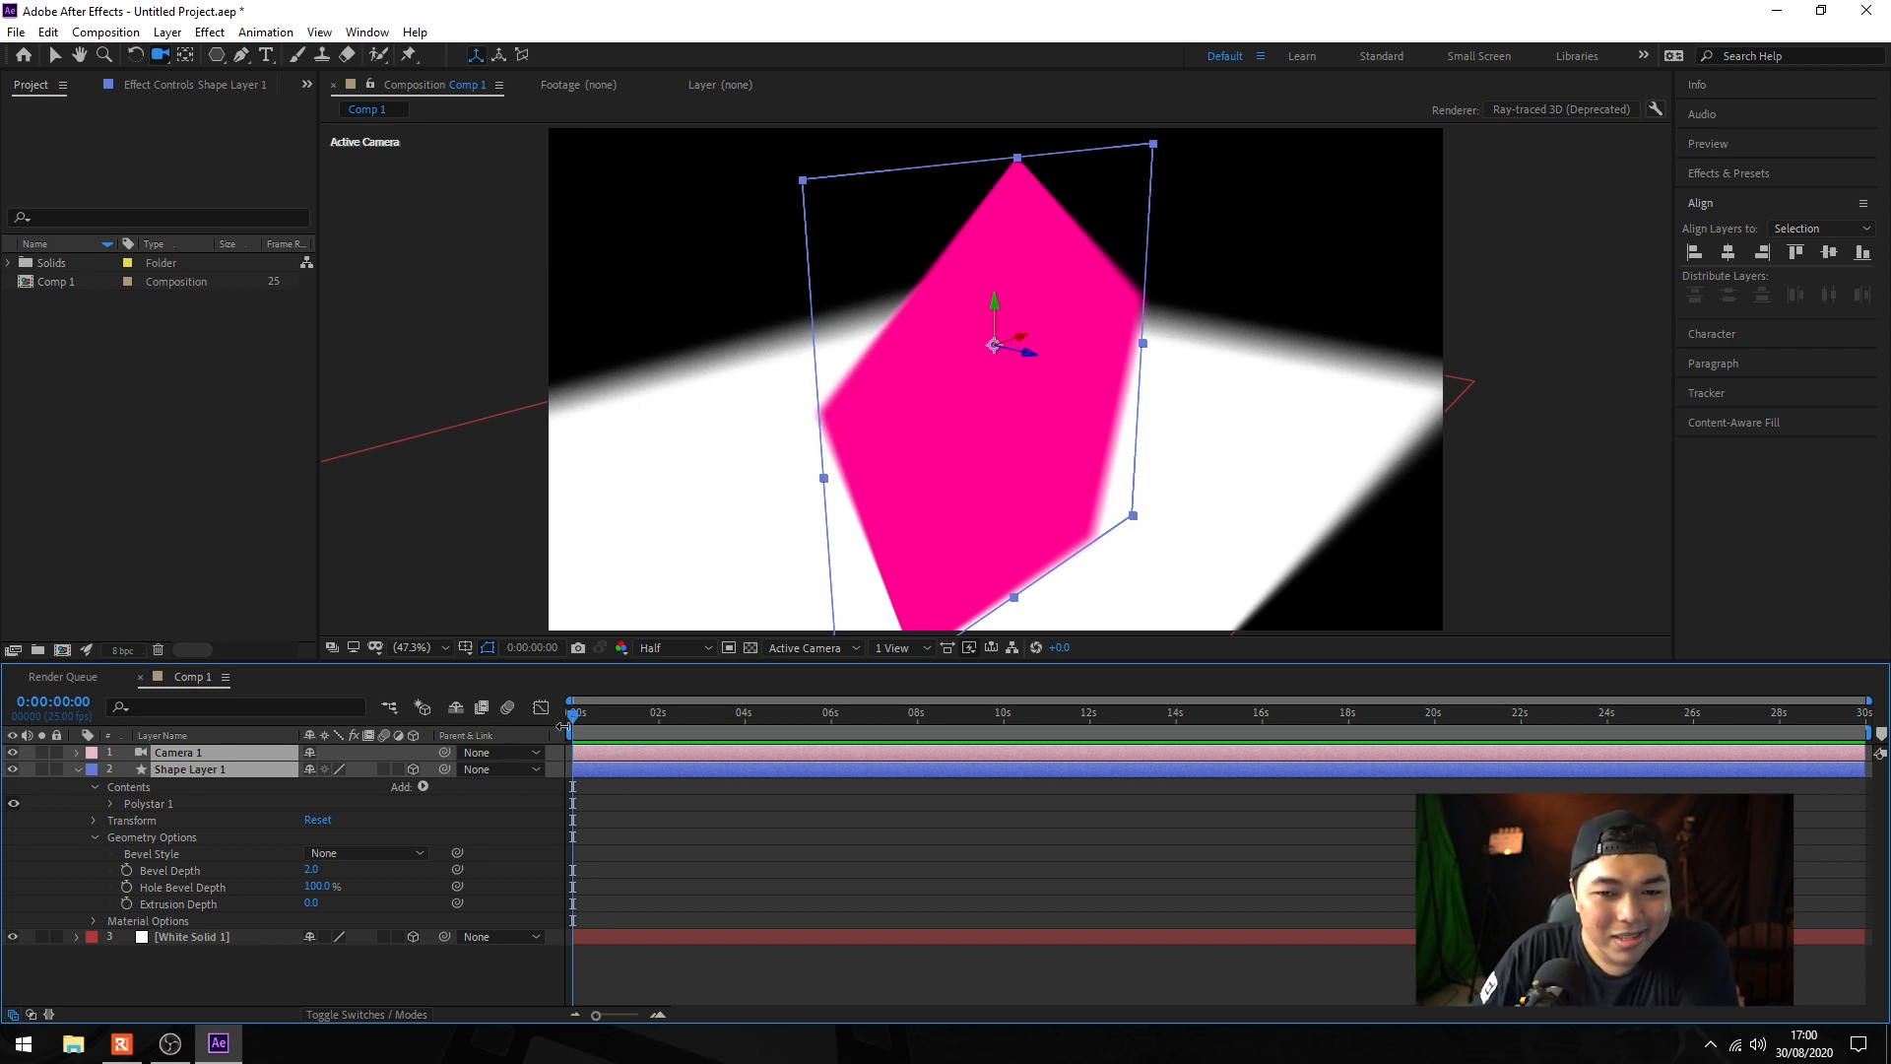
Step: Give the pentagon an Angular bevel style with a bevel depth of 10
click(247, 770)
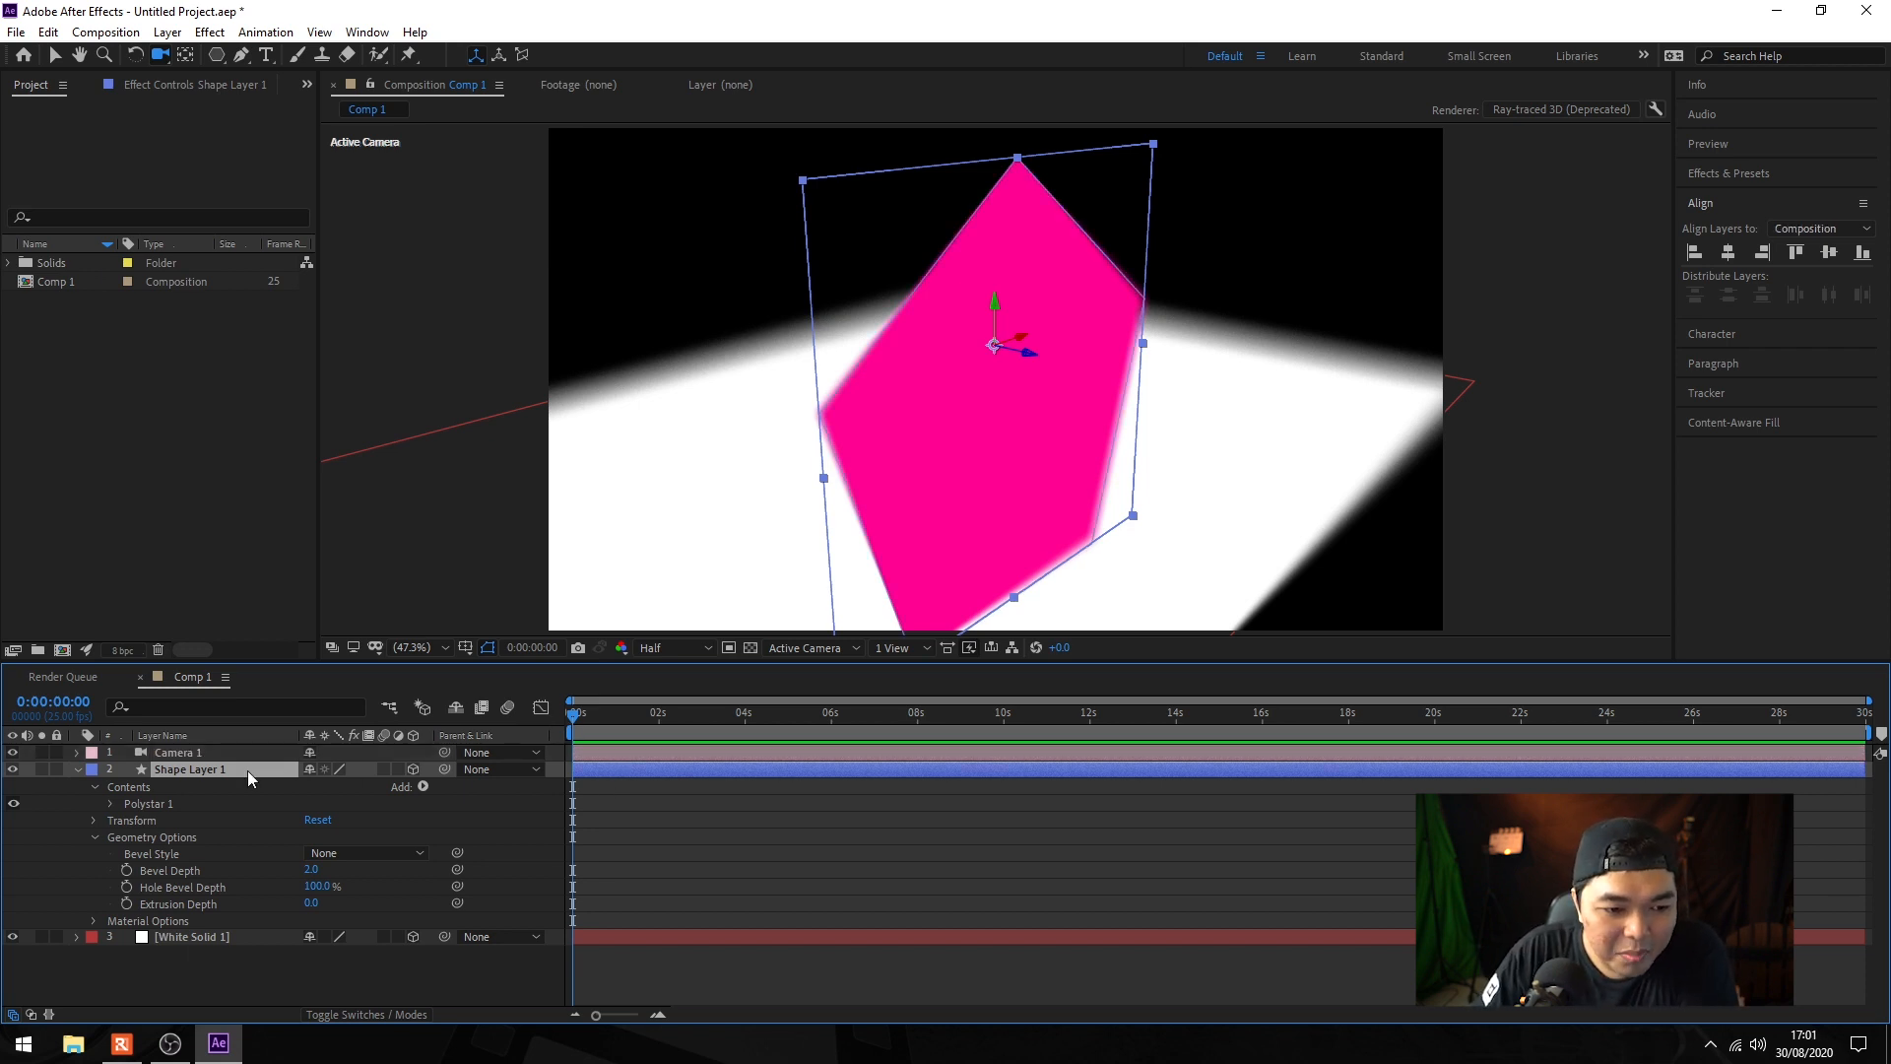
click(202, 849)
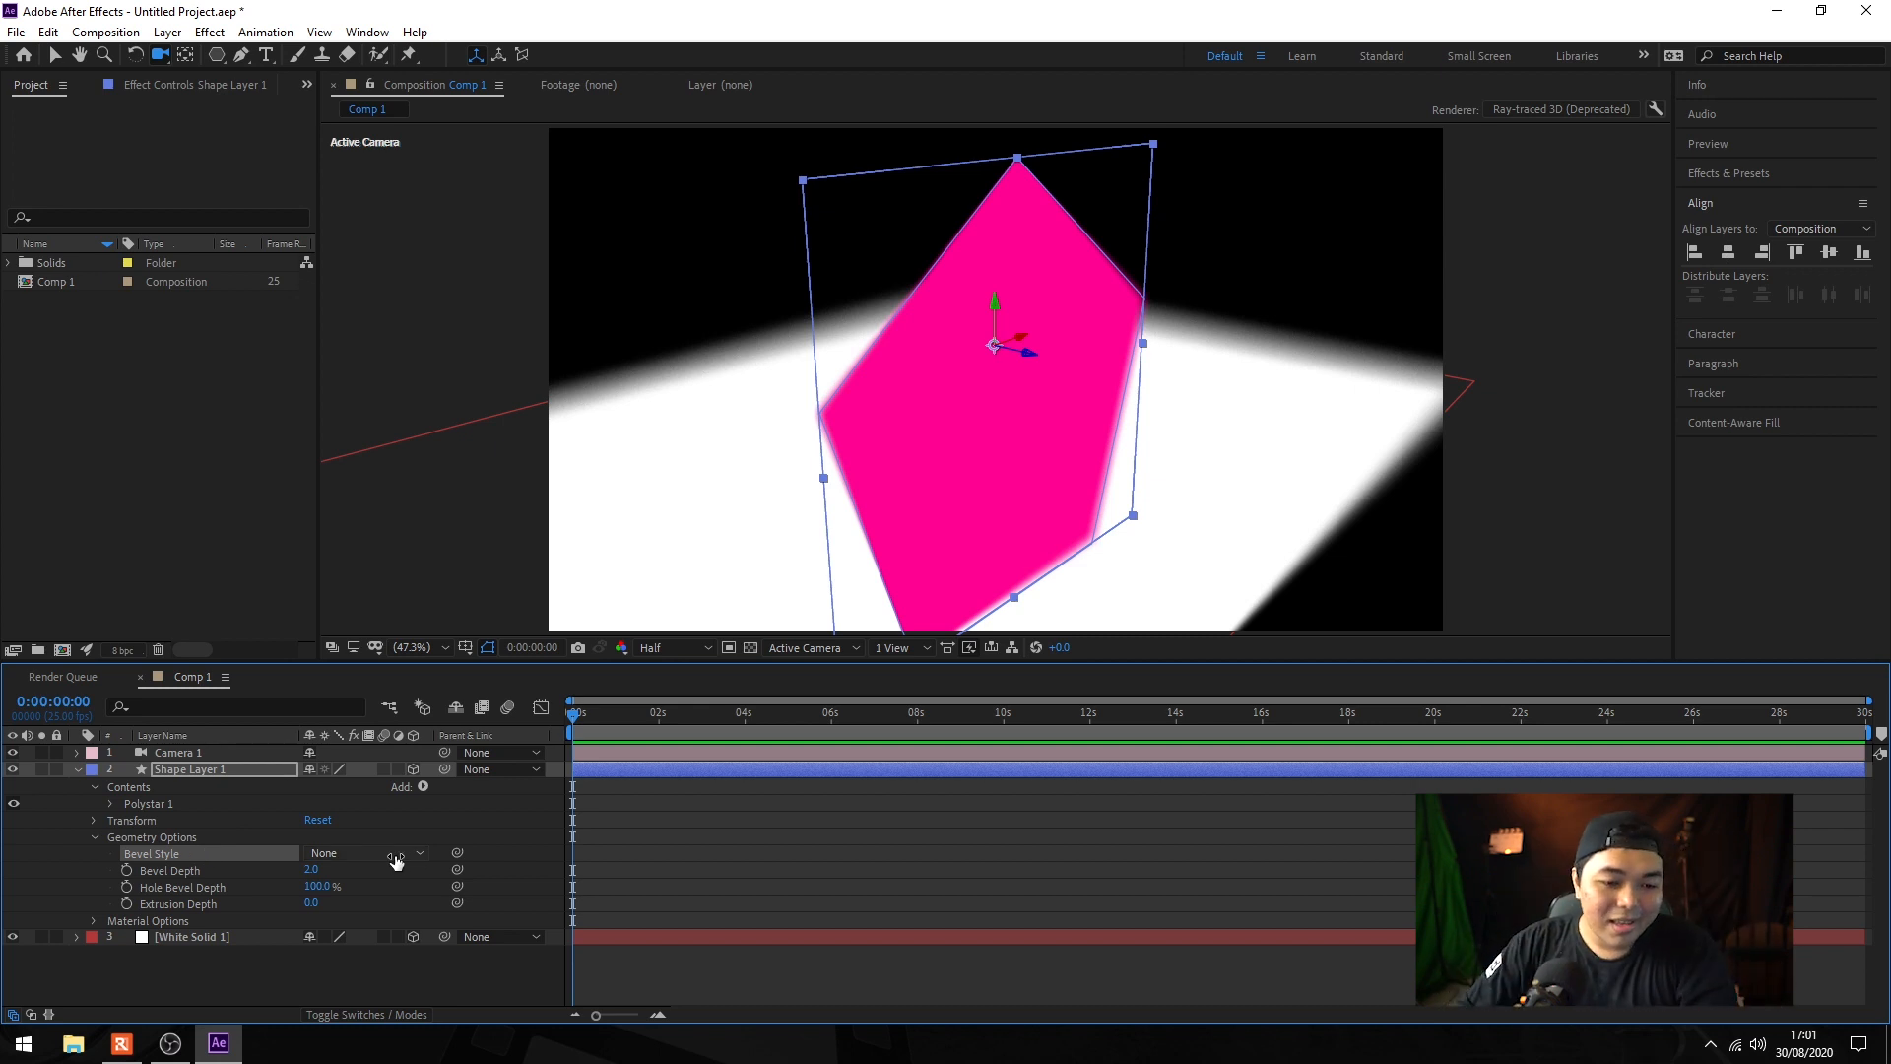
click(396, 859)
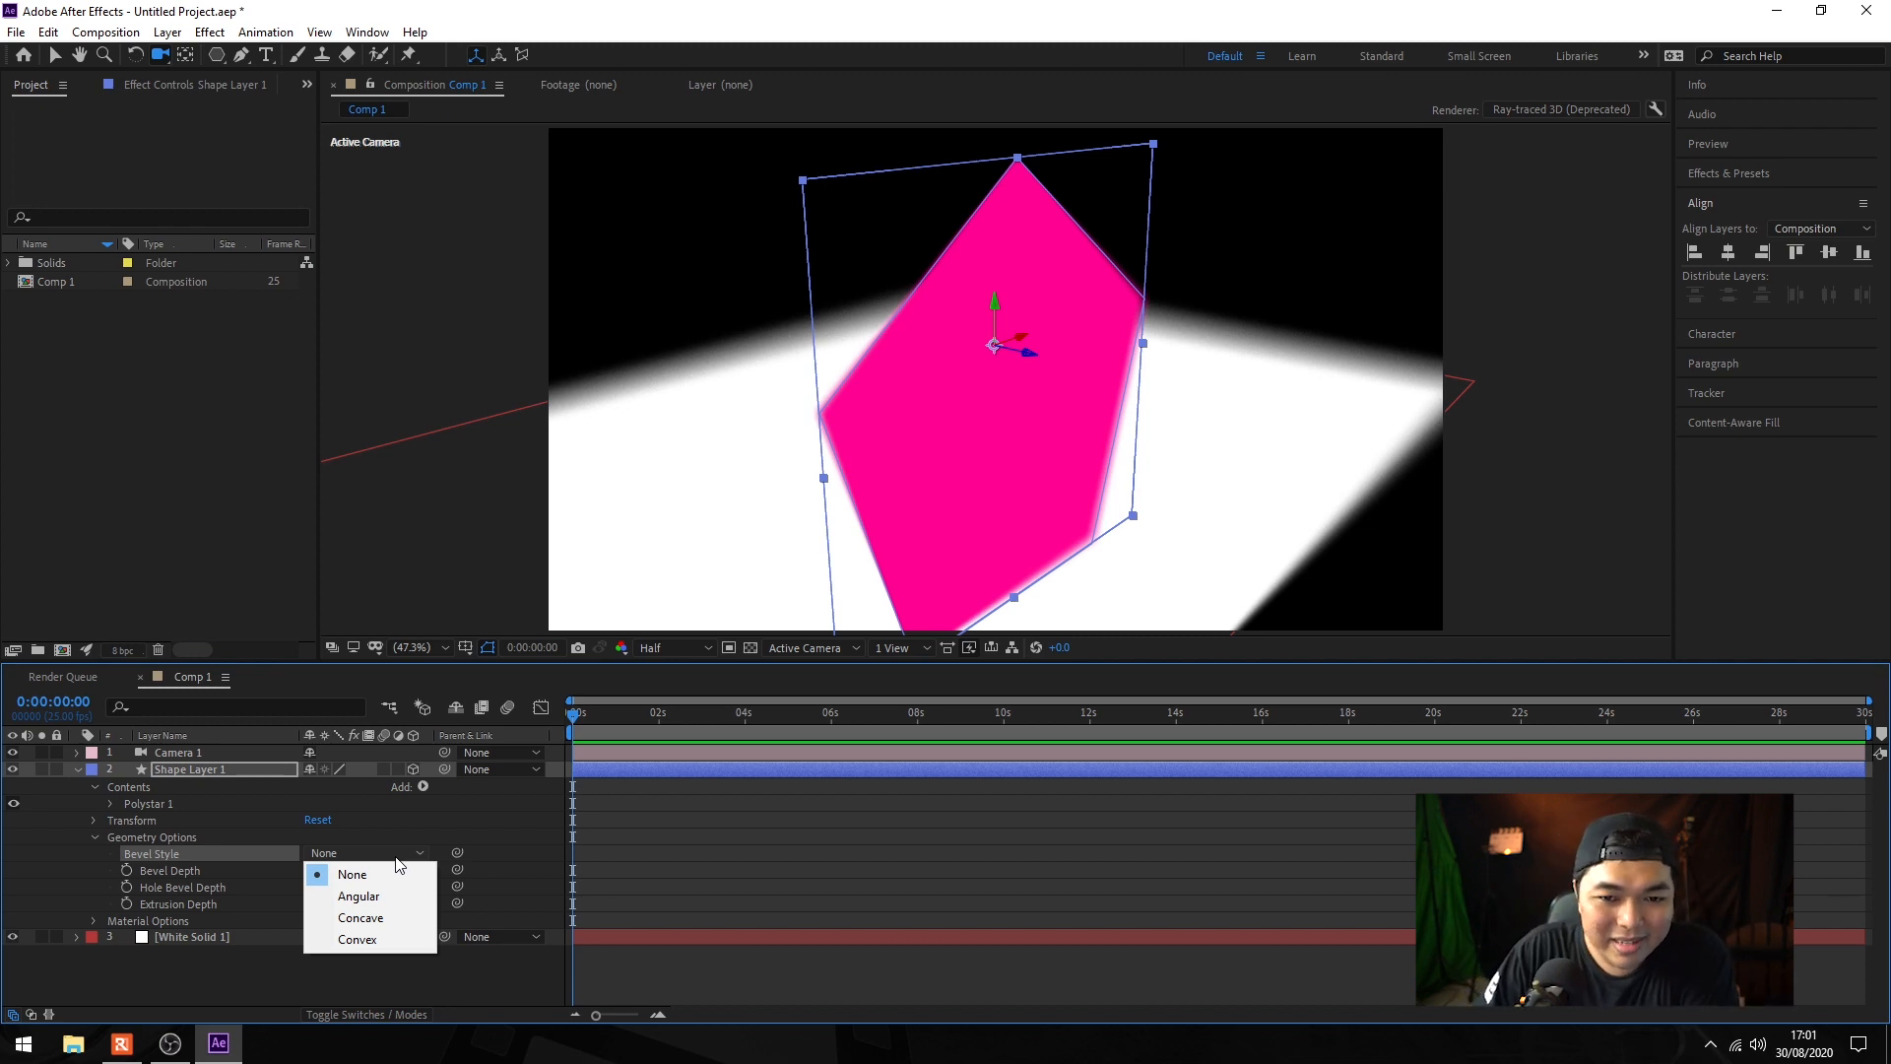
click(383, 896)
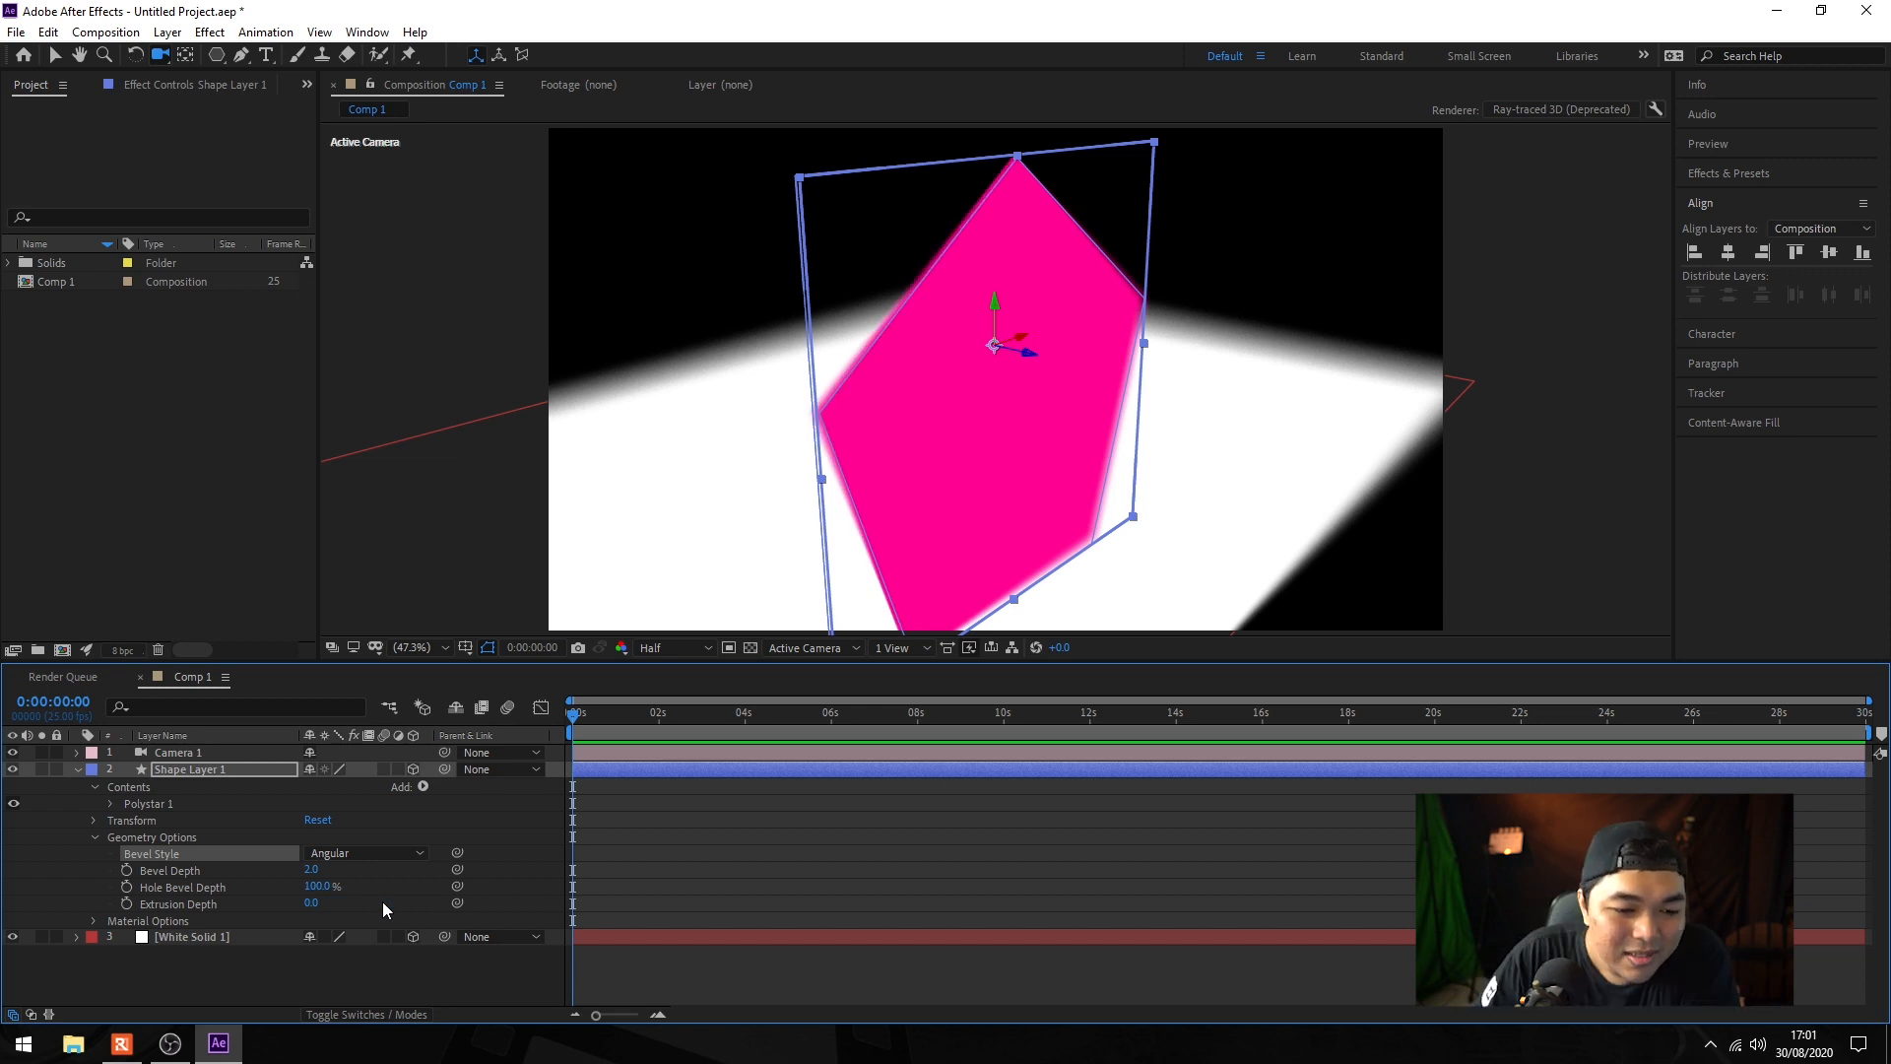
click(312, 869)
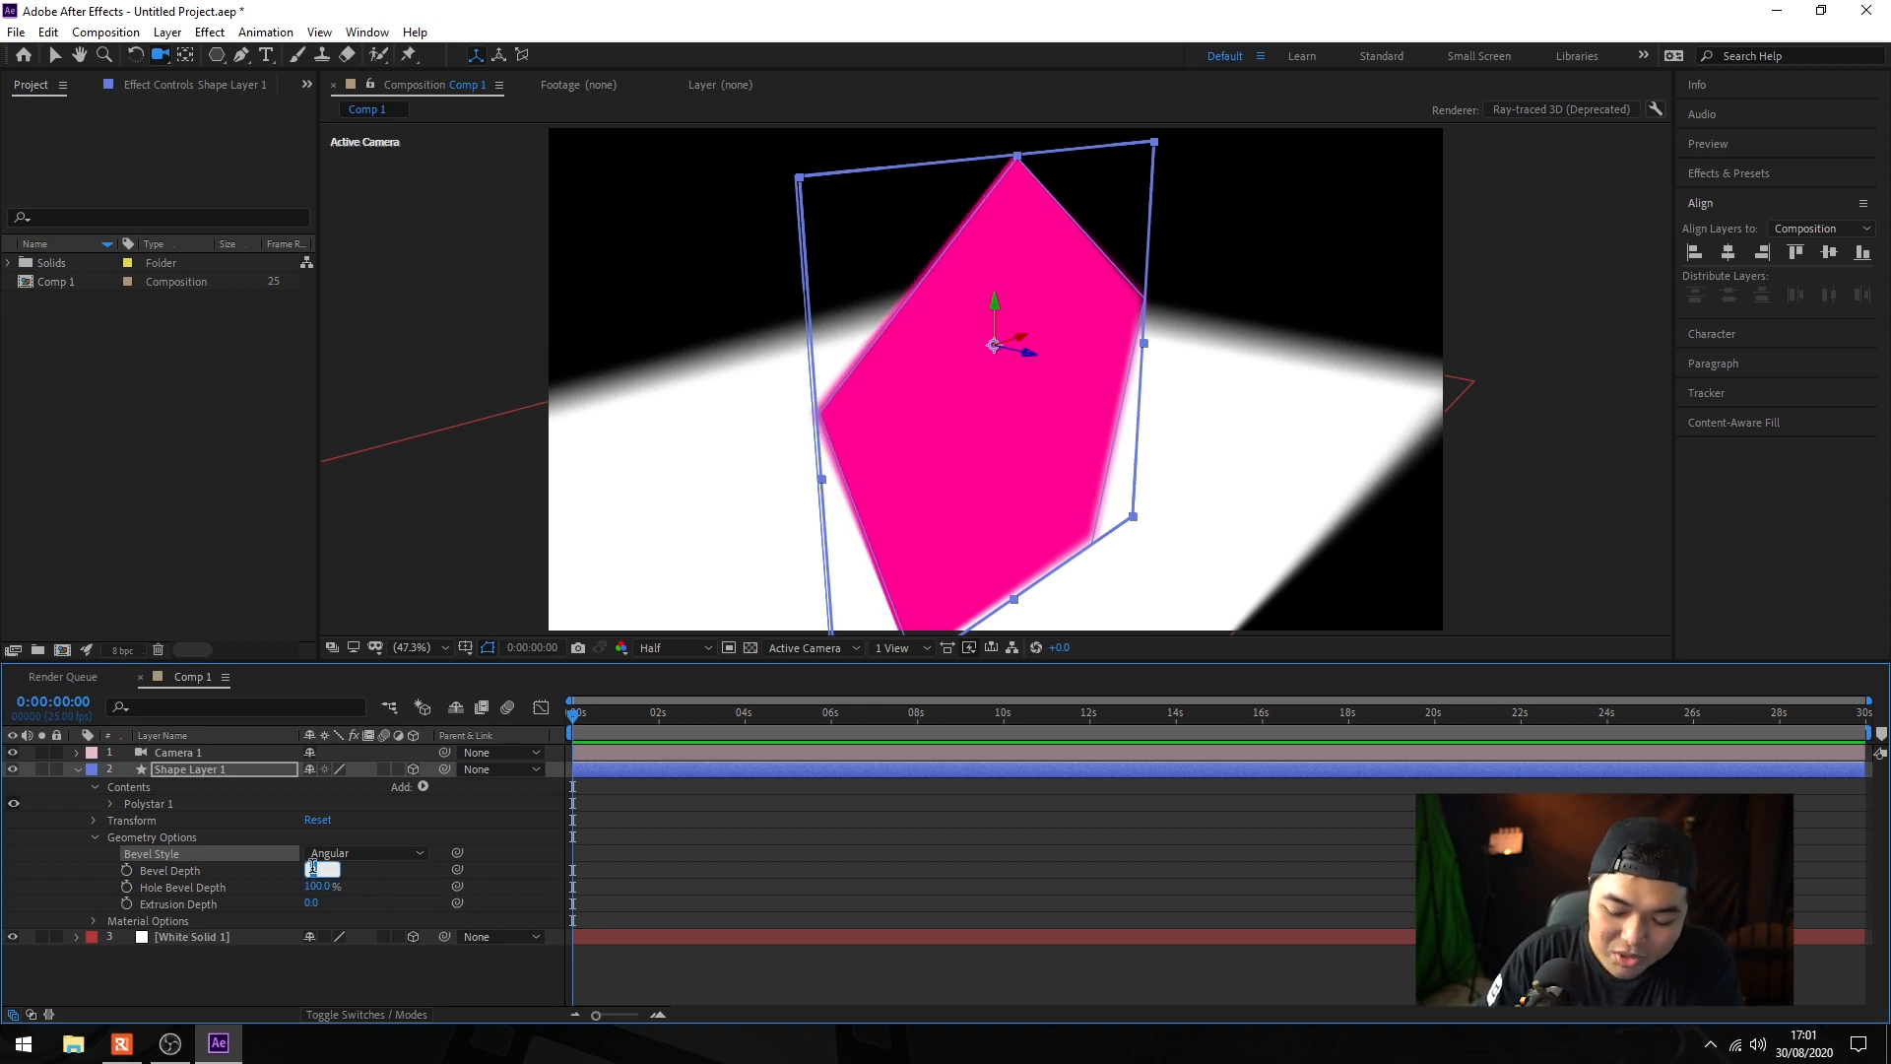
text(10)
key(Return)
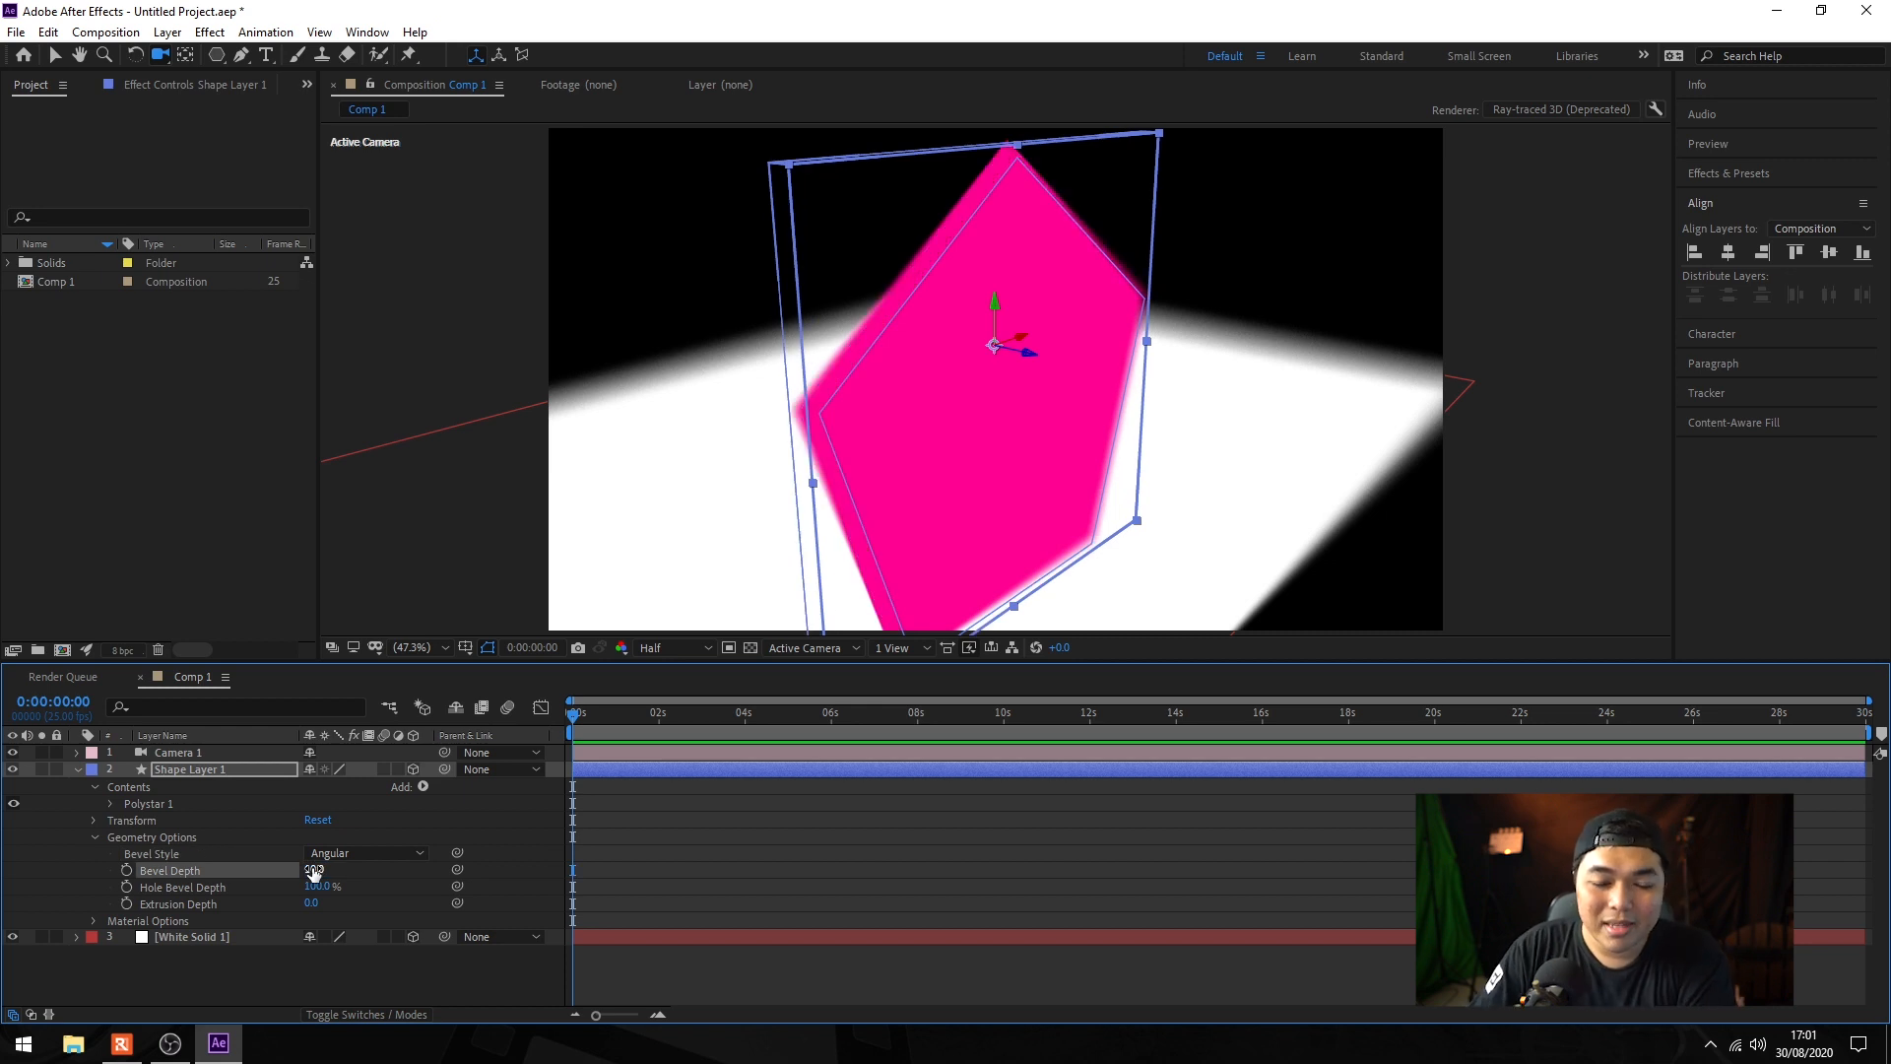
Step: Set the pentagon's Extrusion Depth to 50, with the camera orbited to a more side-on, raised angle
drag(895, 310, 820, 249)
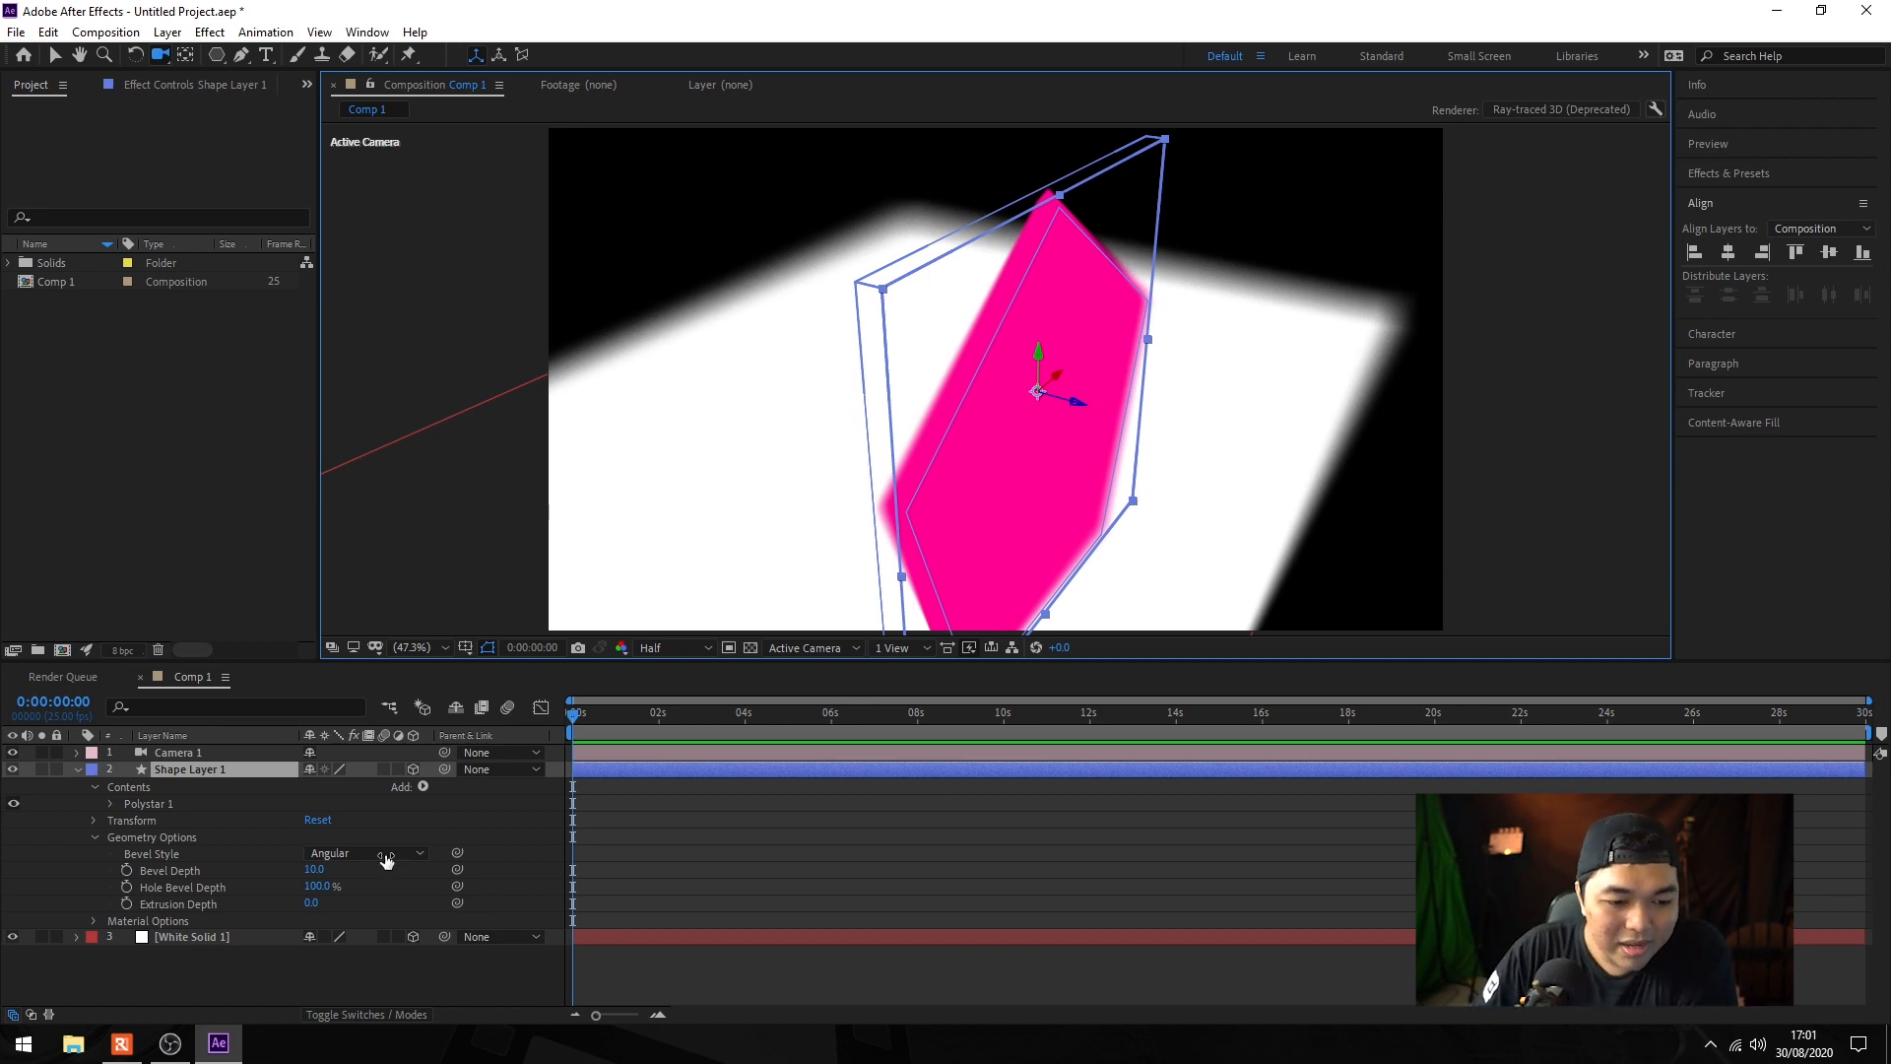
click(311, 903)
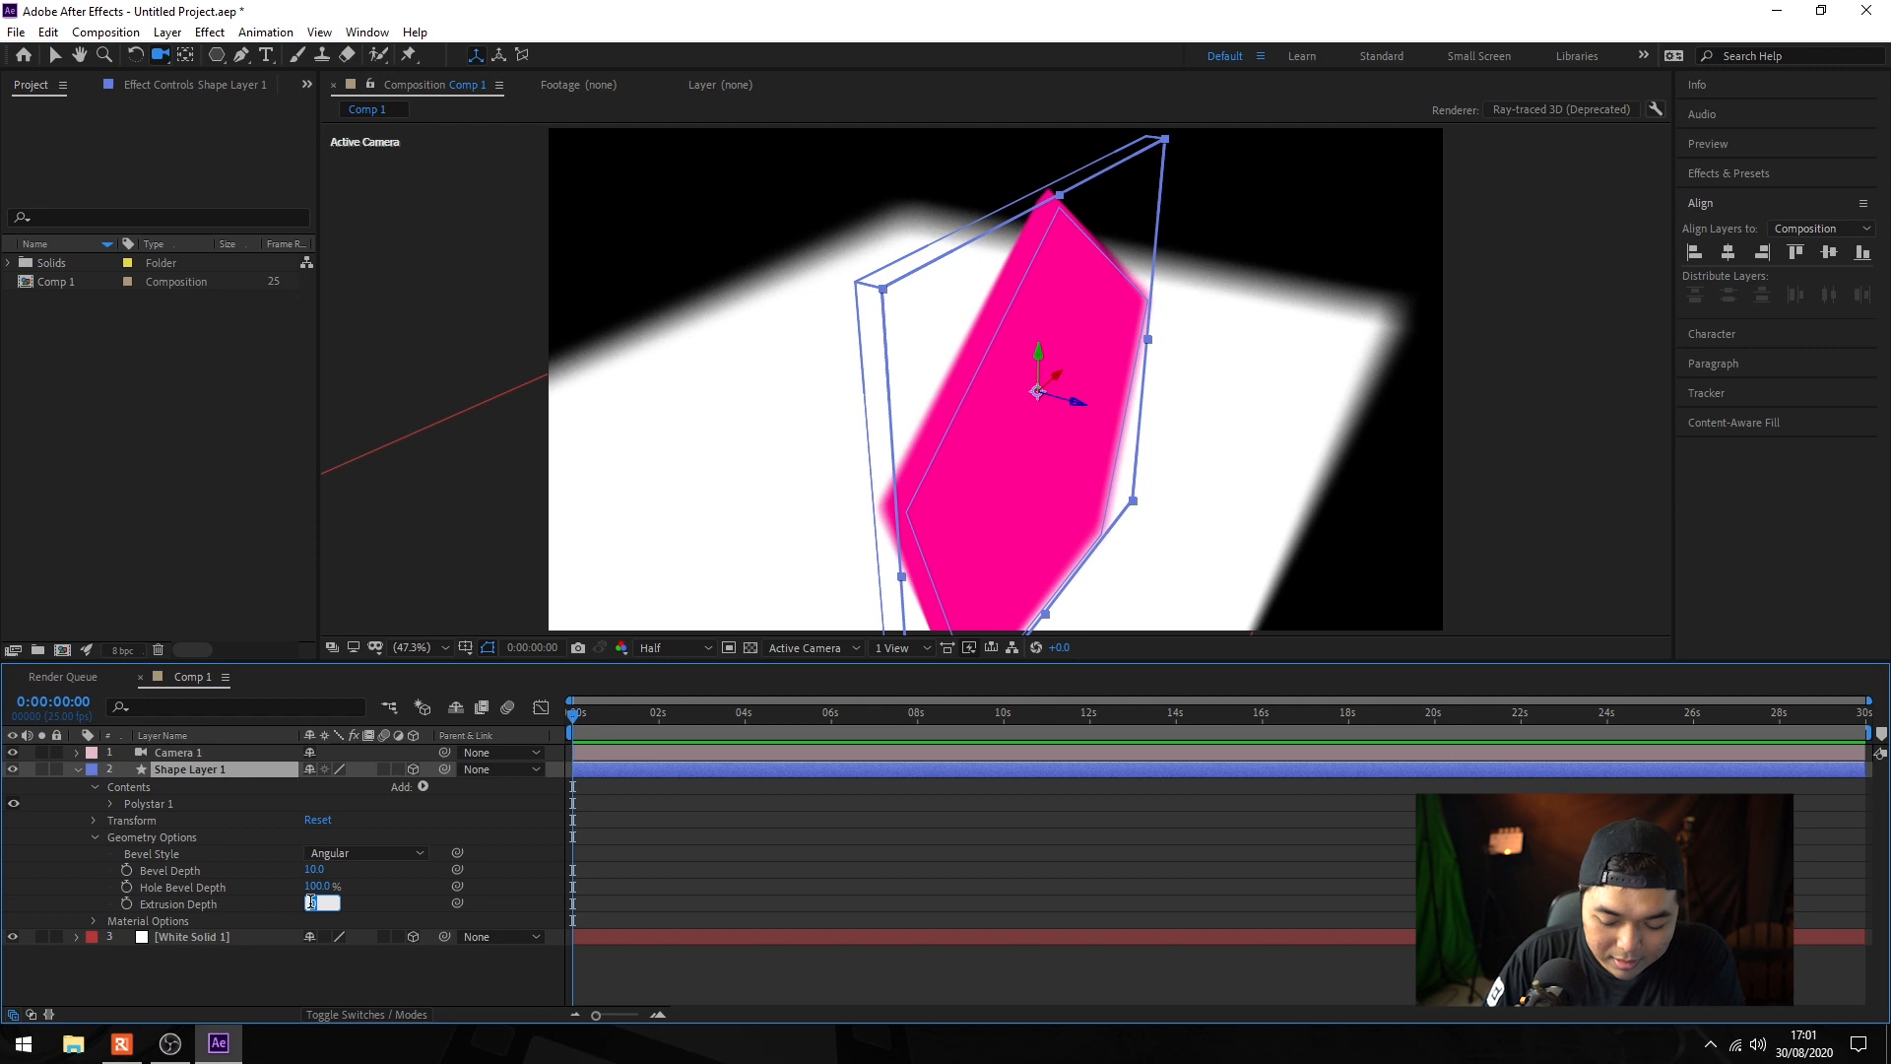
key(Return)
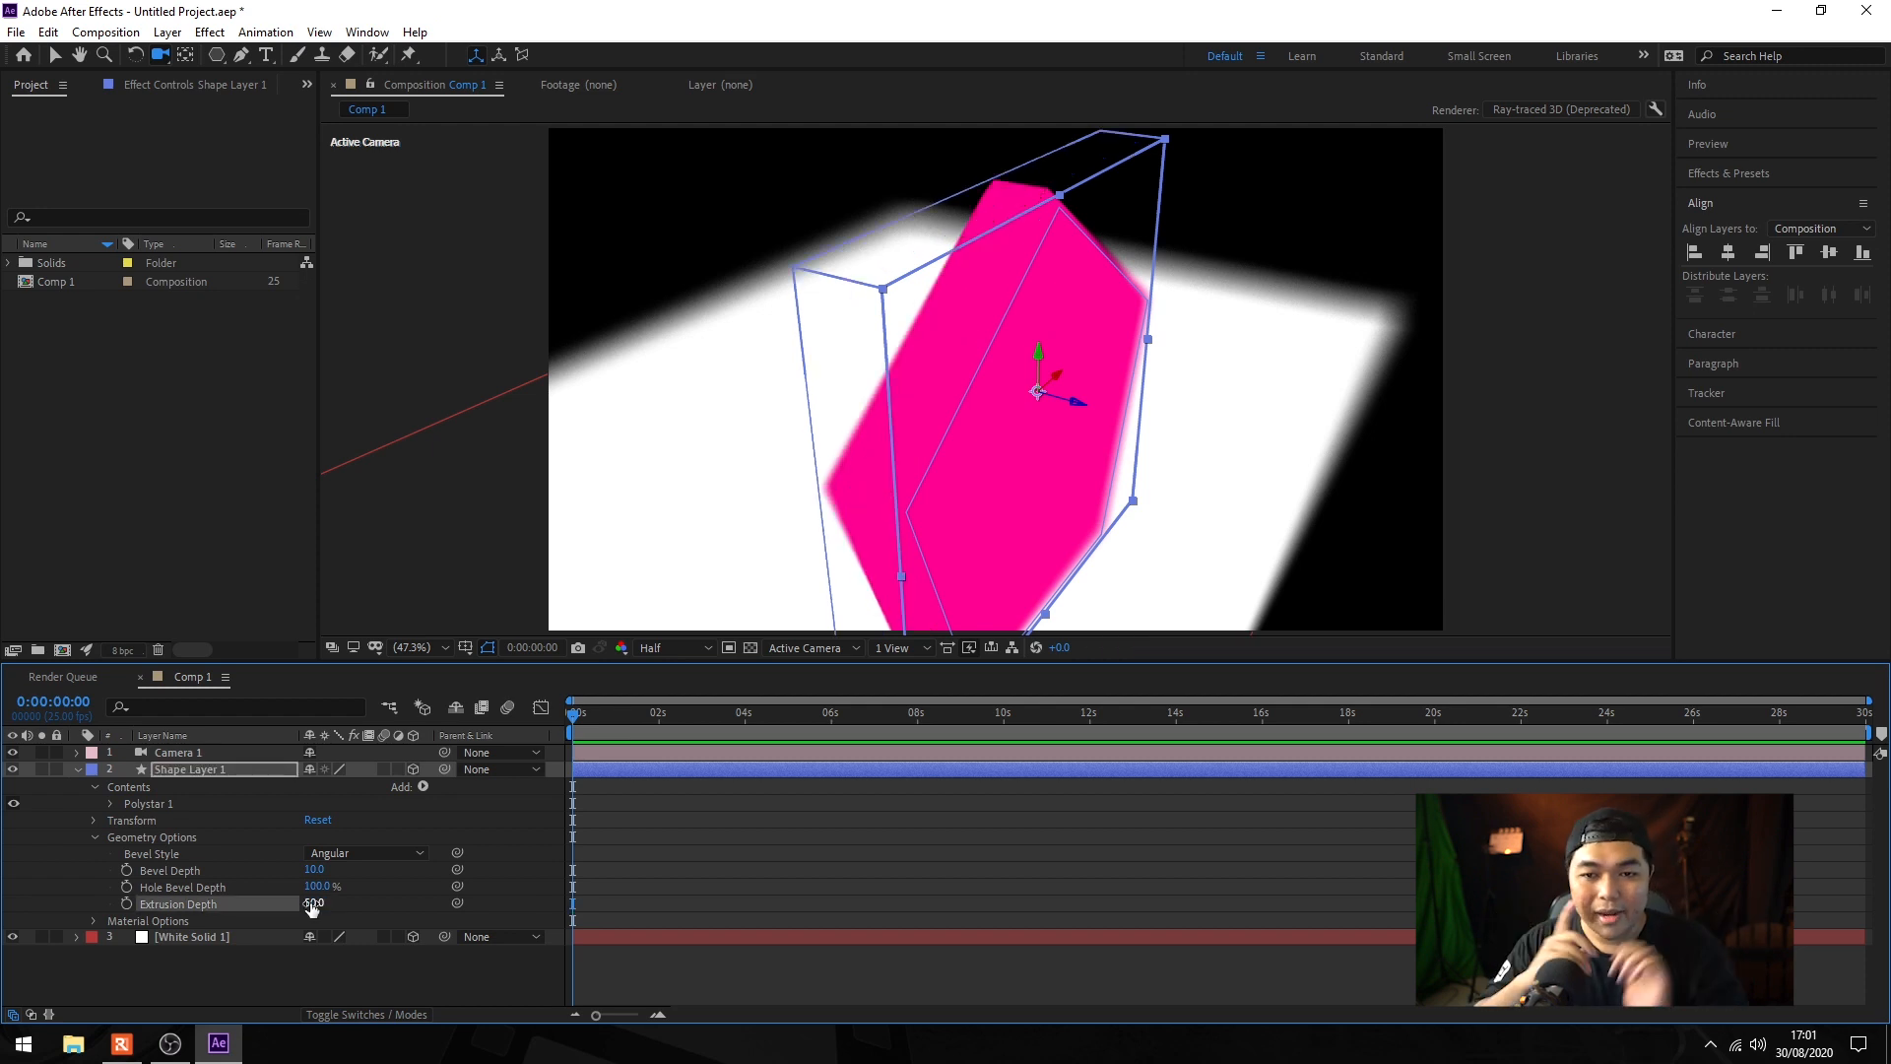
drag(1024, 436, 1067, 431)
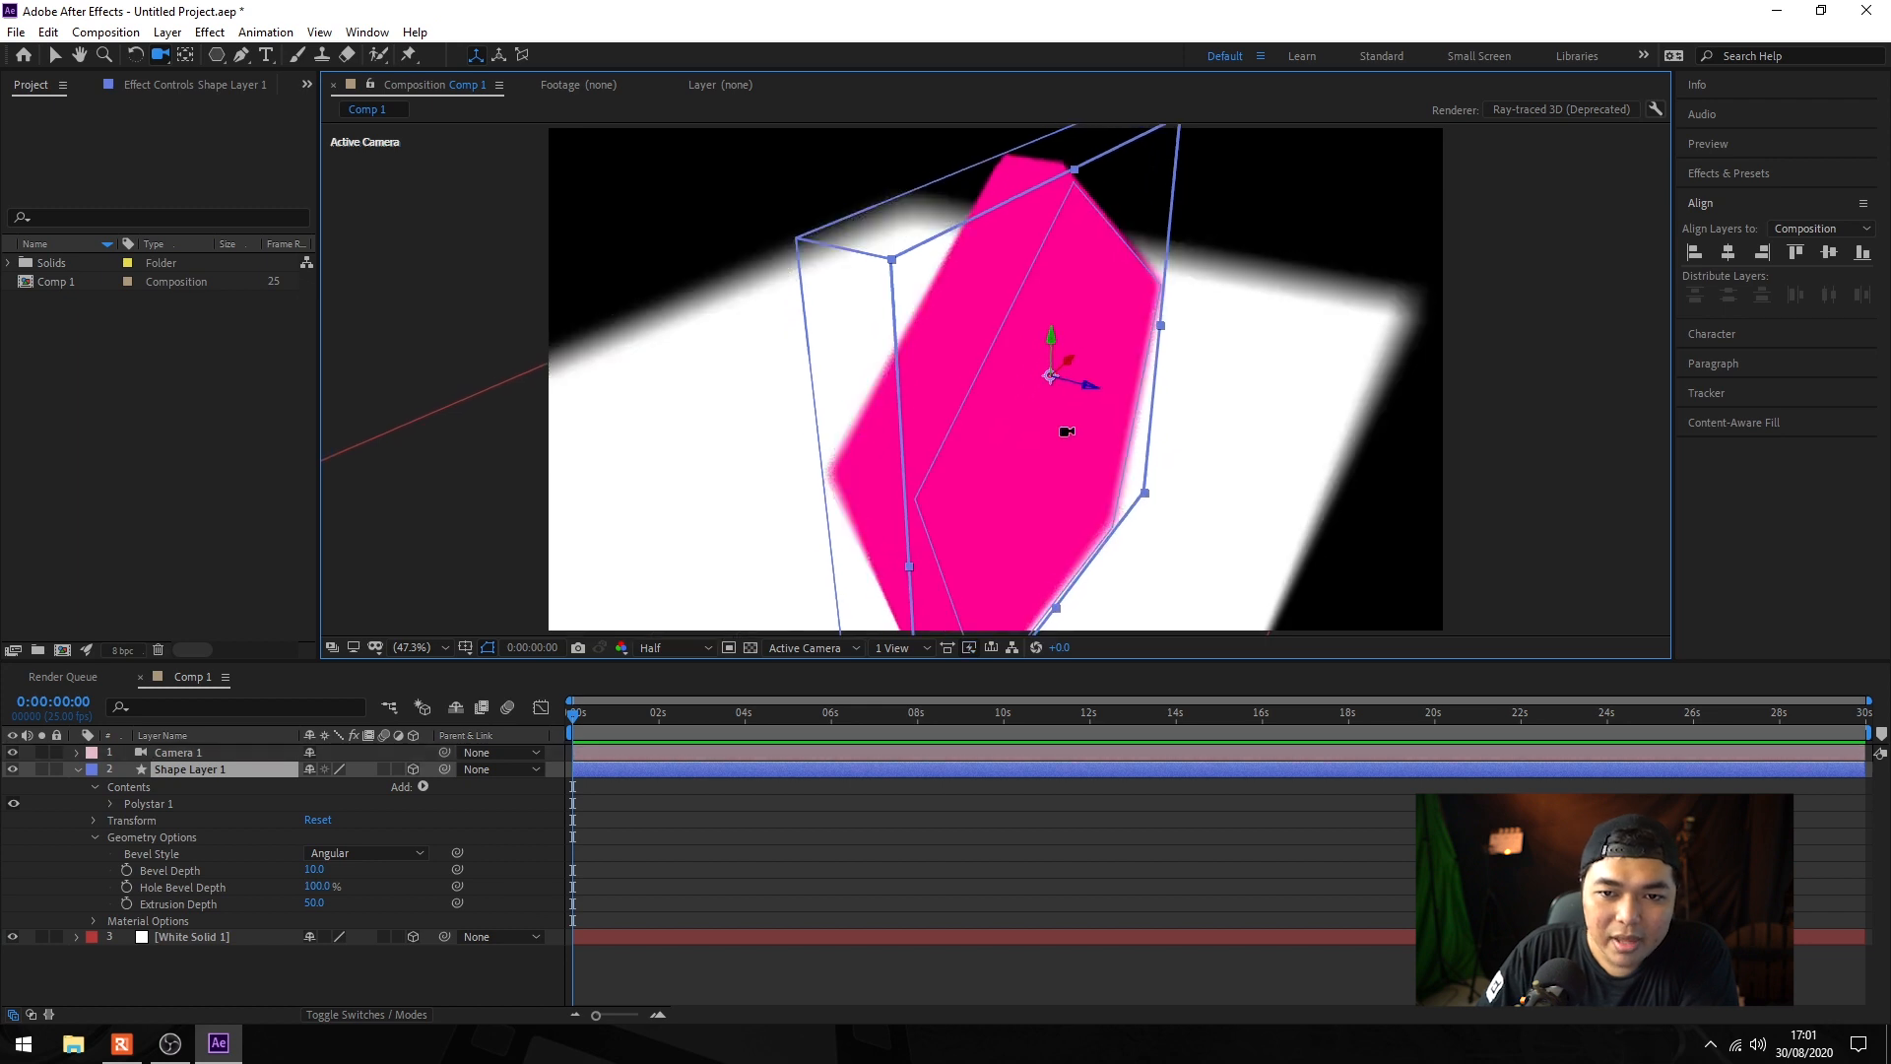
drag(1032, 302, 1009, 371)
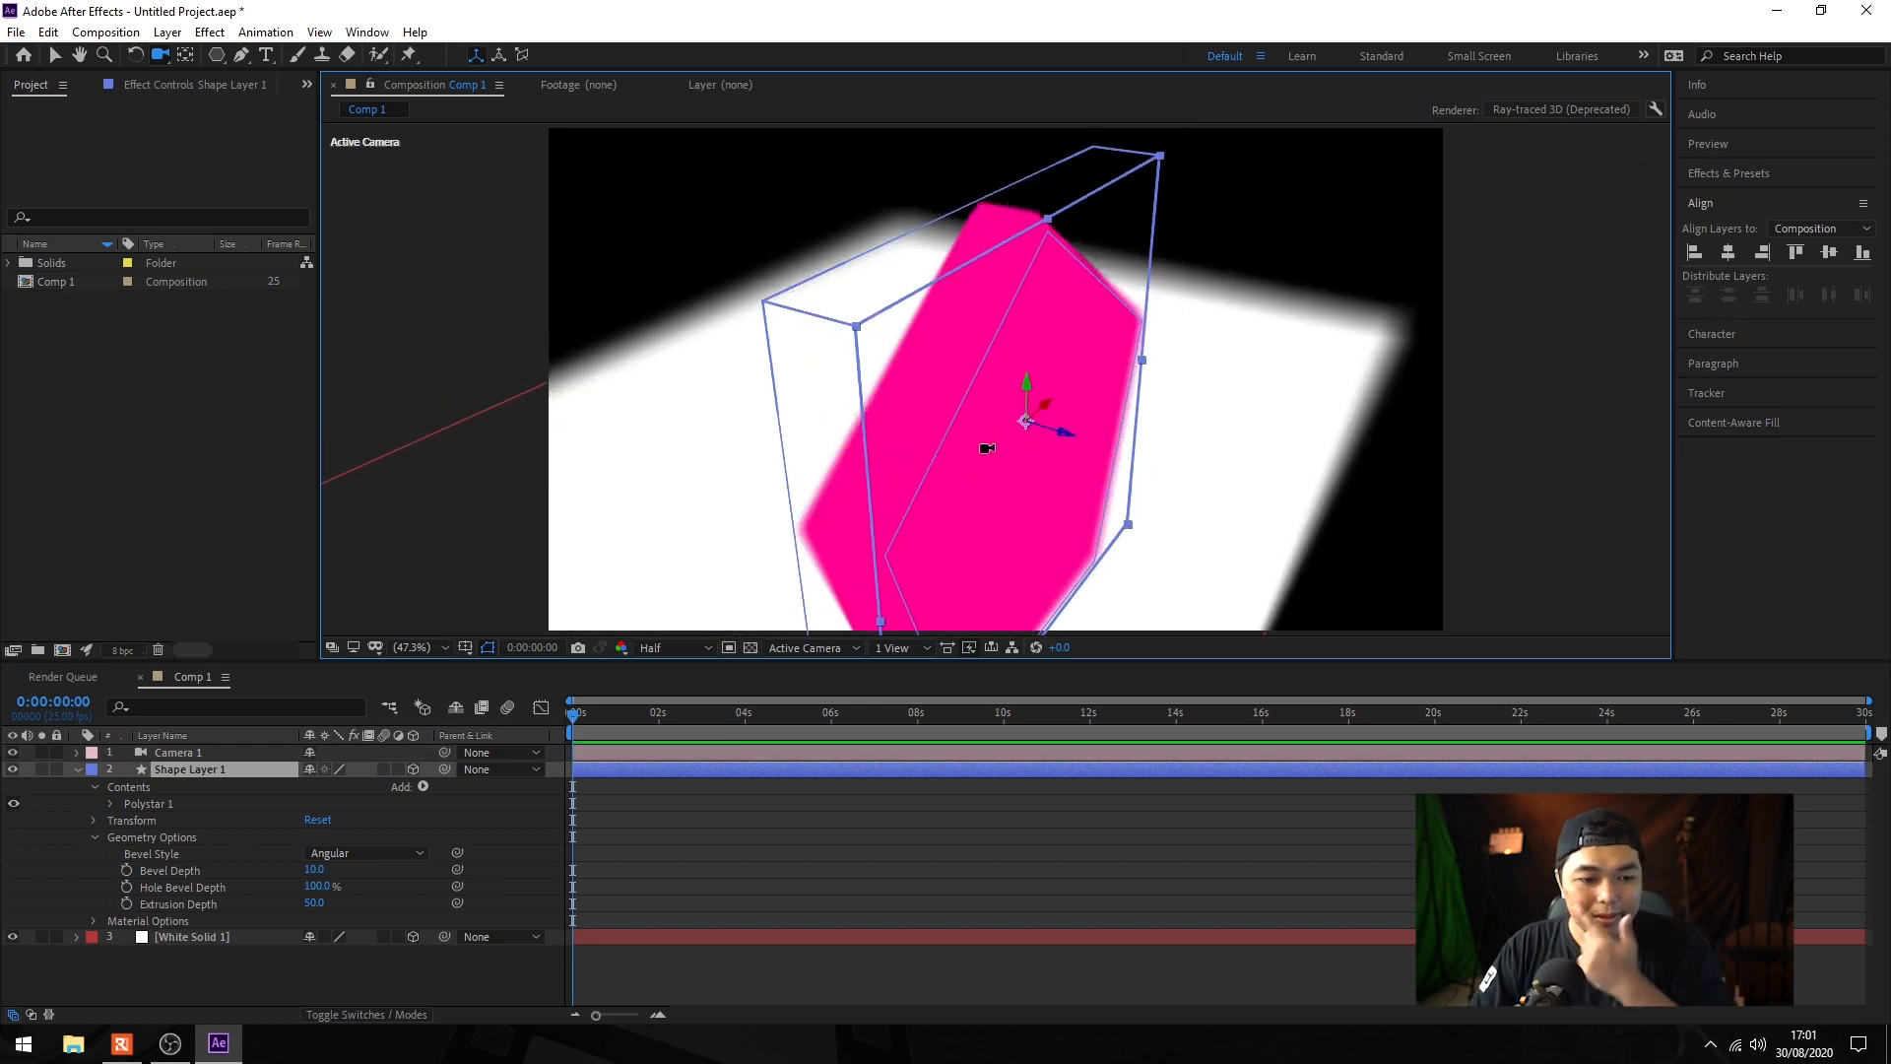
Step: Add a spot light with pale peach colour FFE9D4, 100% intensity and shadow casting enabled
click(77, 770)
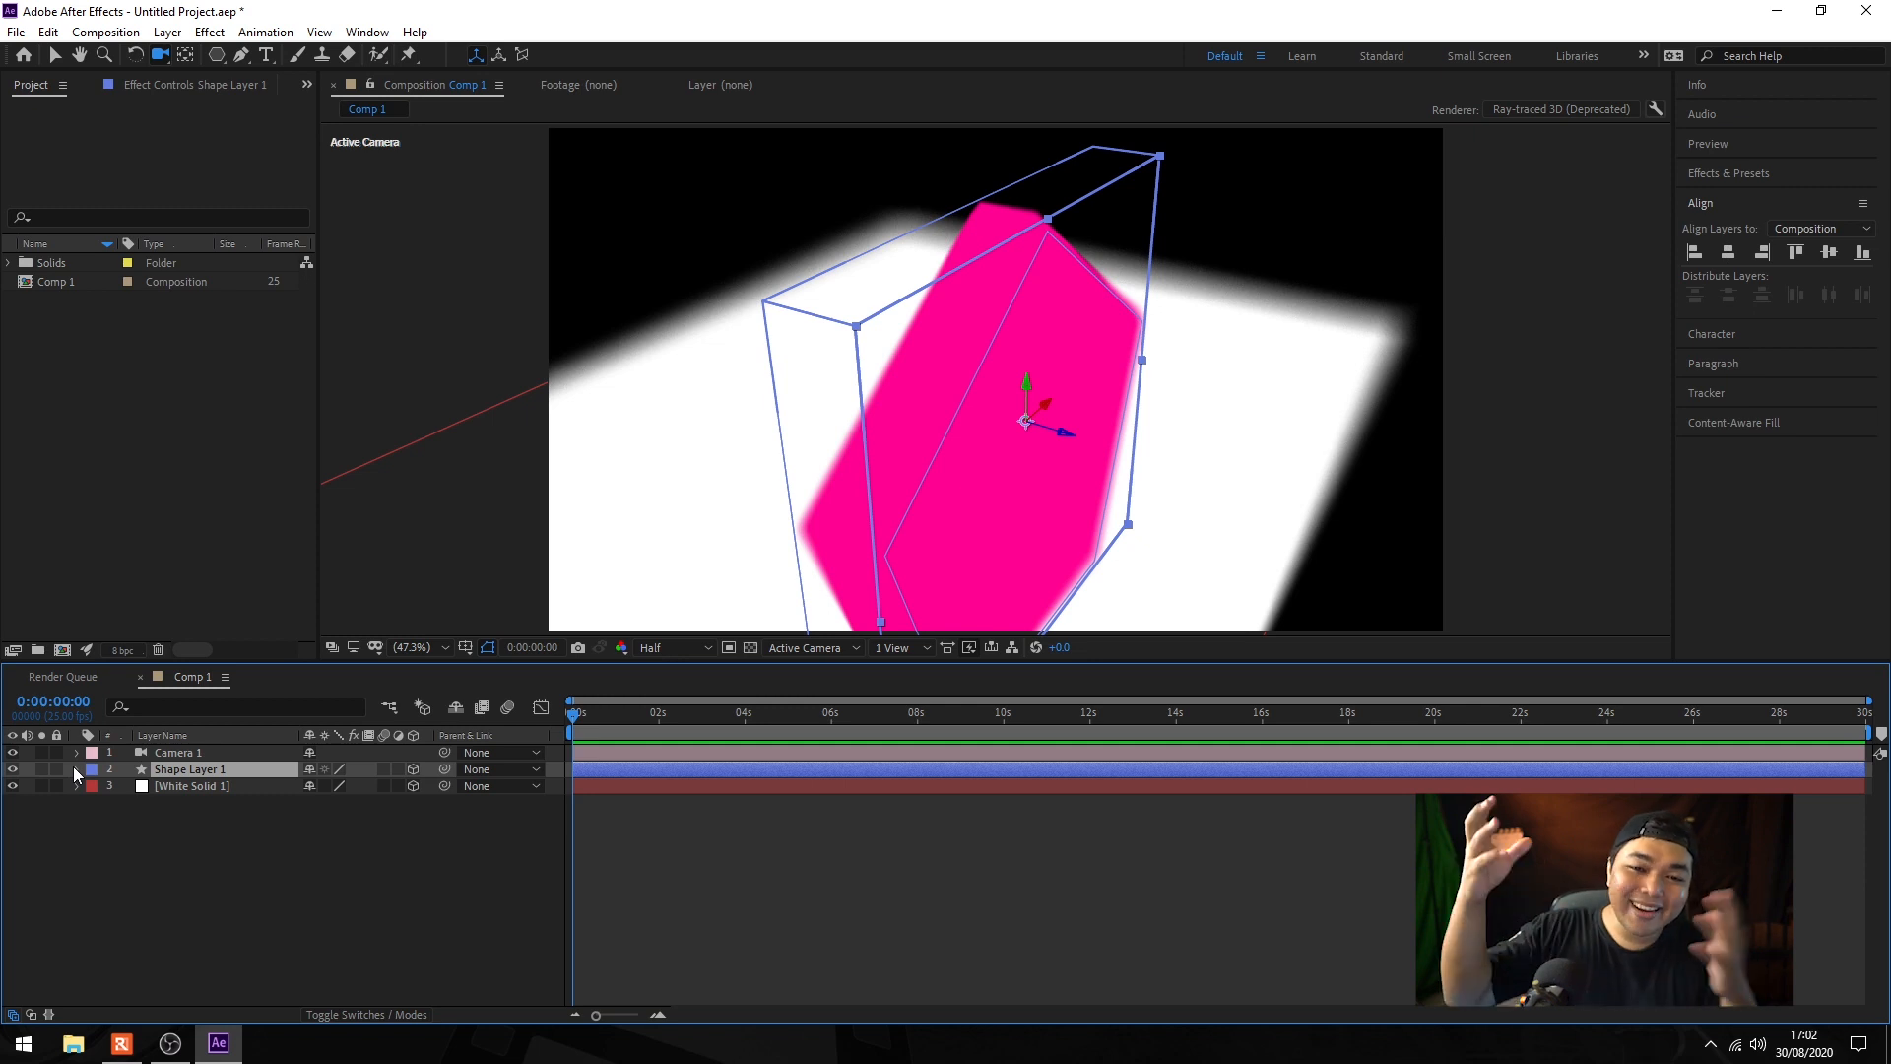
right_click(215, 894)
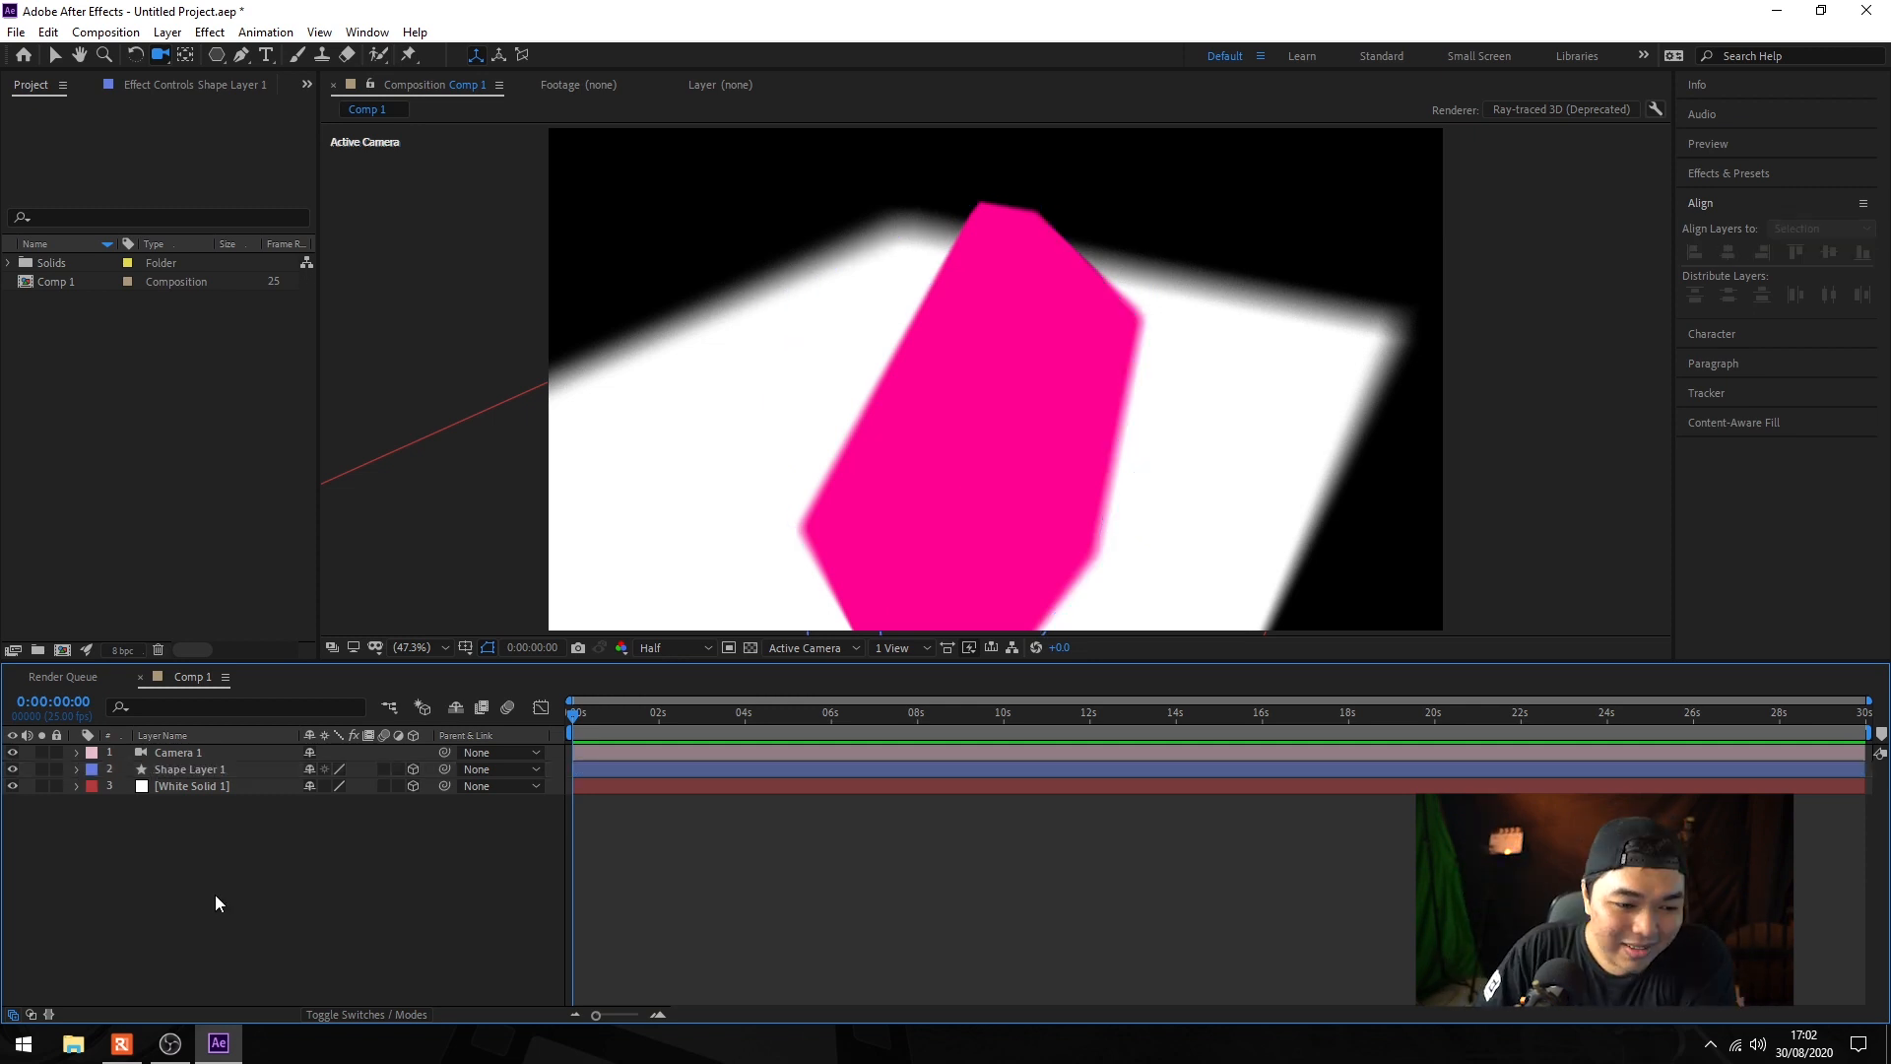
mouse_move(352, 680)
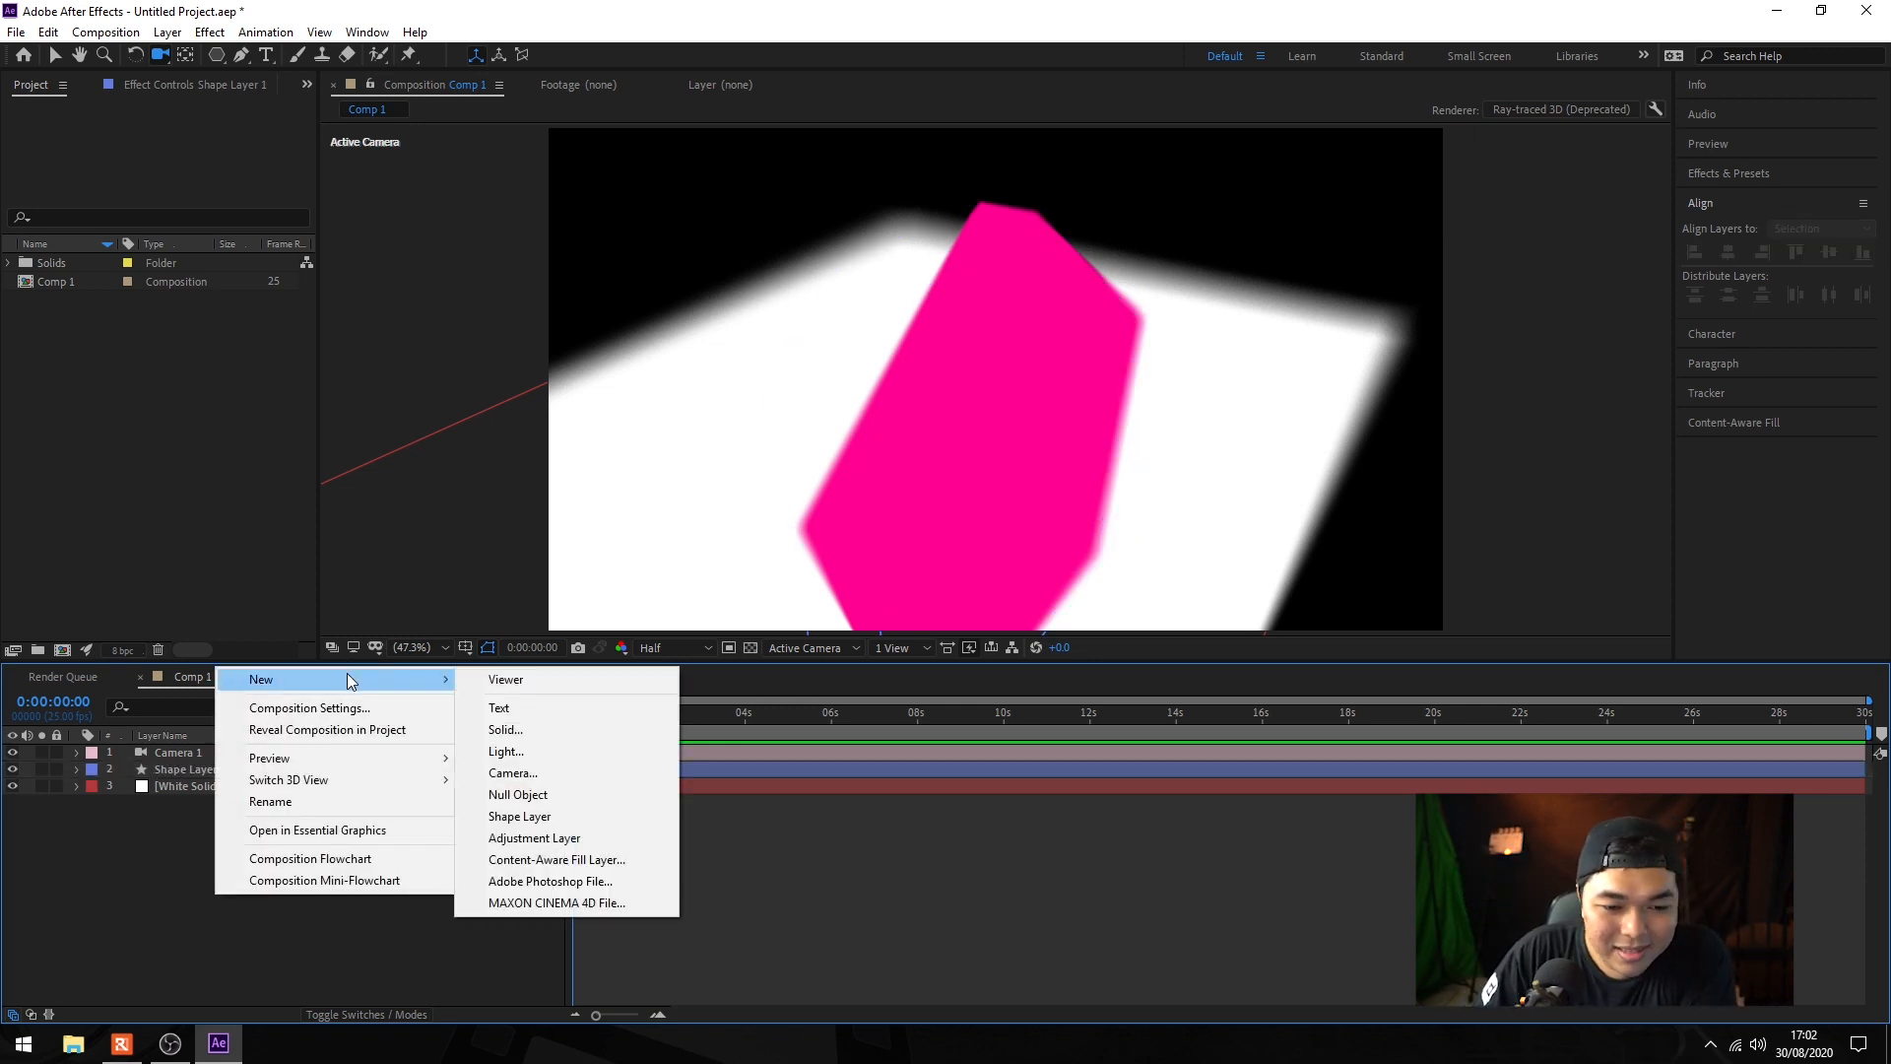
click(601, 753)
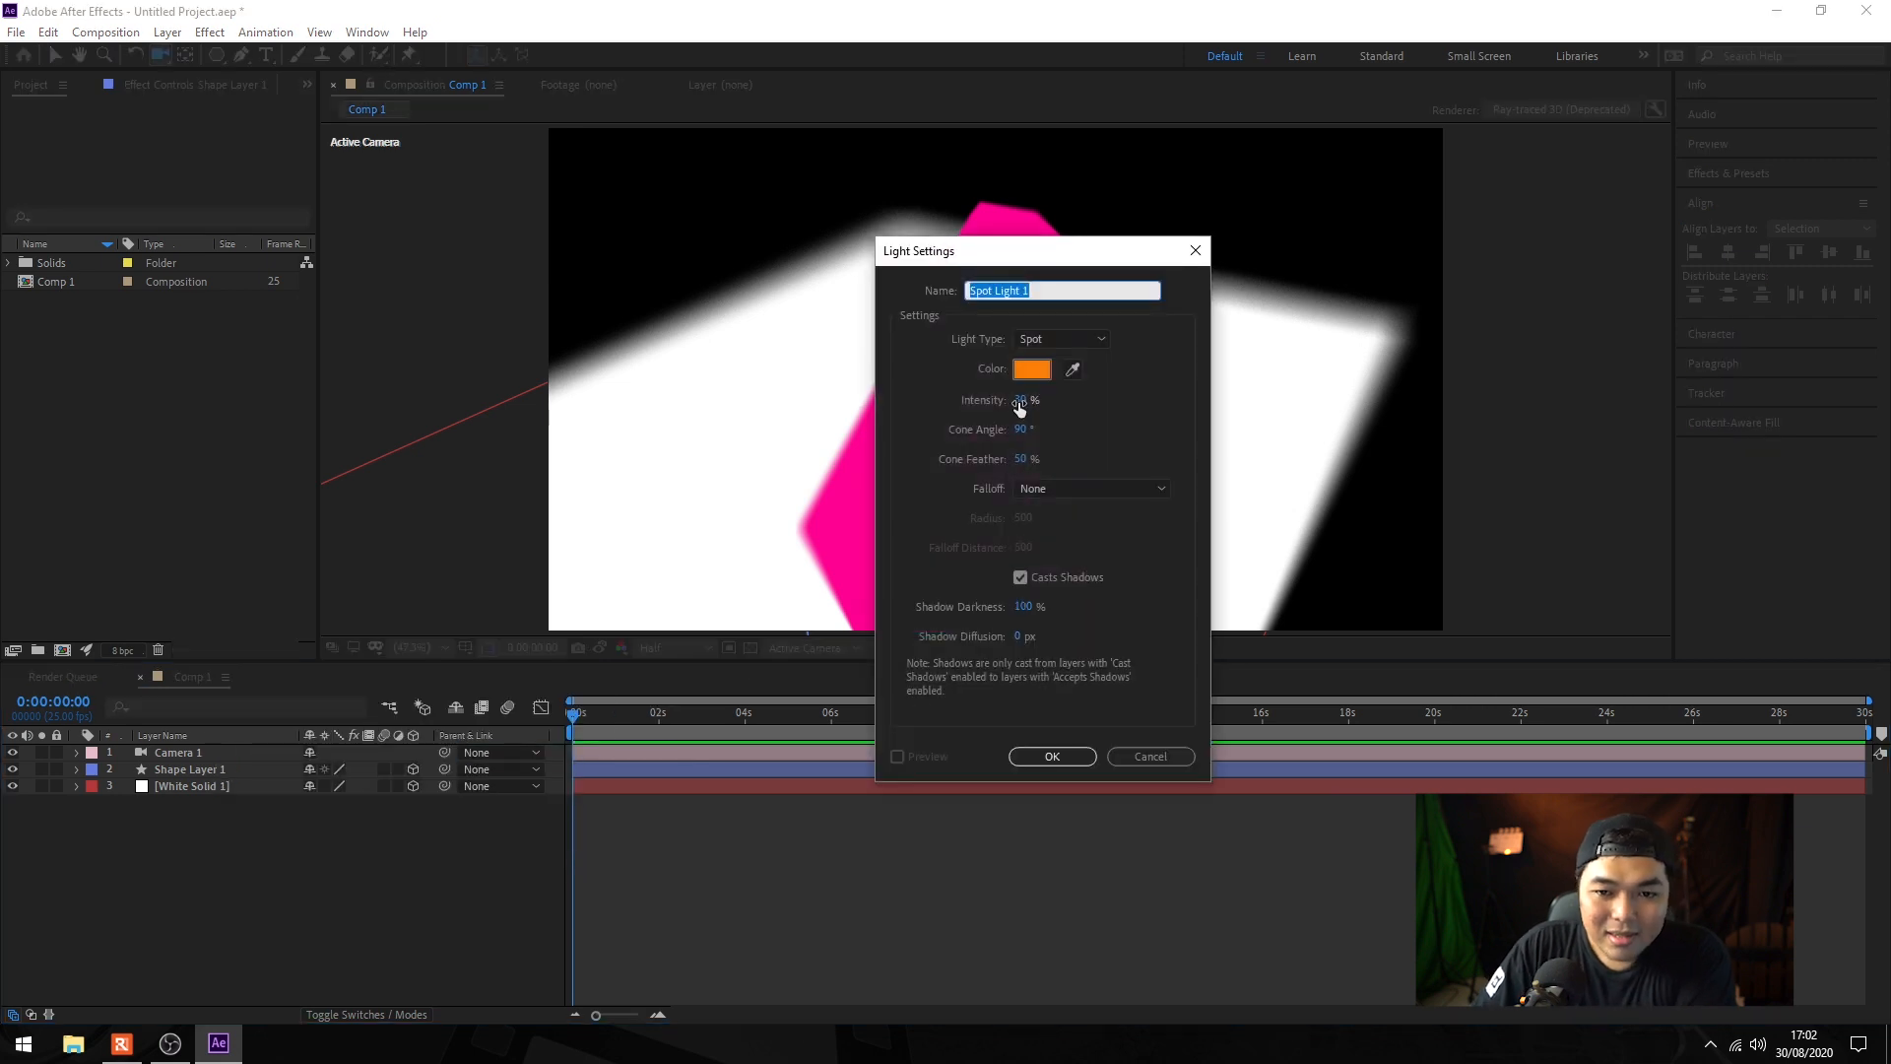
click(1037, 371)
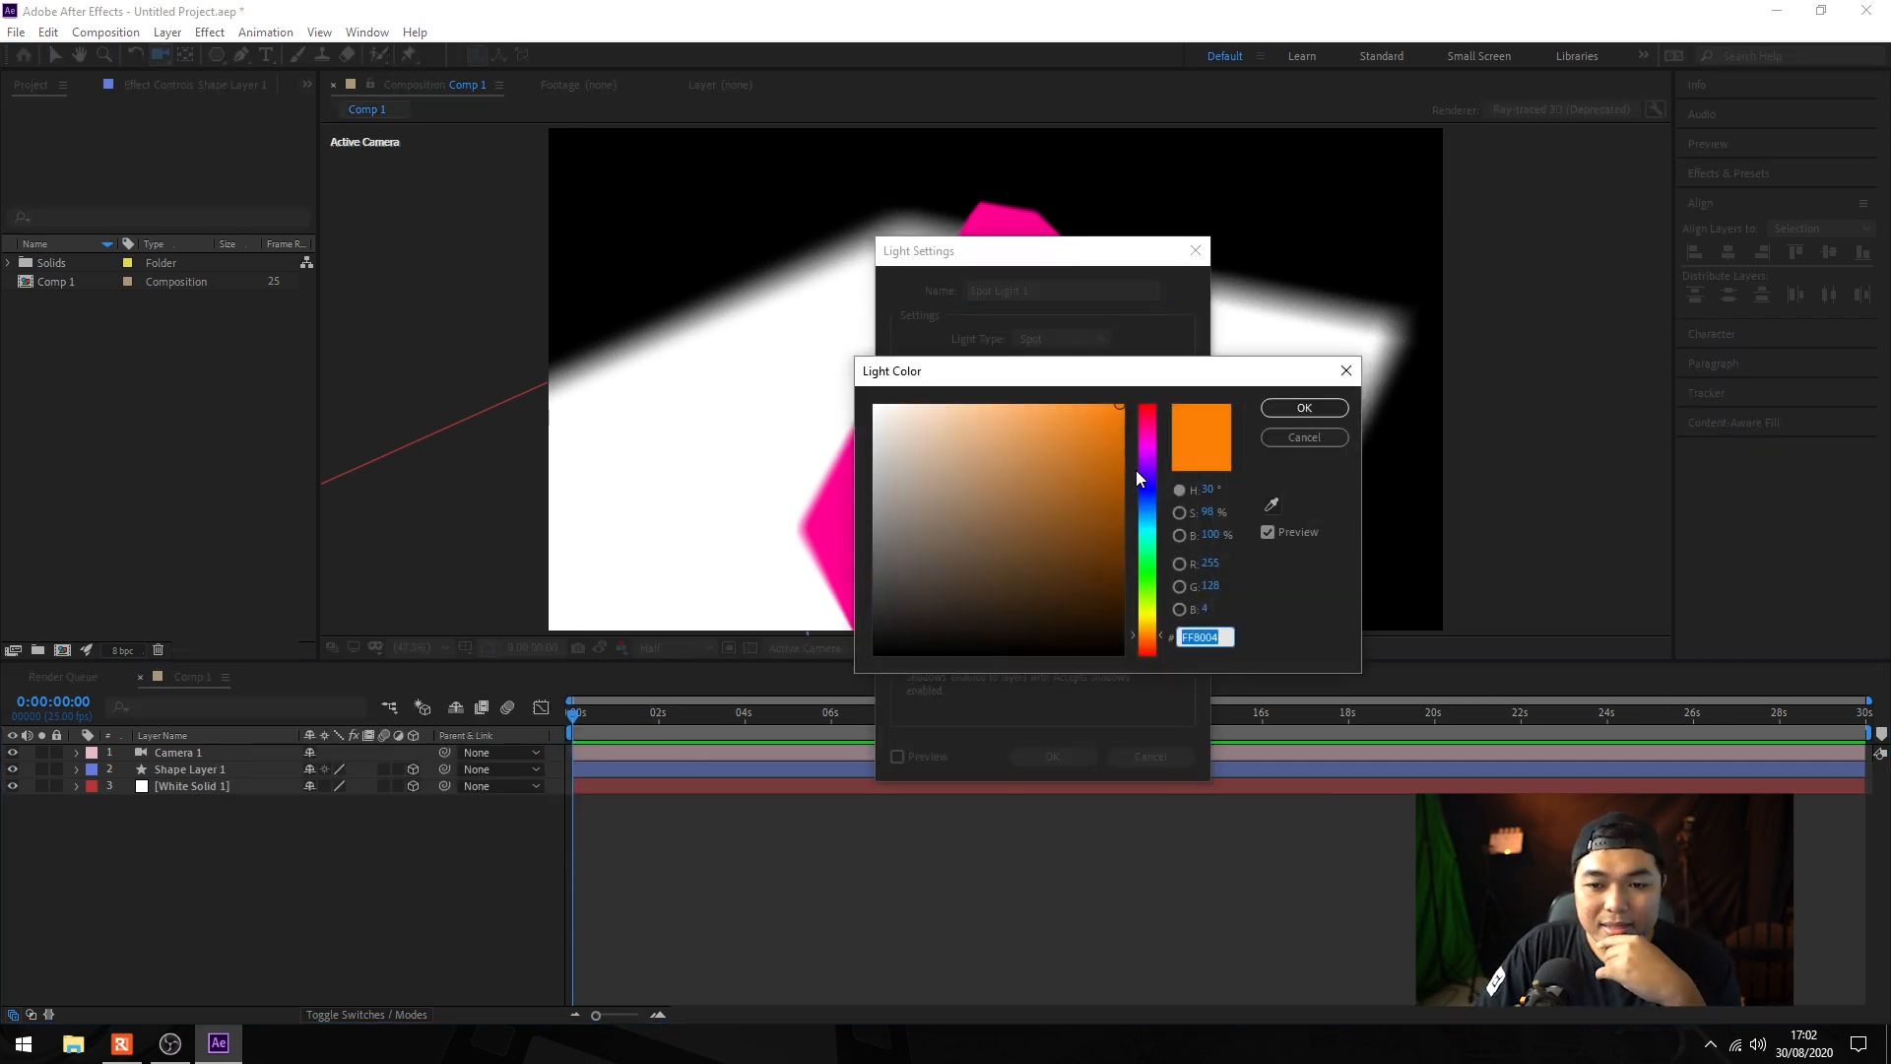
mouse_move(1064, 533)
mouse_down()
mouse_move(991, 404)
mouse_move(914, 348)
mouse_up()
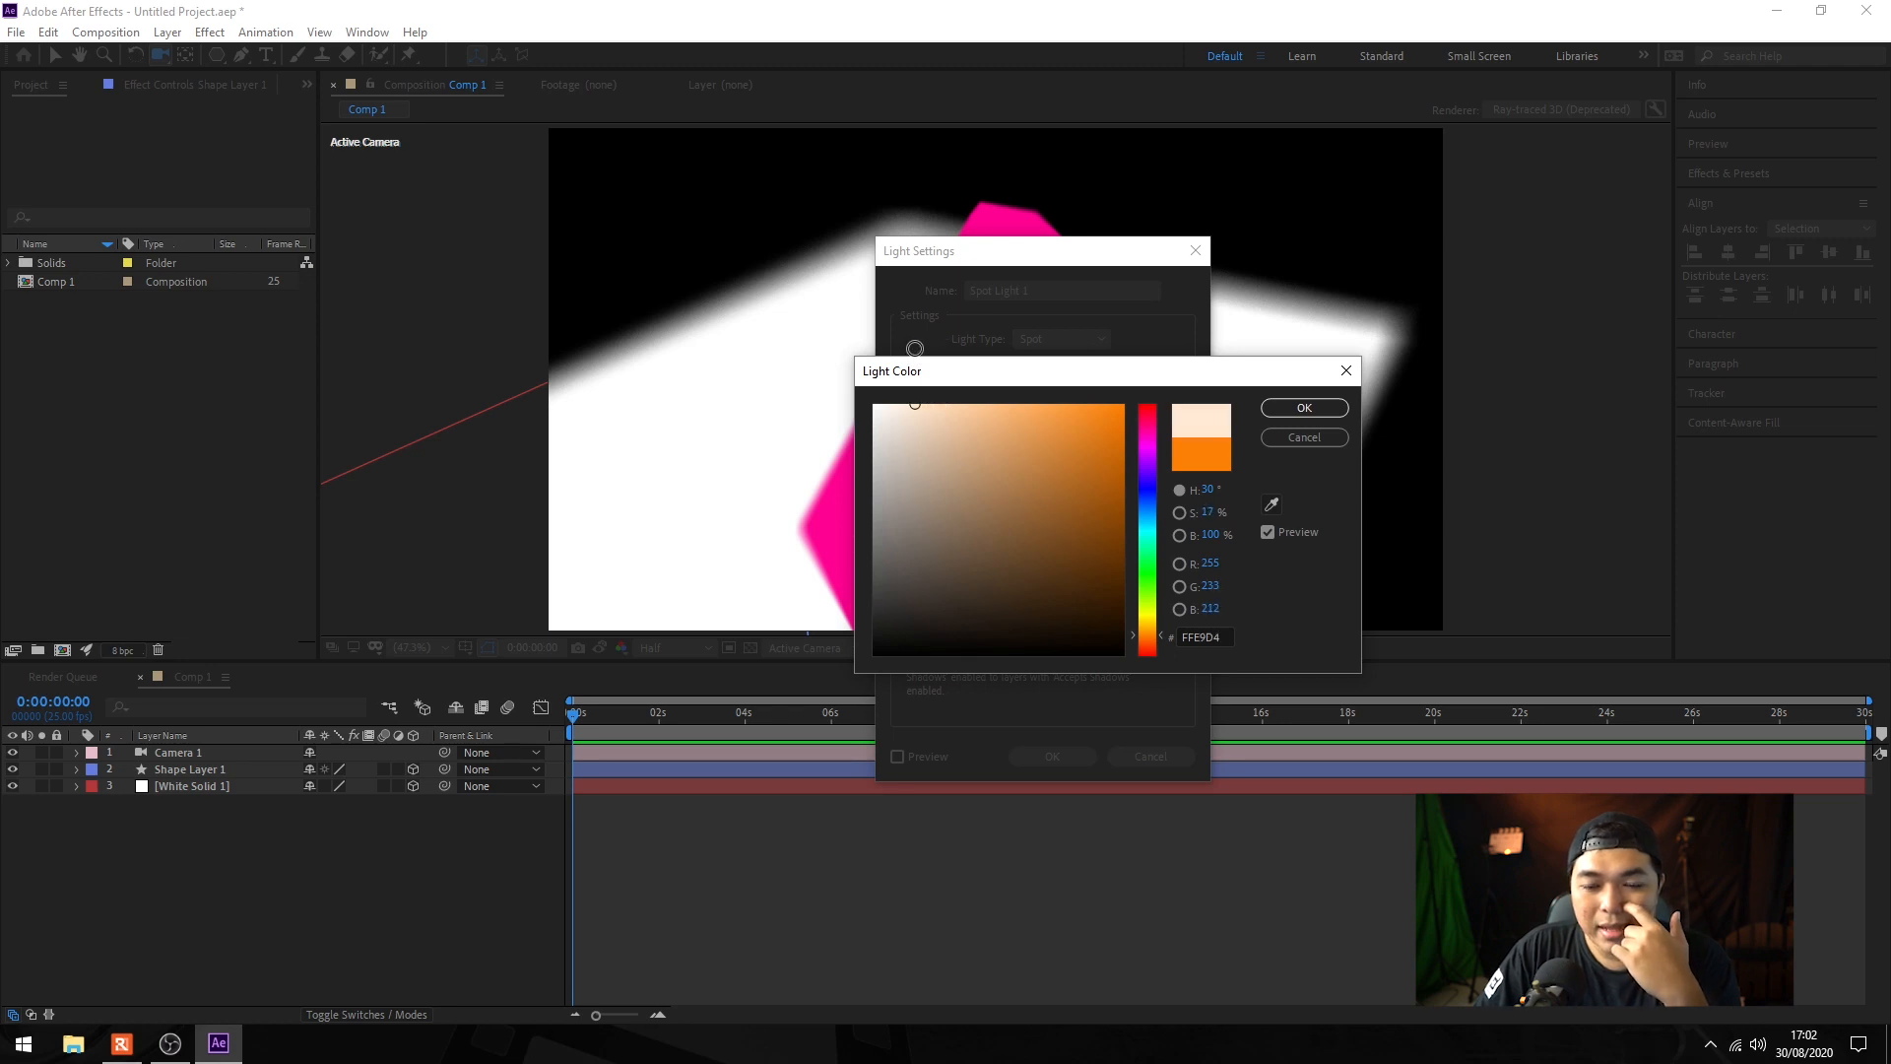
click(1303, 408)
click(1023, 401)
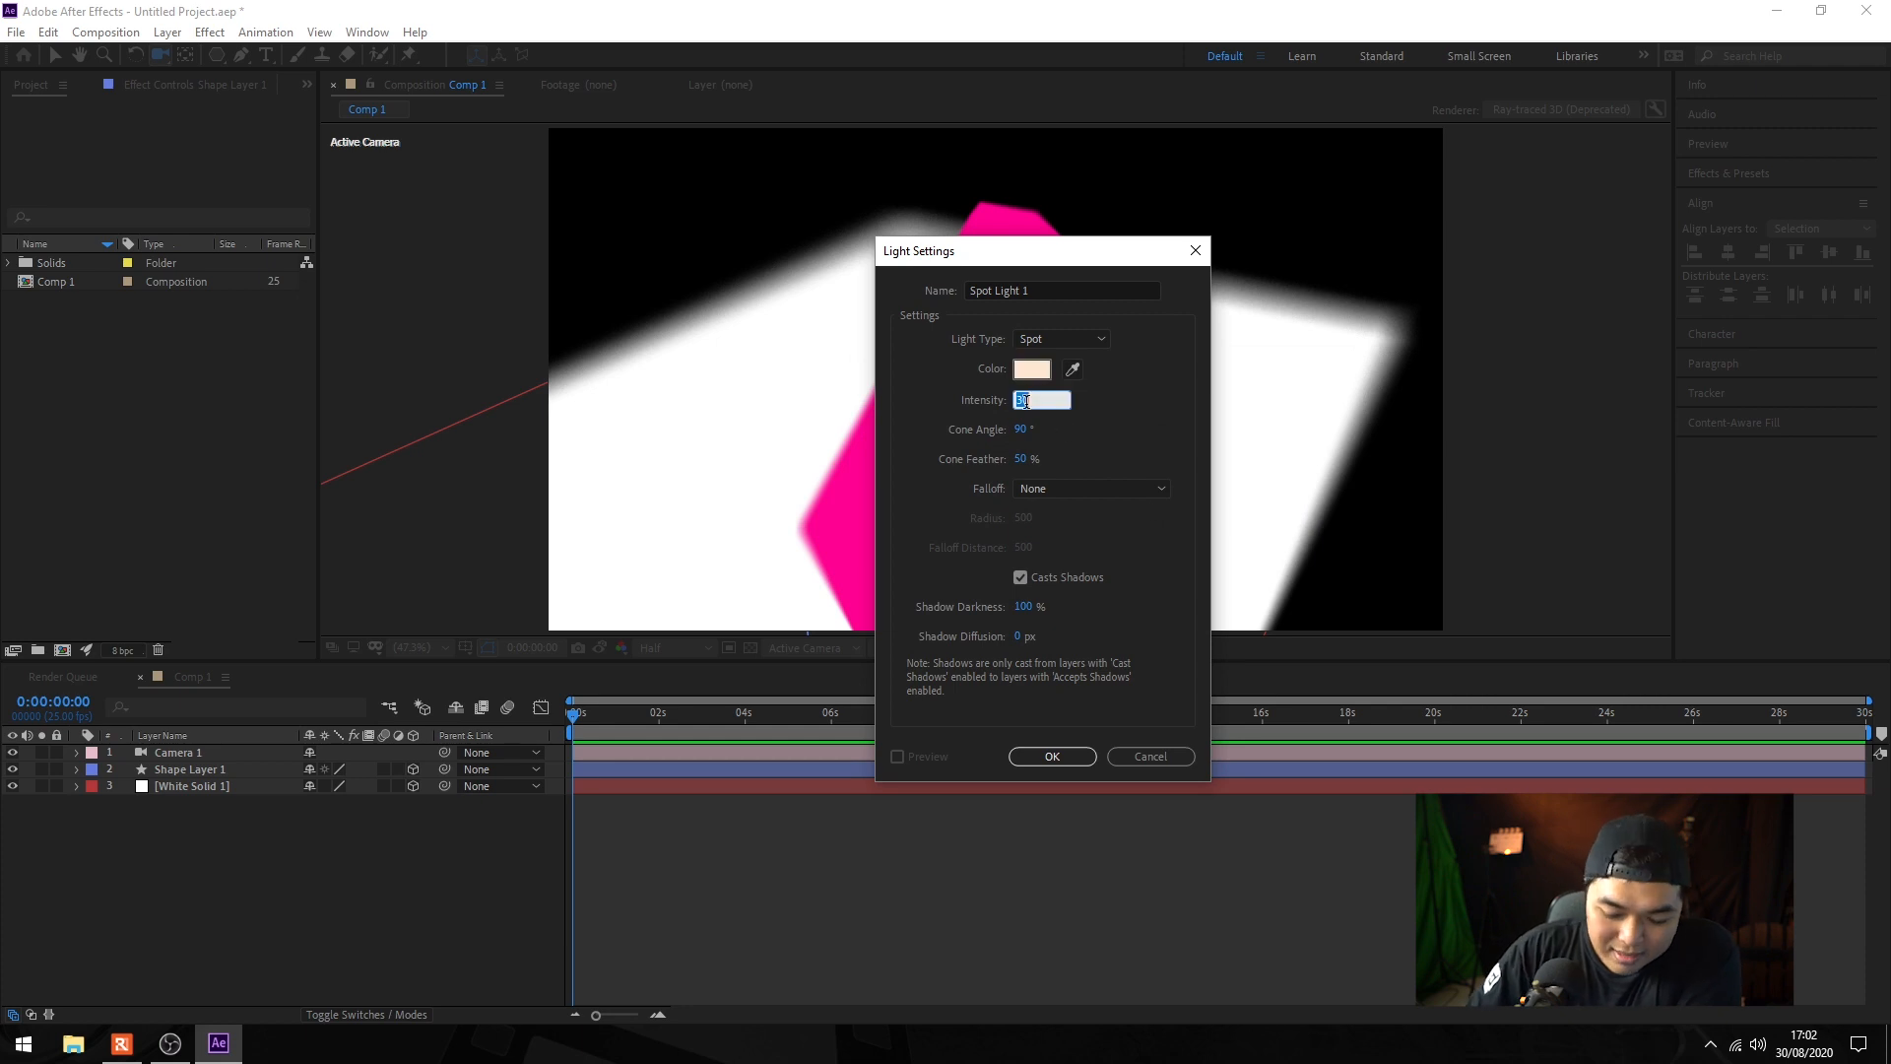
text(100)
click(1119, 469)
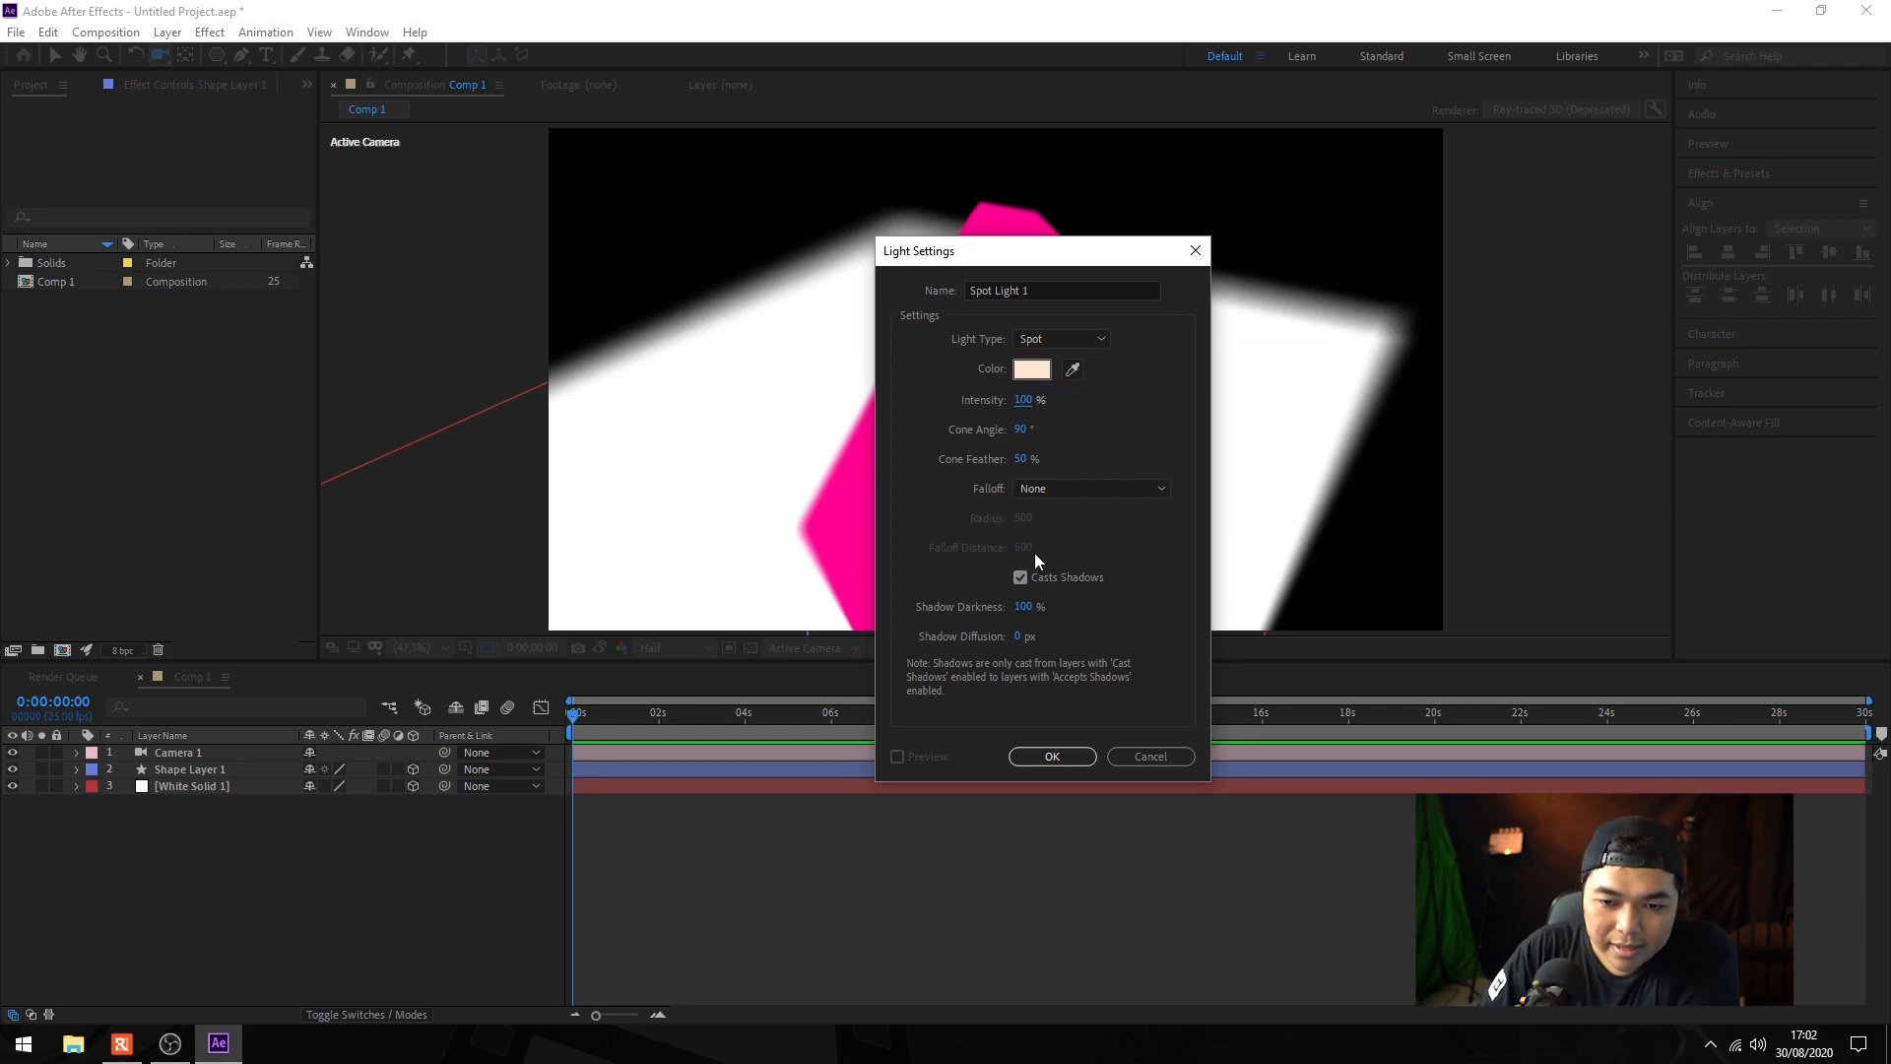
key(Return)
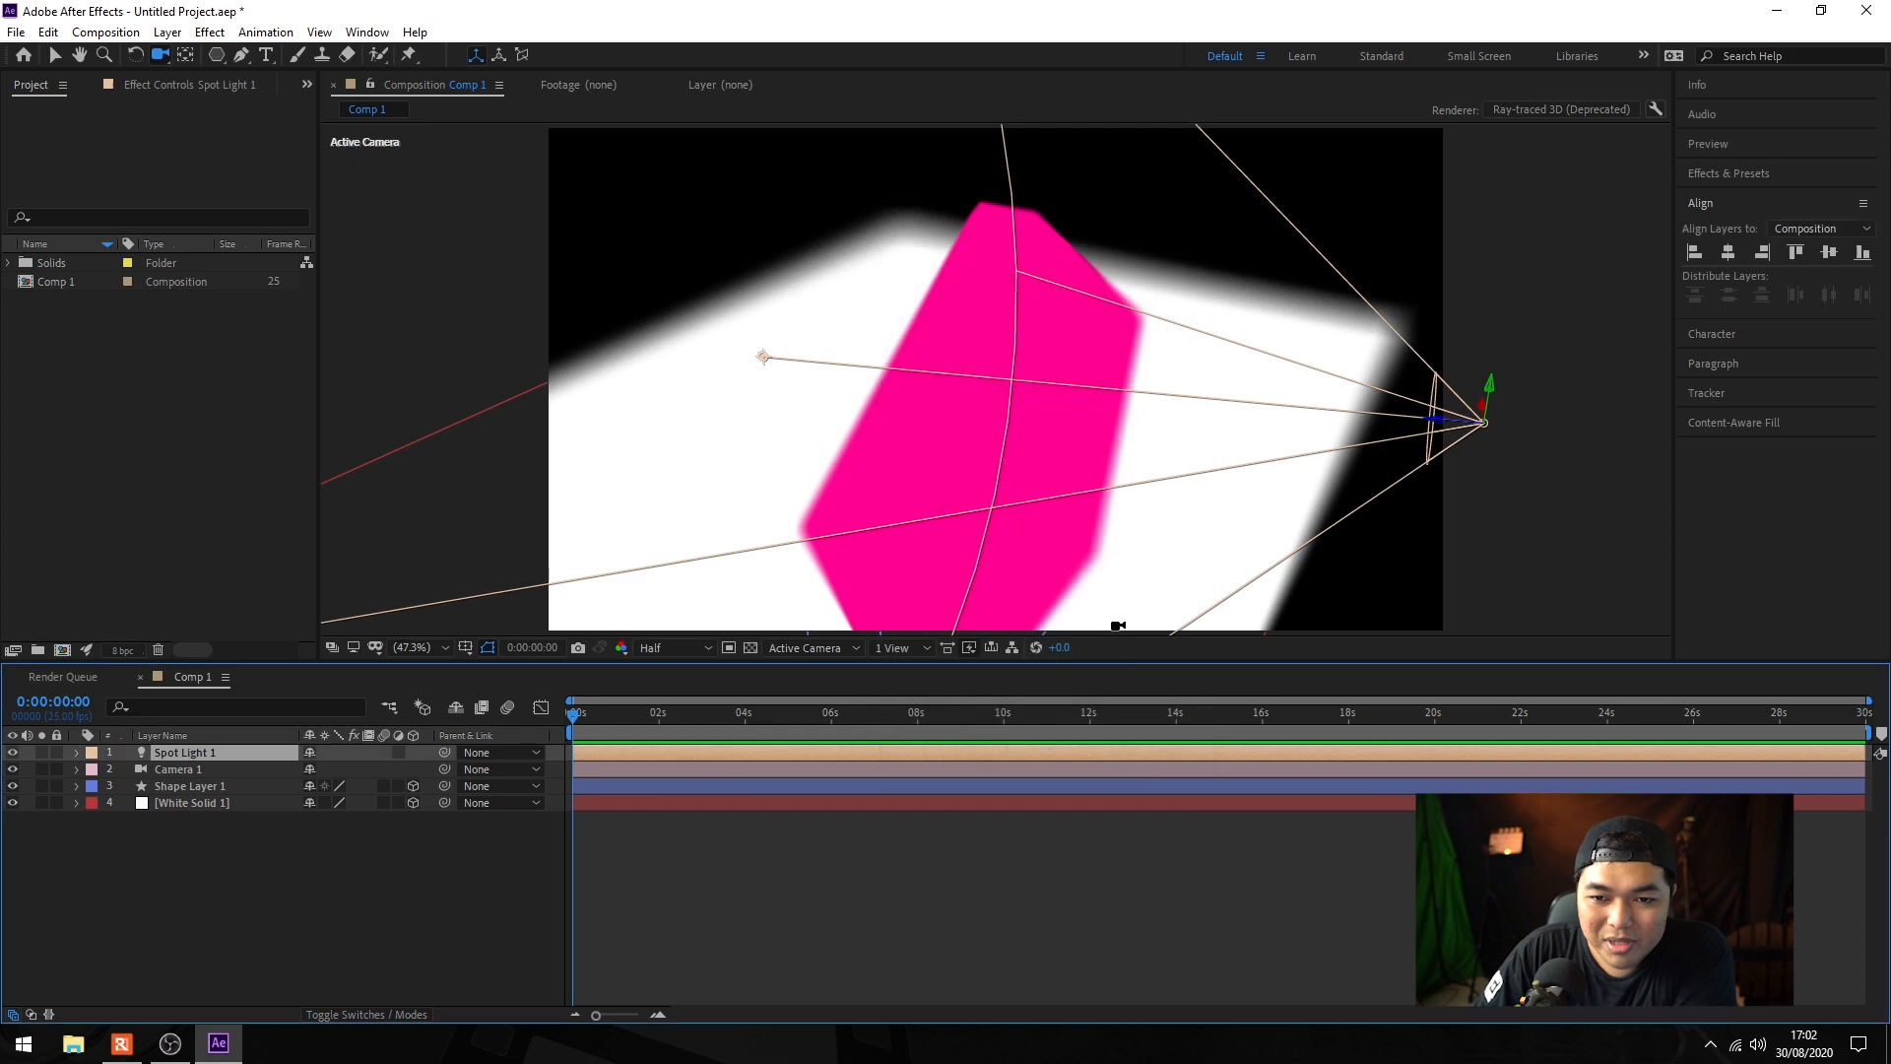
Step: Shift the spot light's point of interest toward the pentagon and show the scene in the four-view layout
key(v)
drag(763, 357, 870, 394)
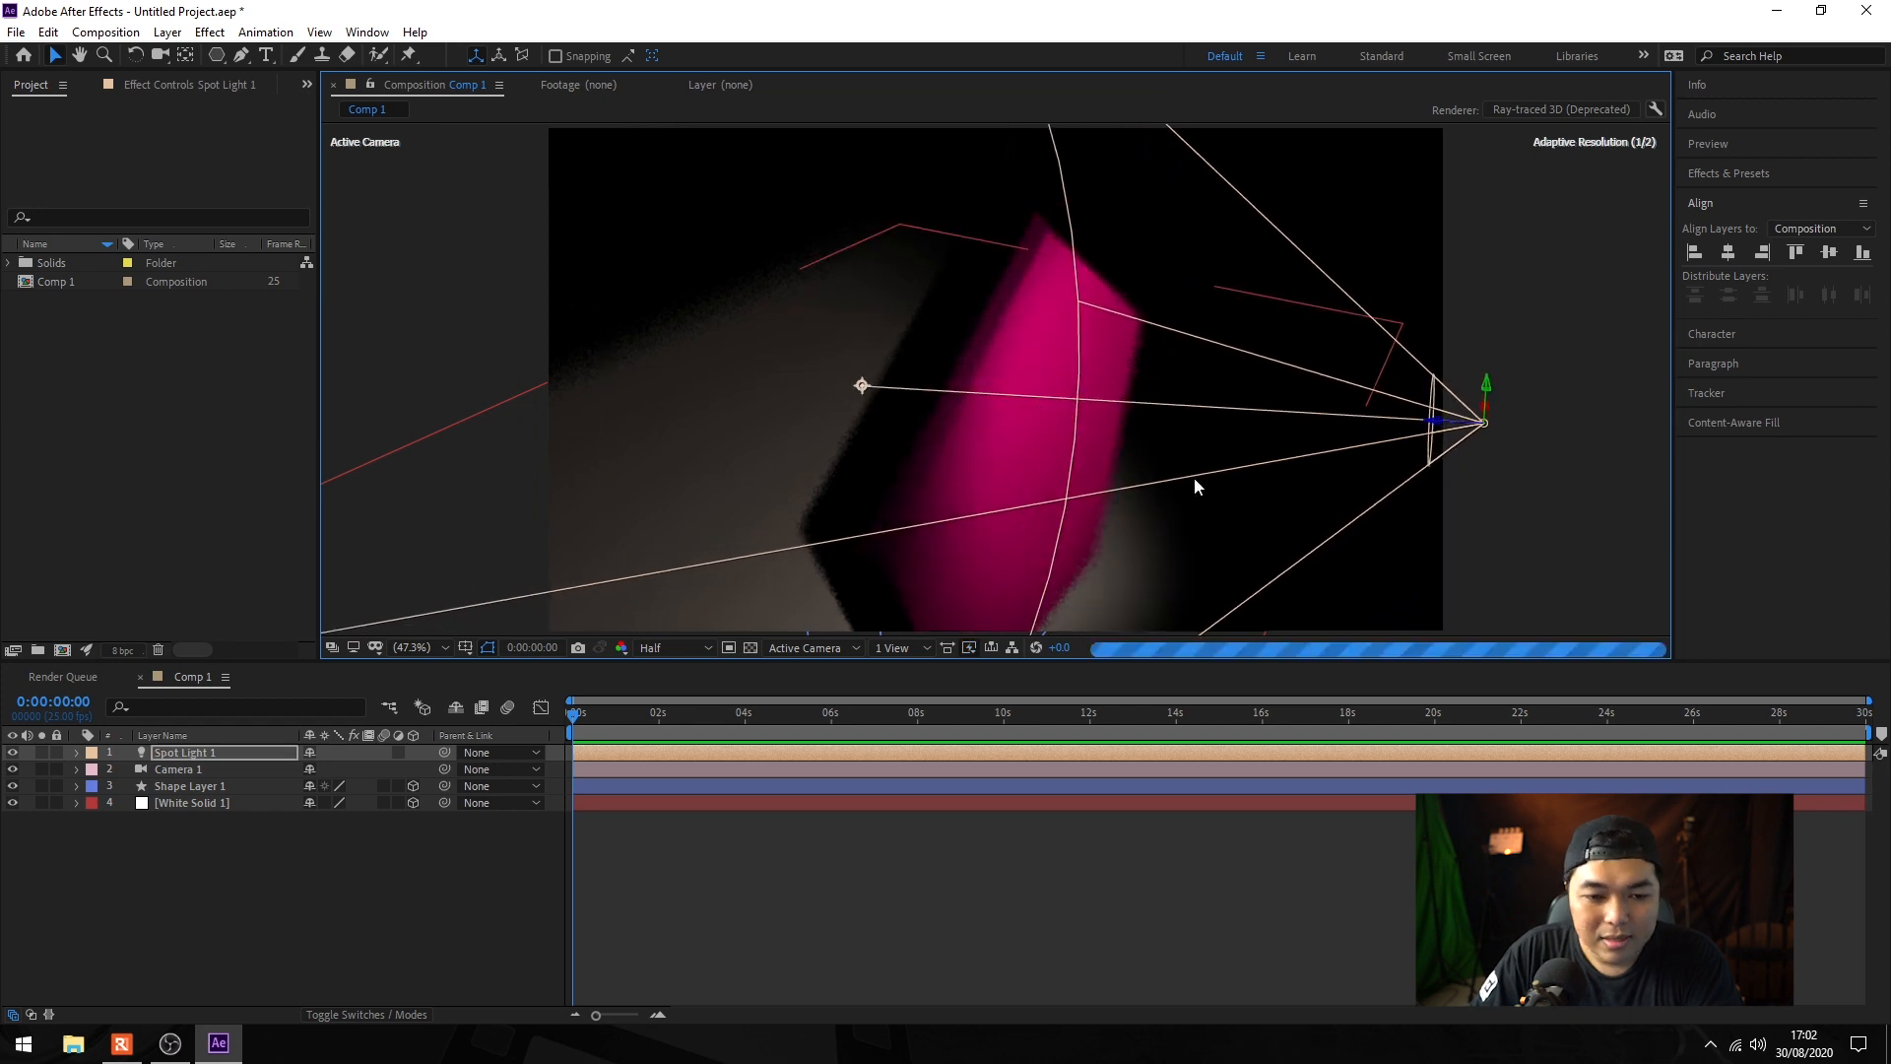
click(833, 648)
click(893, 647)
click(936, 731)
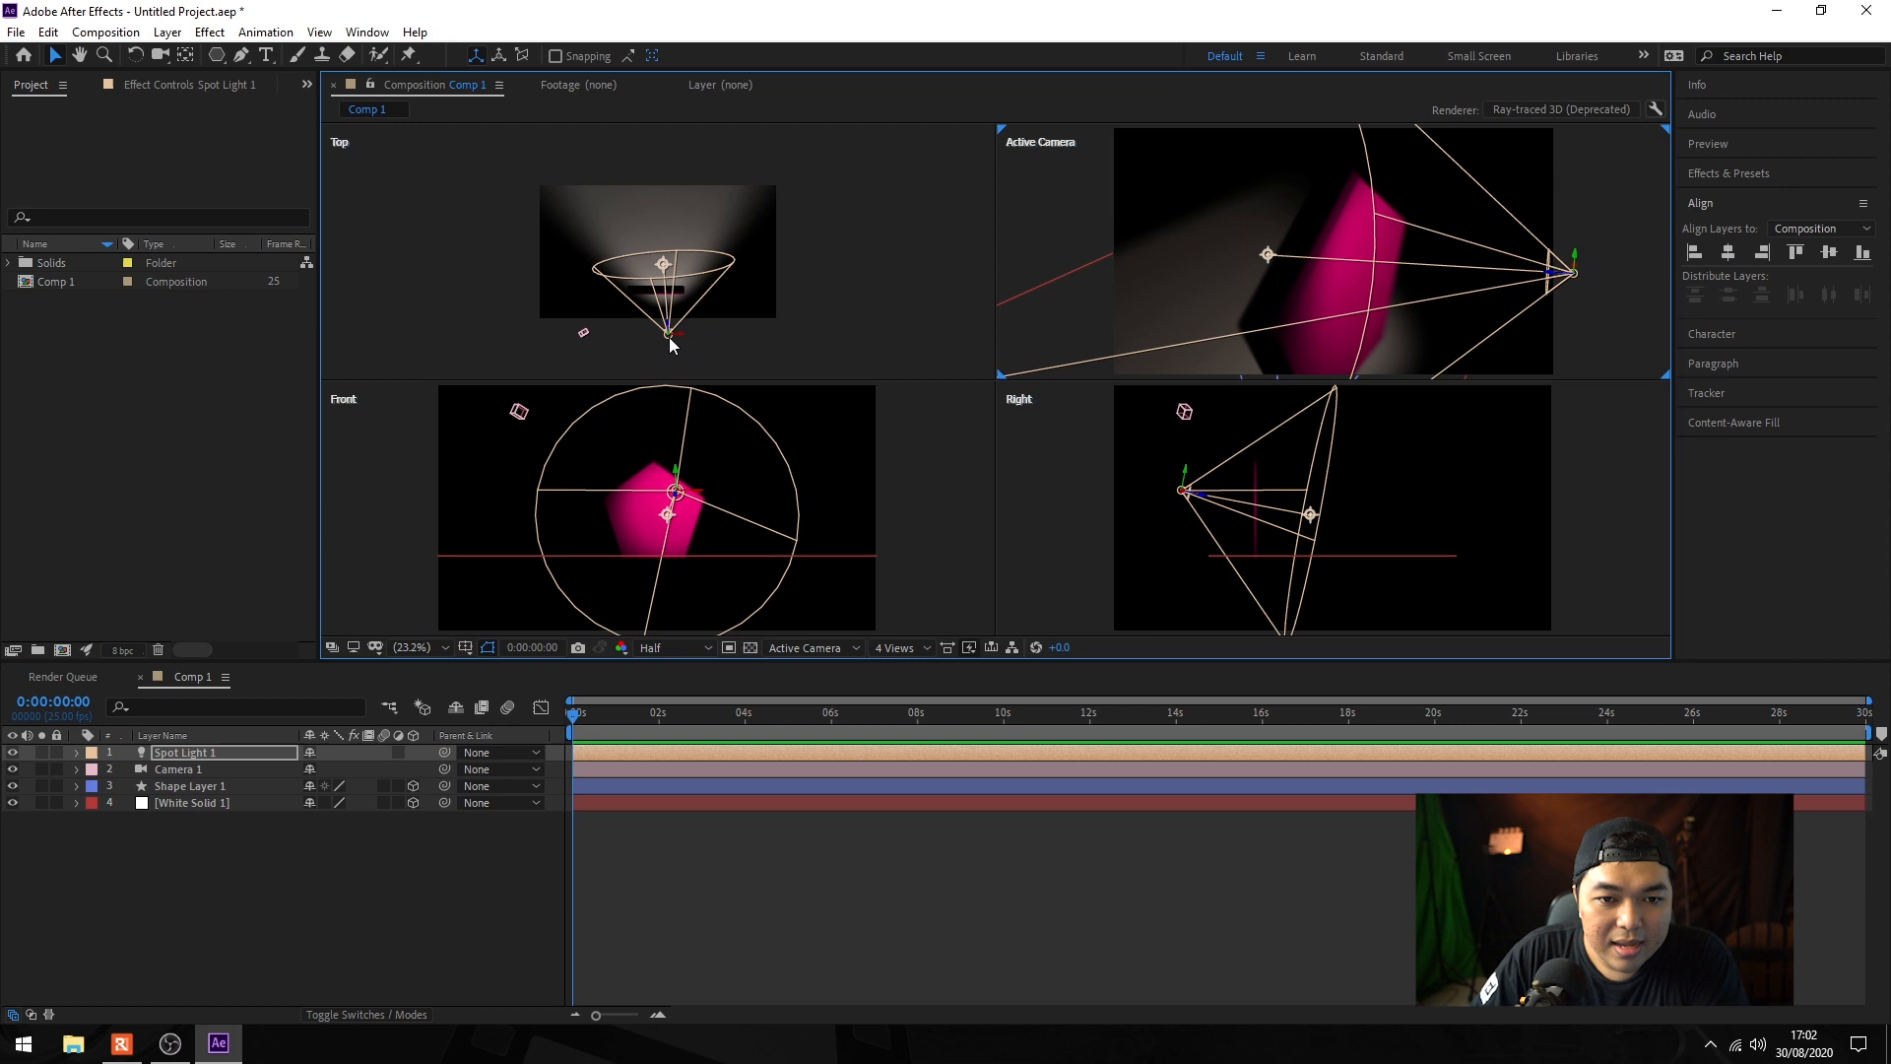
Step: In the Top view, pull the spot light back from the pentagon, aim it at the shape, and swing it to the shape's front-left
scroll(669, 325, up, 2)
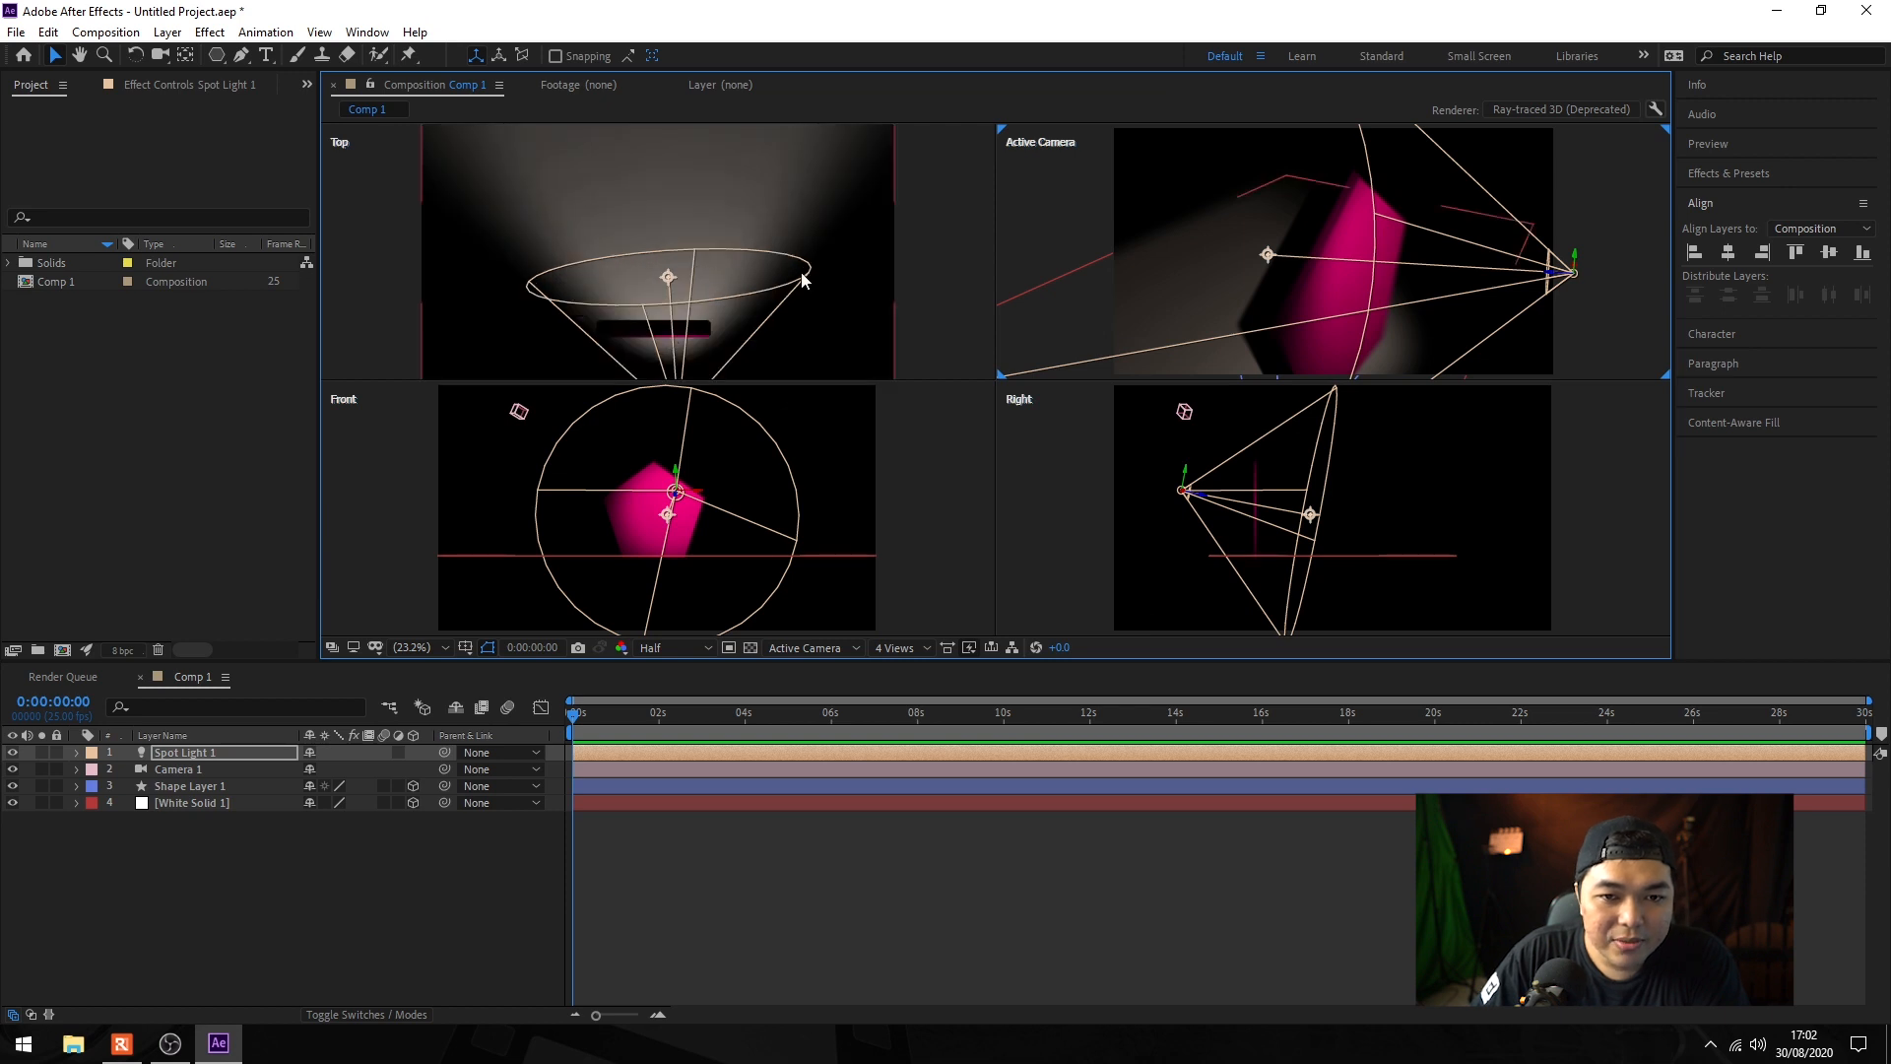
drag(792, 273, 819, 121)
drag(703, 273, 730, 417)
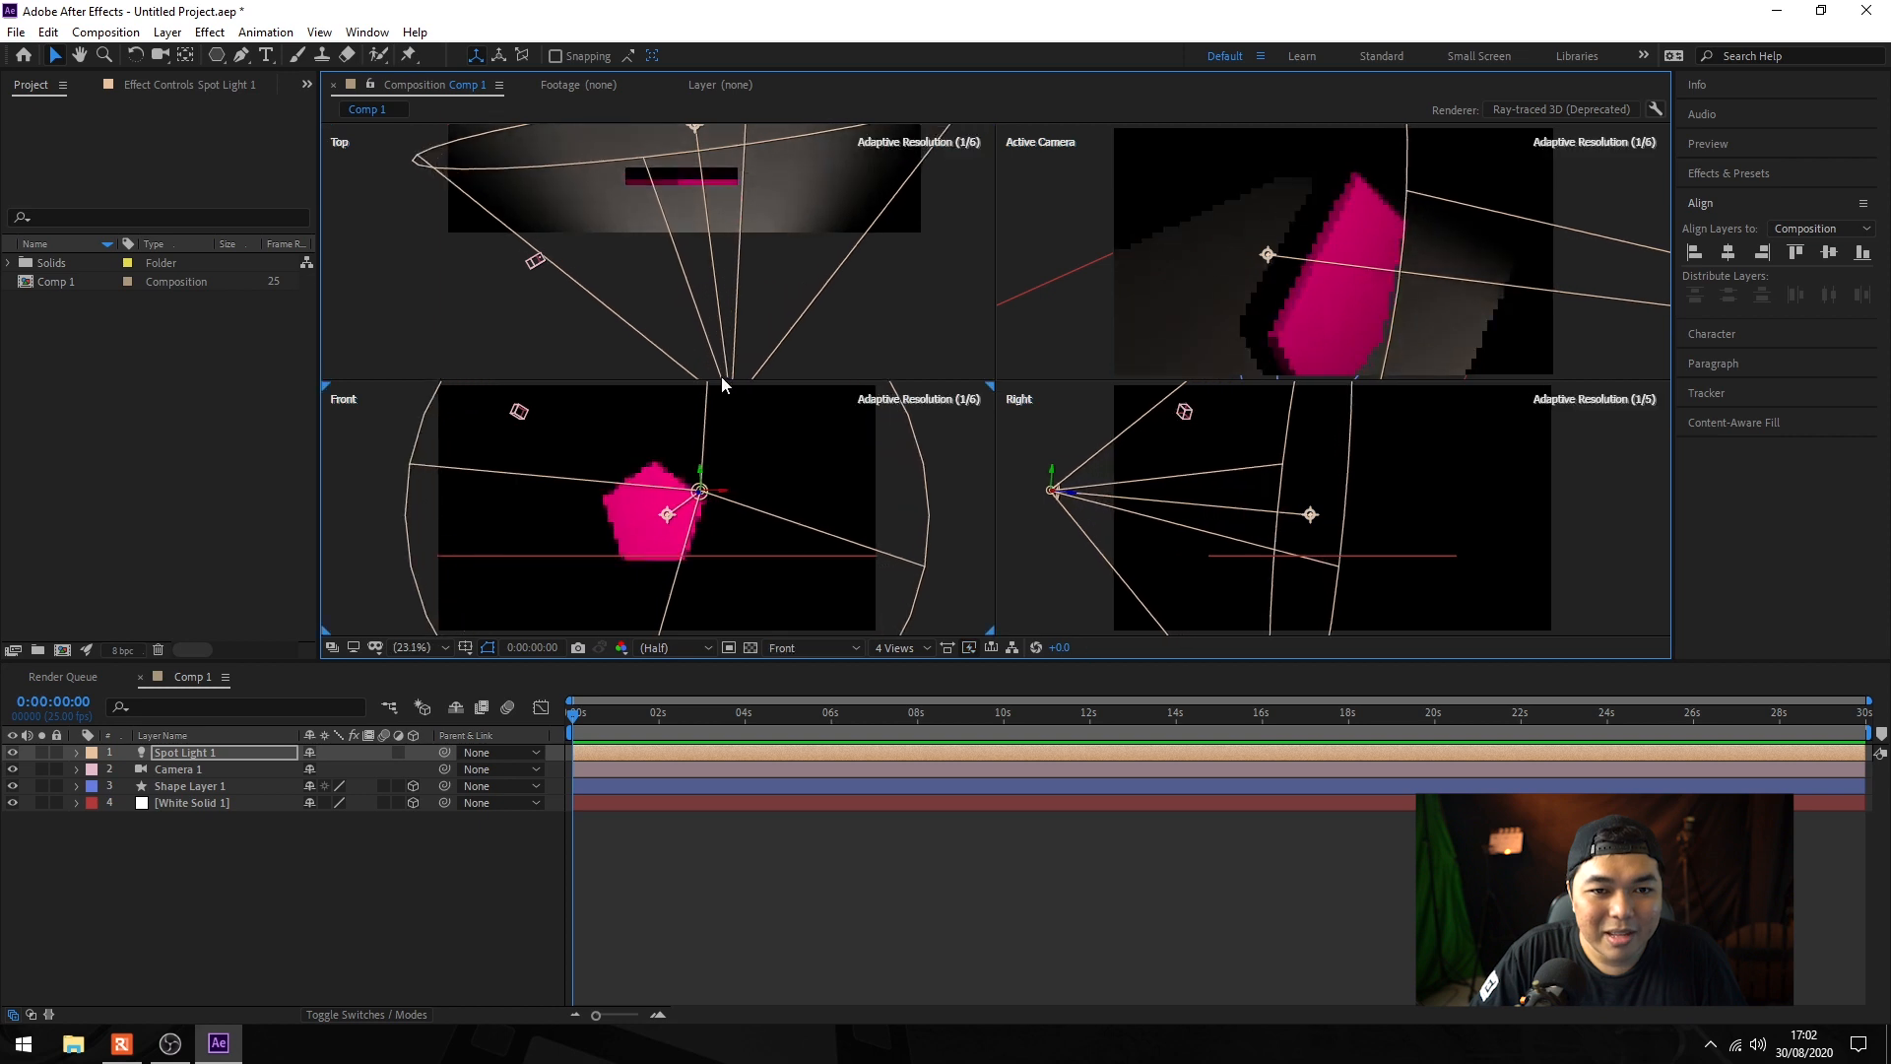
drag(695, 128, 682, 200)
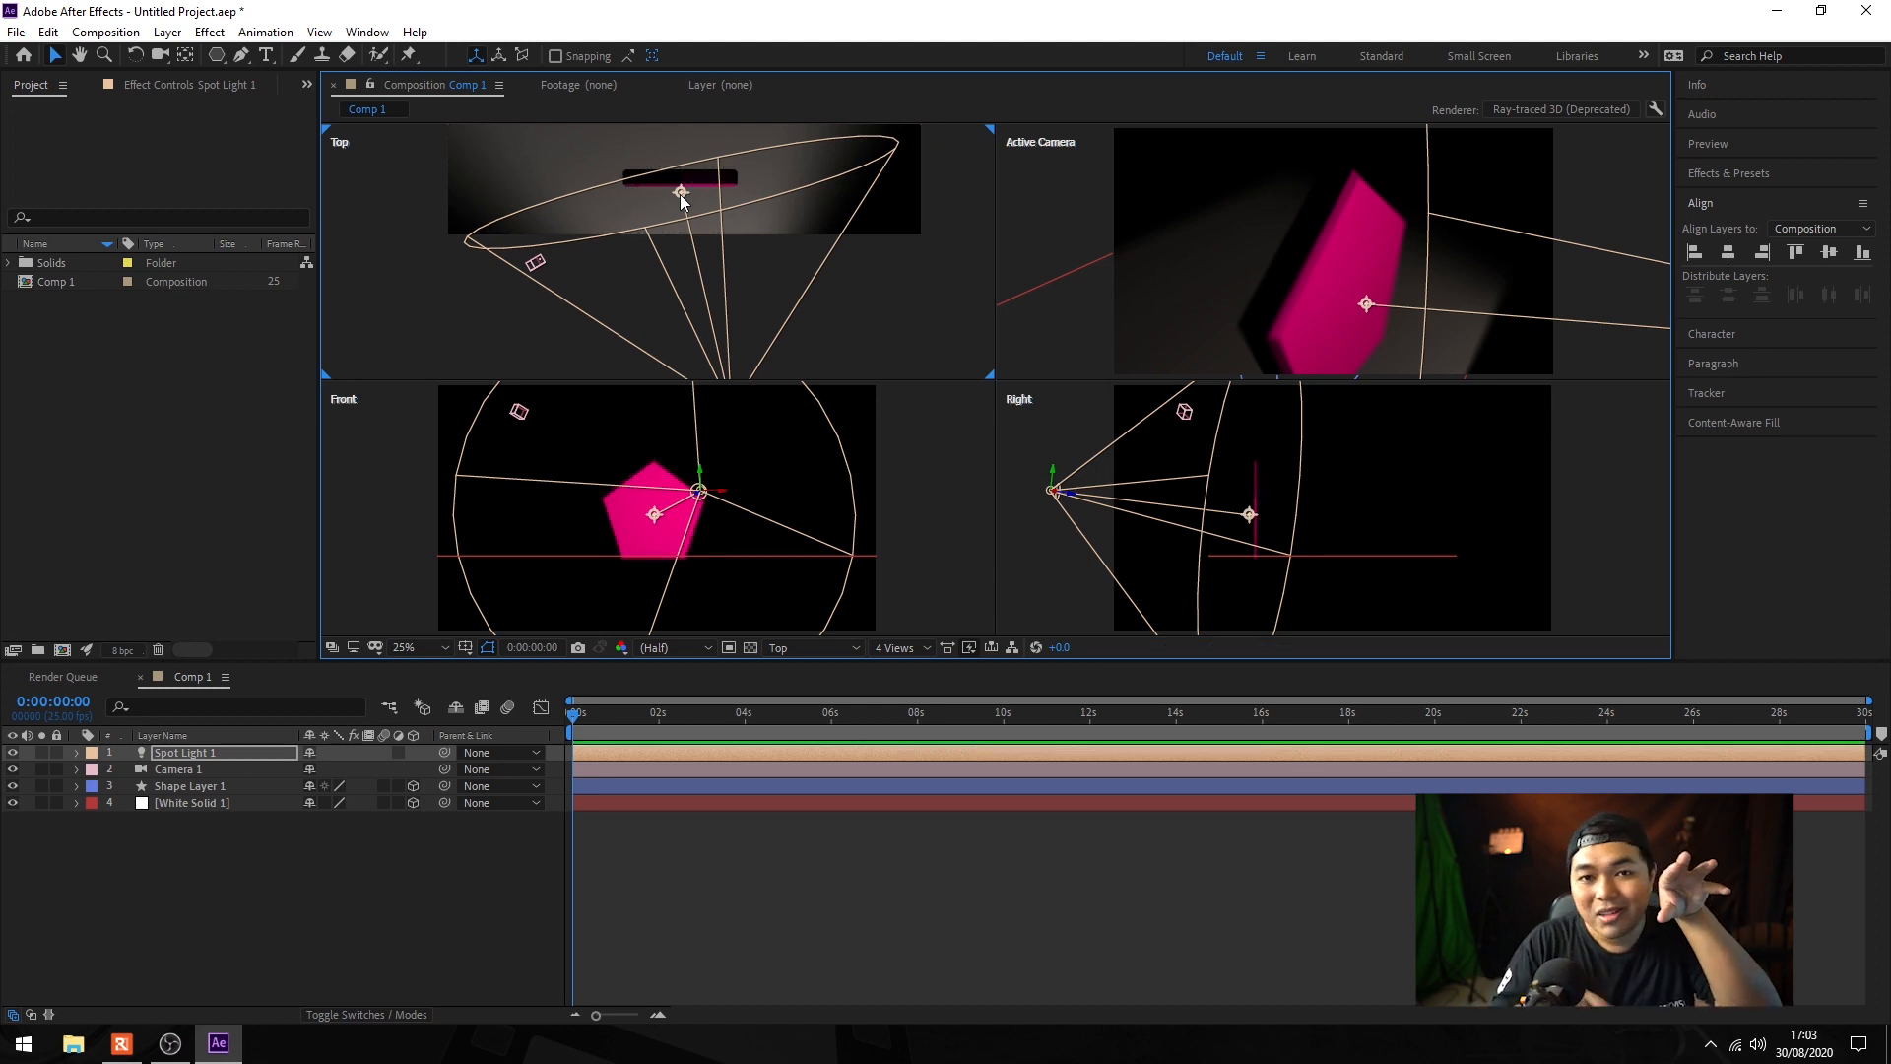
scroll(681, 202, down, 1)
drag(693, 331, 598, 374)
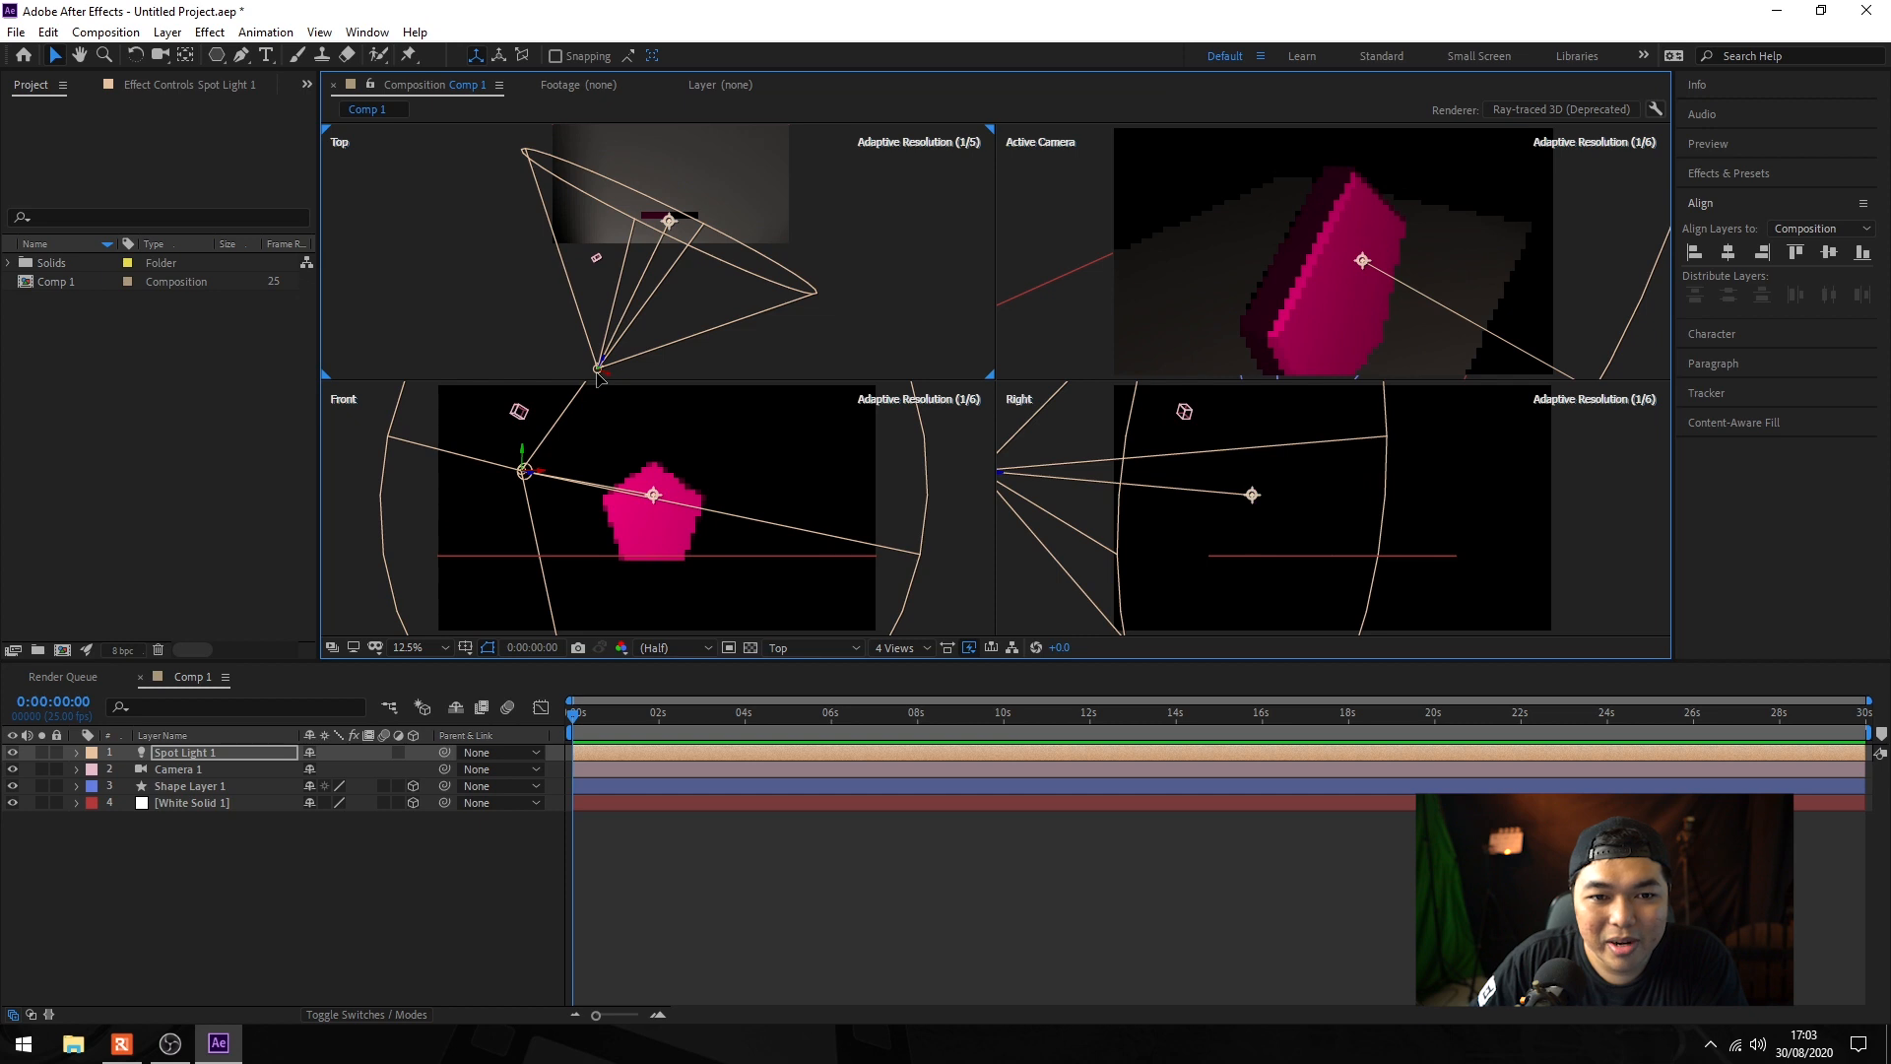
Step: Return to a single Active Camera view of the lit pentagon
click(809, 649)
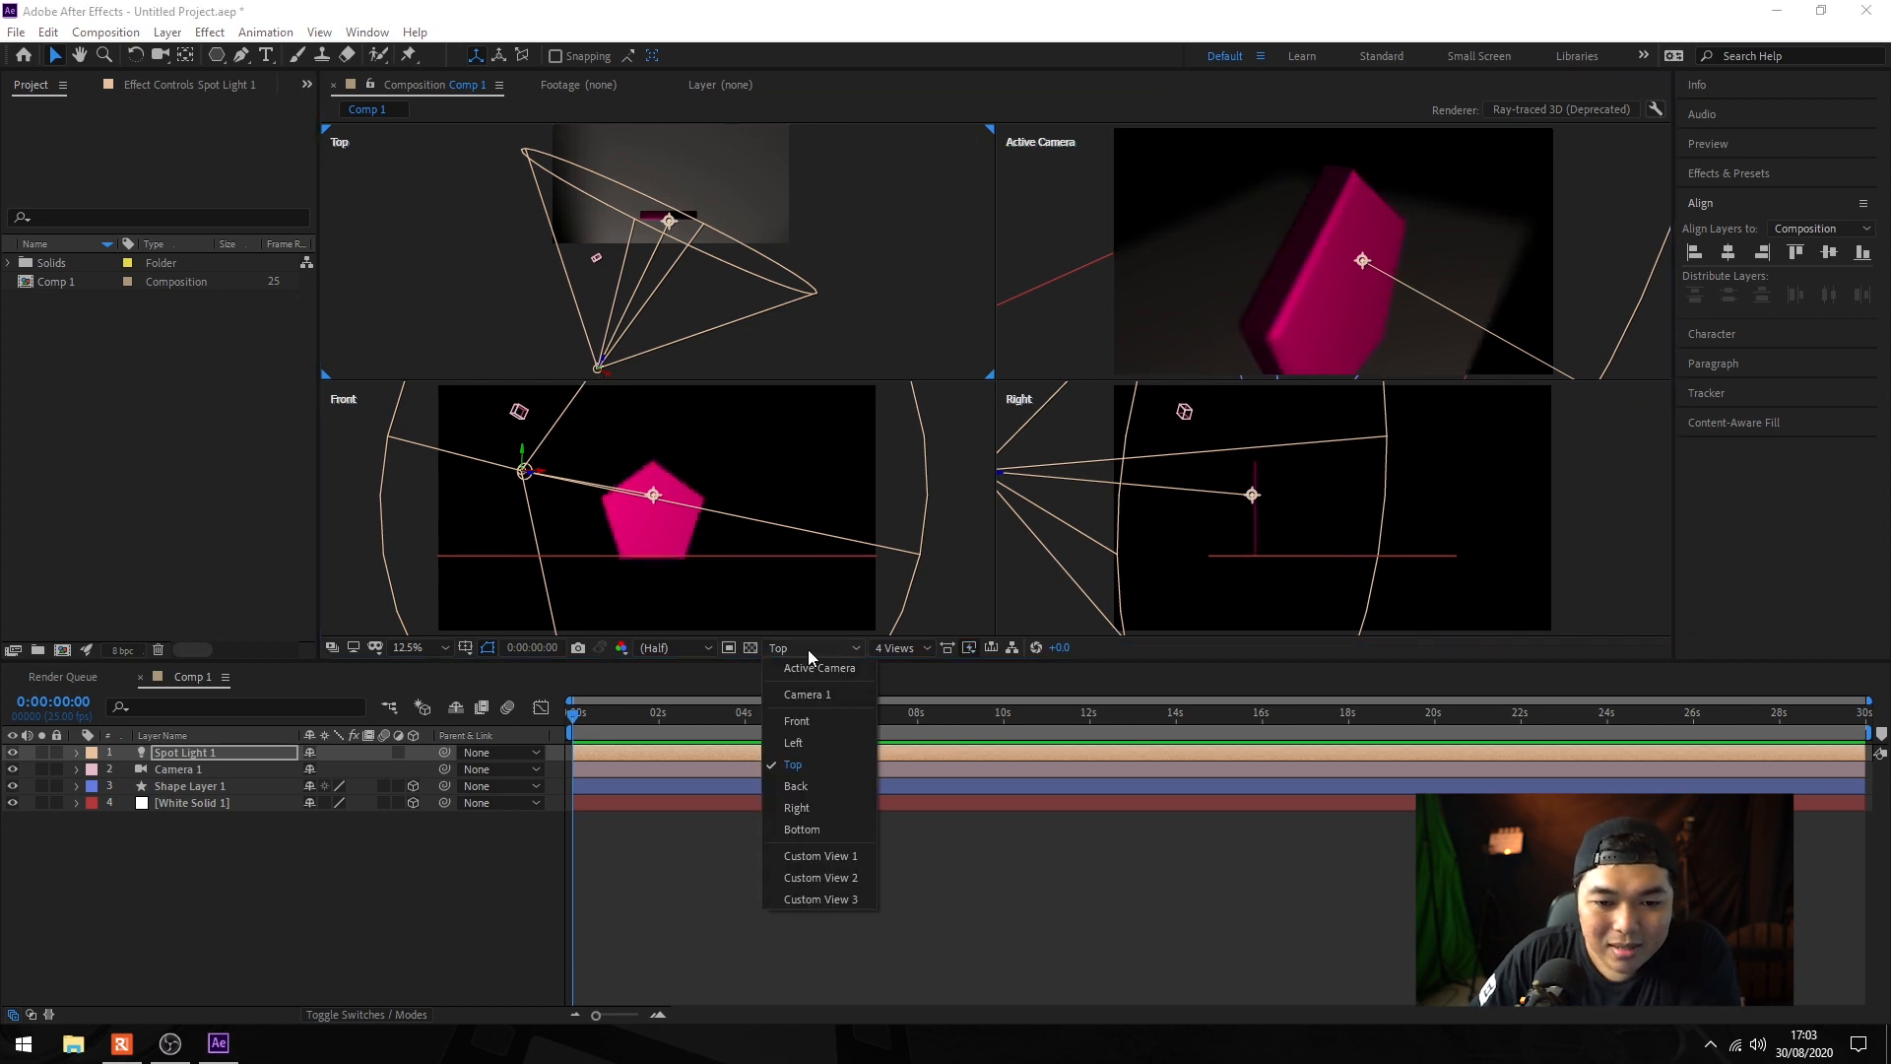
click(817, 669)
click(898, 647)
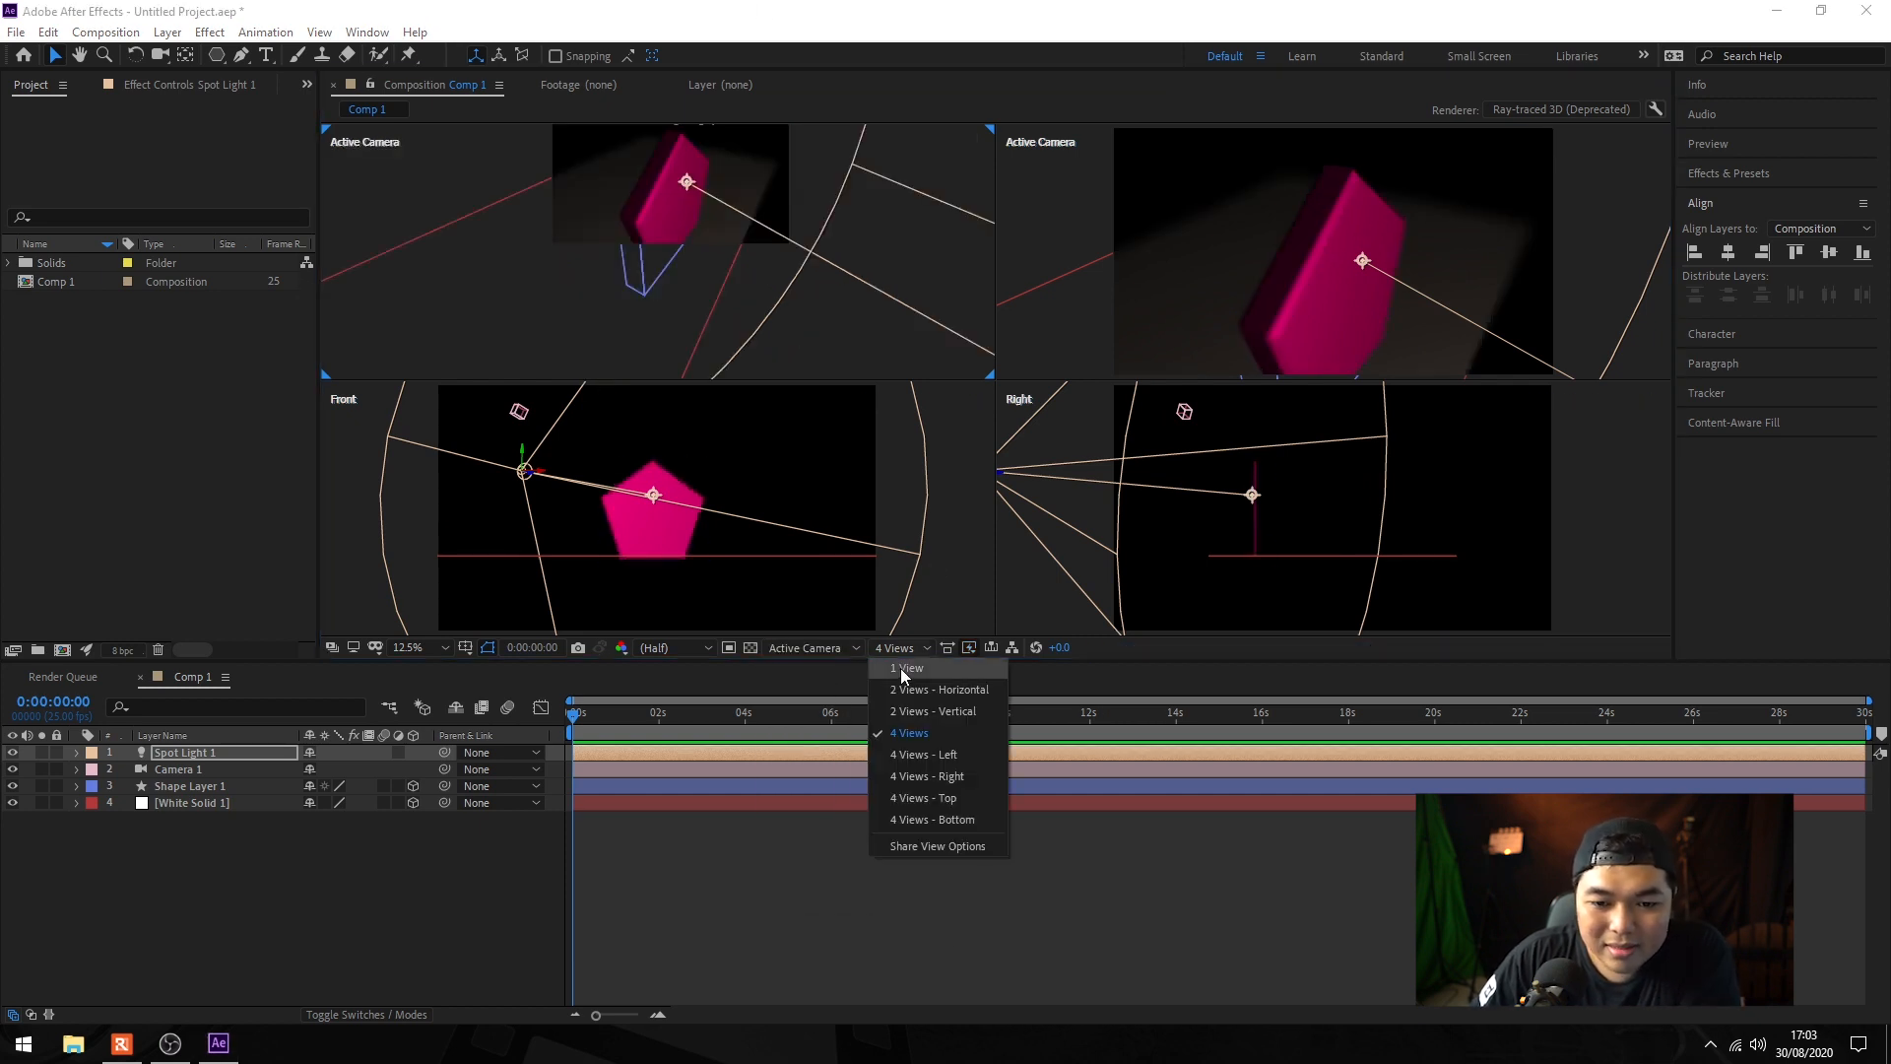
click(900, 670)
click(816, 647)
click(817, 672)
click(817, 673)
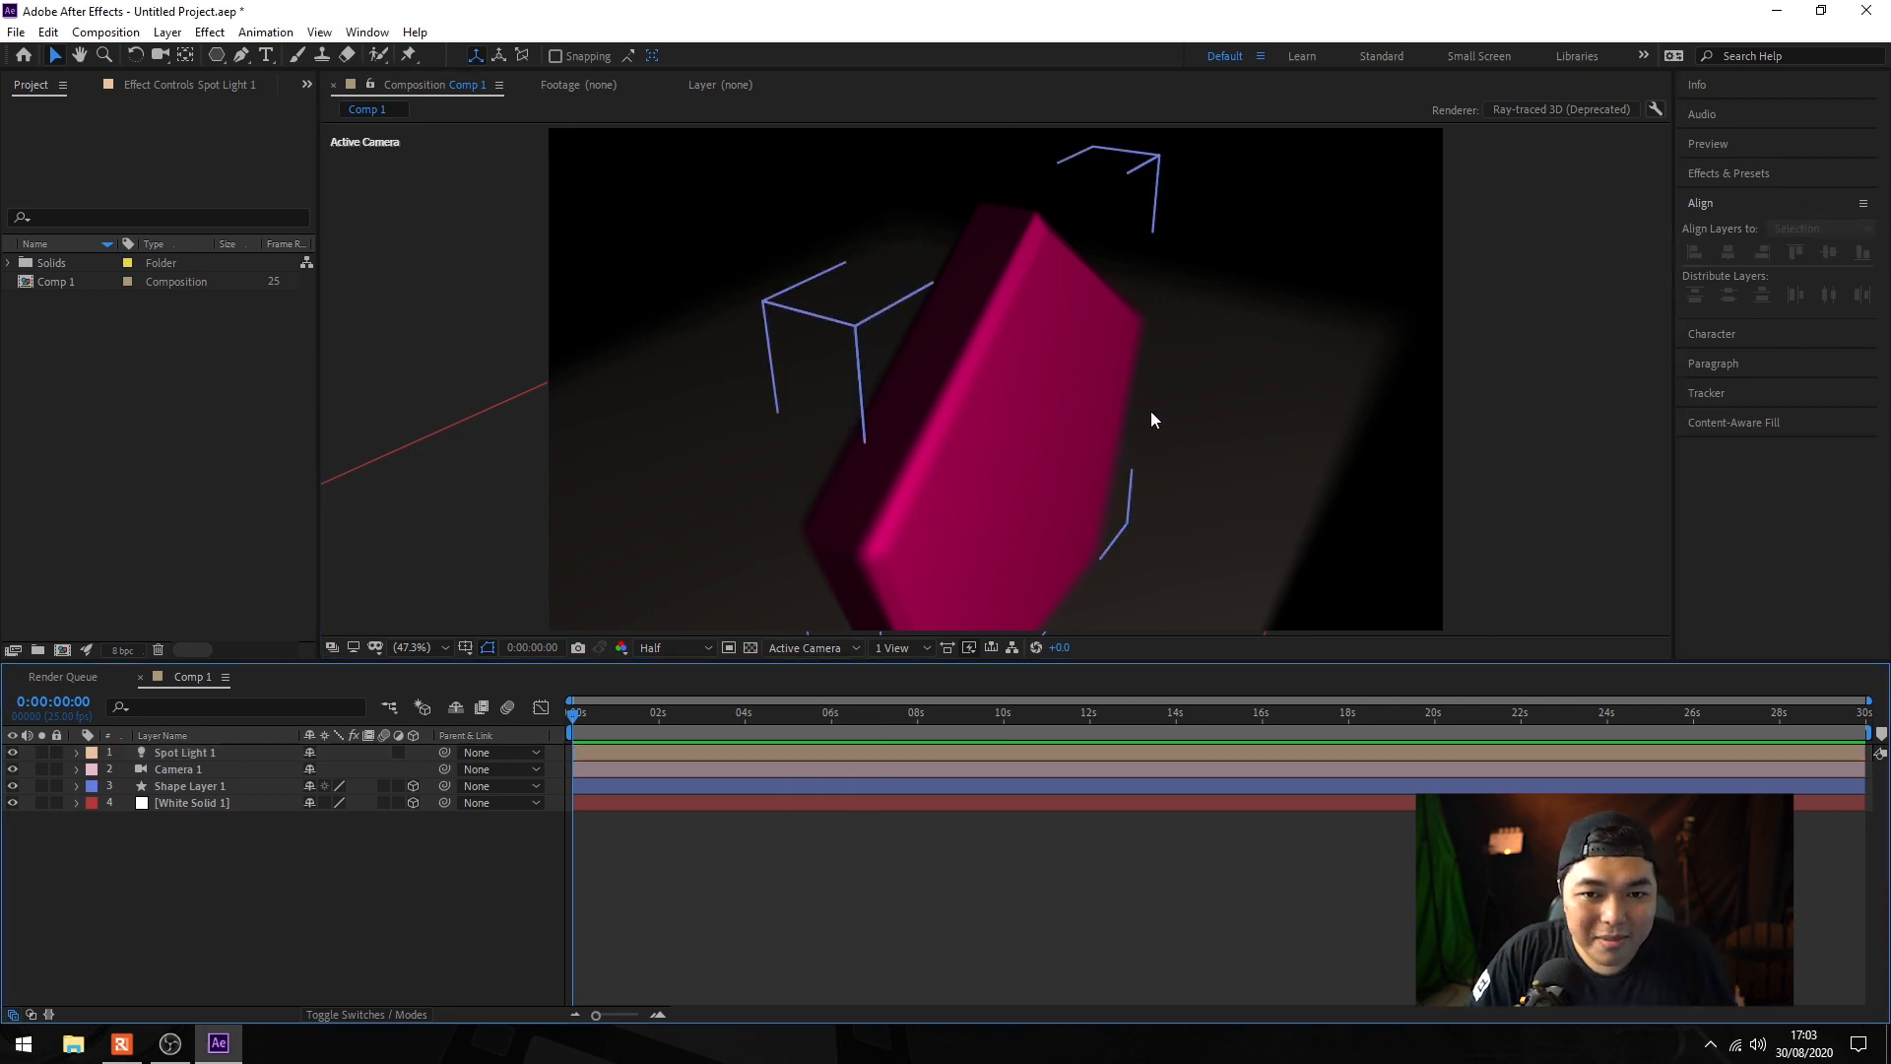
Step: Set the camera's focus distance to the Spot Light 1 layer
click(222, 754)
ctrl+click(225, 769)
click(105, 31)
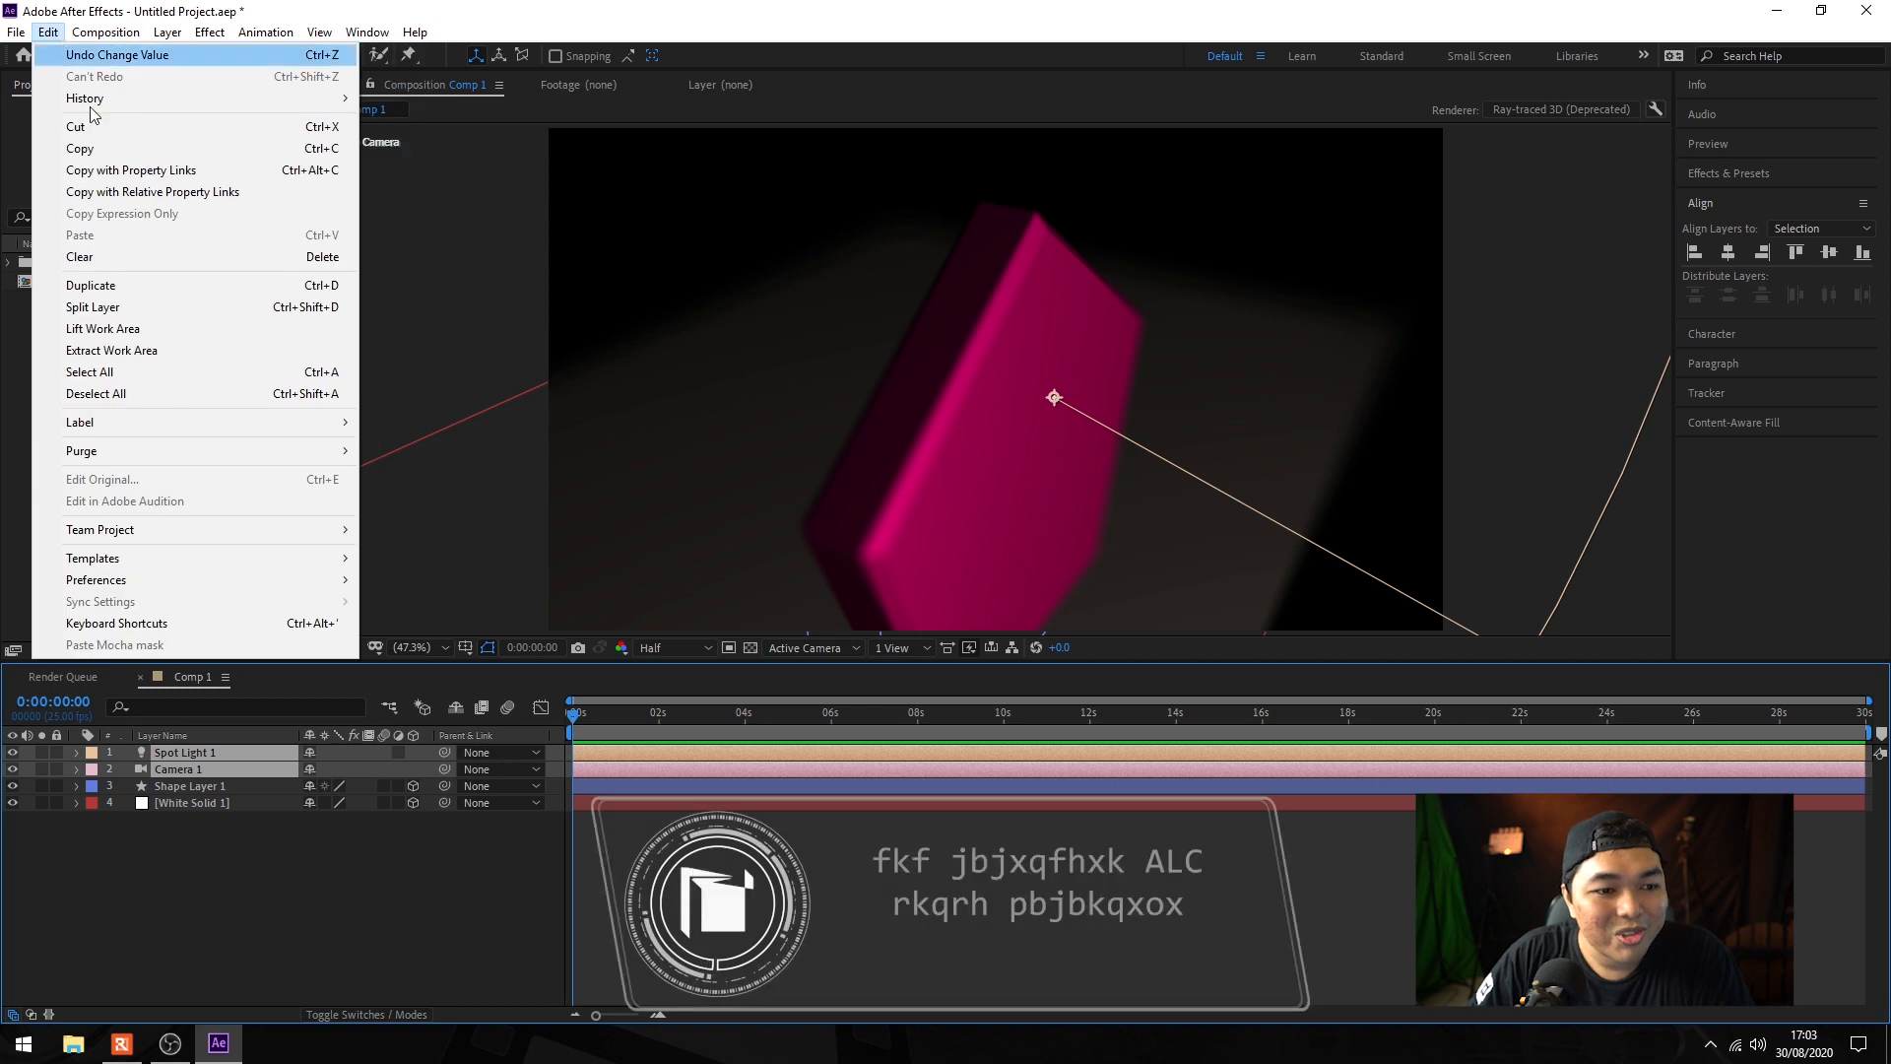
mouse_move(167, 32)
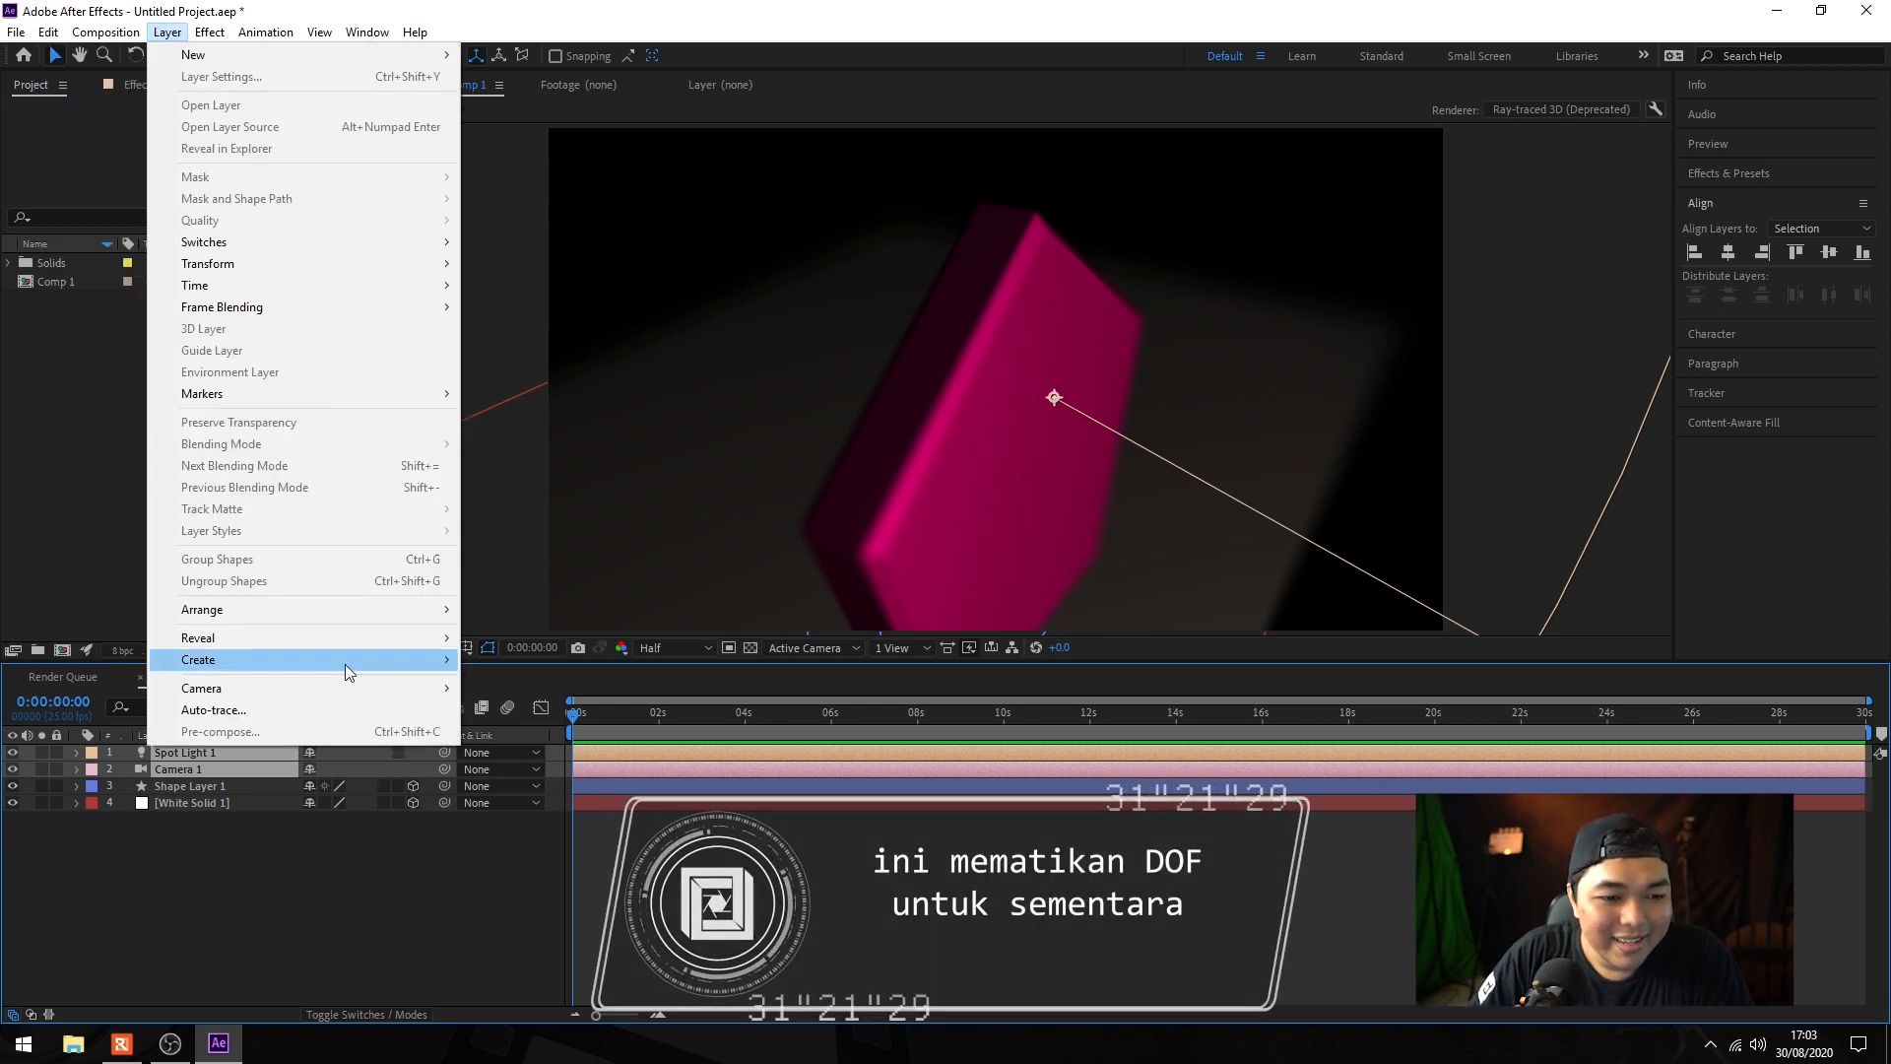
mouse_move(363, 688)
click(543, 782)
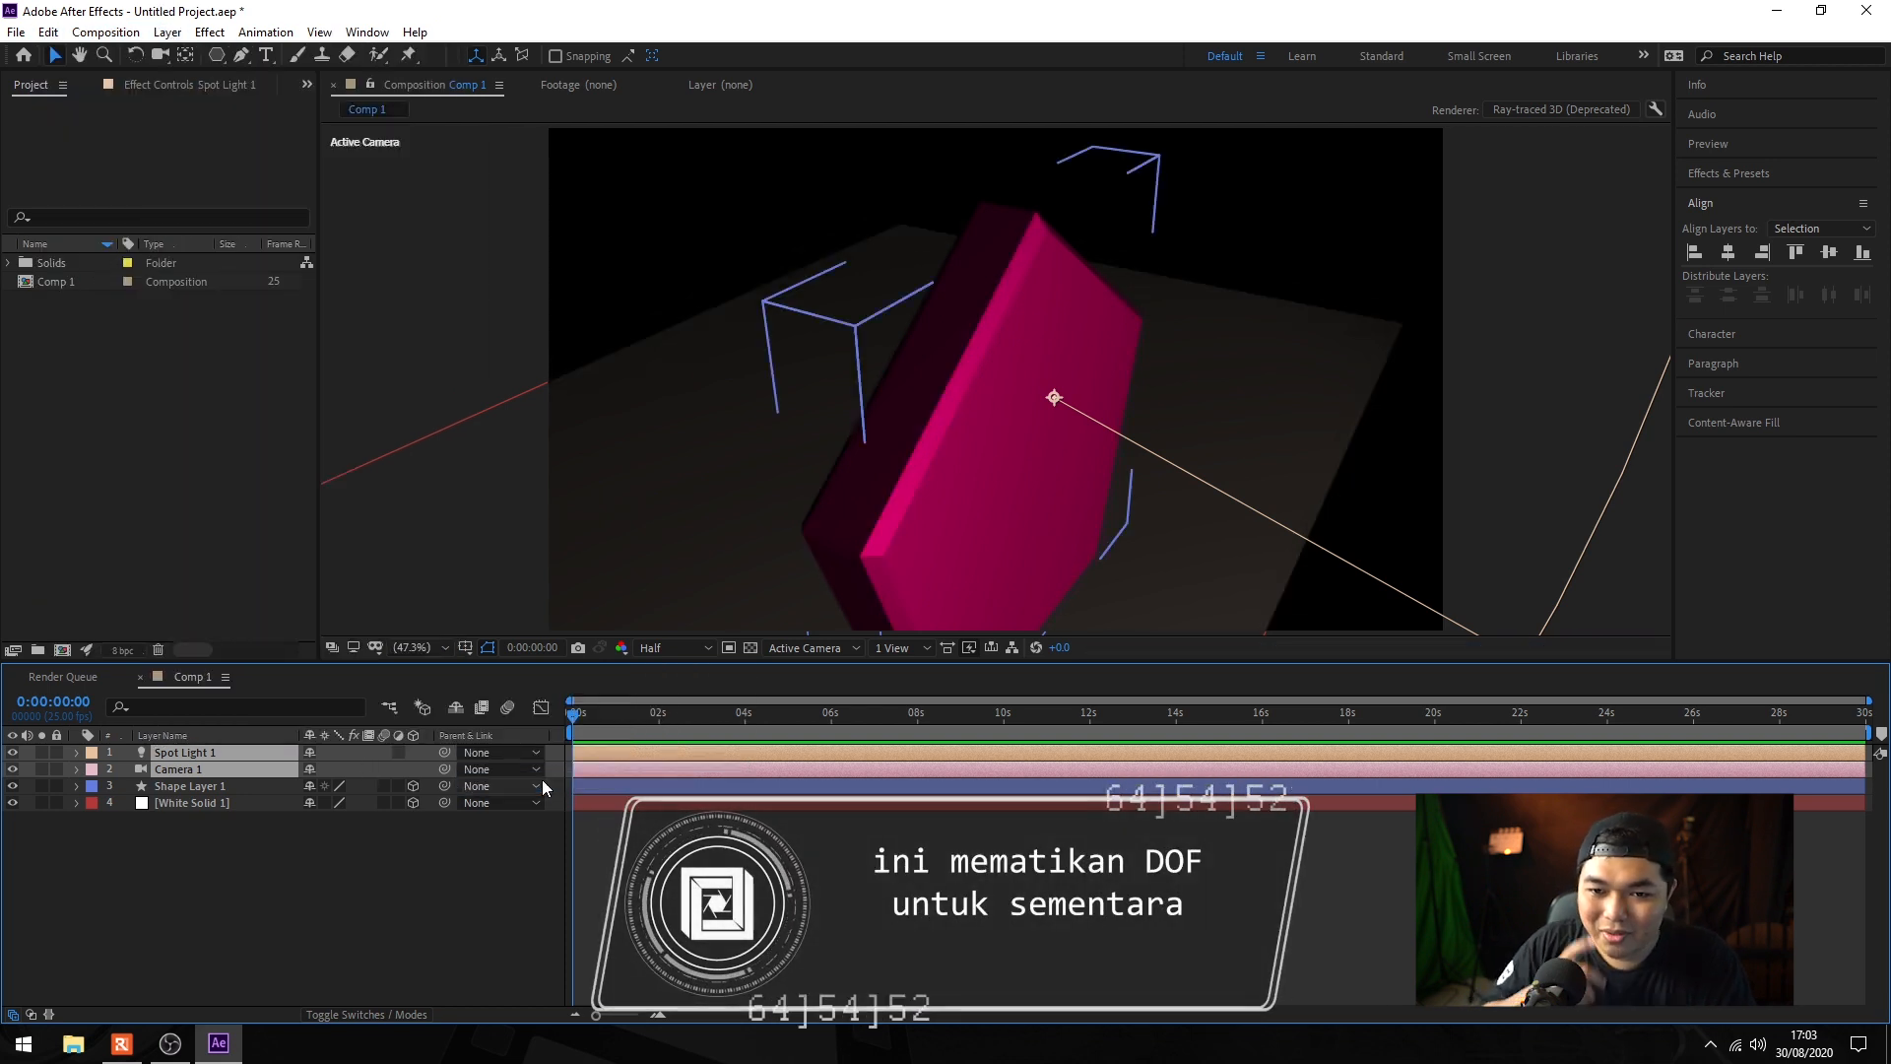
Step: Check the spot light's settings, and turn on Casts Shadows in the pentagon layer's Material Options
click(210, 754)
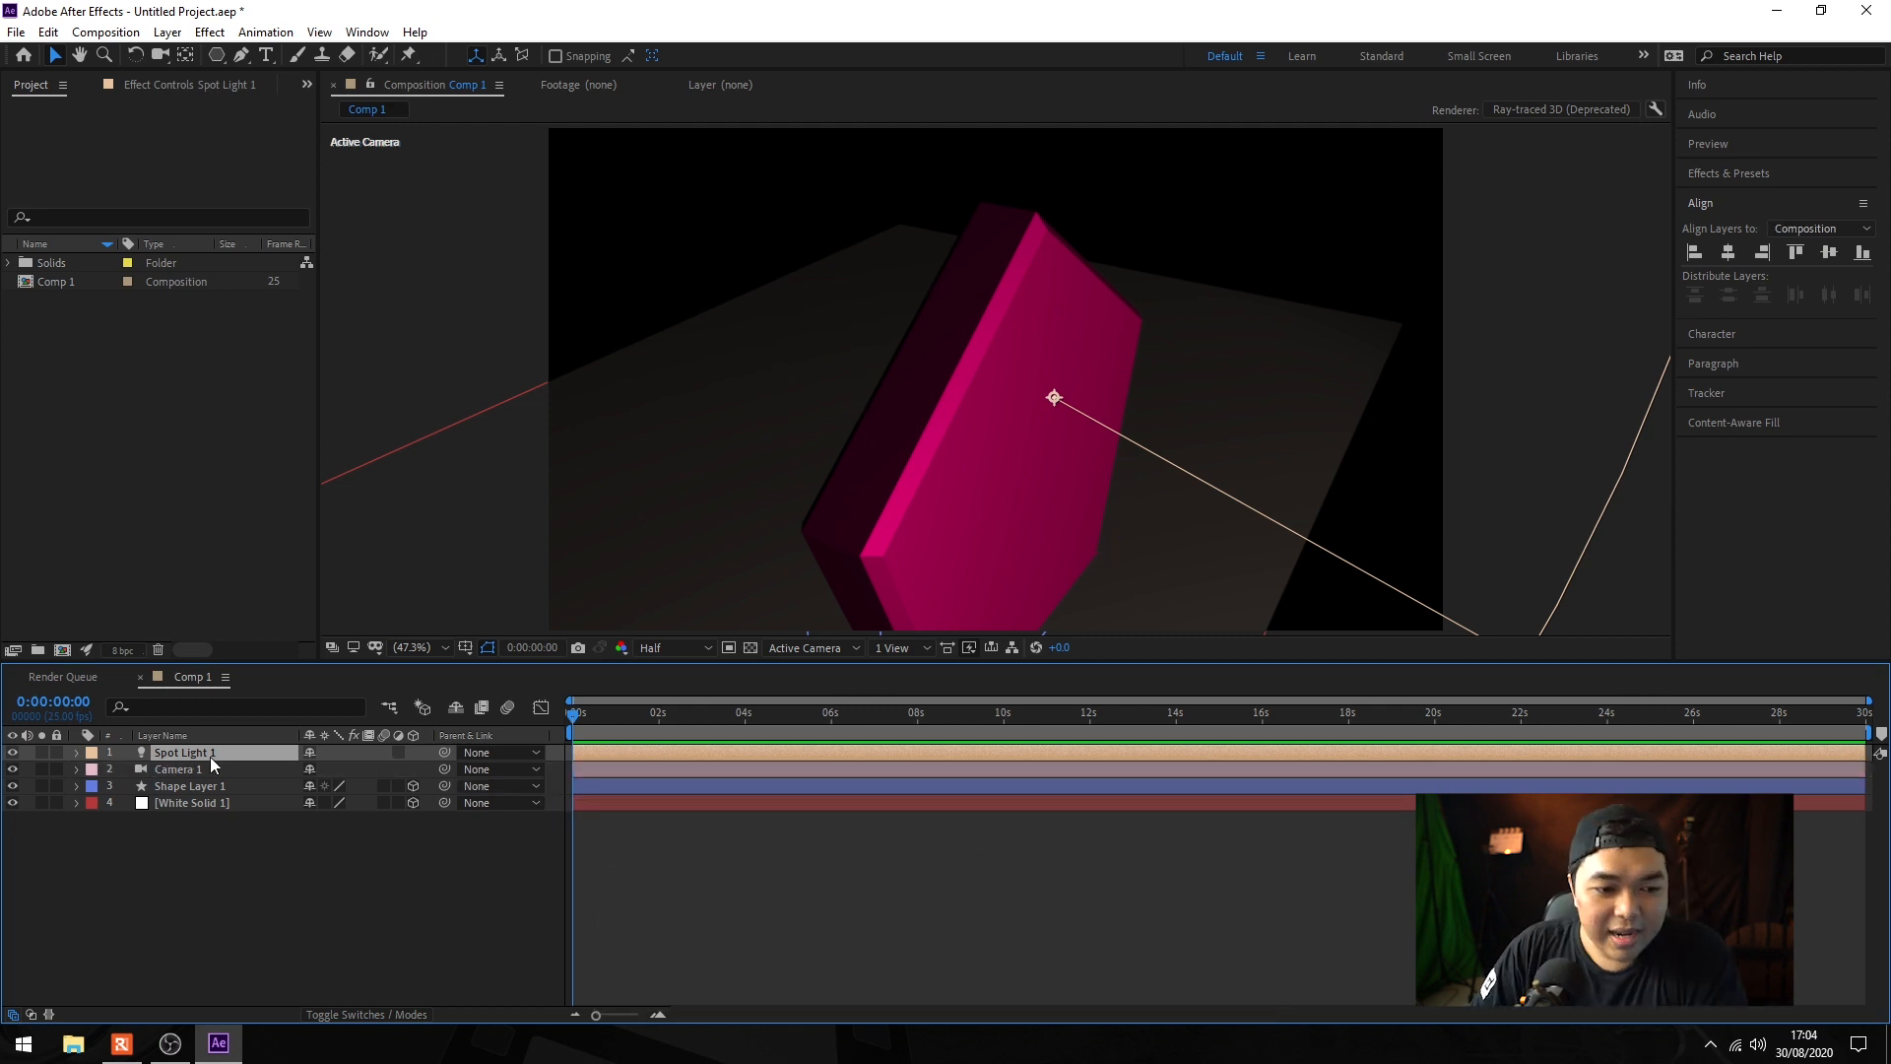
double_click(210, 755)
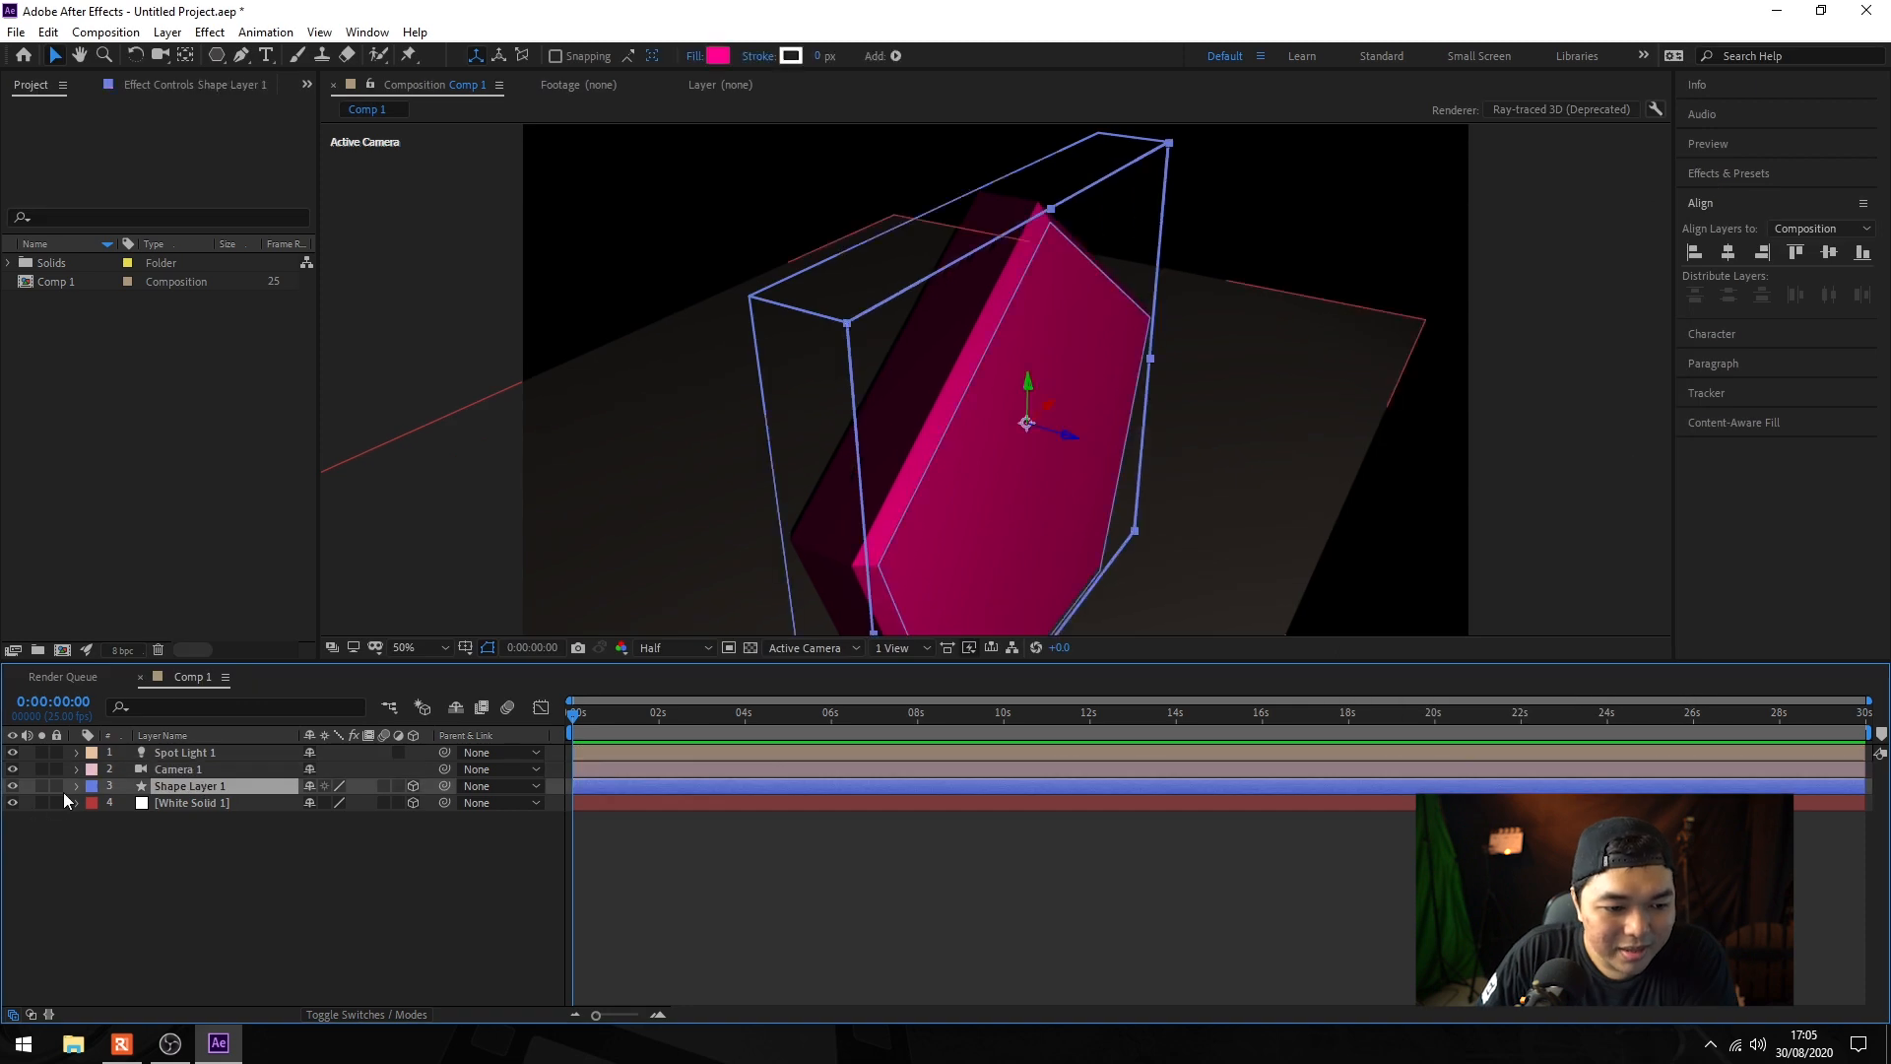
click(77, 785)
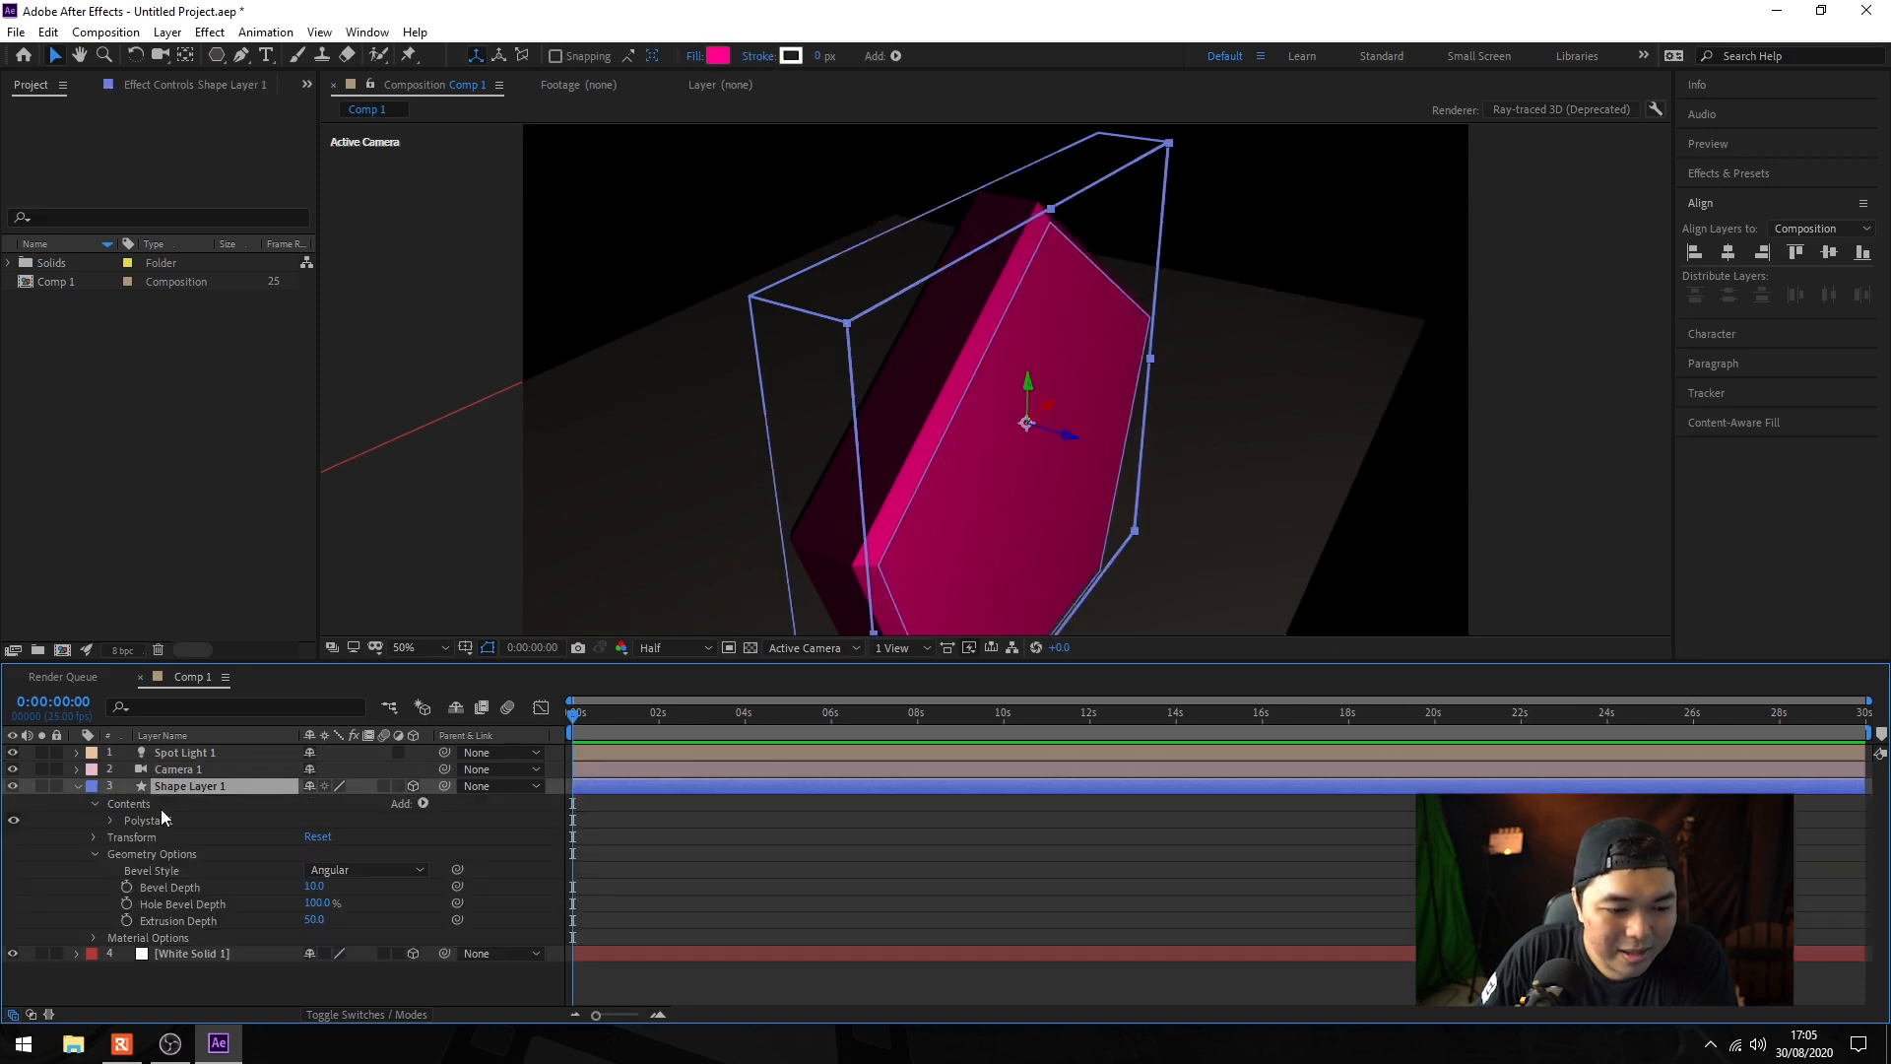
click(164, 855)
click(96, 936)
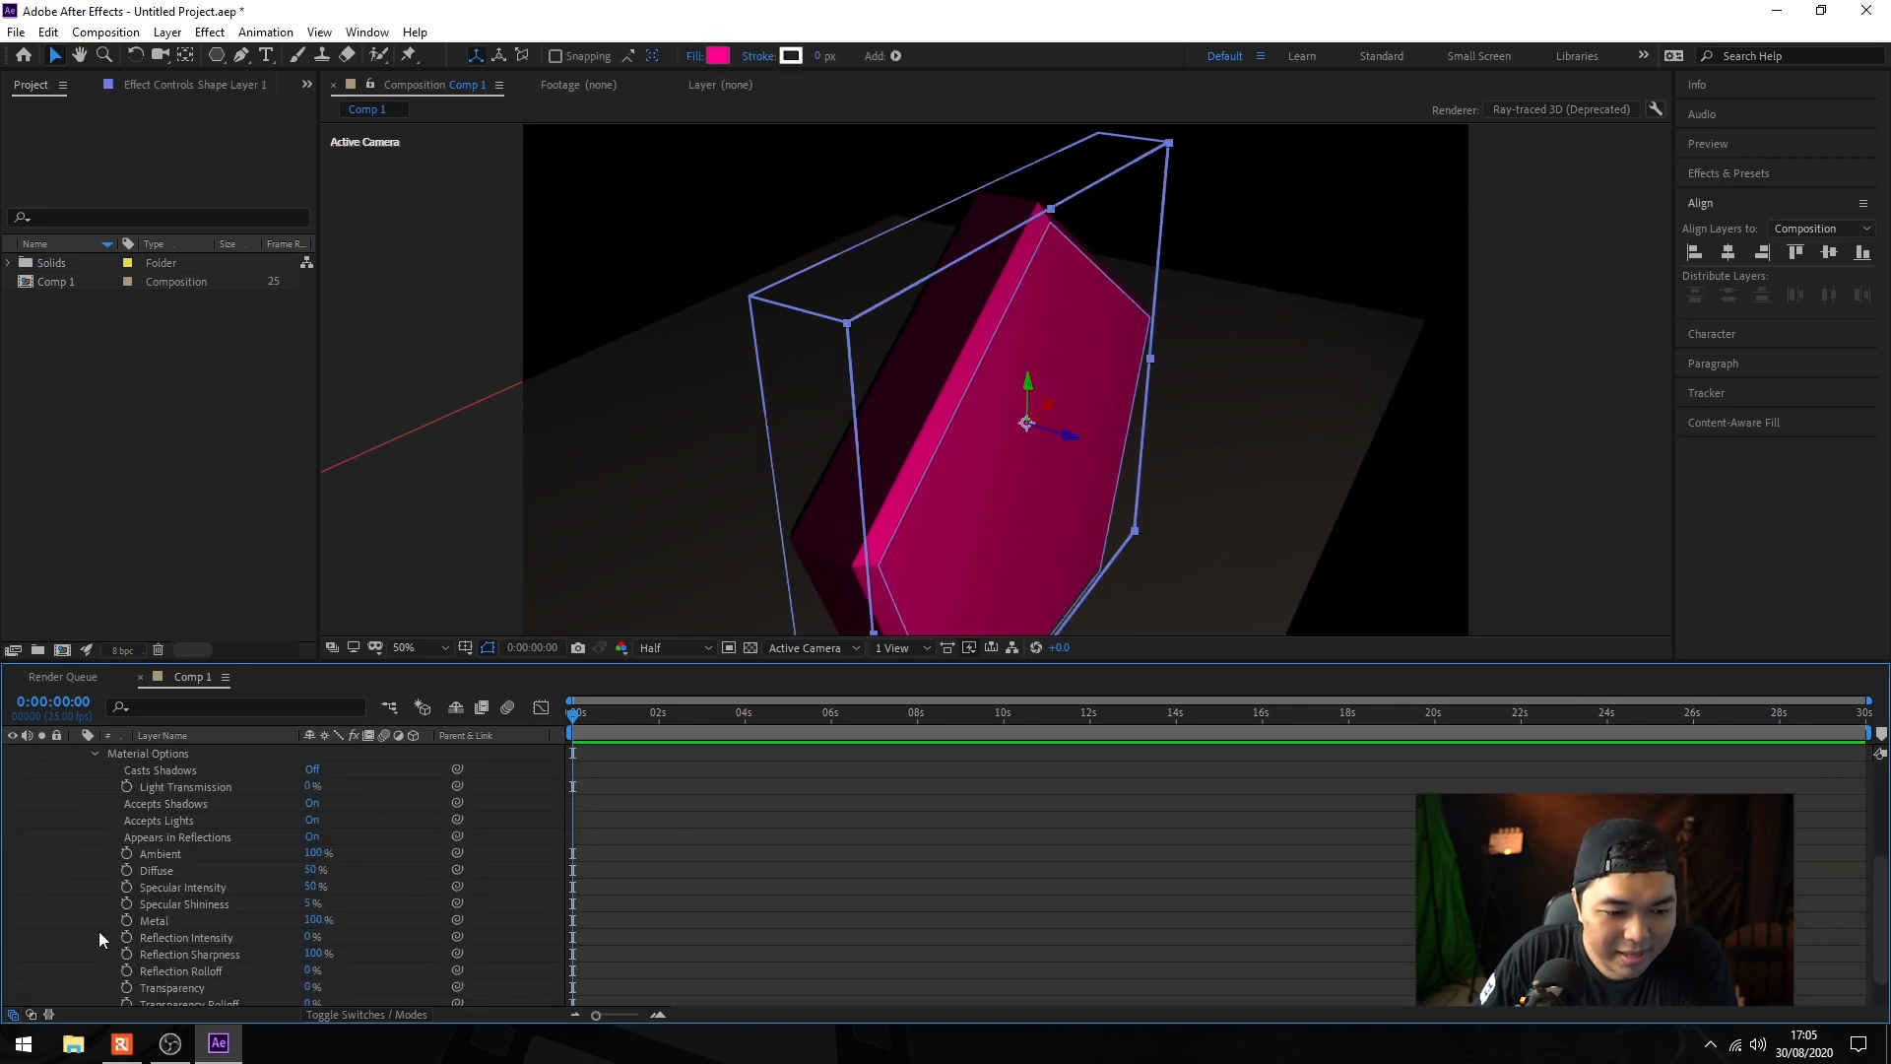
click(310, 771)
Step: Orbit and pull back the camera to frame the pentagon and its floor shadow from the front
drag(897, 381, 954, 391)
key(c)
drag(942, 306, 954, 741)
drag(1120, 421, 978, 545)
scroll(978, 544, up, 1)
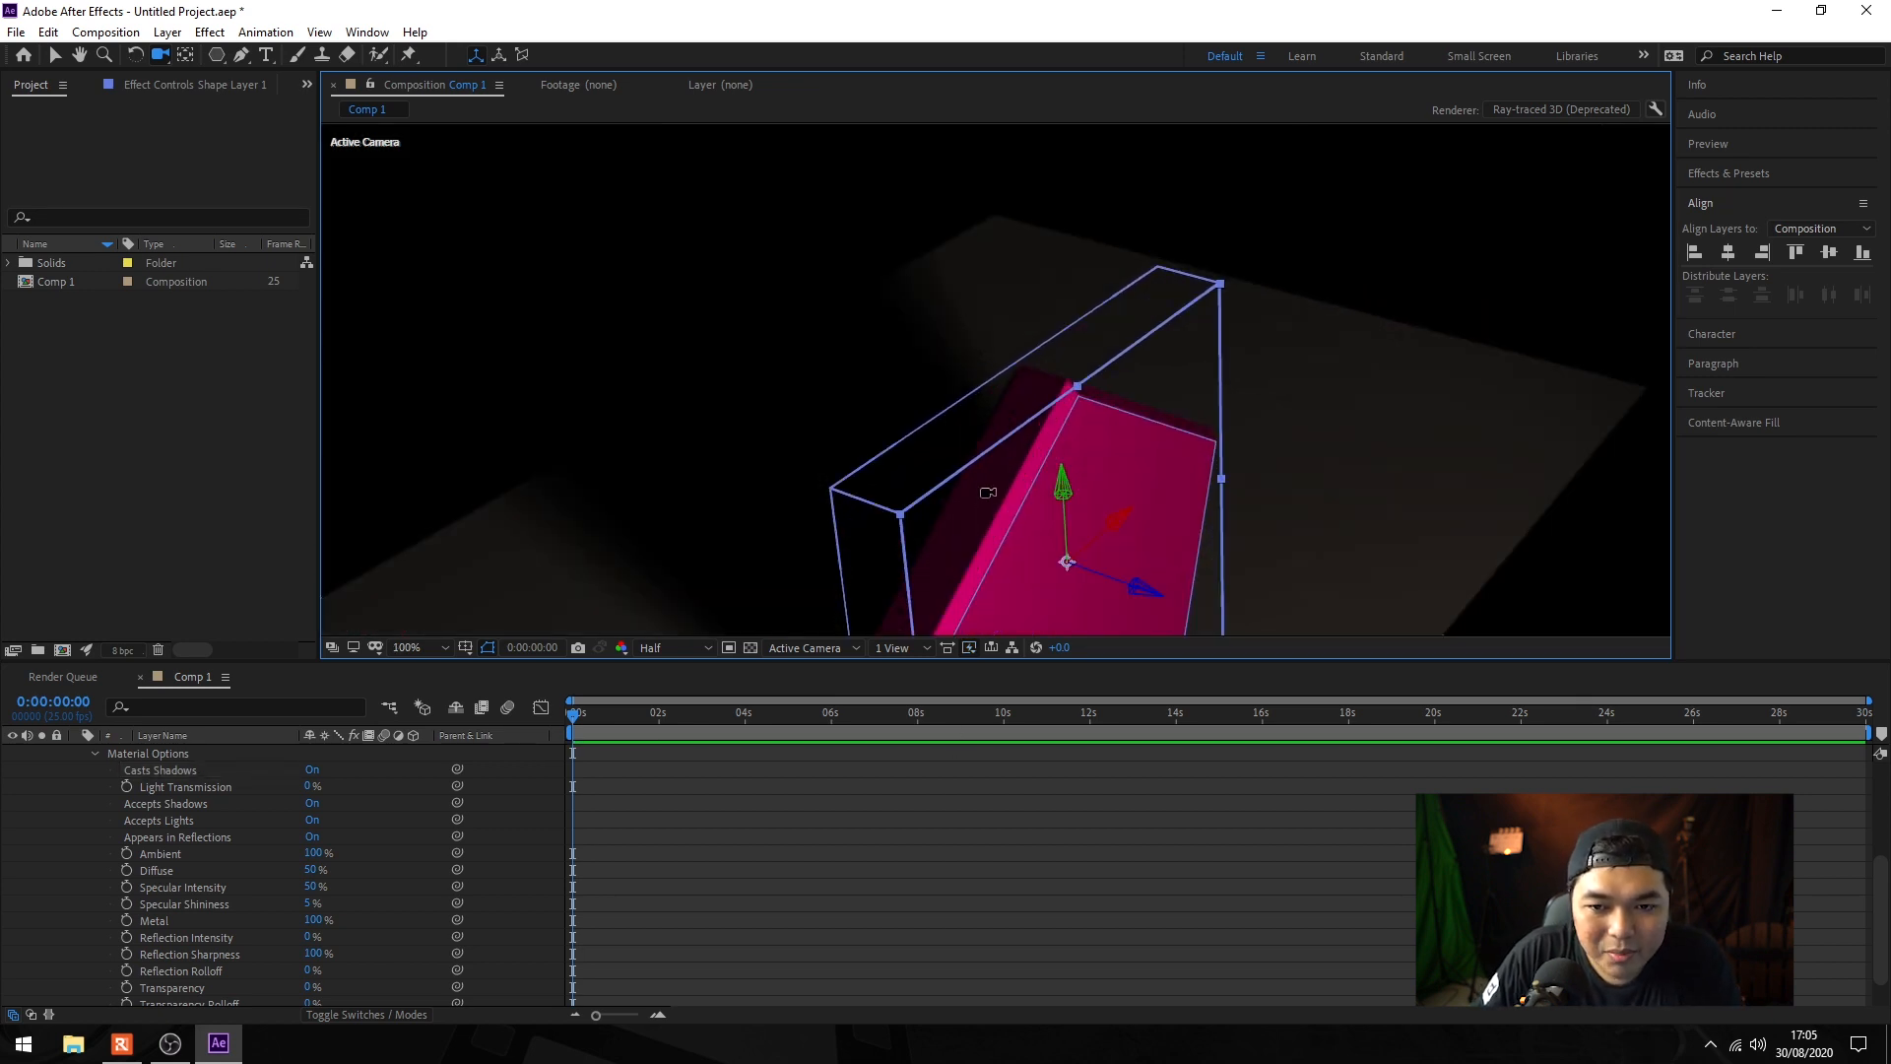
scroll(988, 492, down, 1)
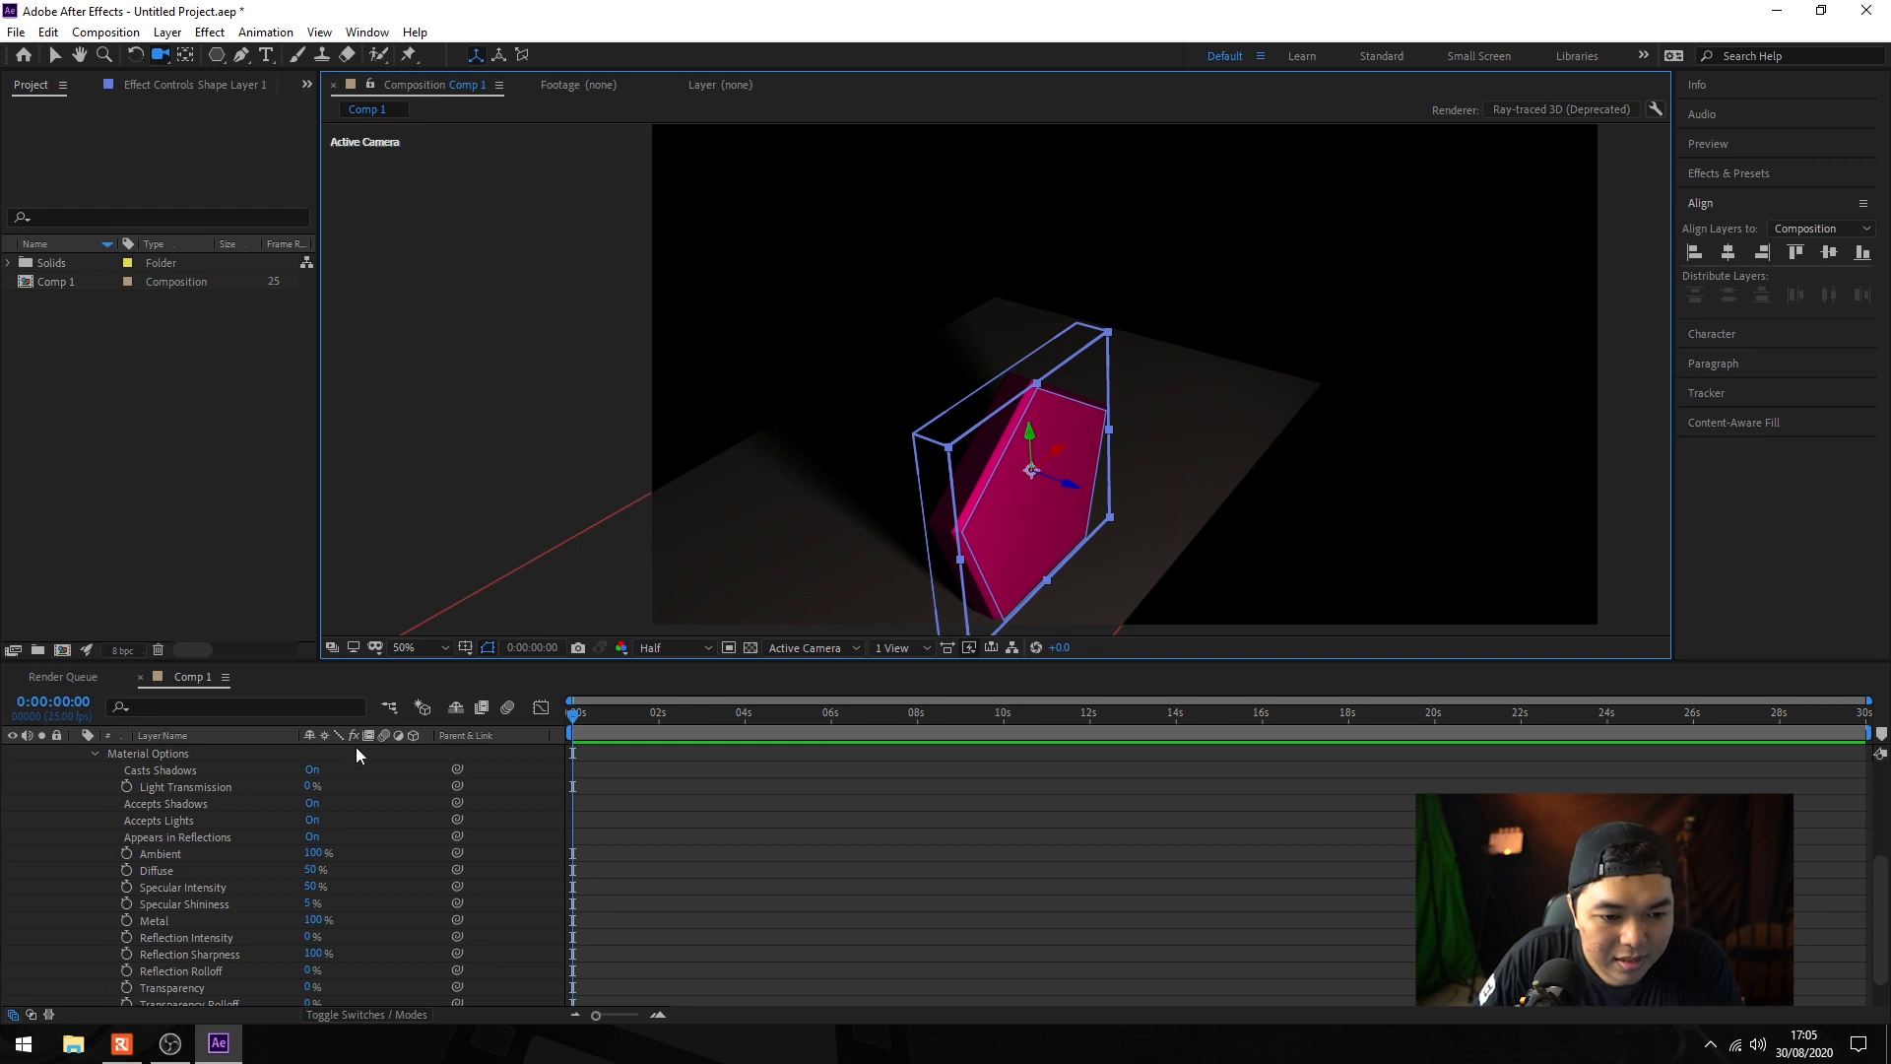
click(294, 774)
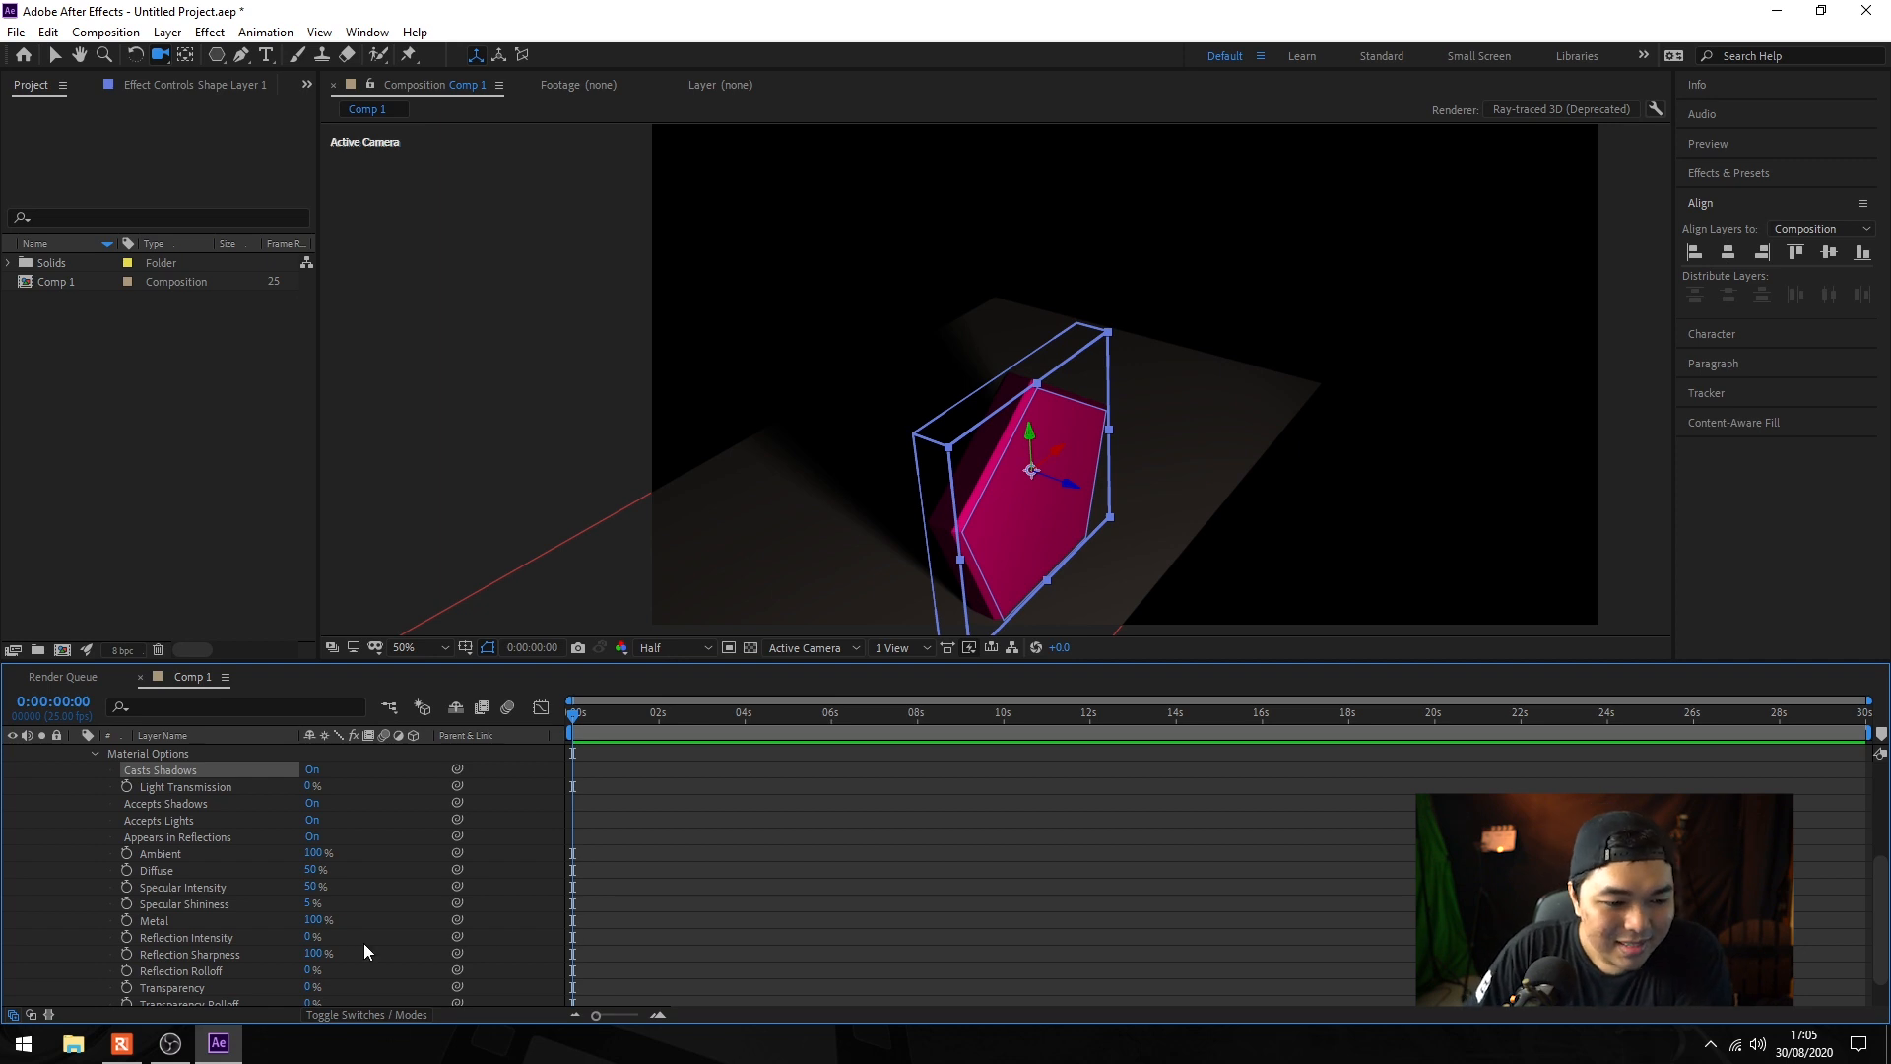
scroll(323, 835, down, 1)
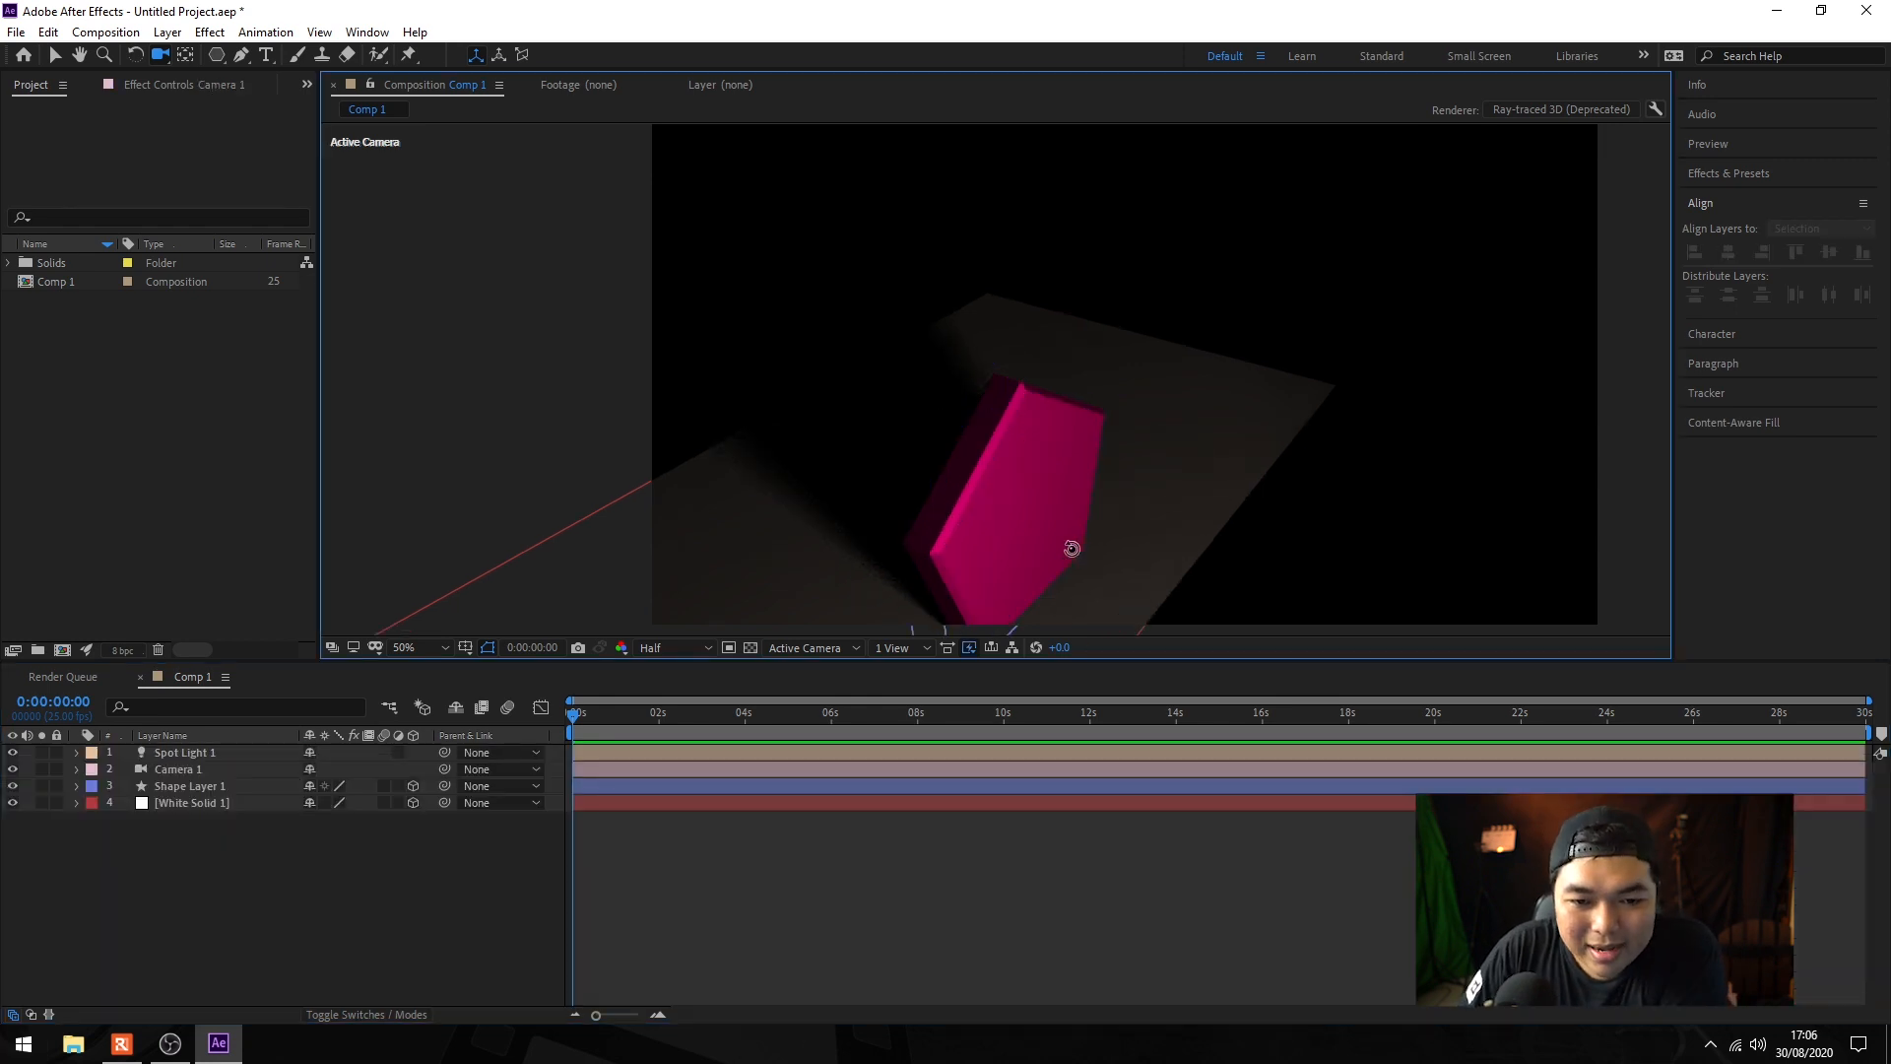
drag(1072, 549, 848, 540)
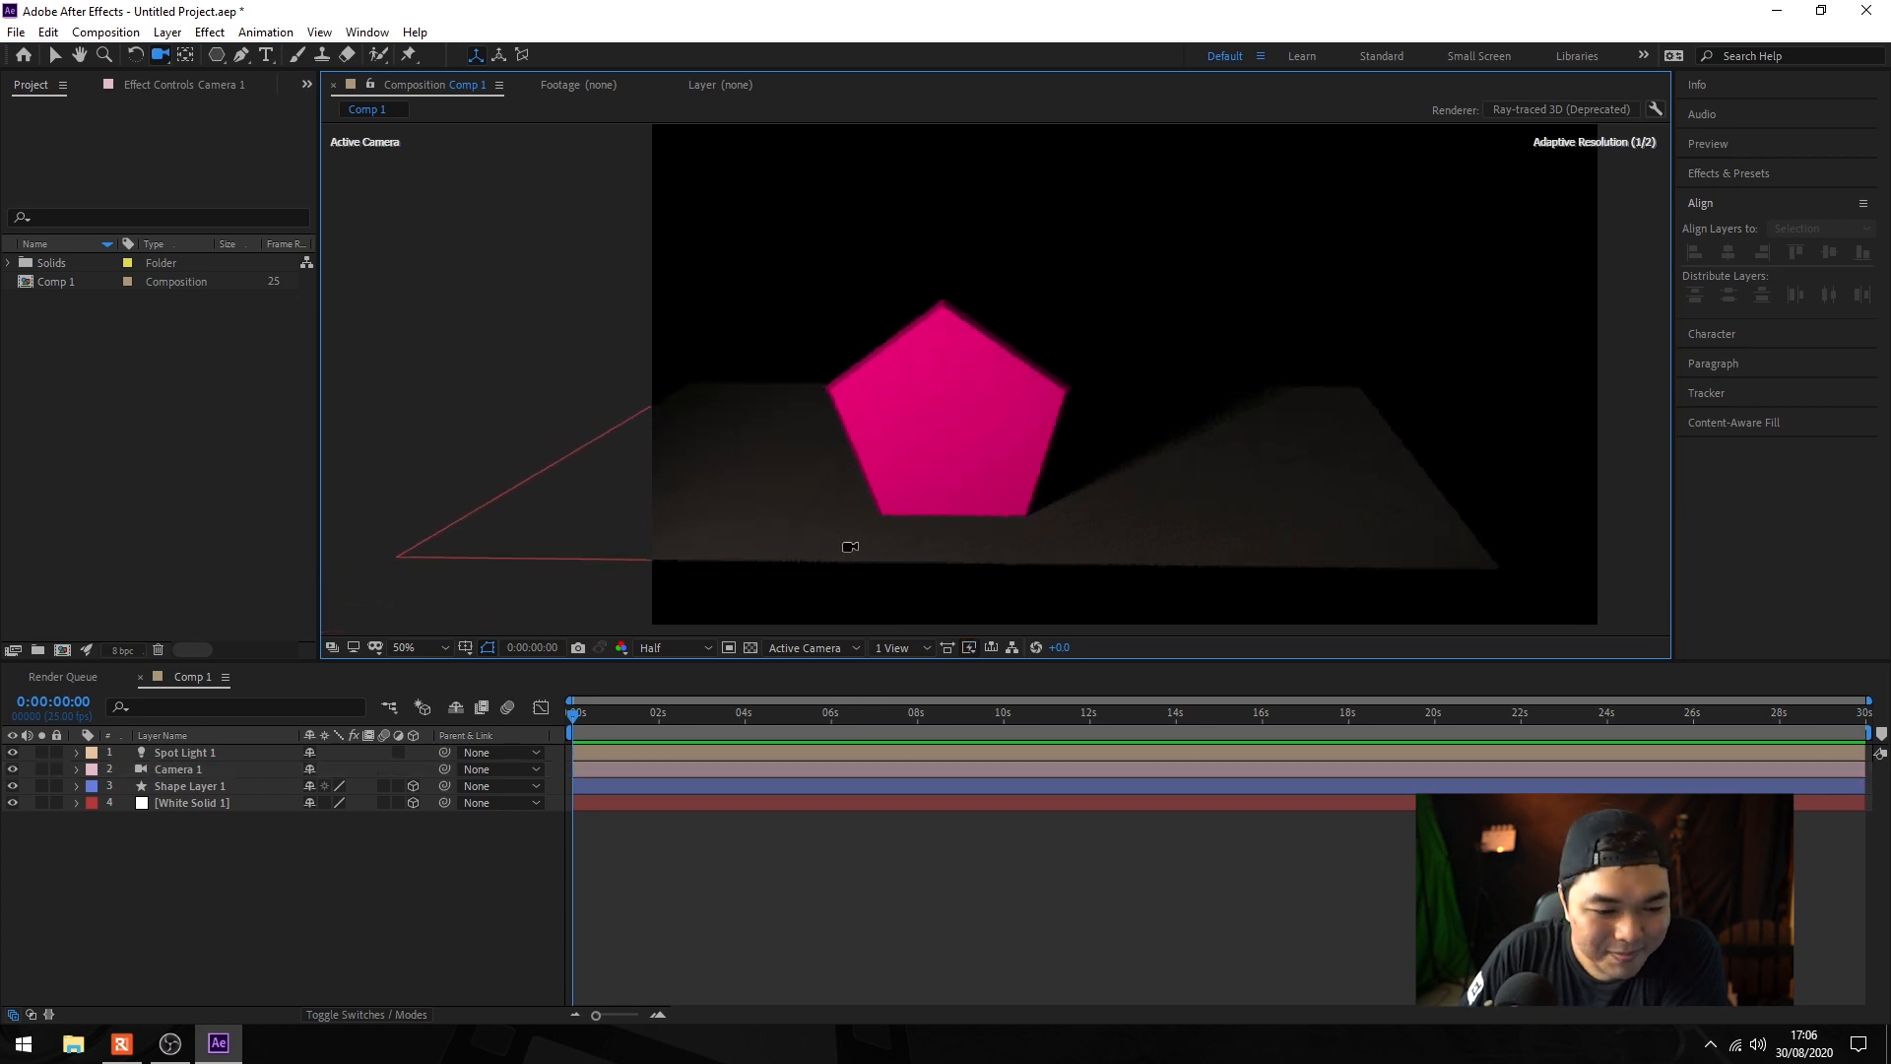
Step: Duplicate the pentagon layer and move the copy behind and to the right of the original, partly into its shadow
click(219, 786)
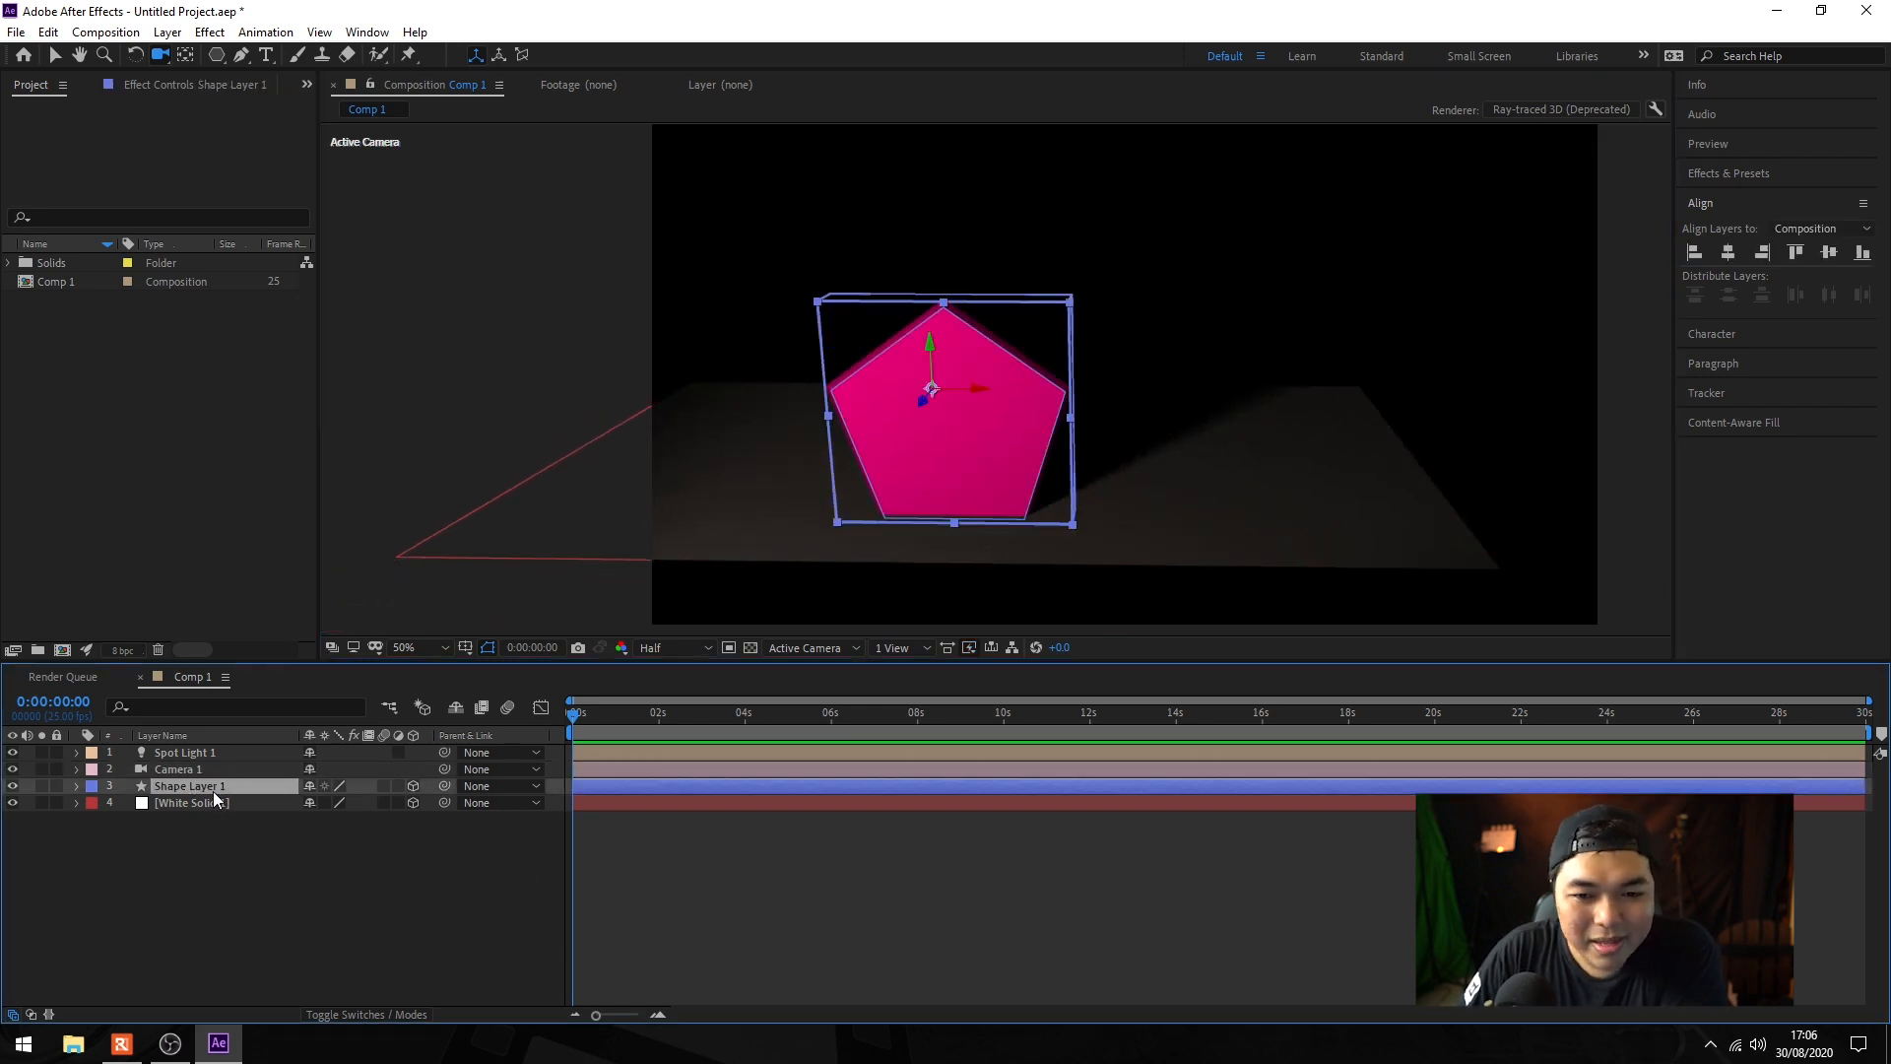
key(ctrl+d)
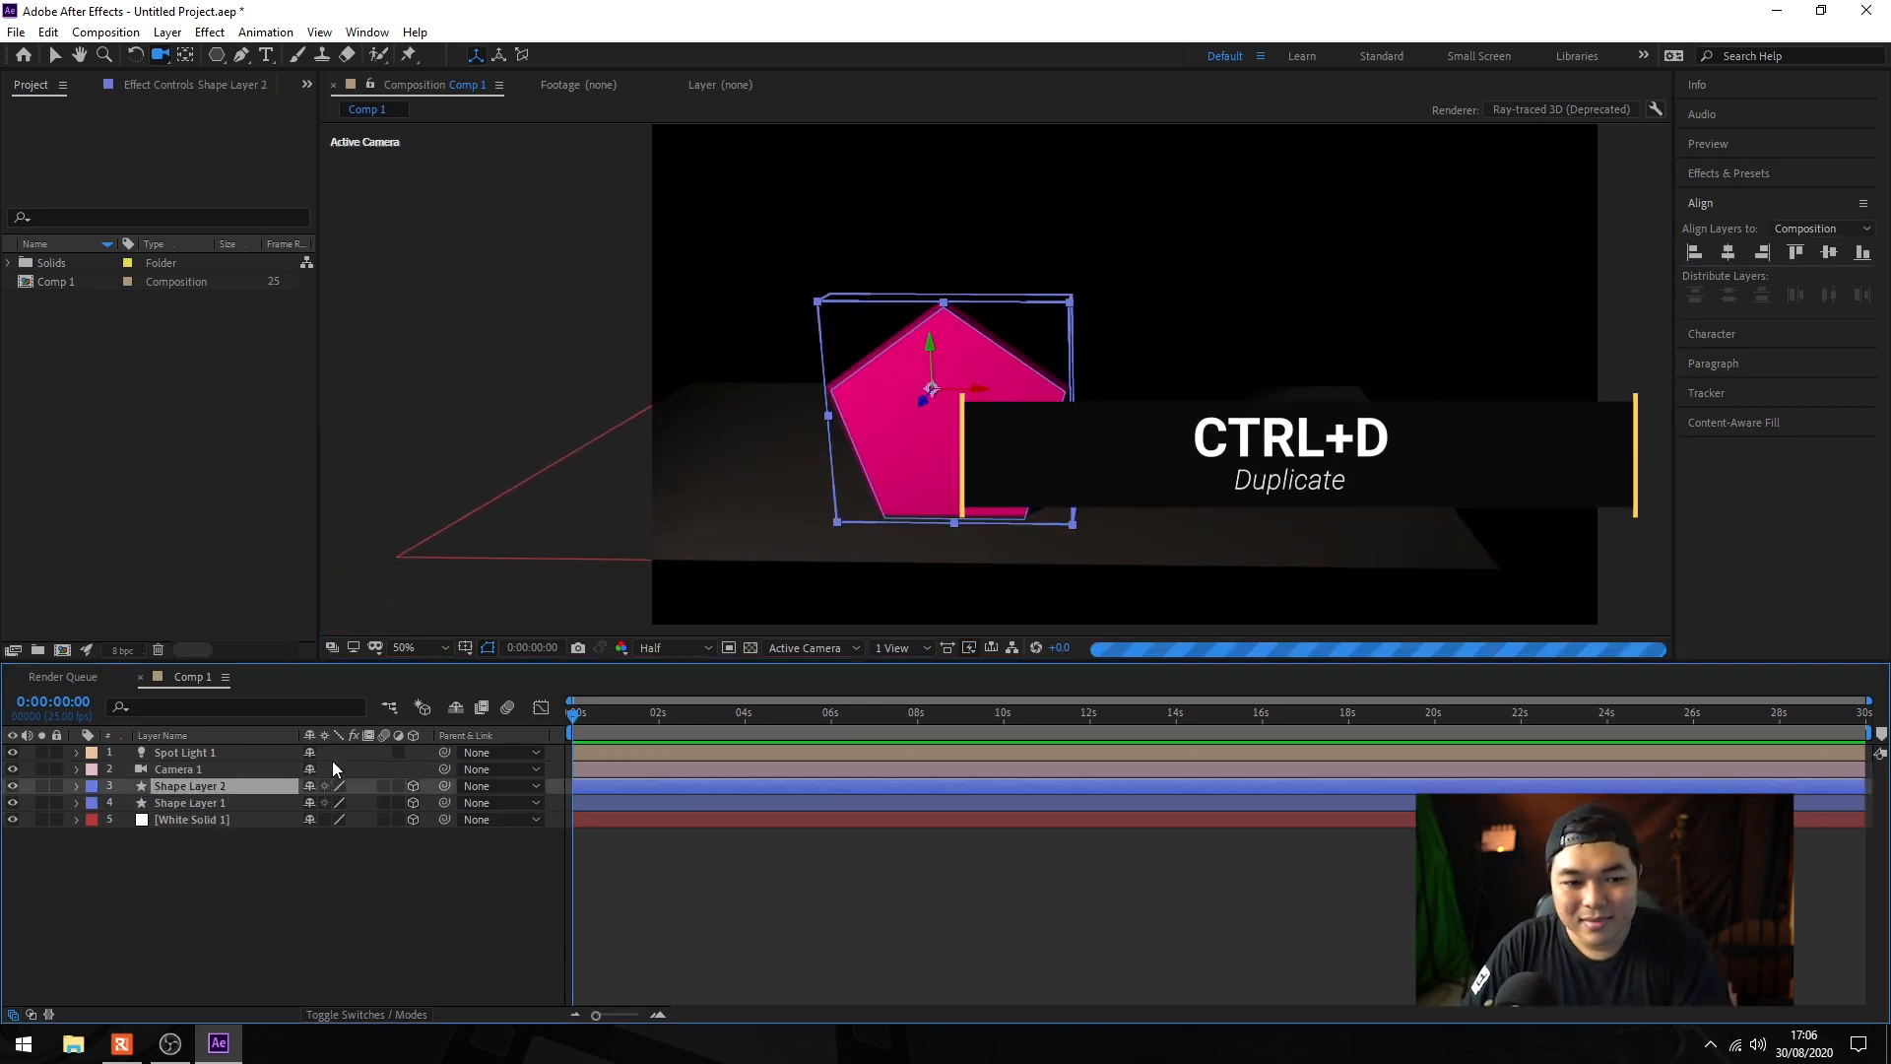
click(56, 56)
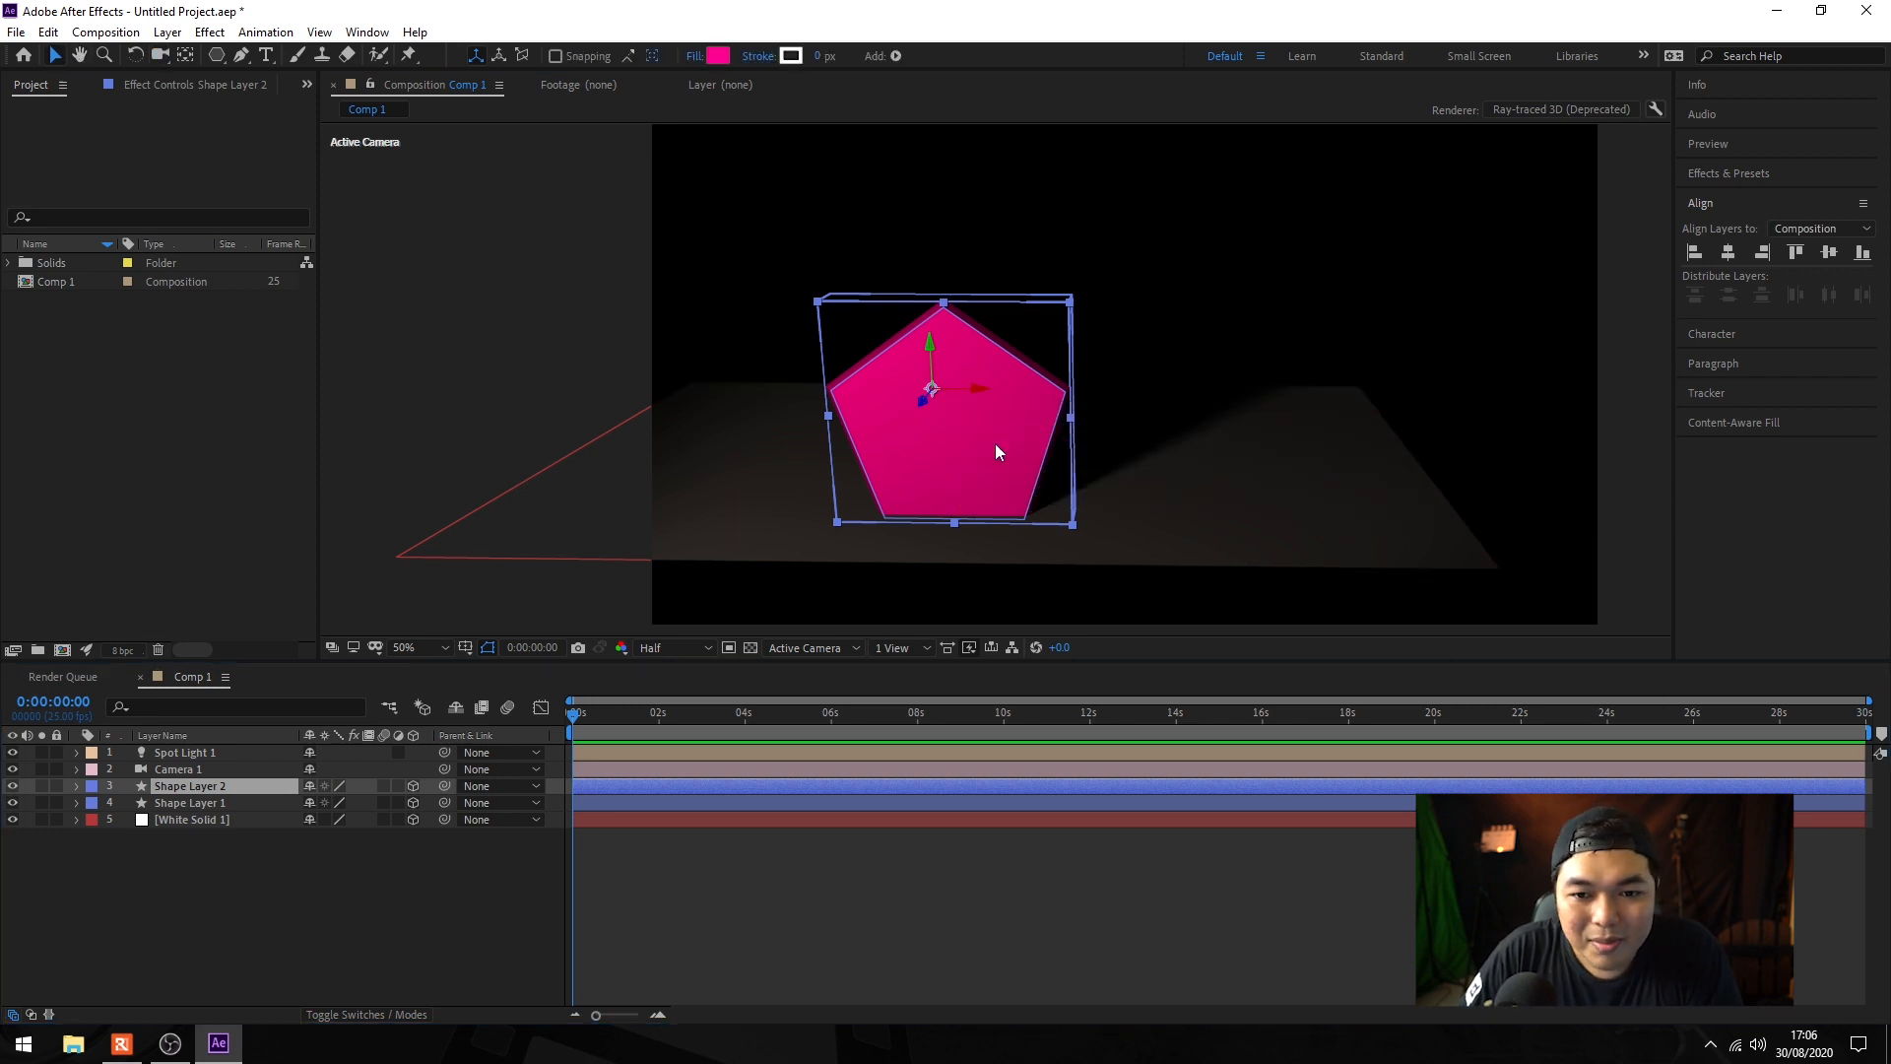
drag(918, 406, 1235, 392)
key(period)
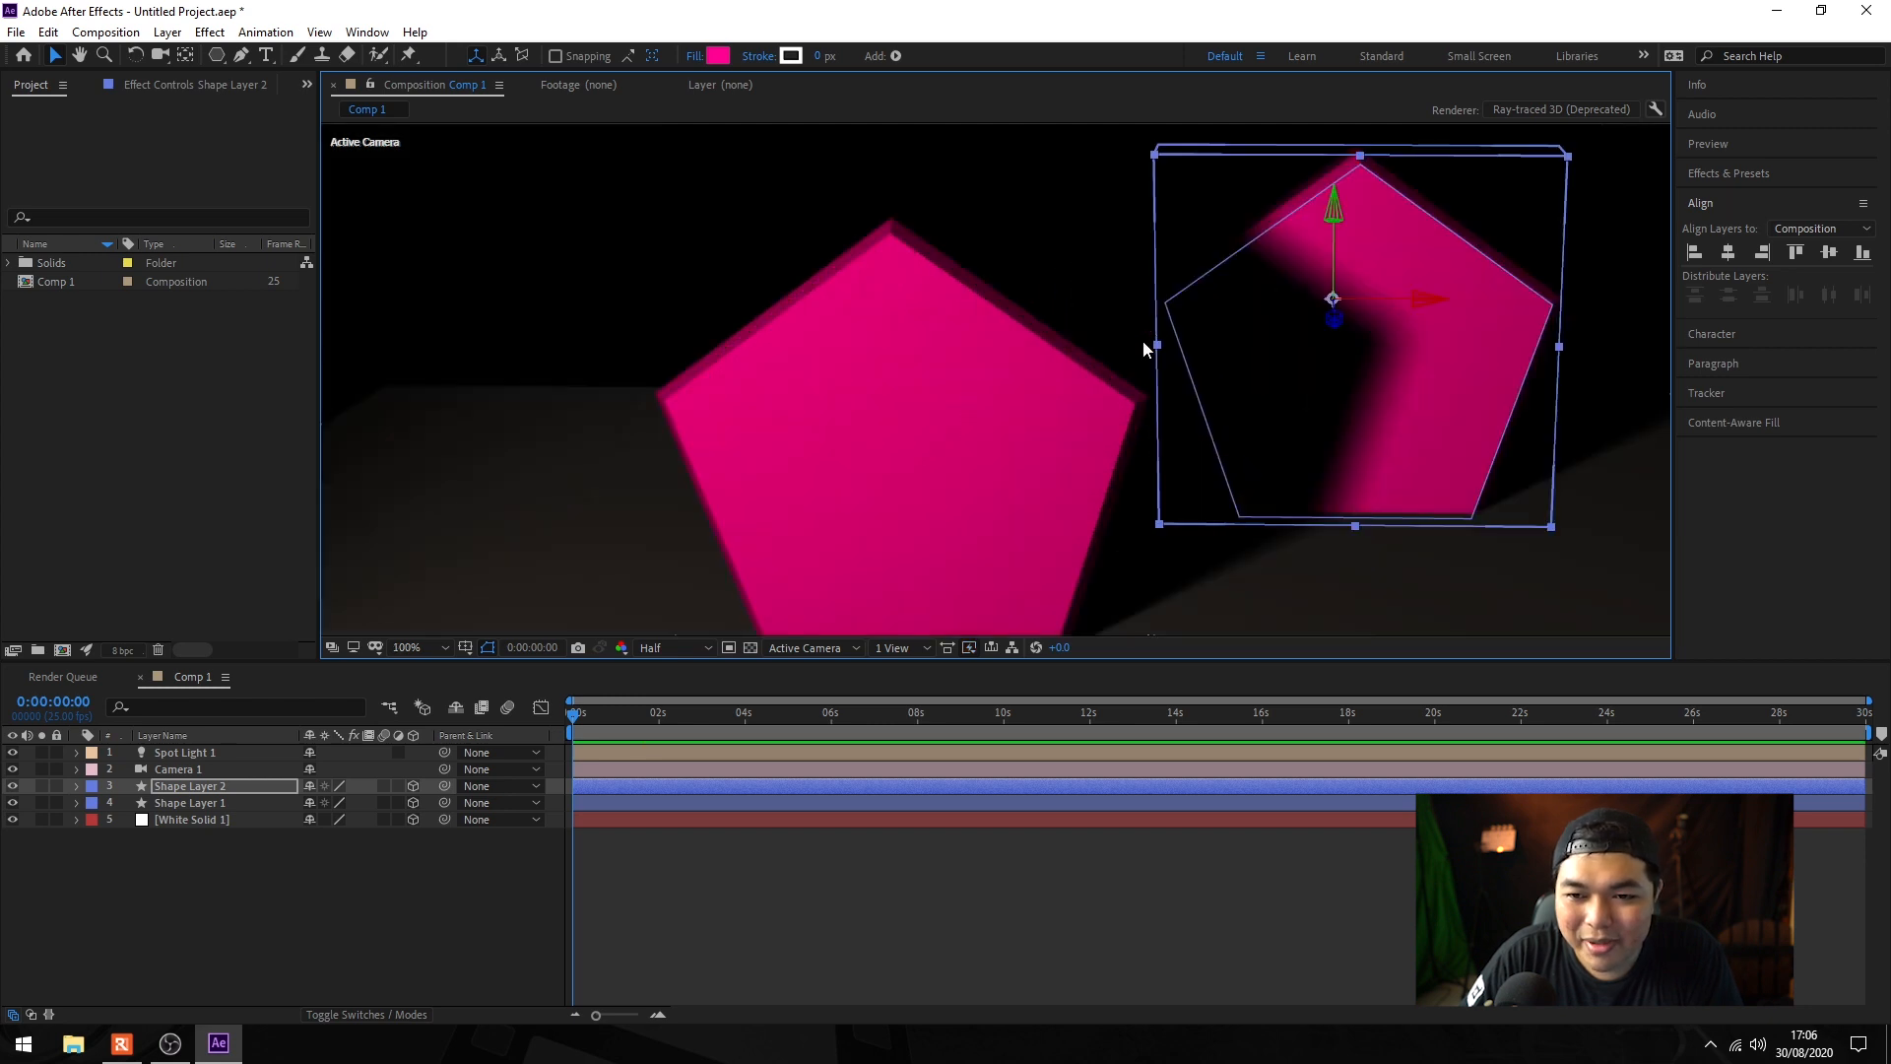
key(comma)
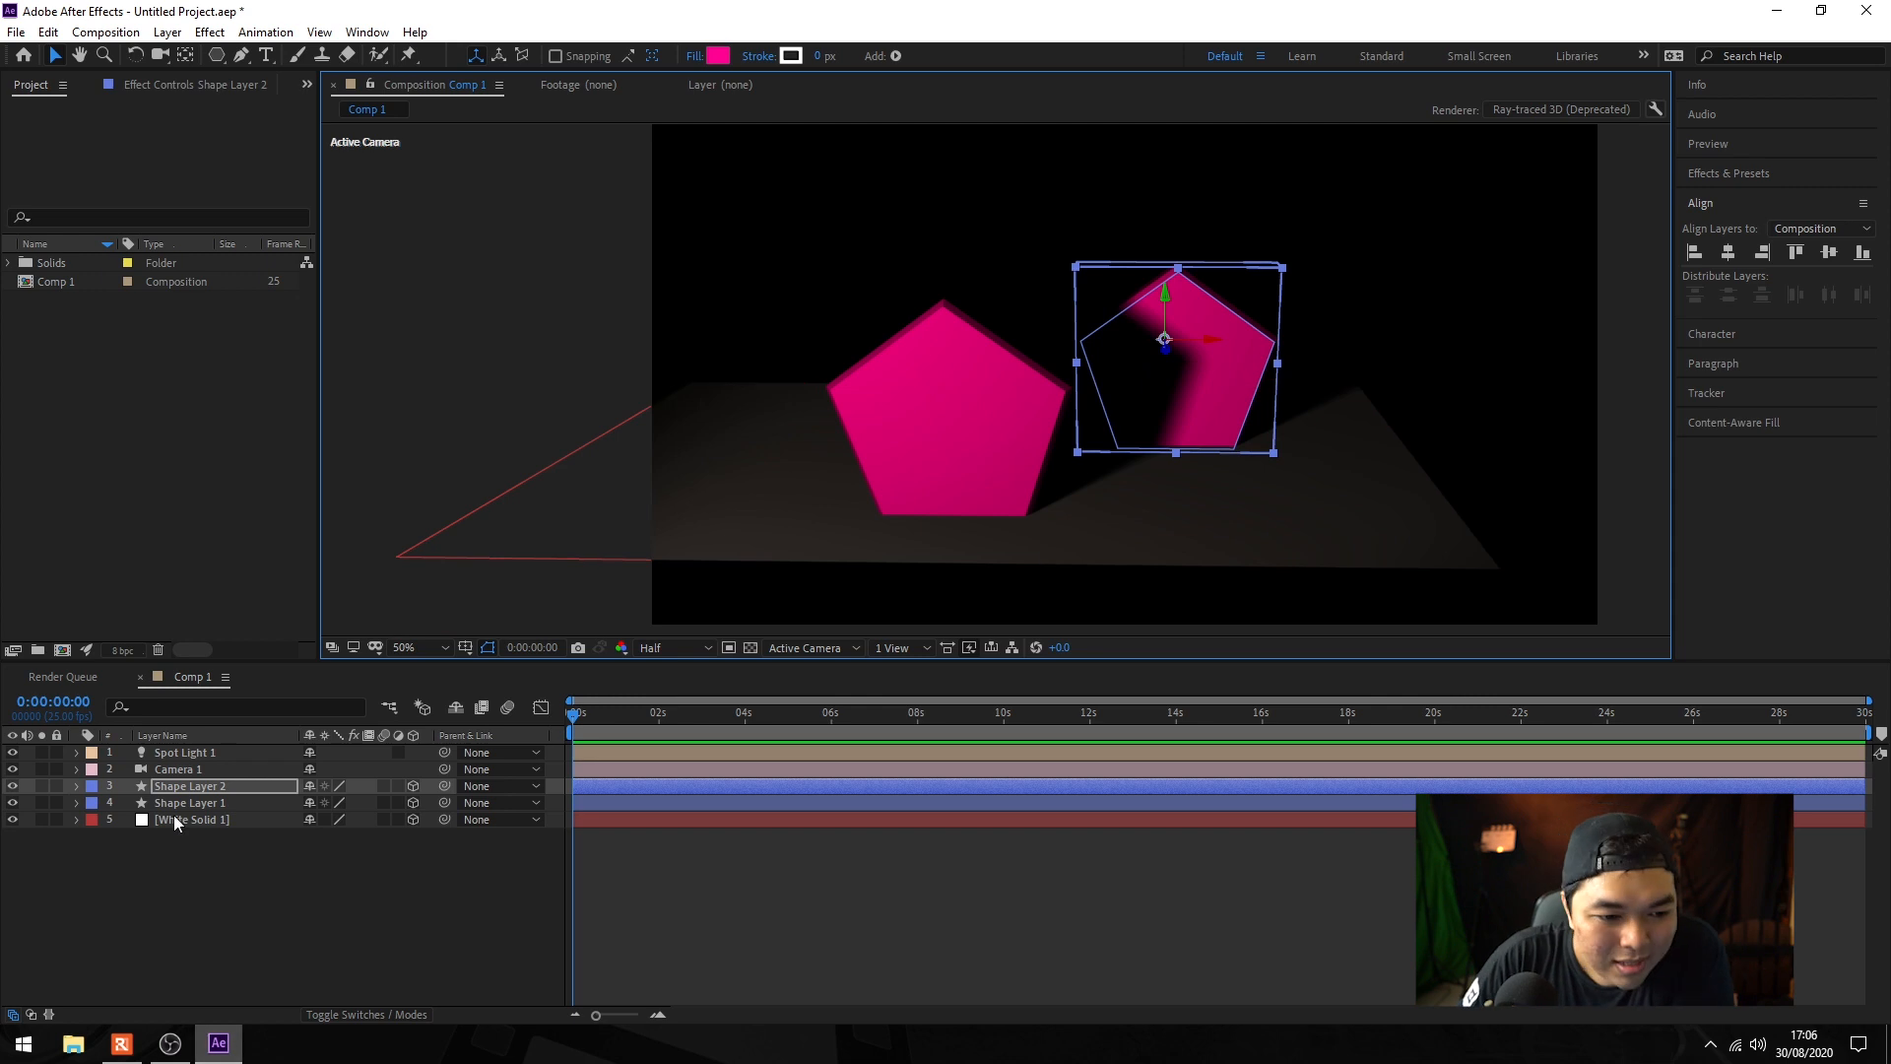
Step: Set the spot light's shadow darkness to 50%
click(228, 758)
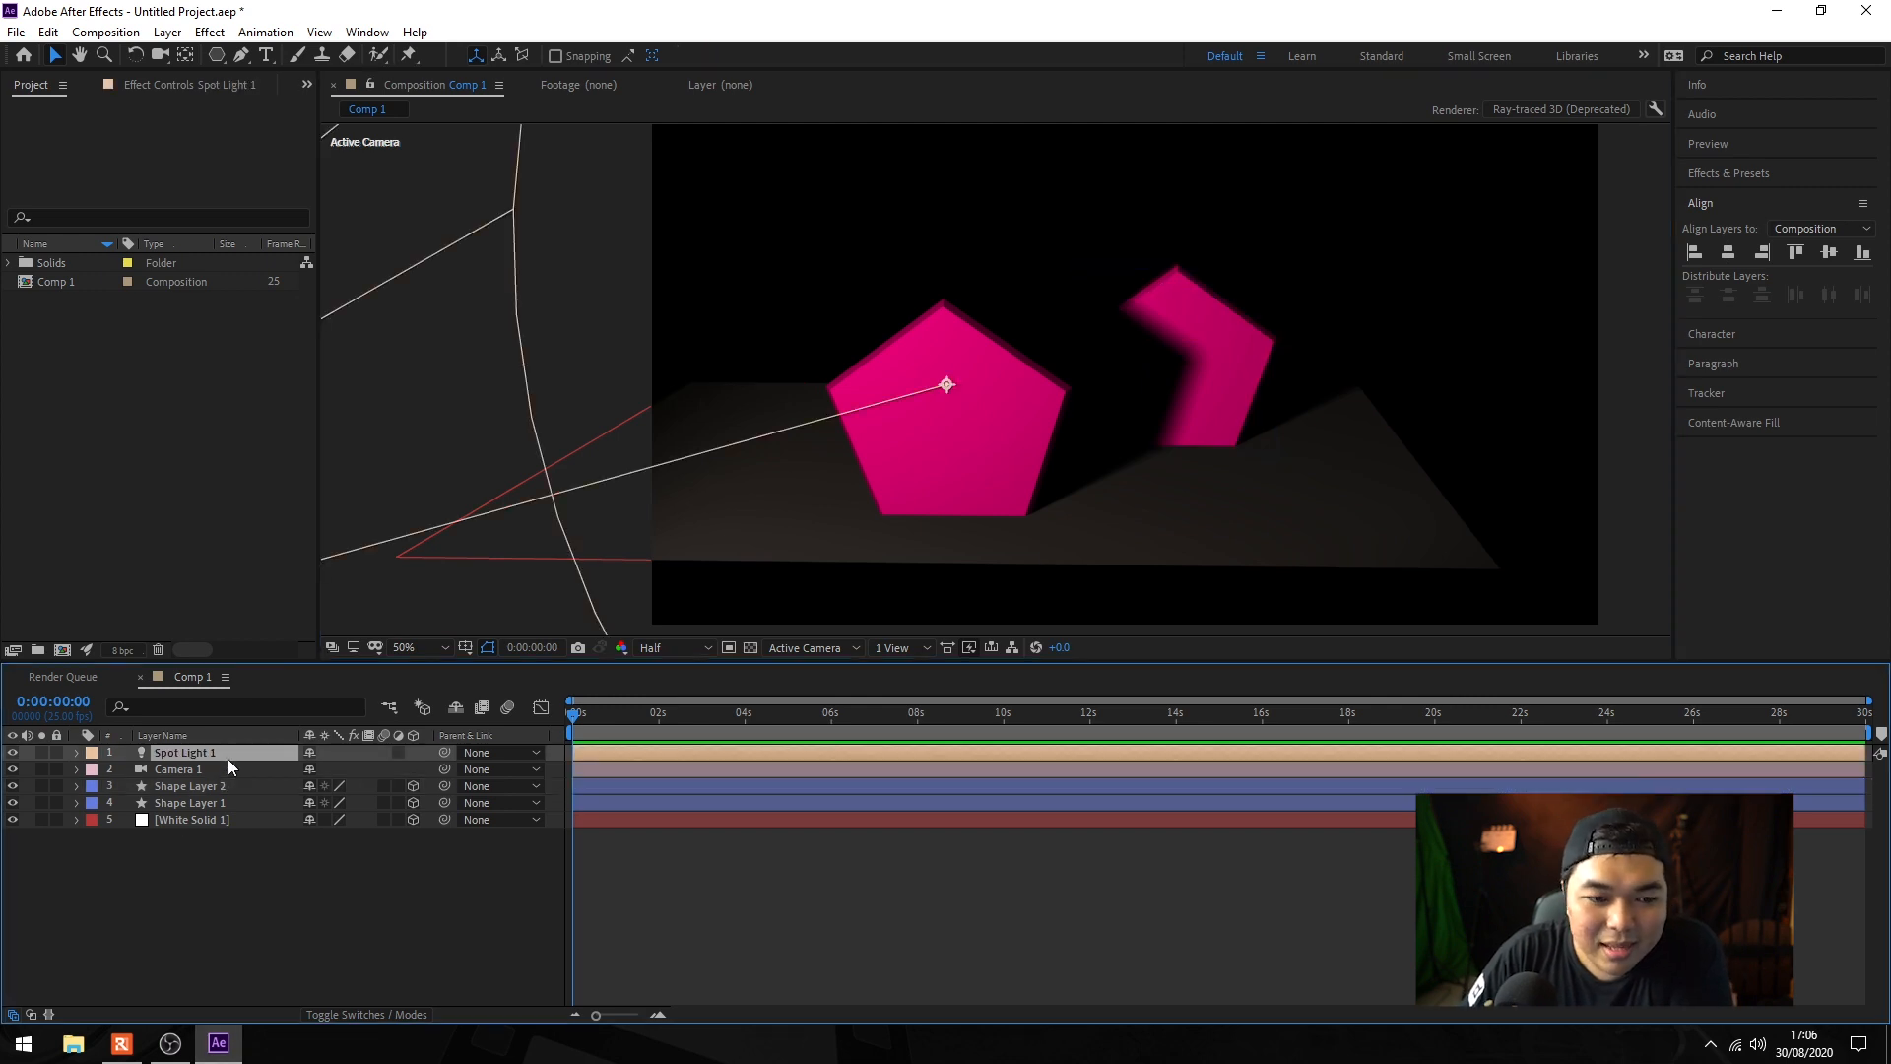
double_click(227, 754)
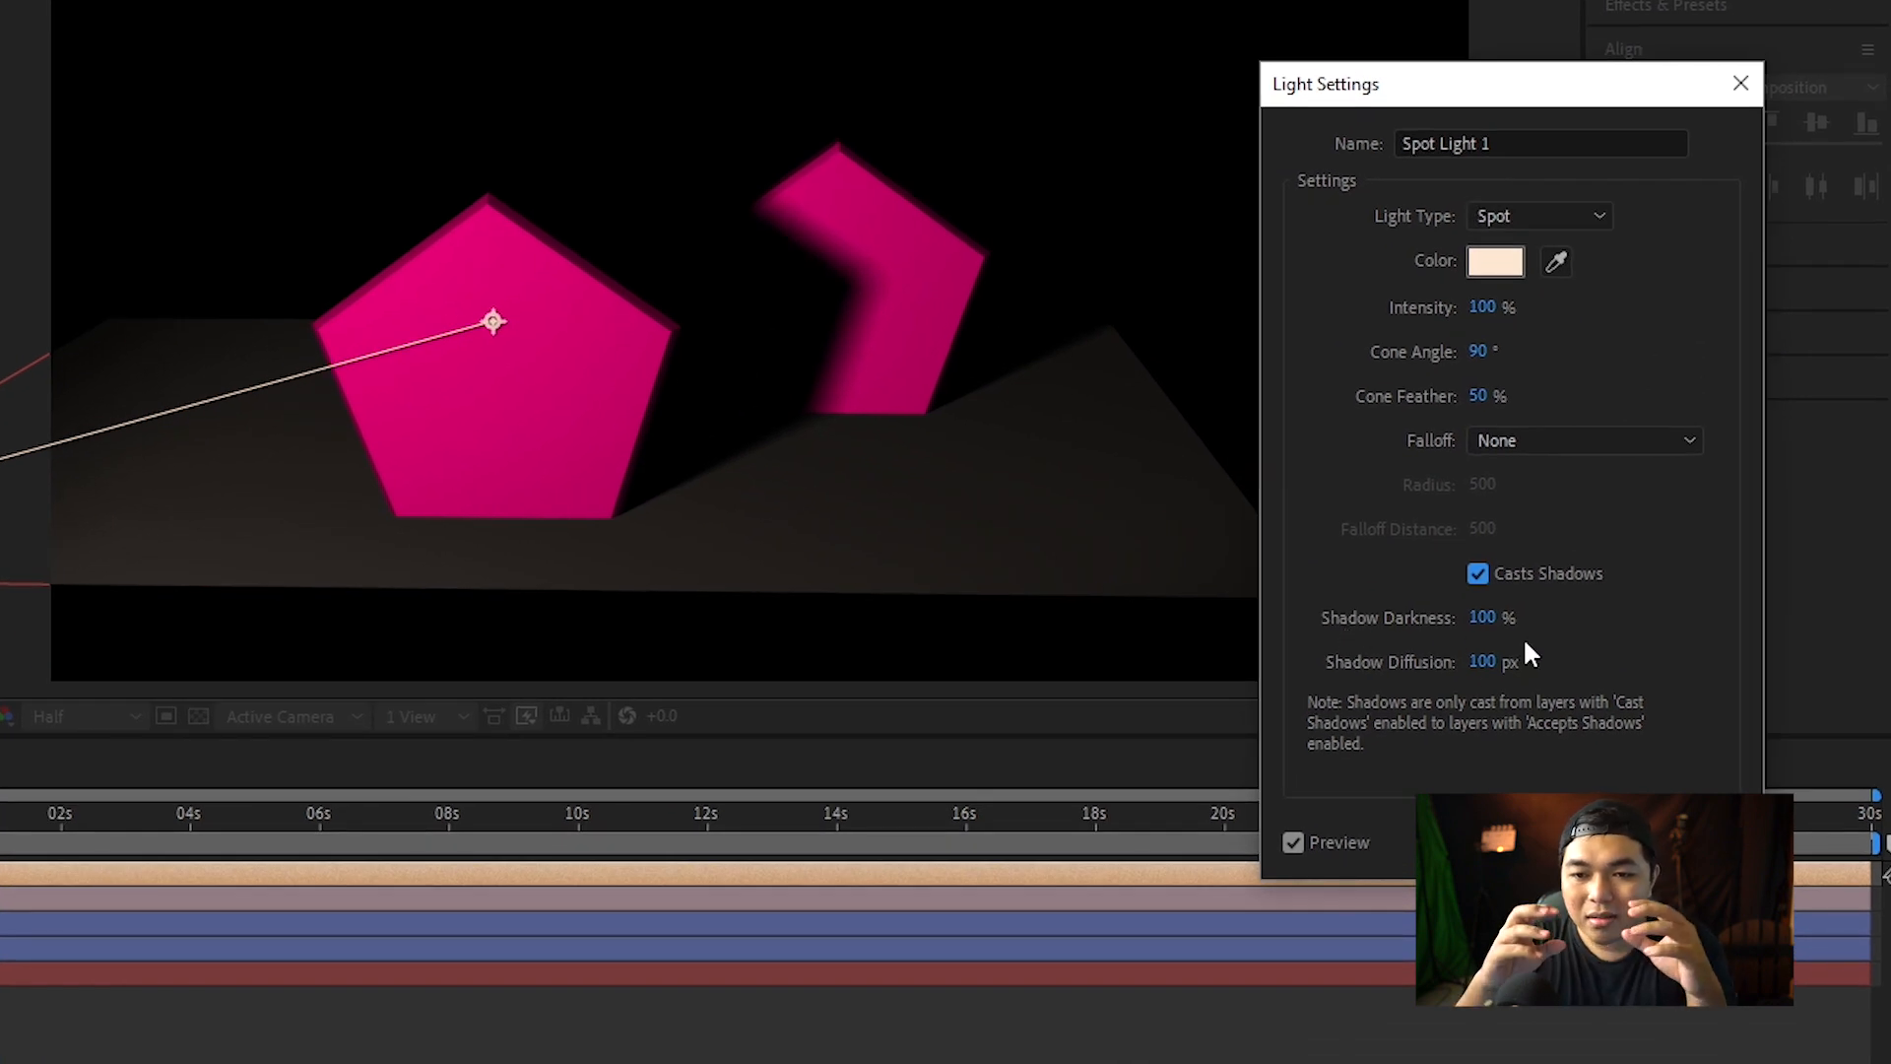
click(1485, 614)
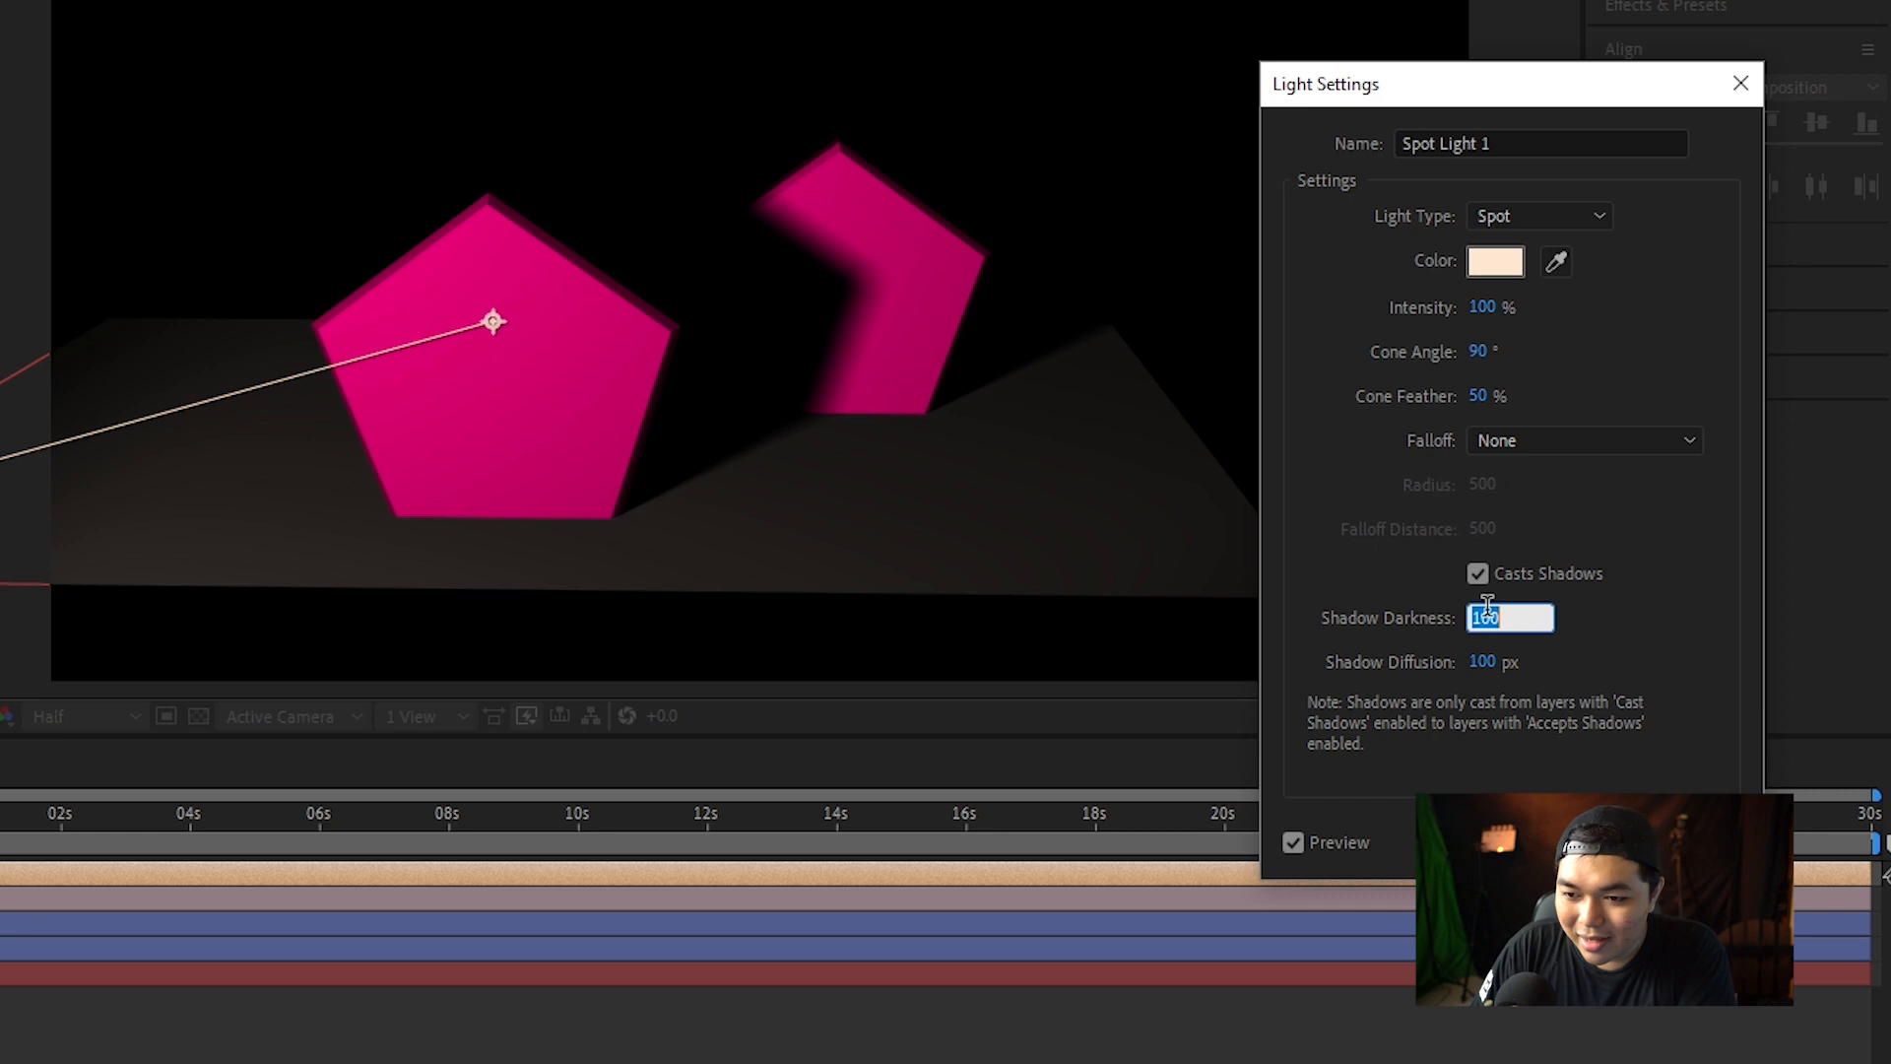
text(50)
key(Return)
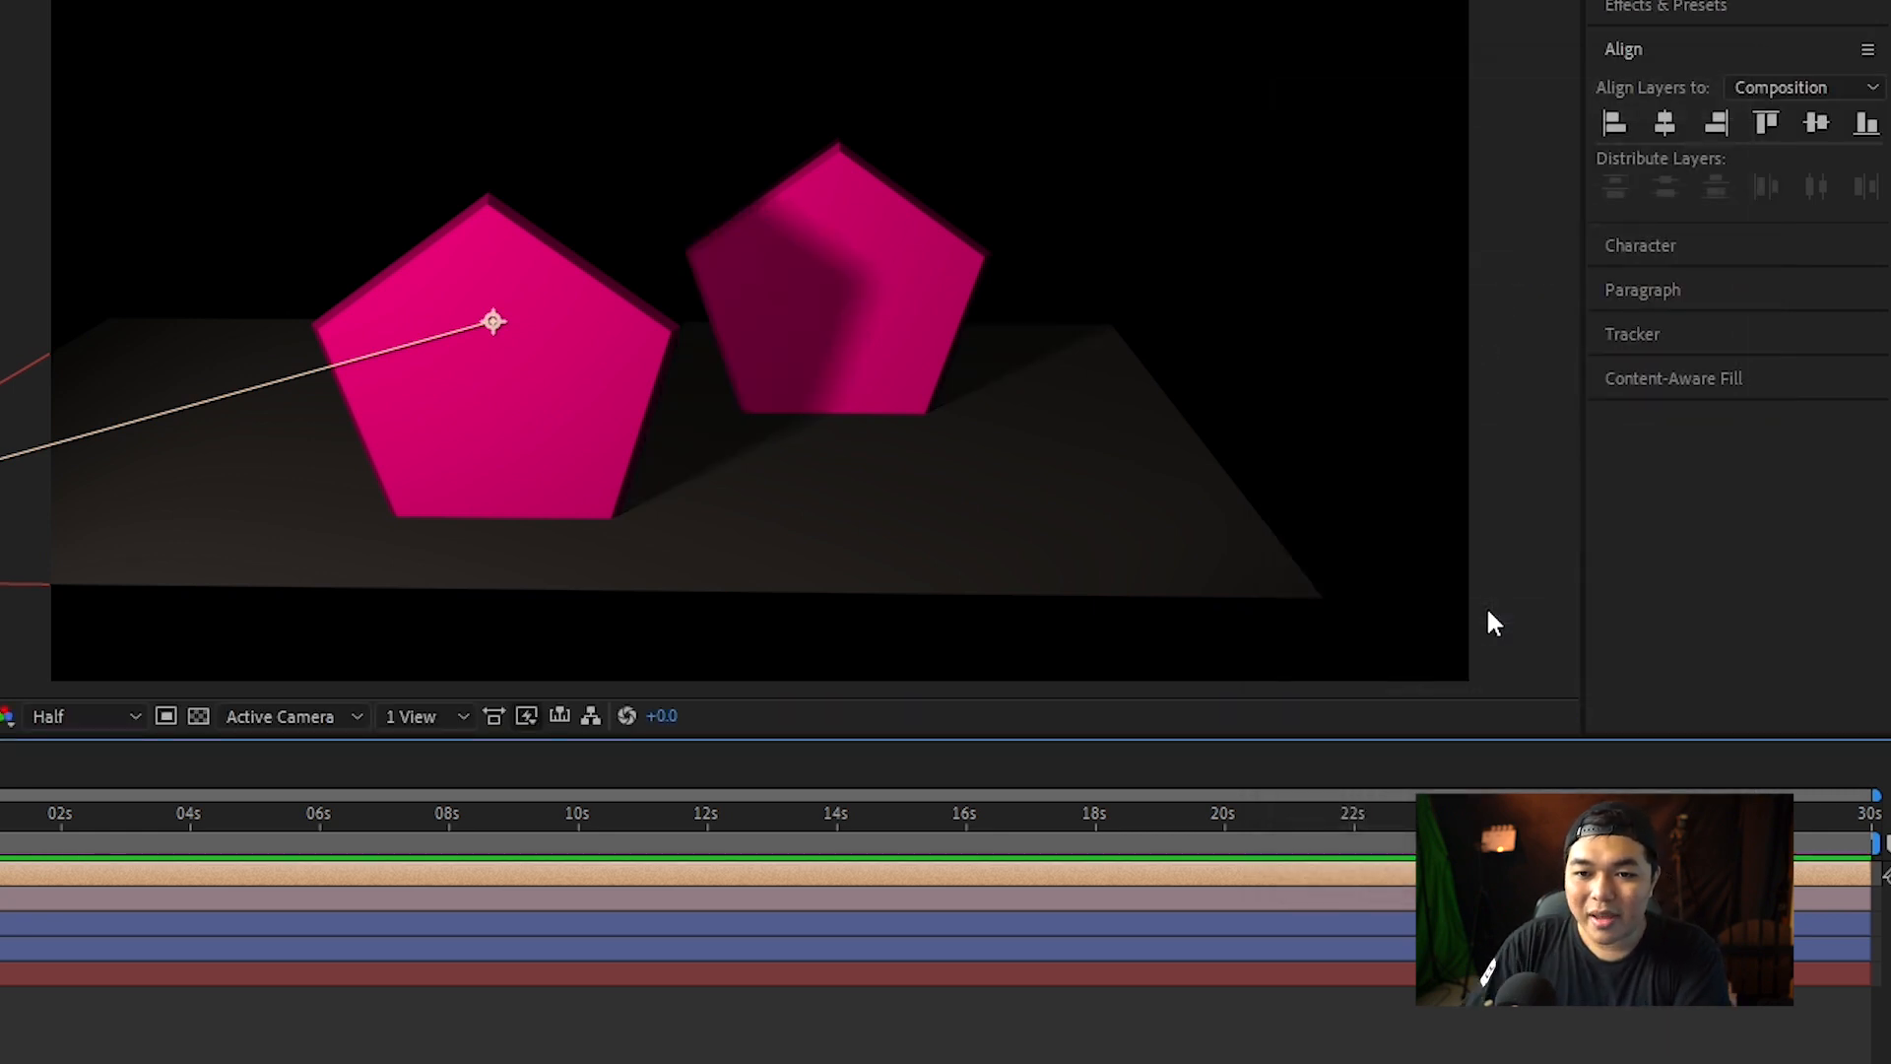
Step: Set the spot light's shadow diffusion to 120 px
key(ctrl+shift+y)
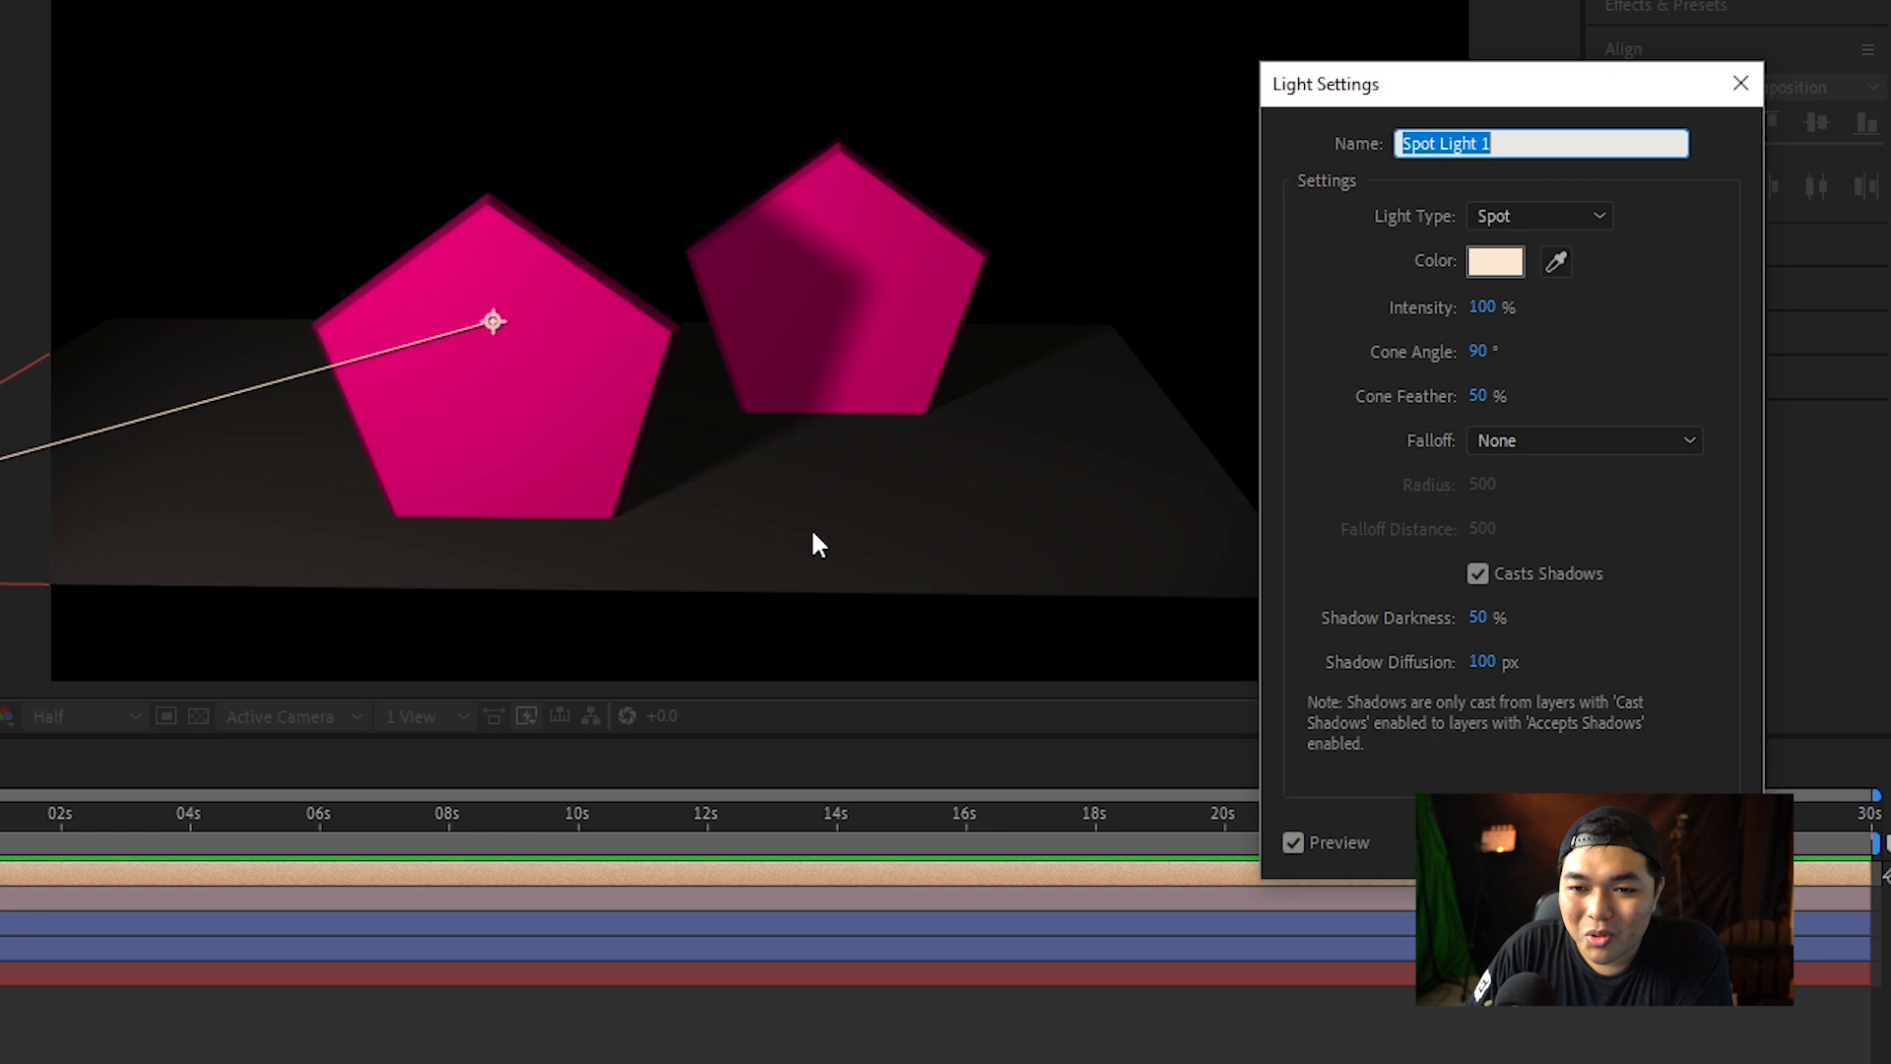
click(1499, 663)
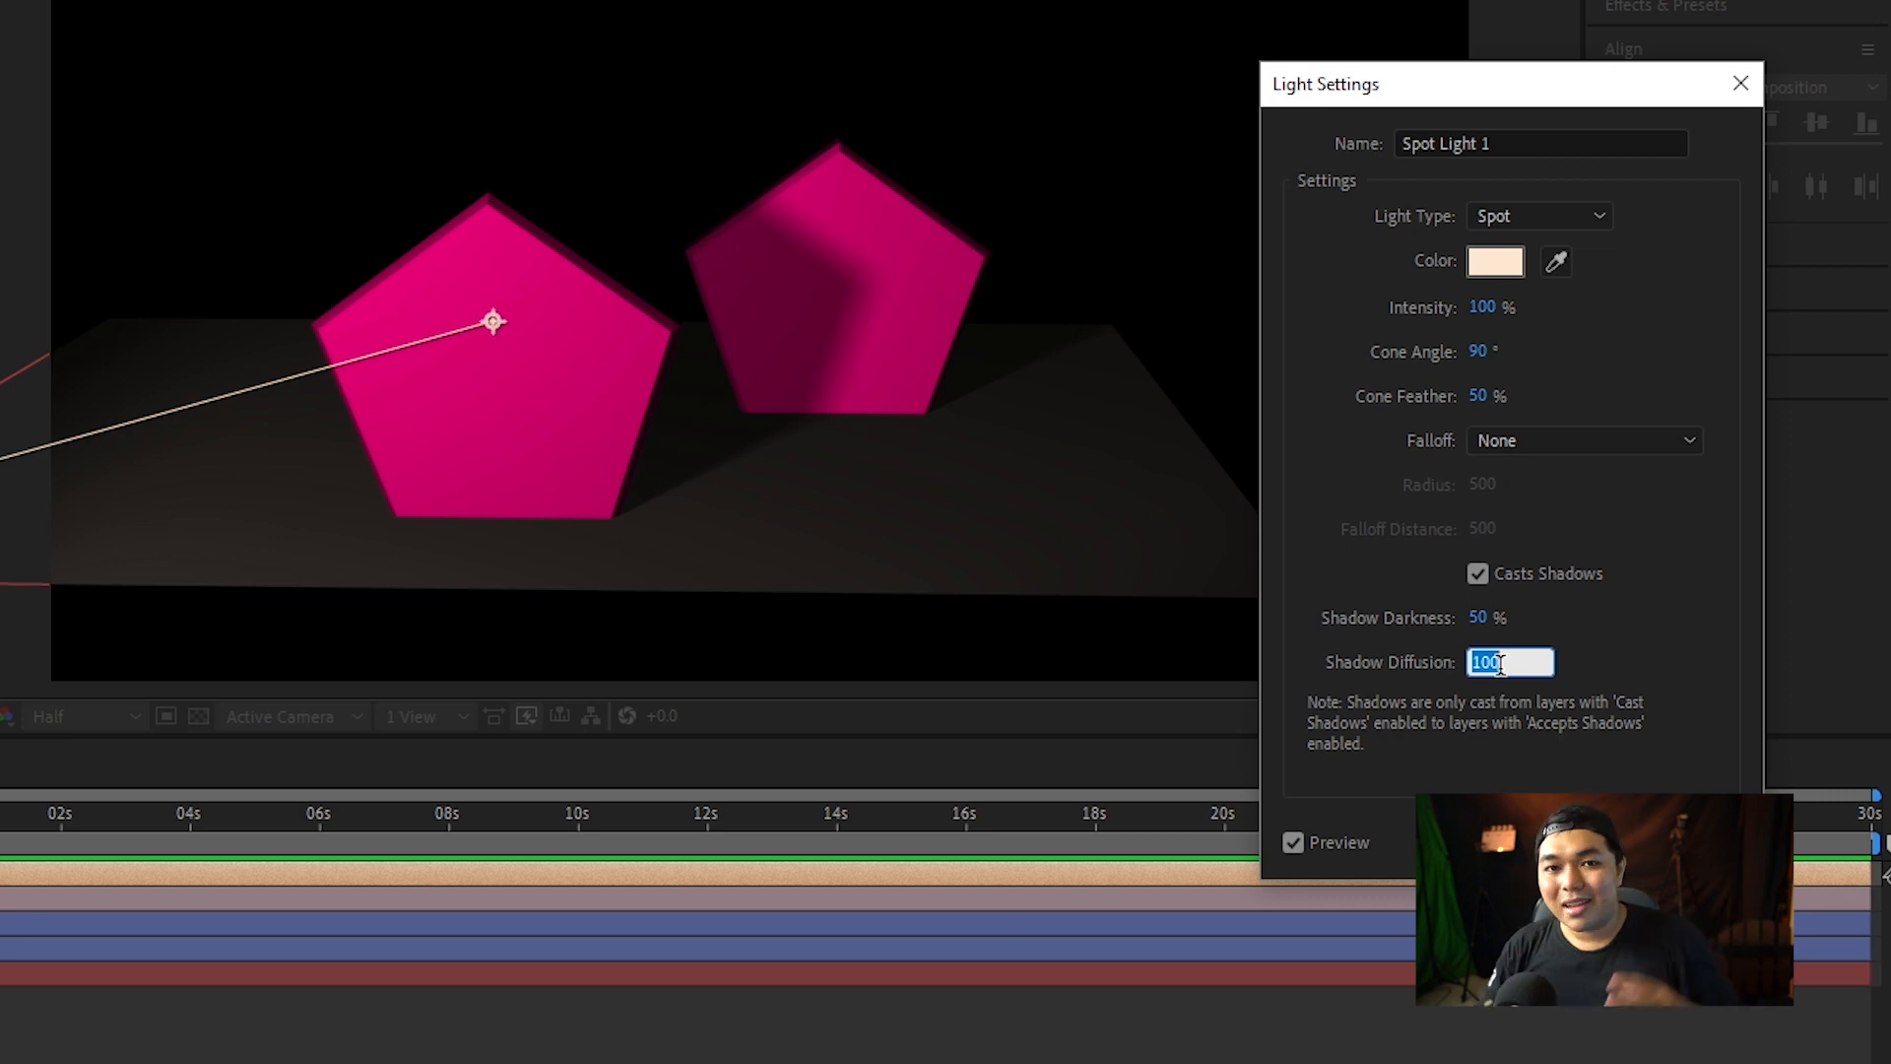
click(1659, 641)
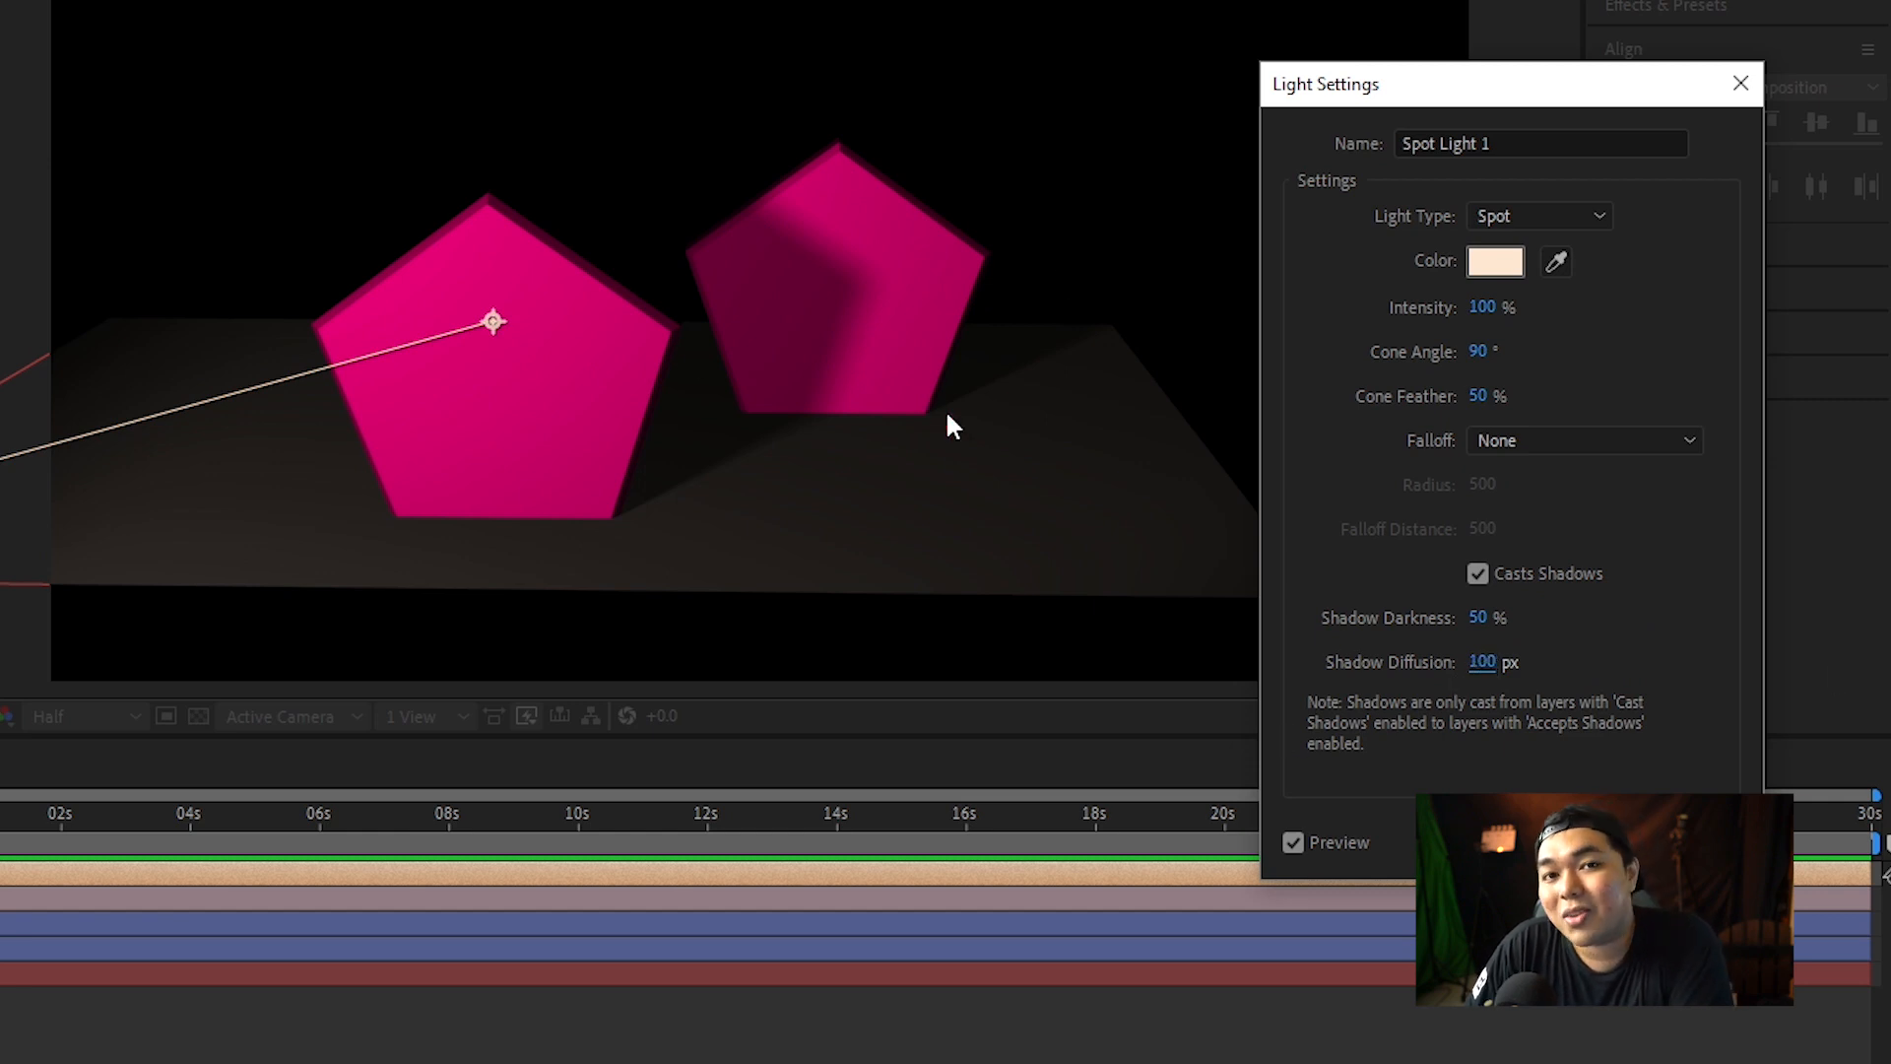
click(1497, 670)
text(120)
click(1635, 730)
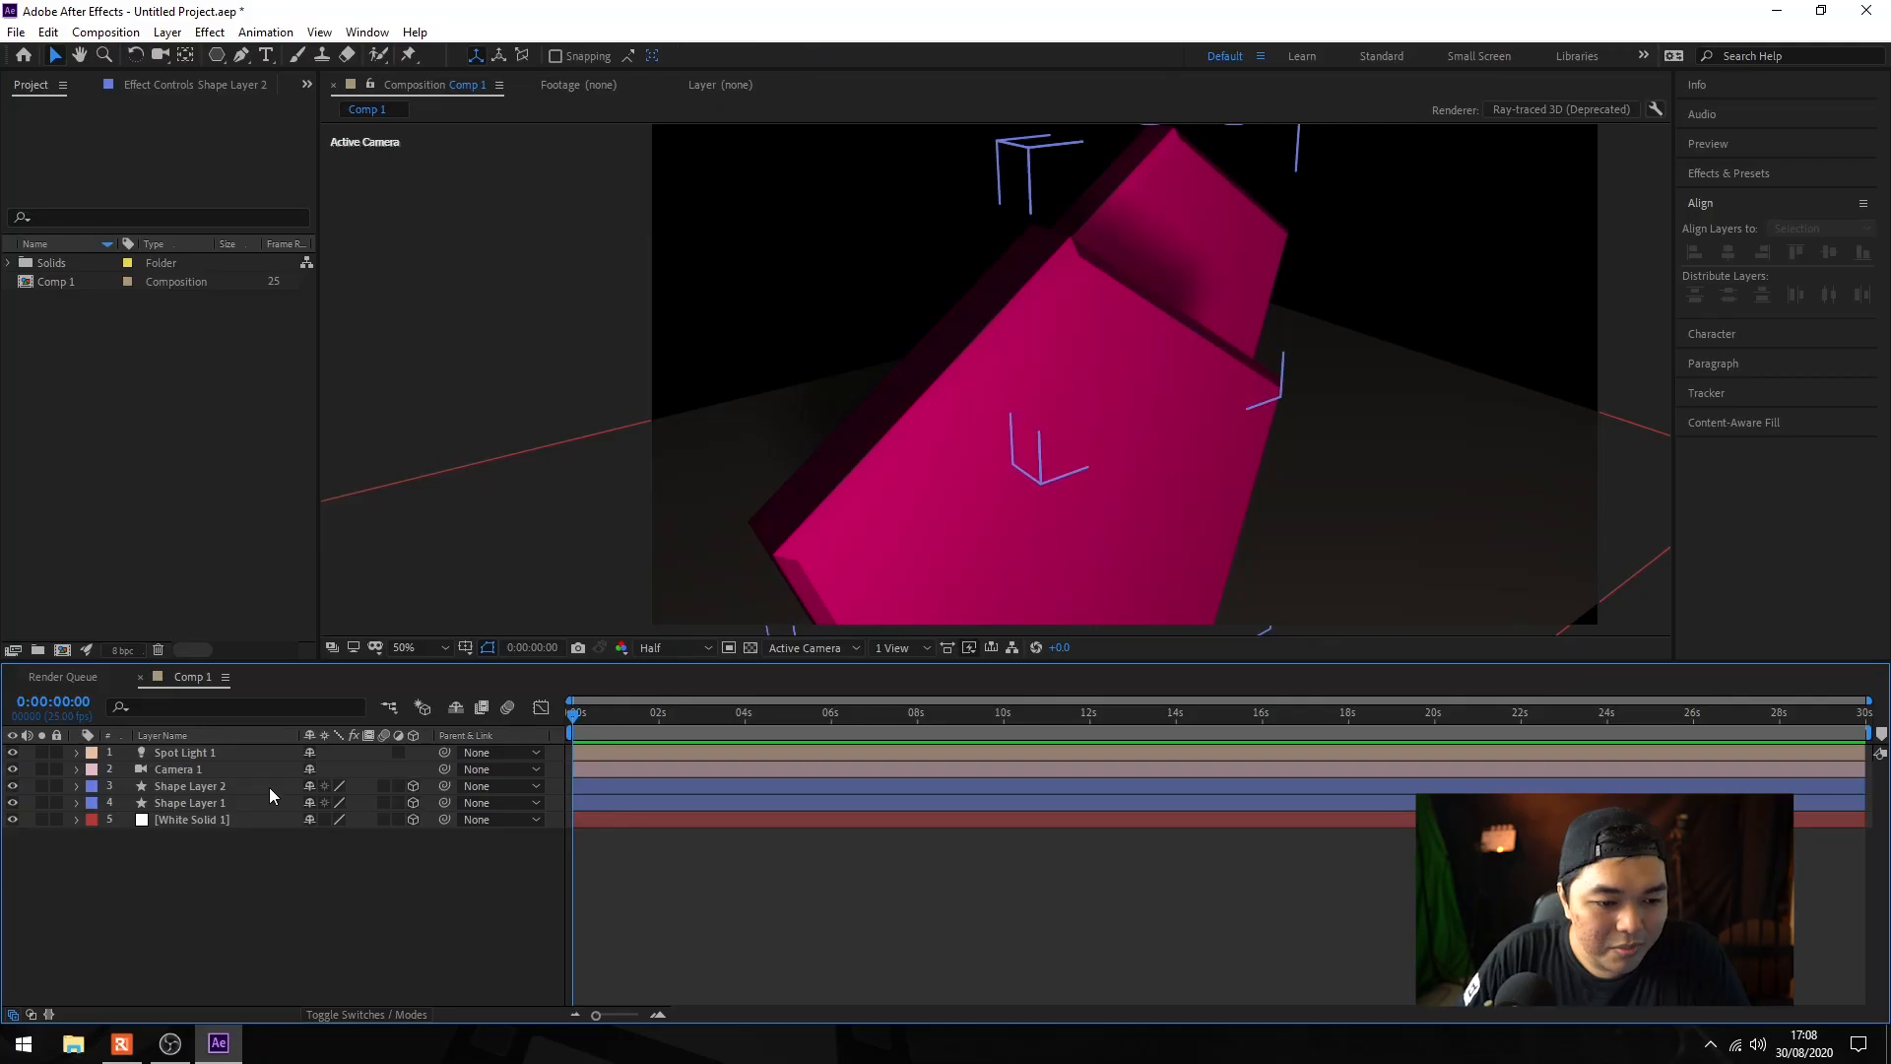
Step: Change the rear pentagon's fill colour to bright green 60FF00
click(274, 786)
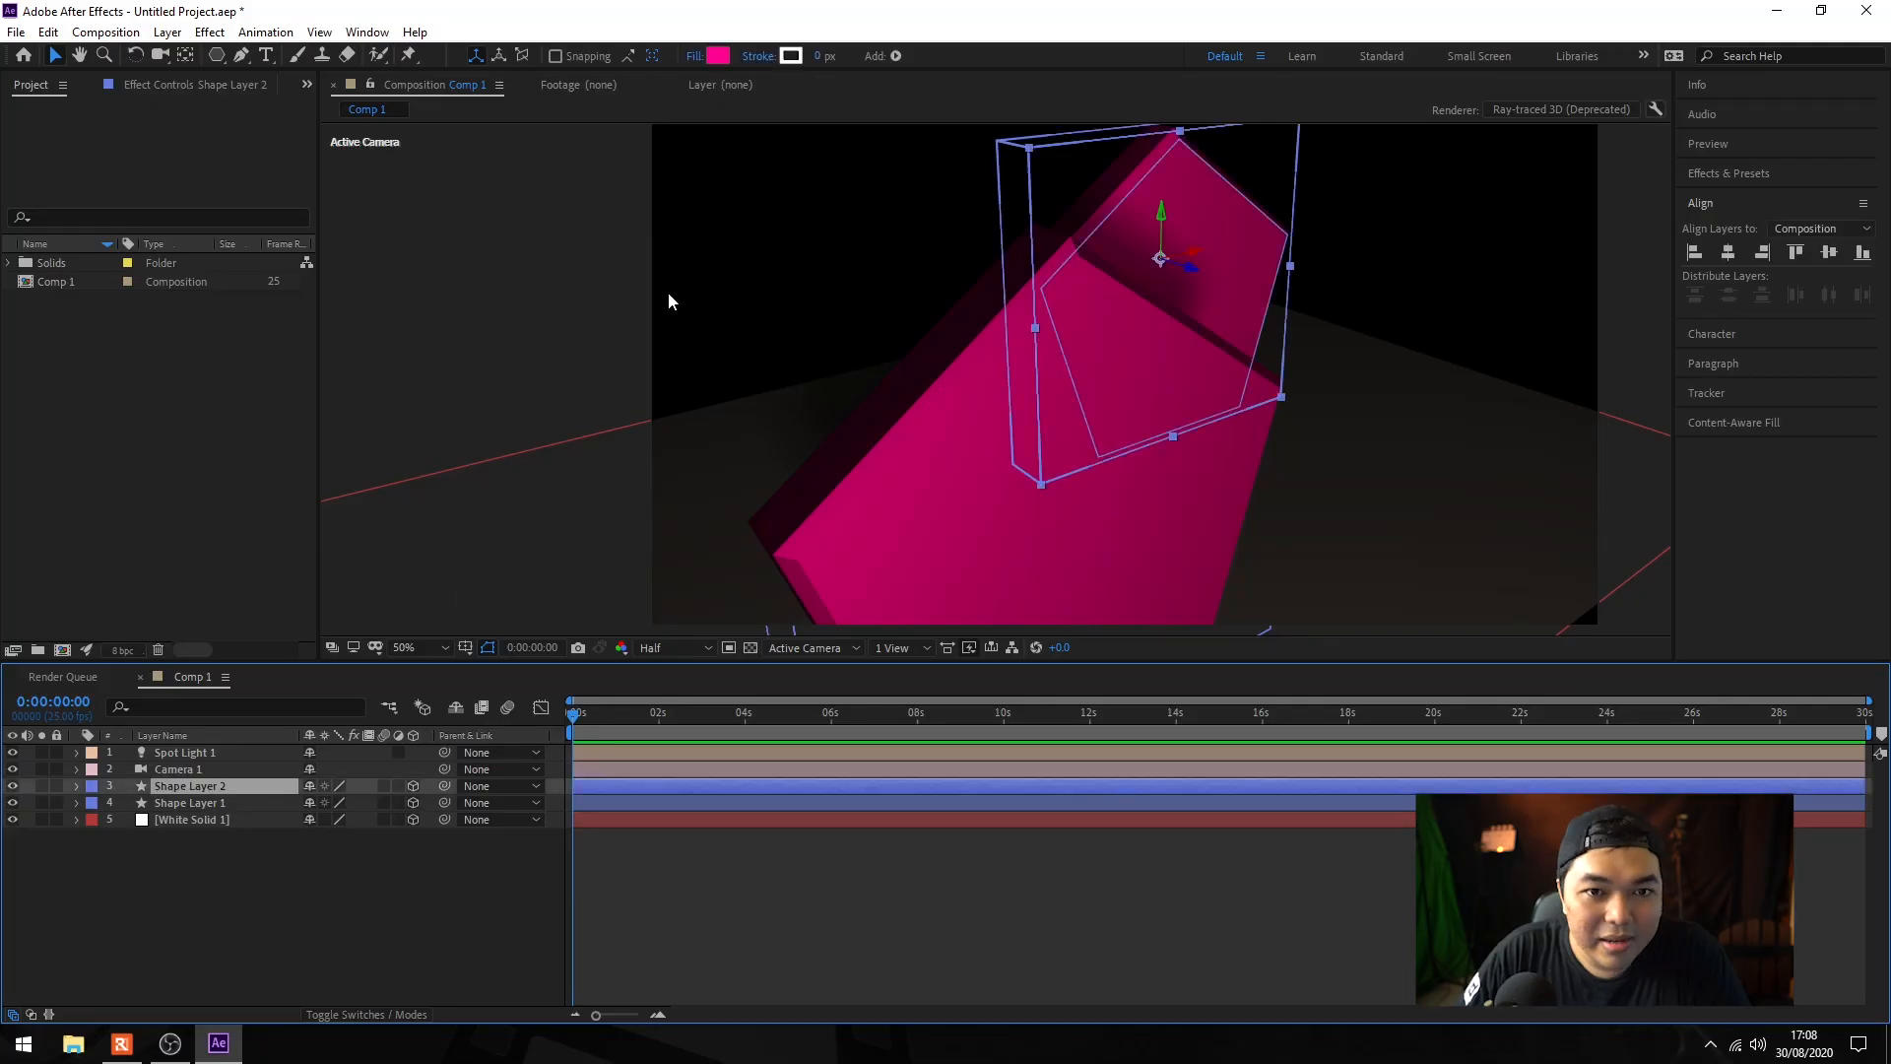
click(718, 56)
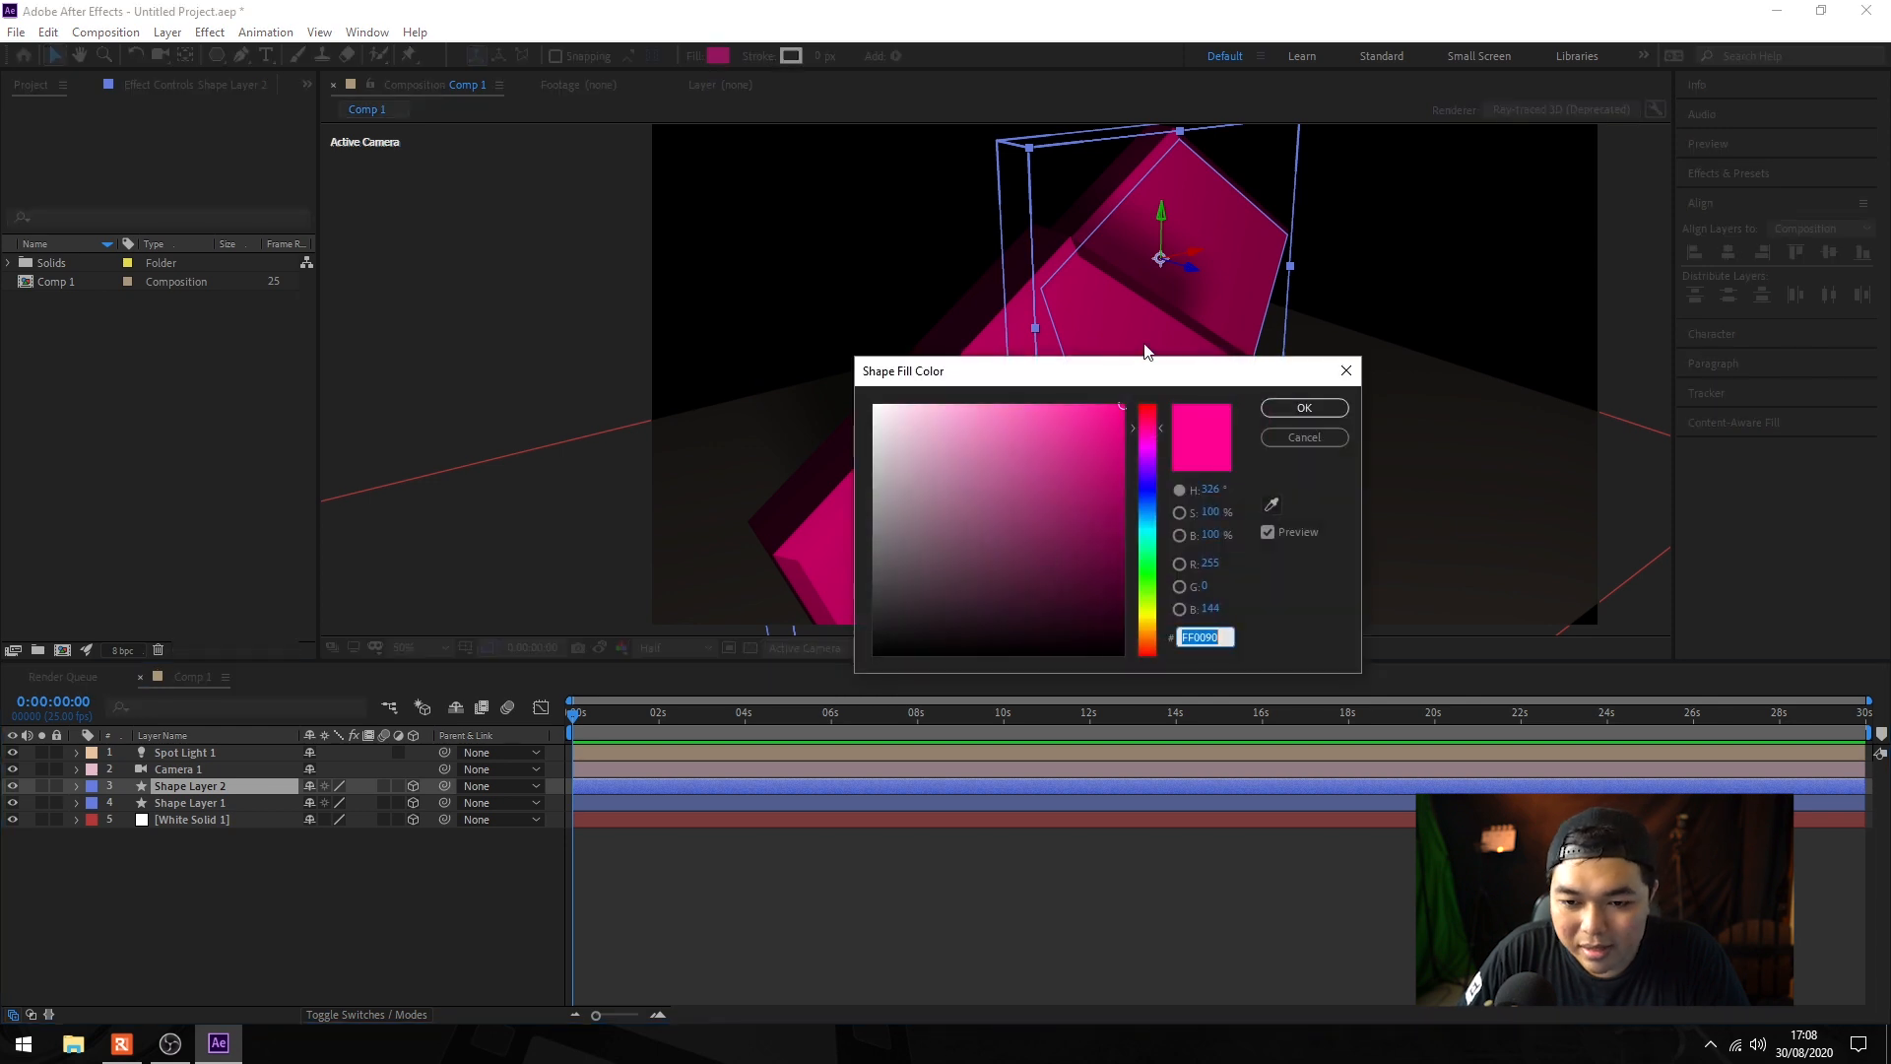
mouse_move(1150, 495)
mouse_down()
mouse_move(1150, 477)
mouse_move(1158, 587)
mouse_up()
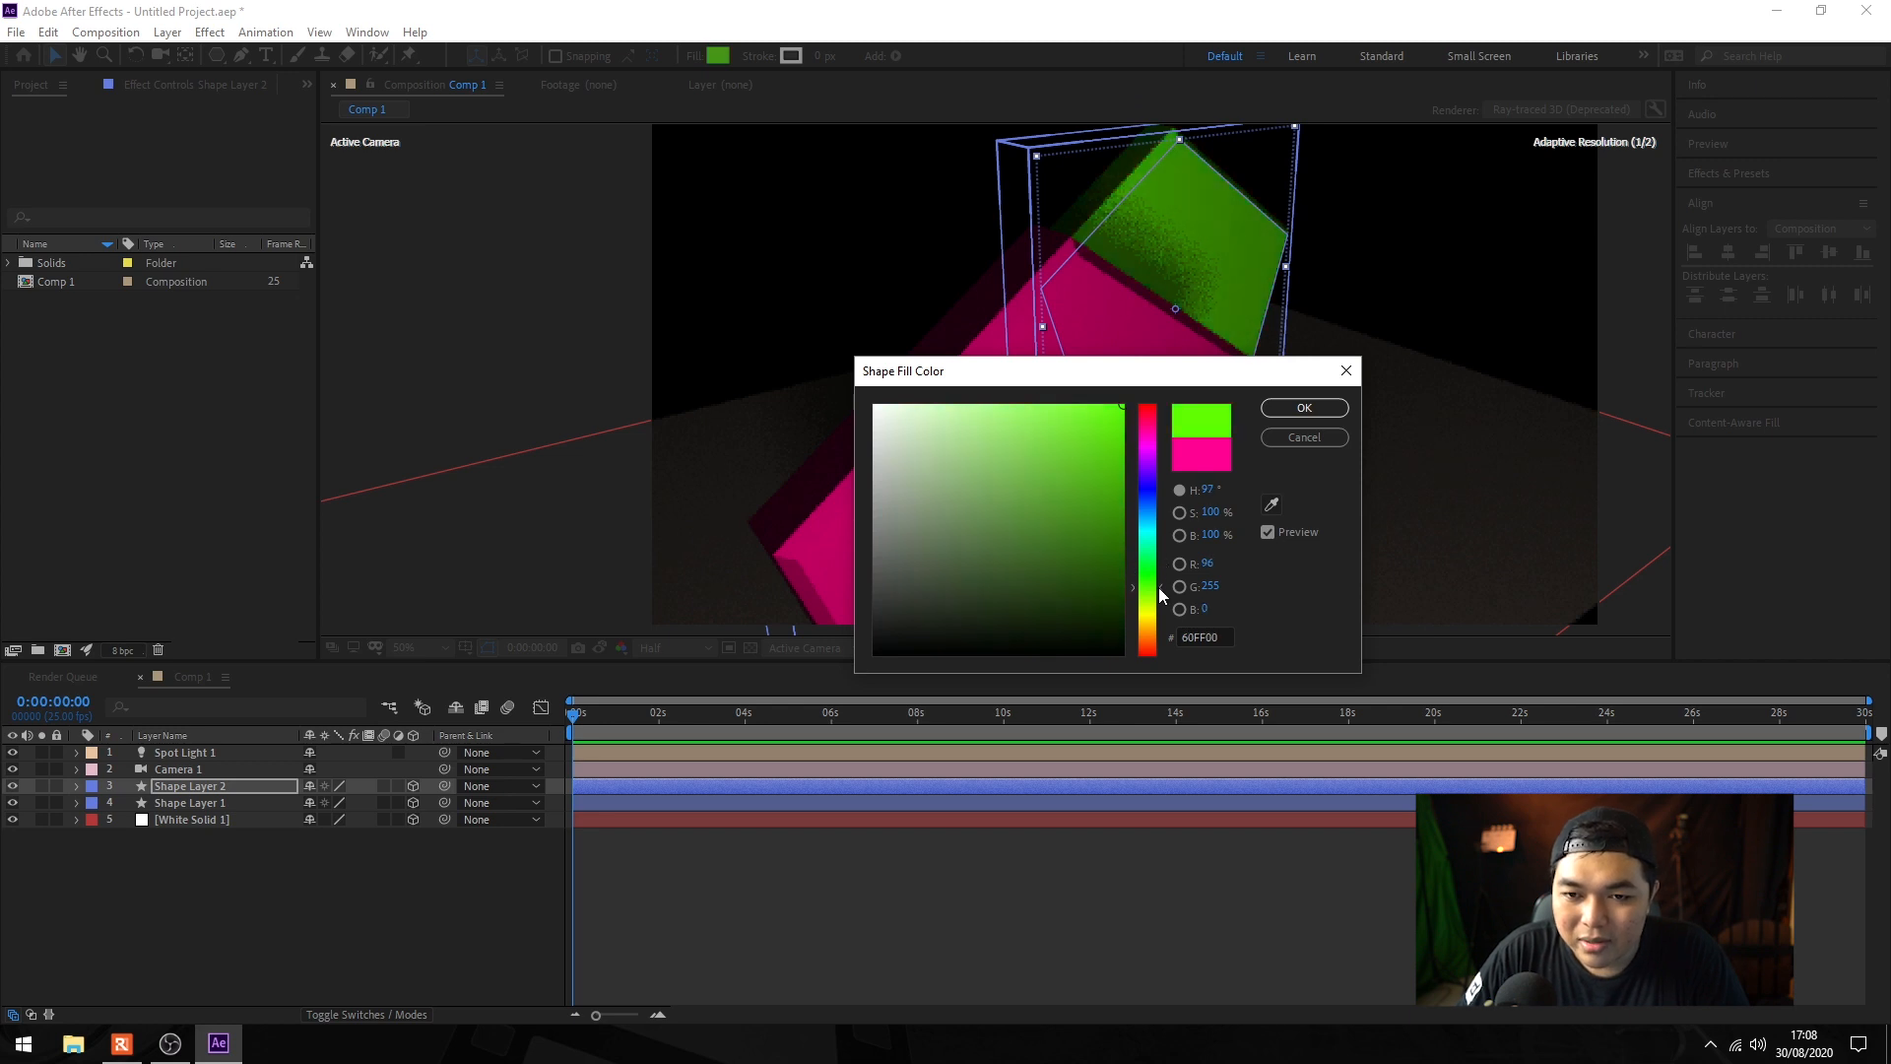
click(1304, 408)
Step: Orbit the camera toward the pentagons' front and set its focus distance to the pink pentagon layer, Shape Layer 1
key(c)
drag(1297, 516, 1259, 540)
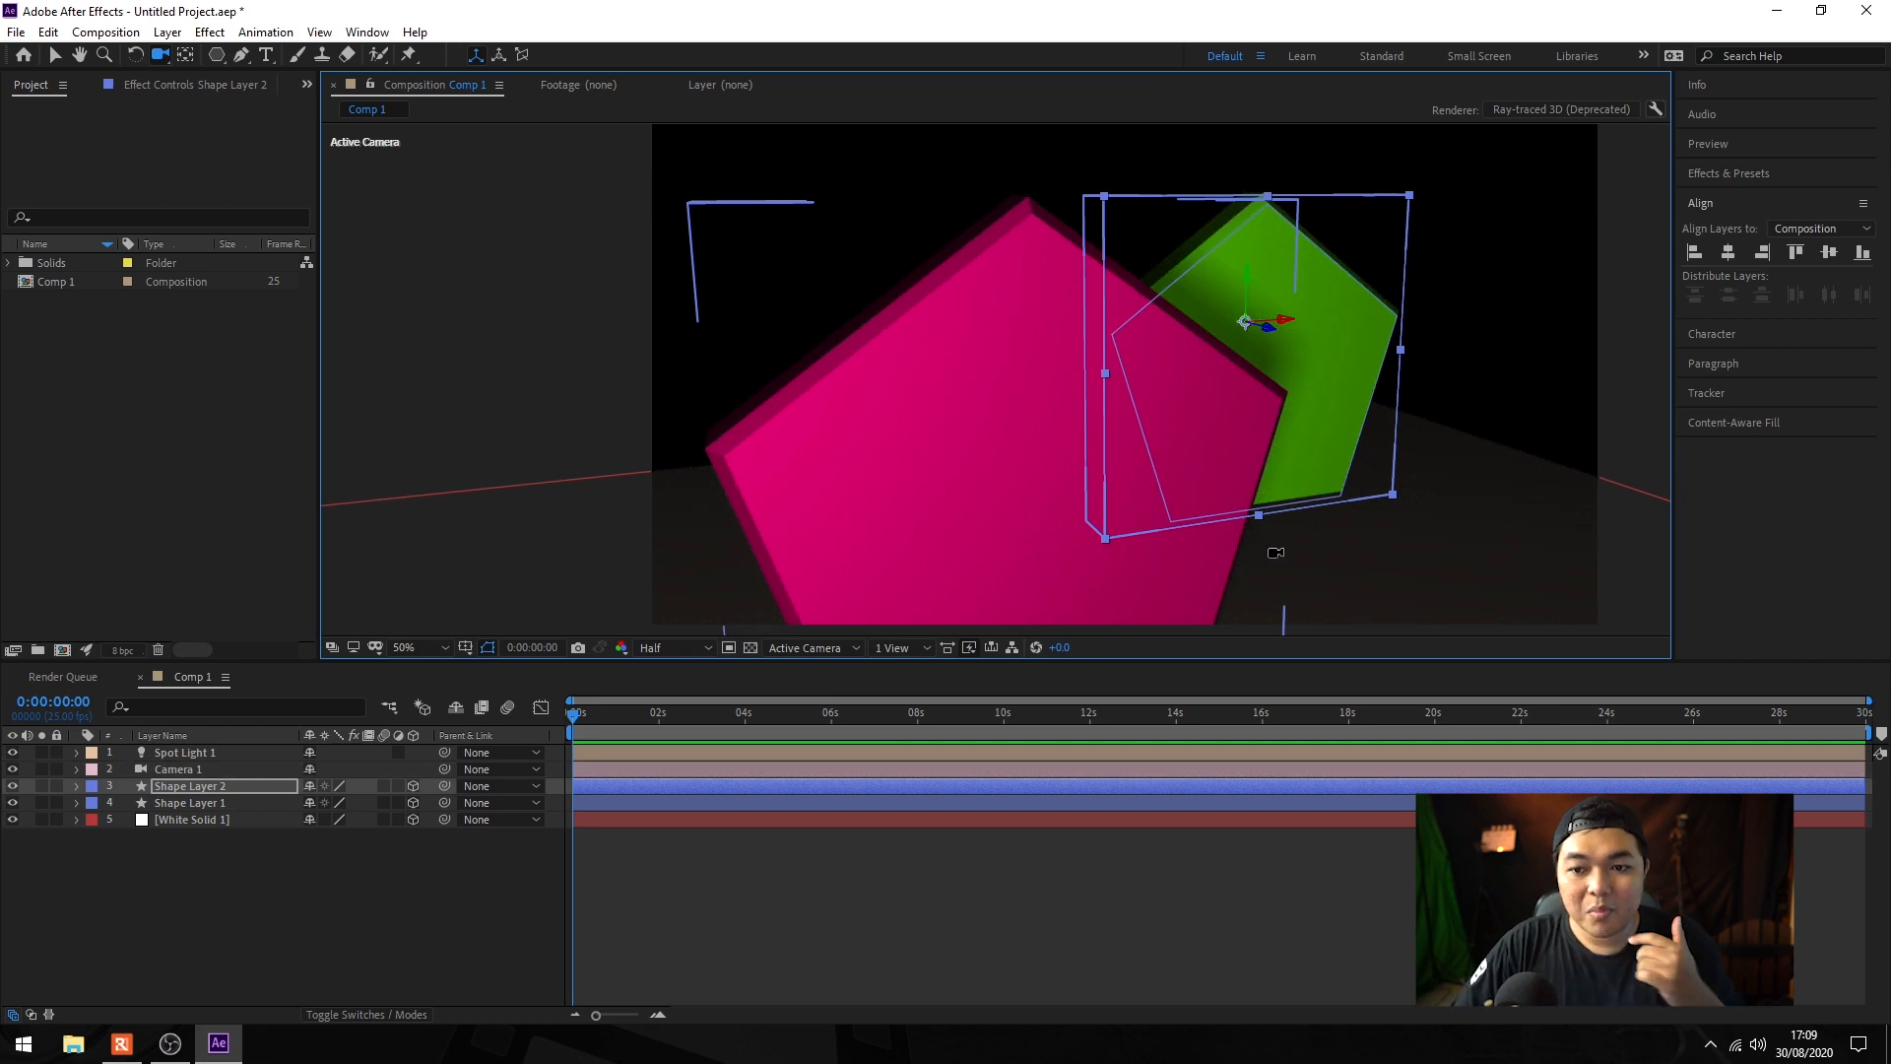
click(210, 771)
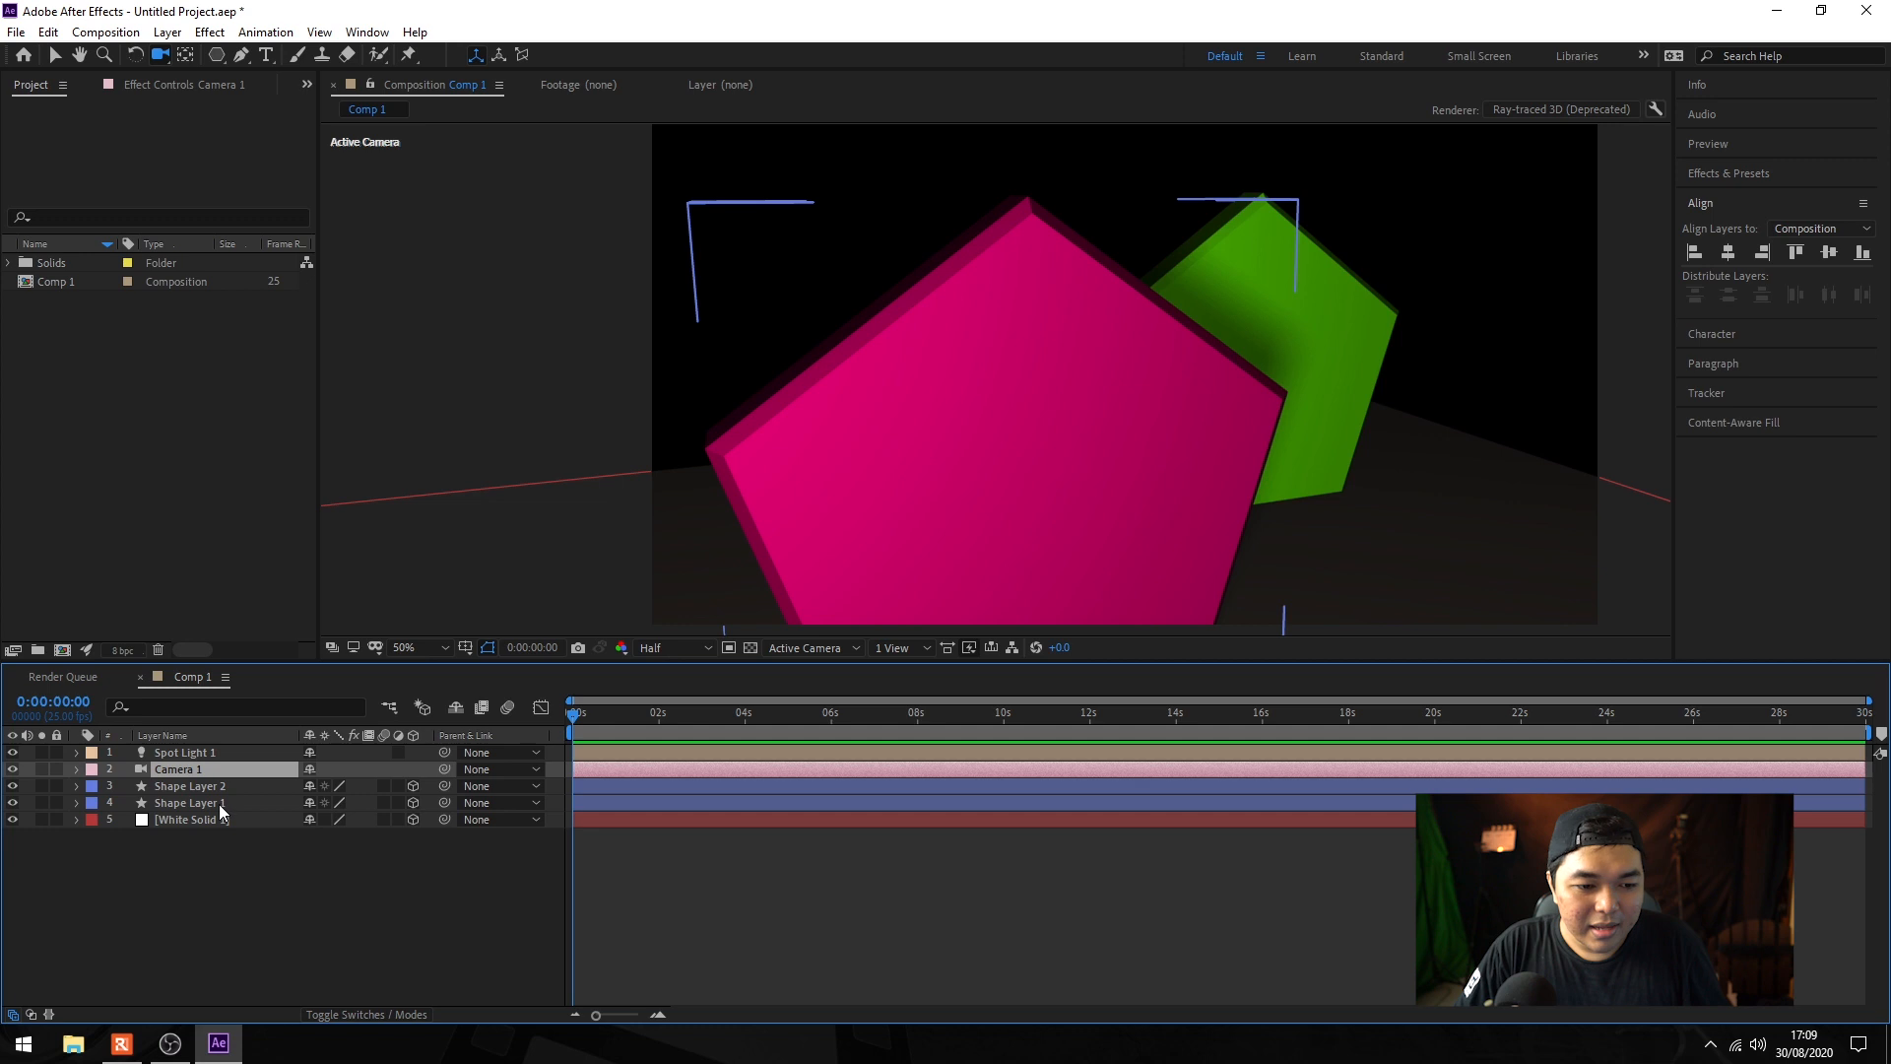
ctrl+click(220, 806)
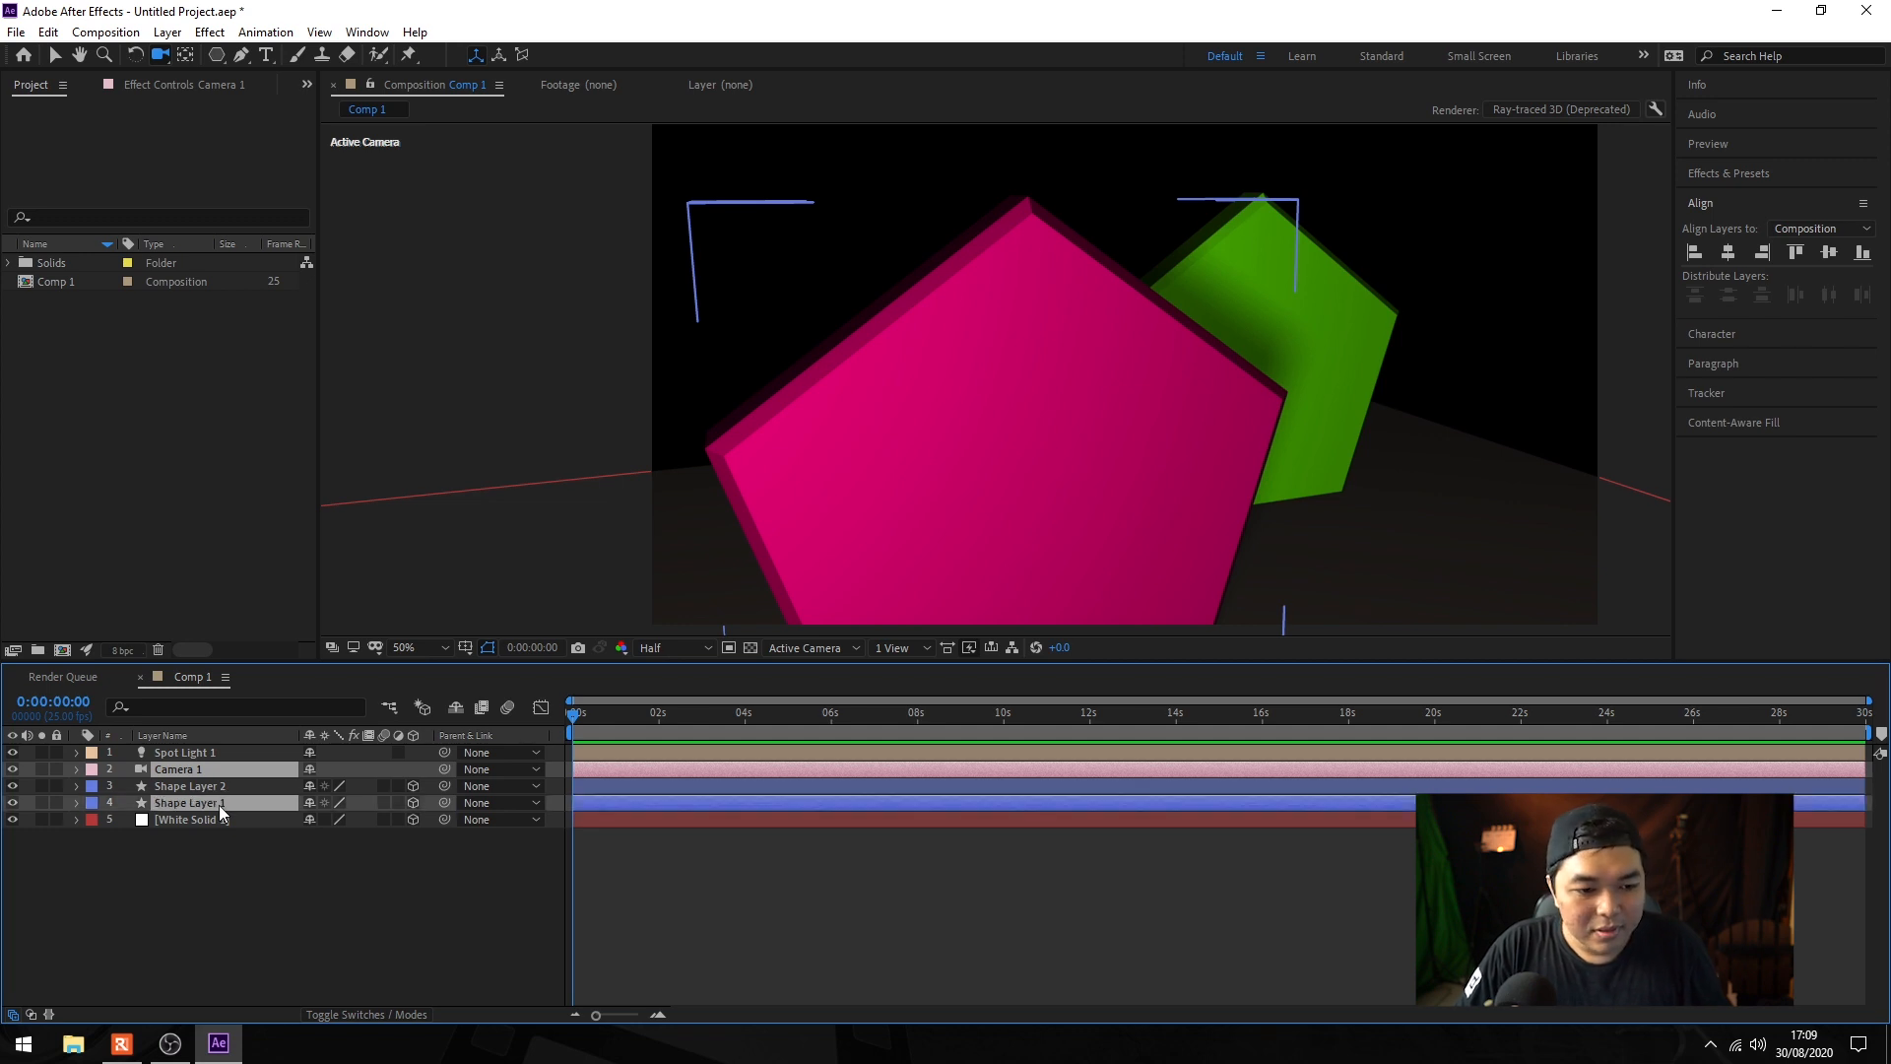
click(165, 35)
mouse_move(394, 688)
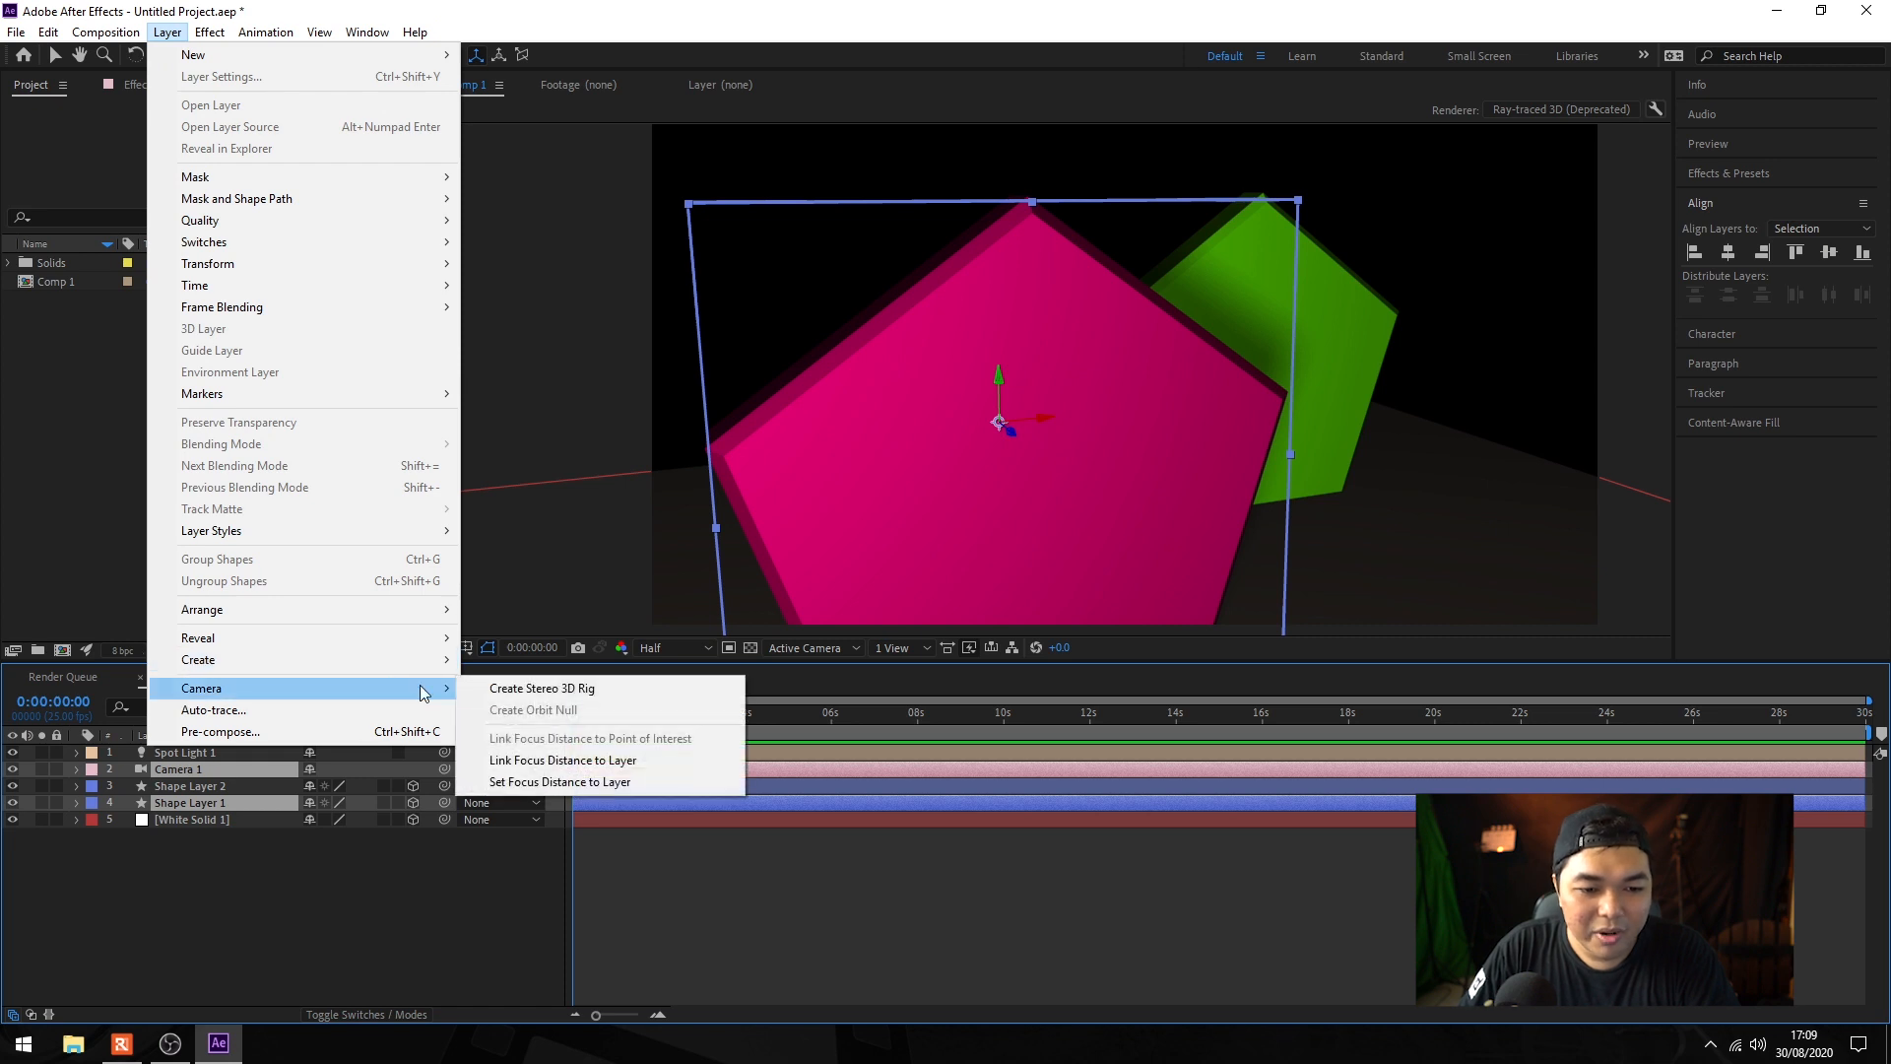
click(589, 780)
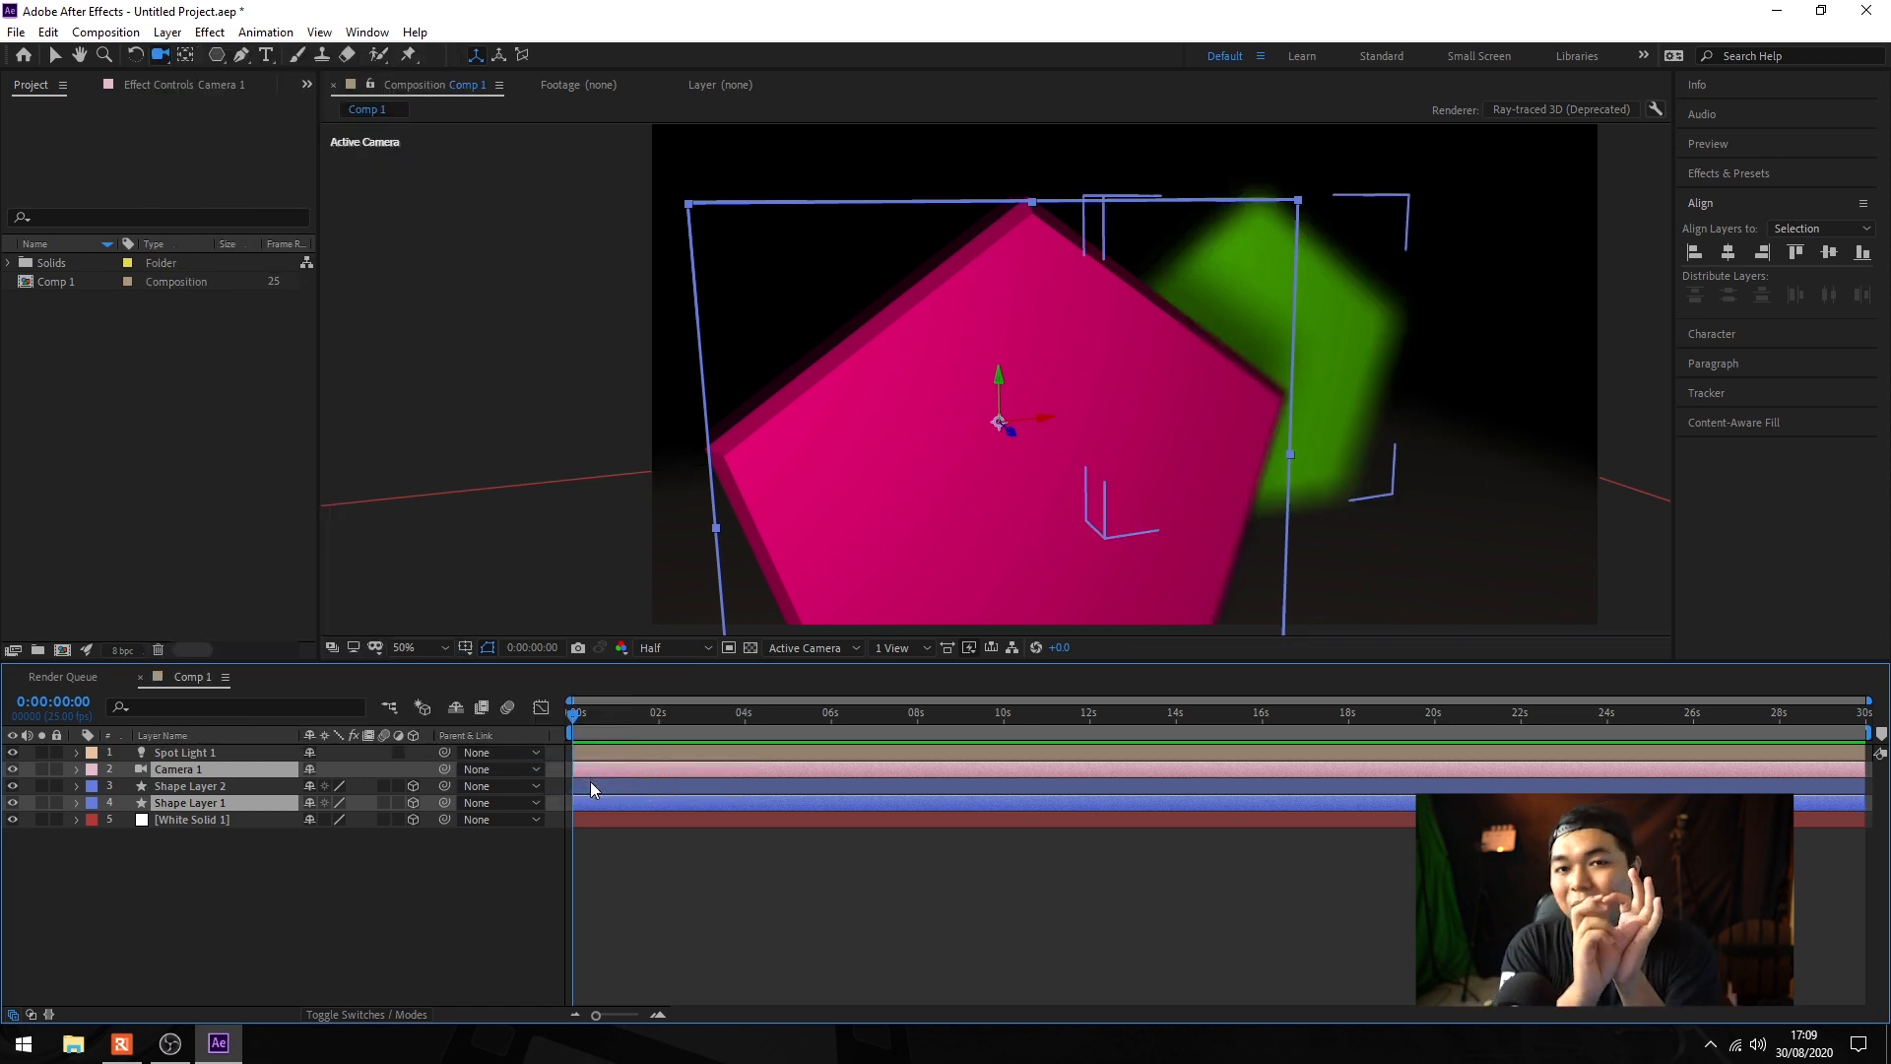
Step: Add a null object to Comp 1 and rename it focus
key(v)
click(187, 872)
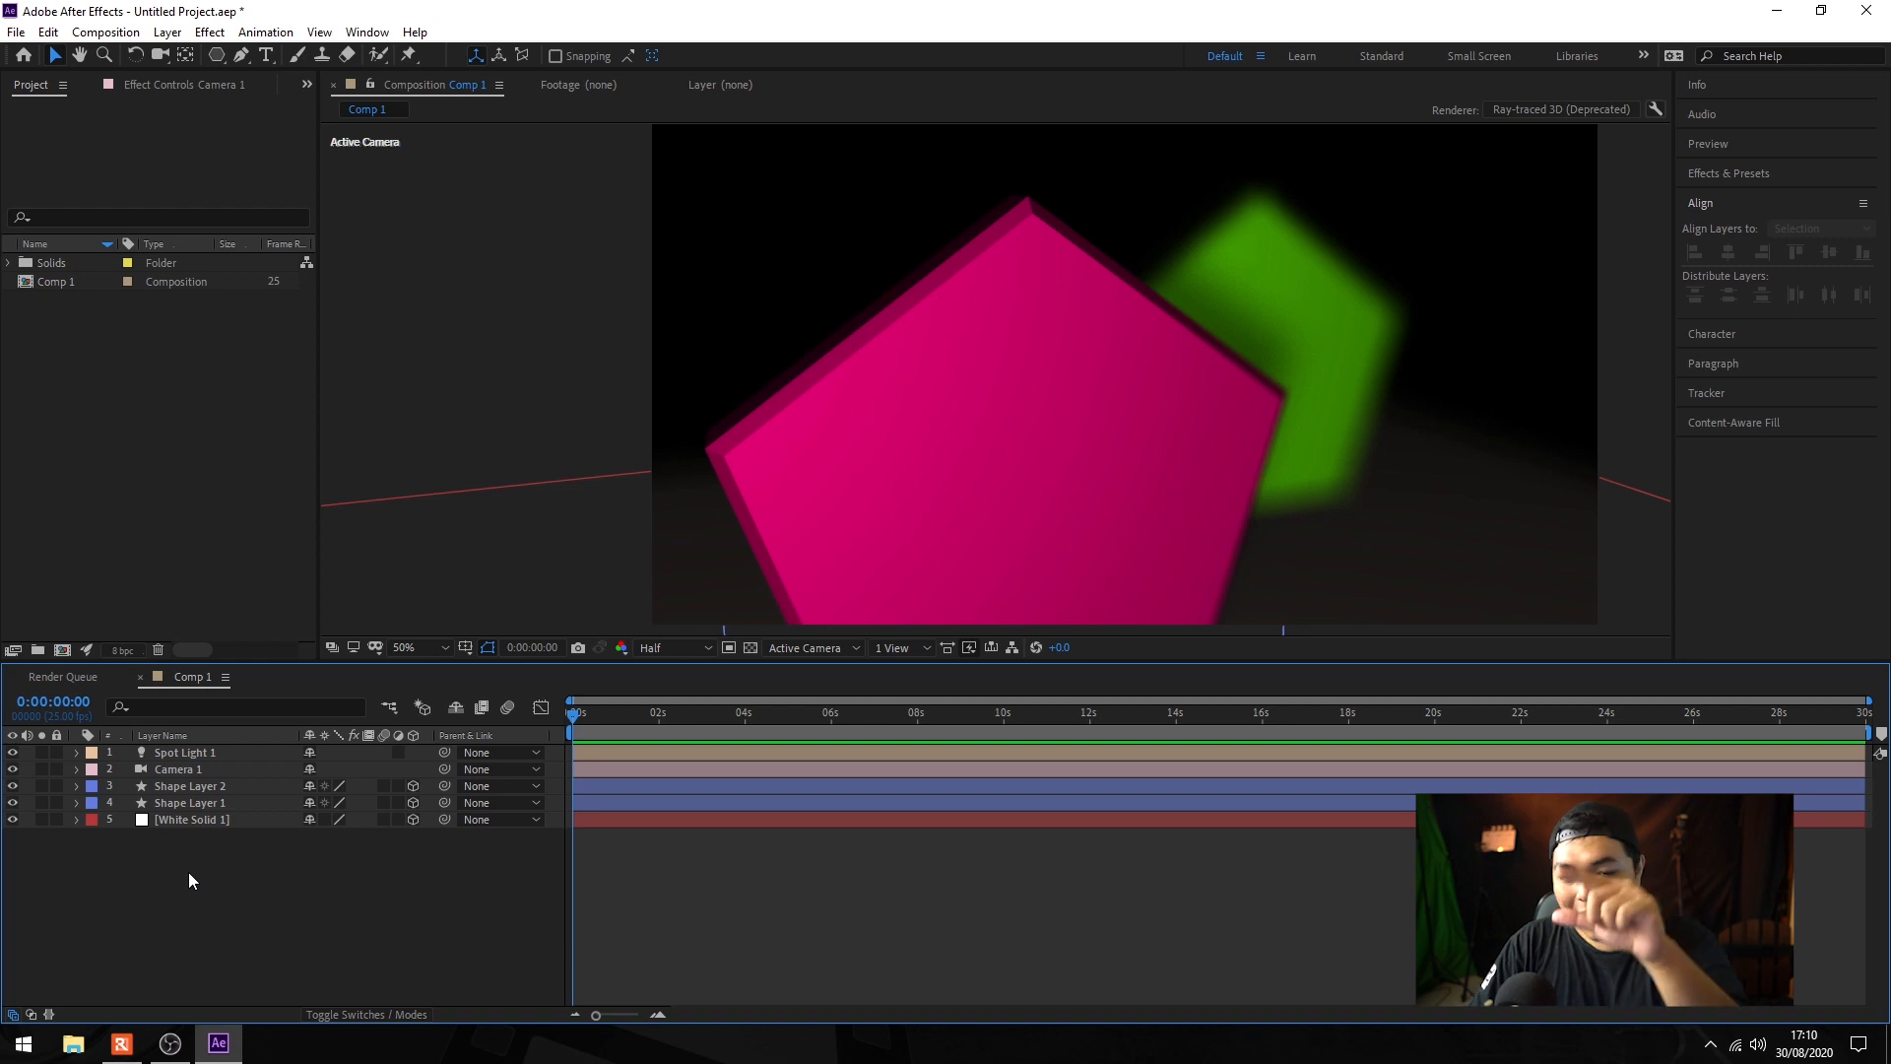
right_click(258, 908)
mouse_move(440, 694)
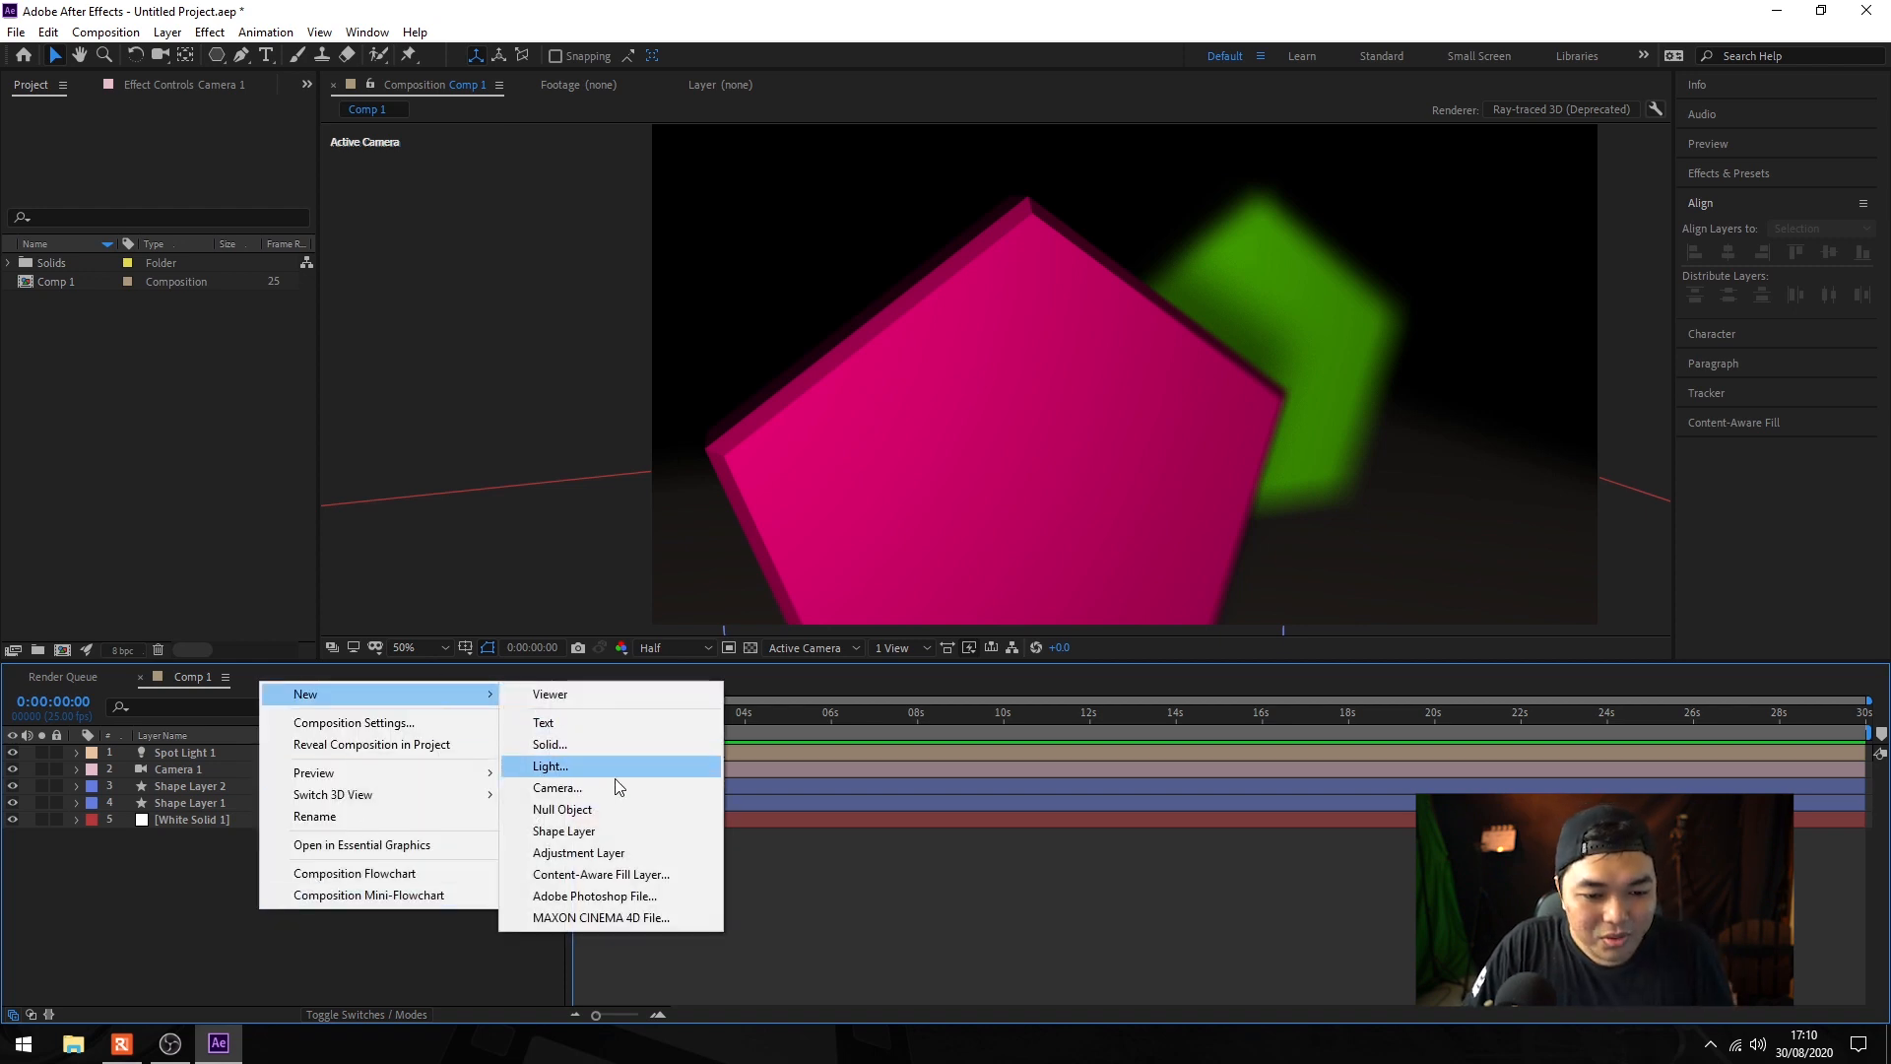
click(562, 809)
right_click(217, 752)
click(286, 736)
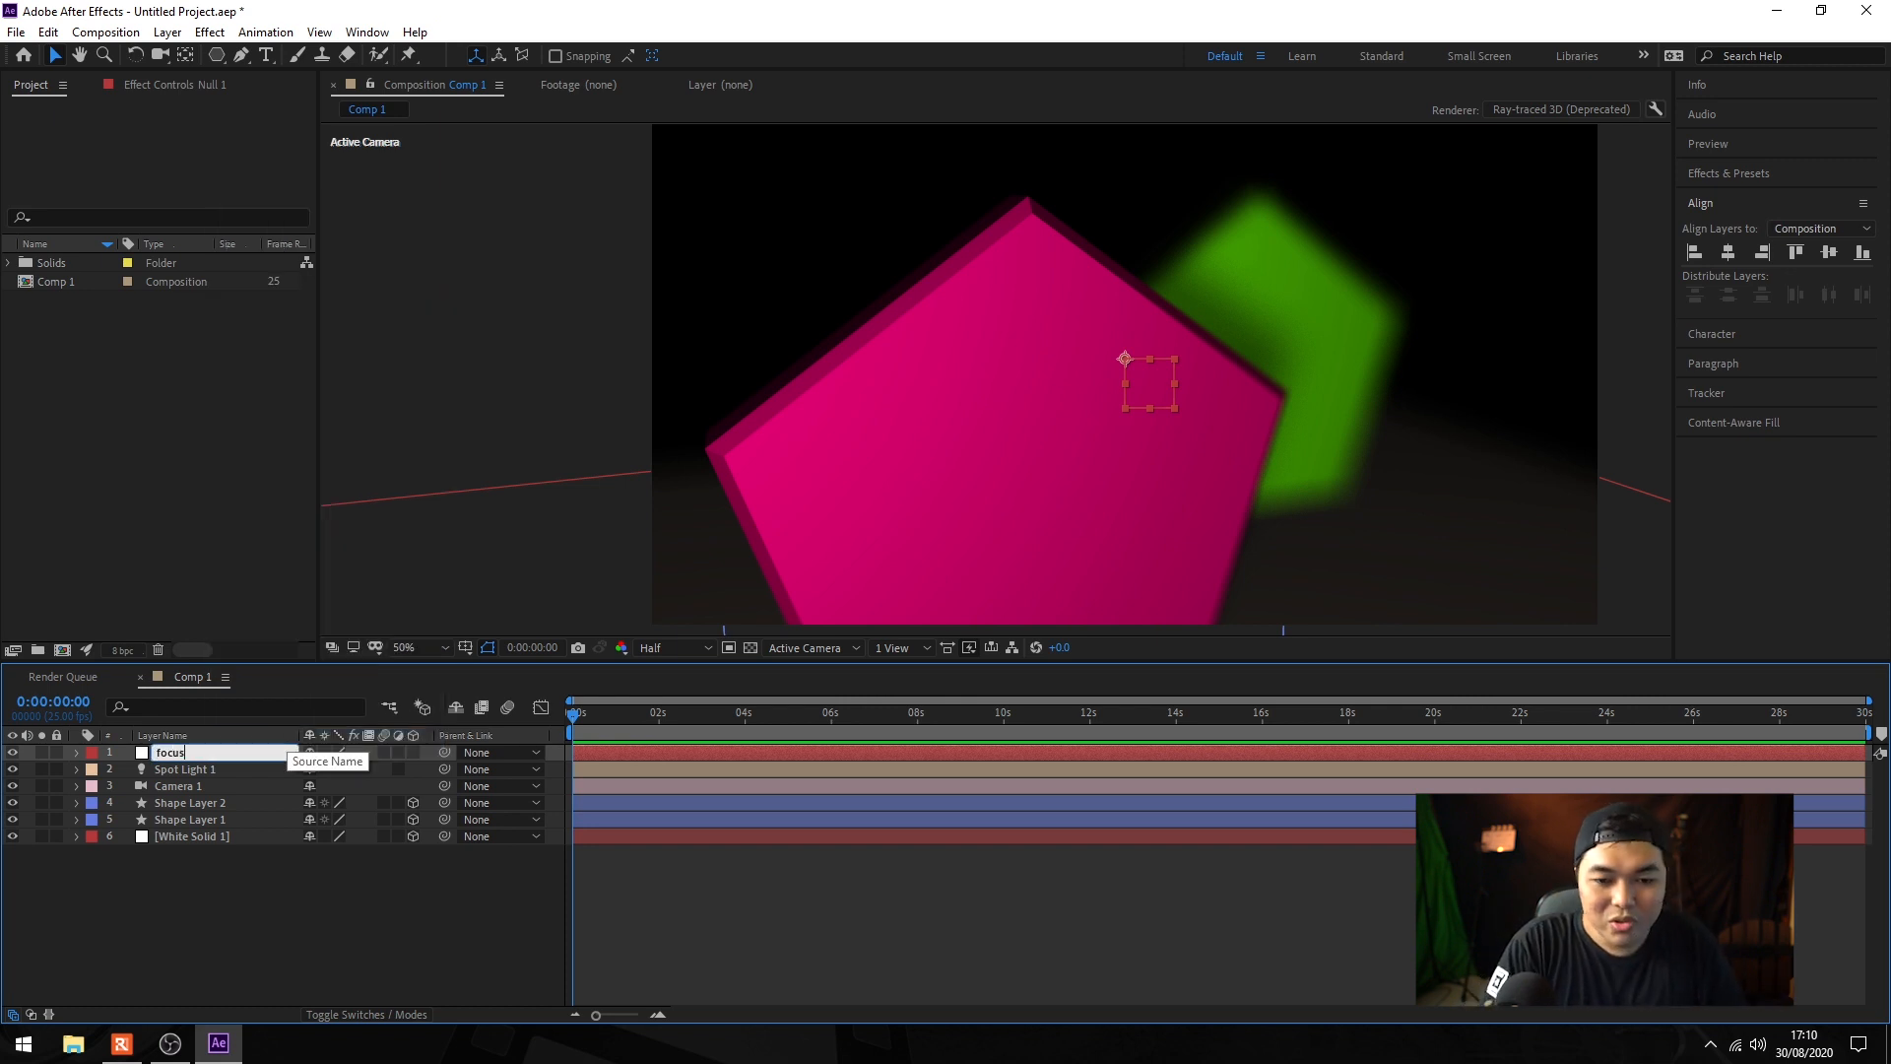
key(Return)
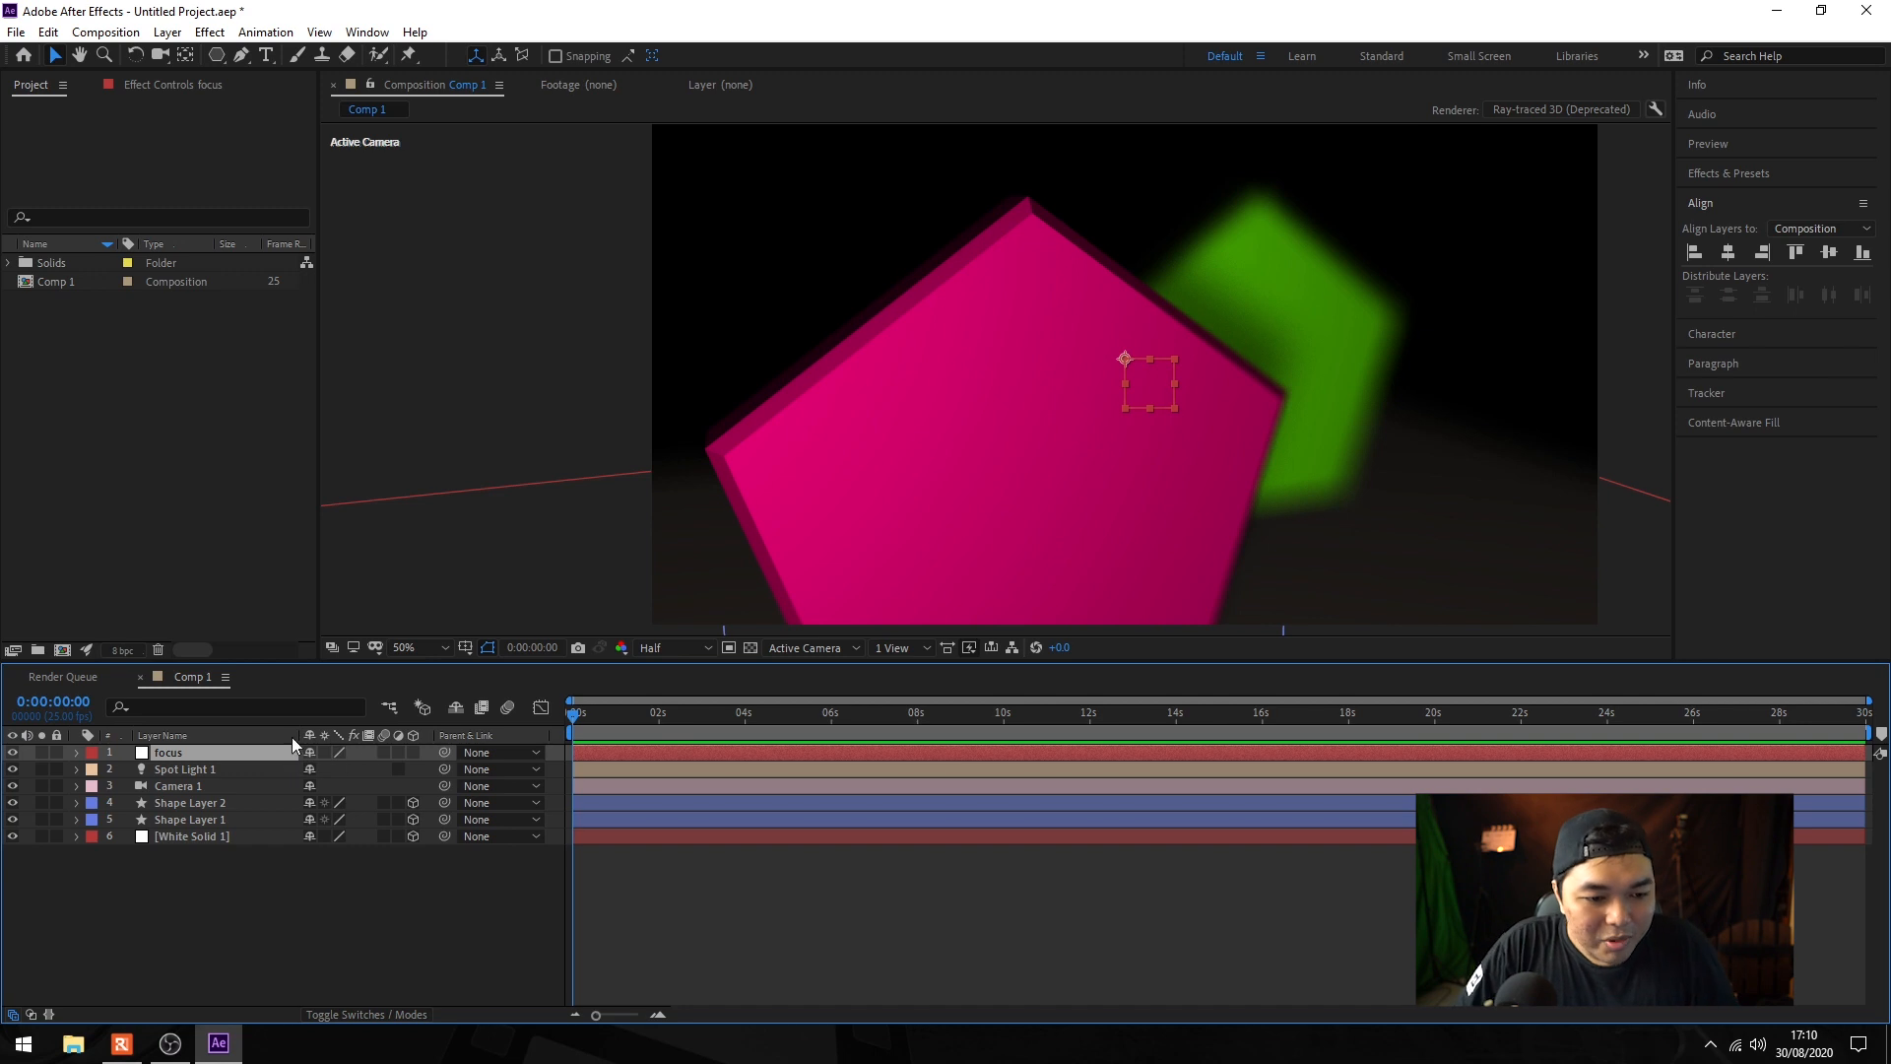
Step: Make the focus null a 3D layer and link Camera 1's focus distance to it
click(211, 782)
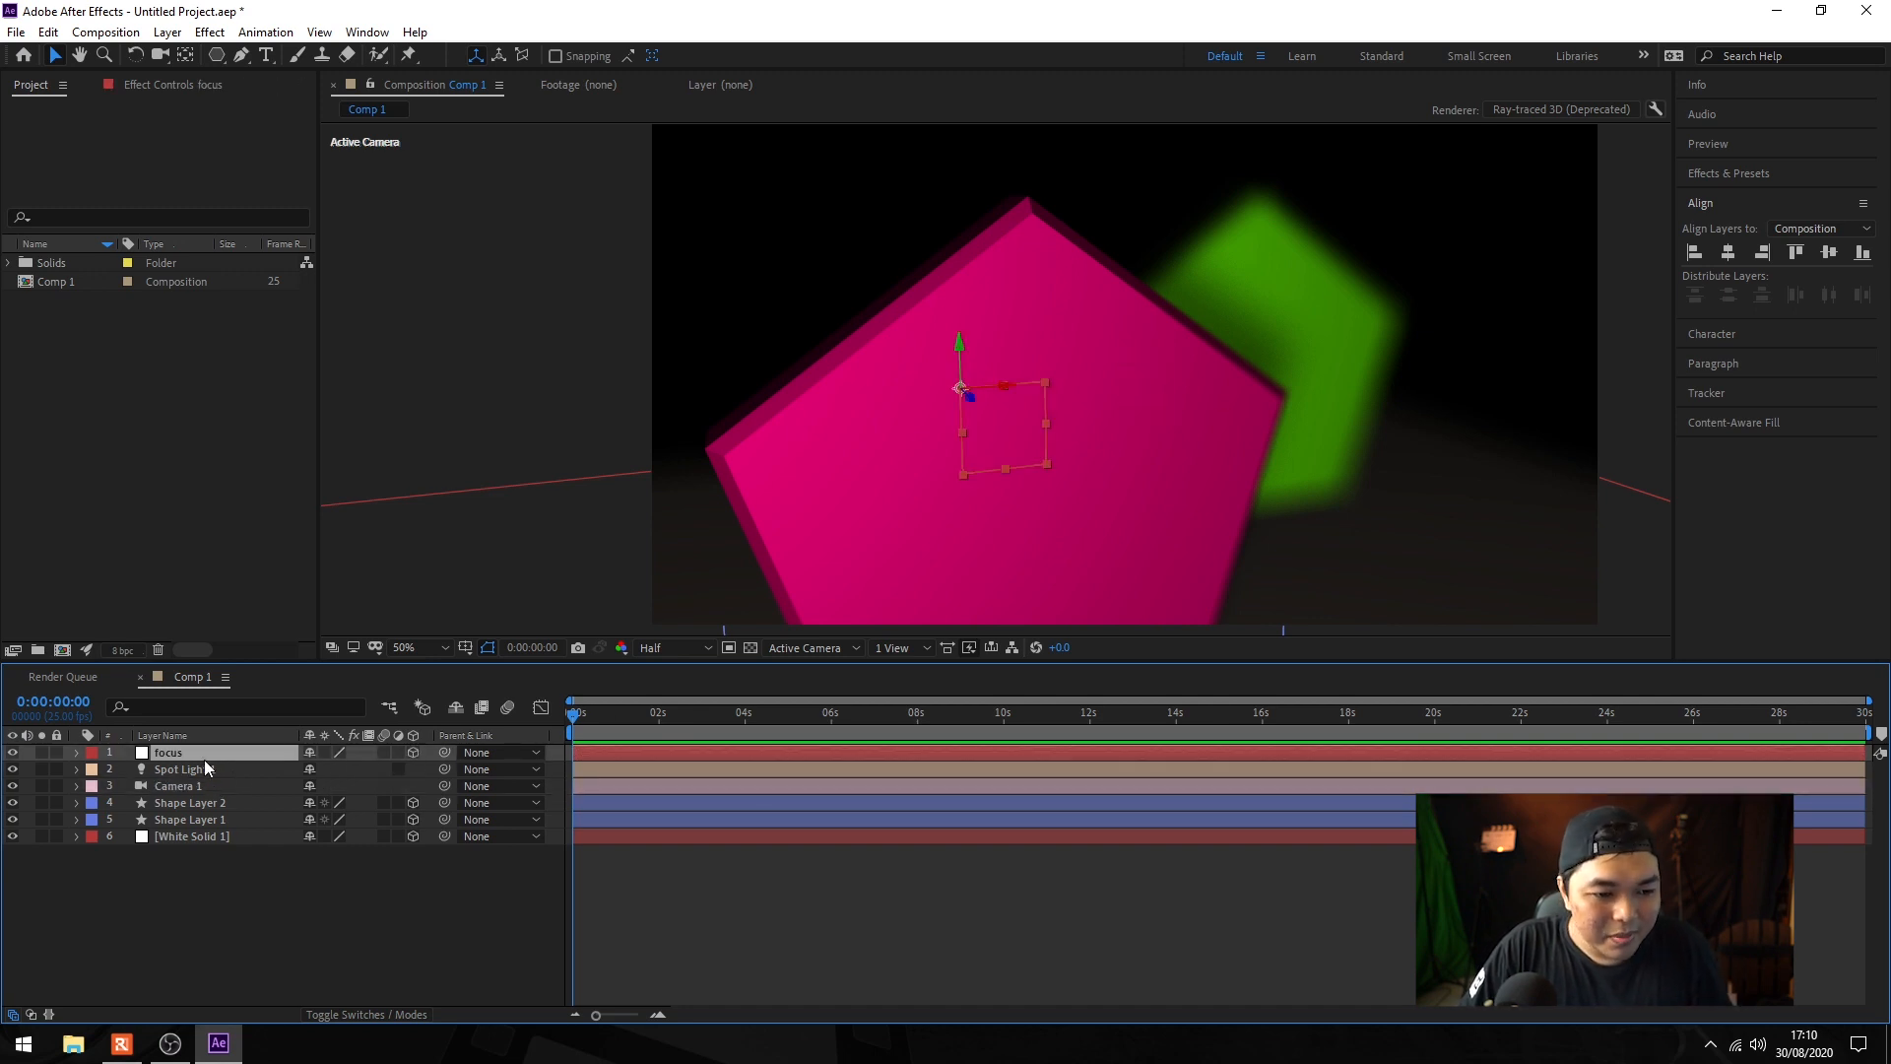
click(198, 786)
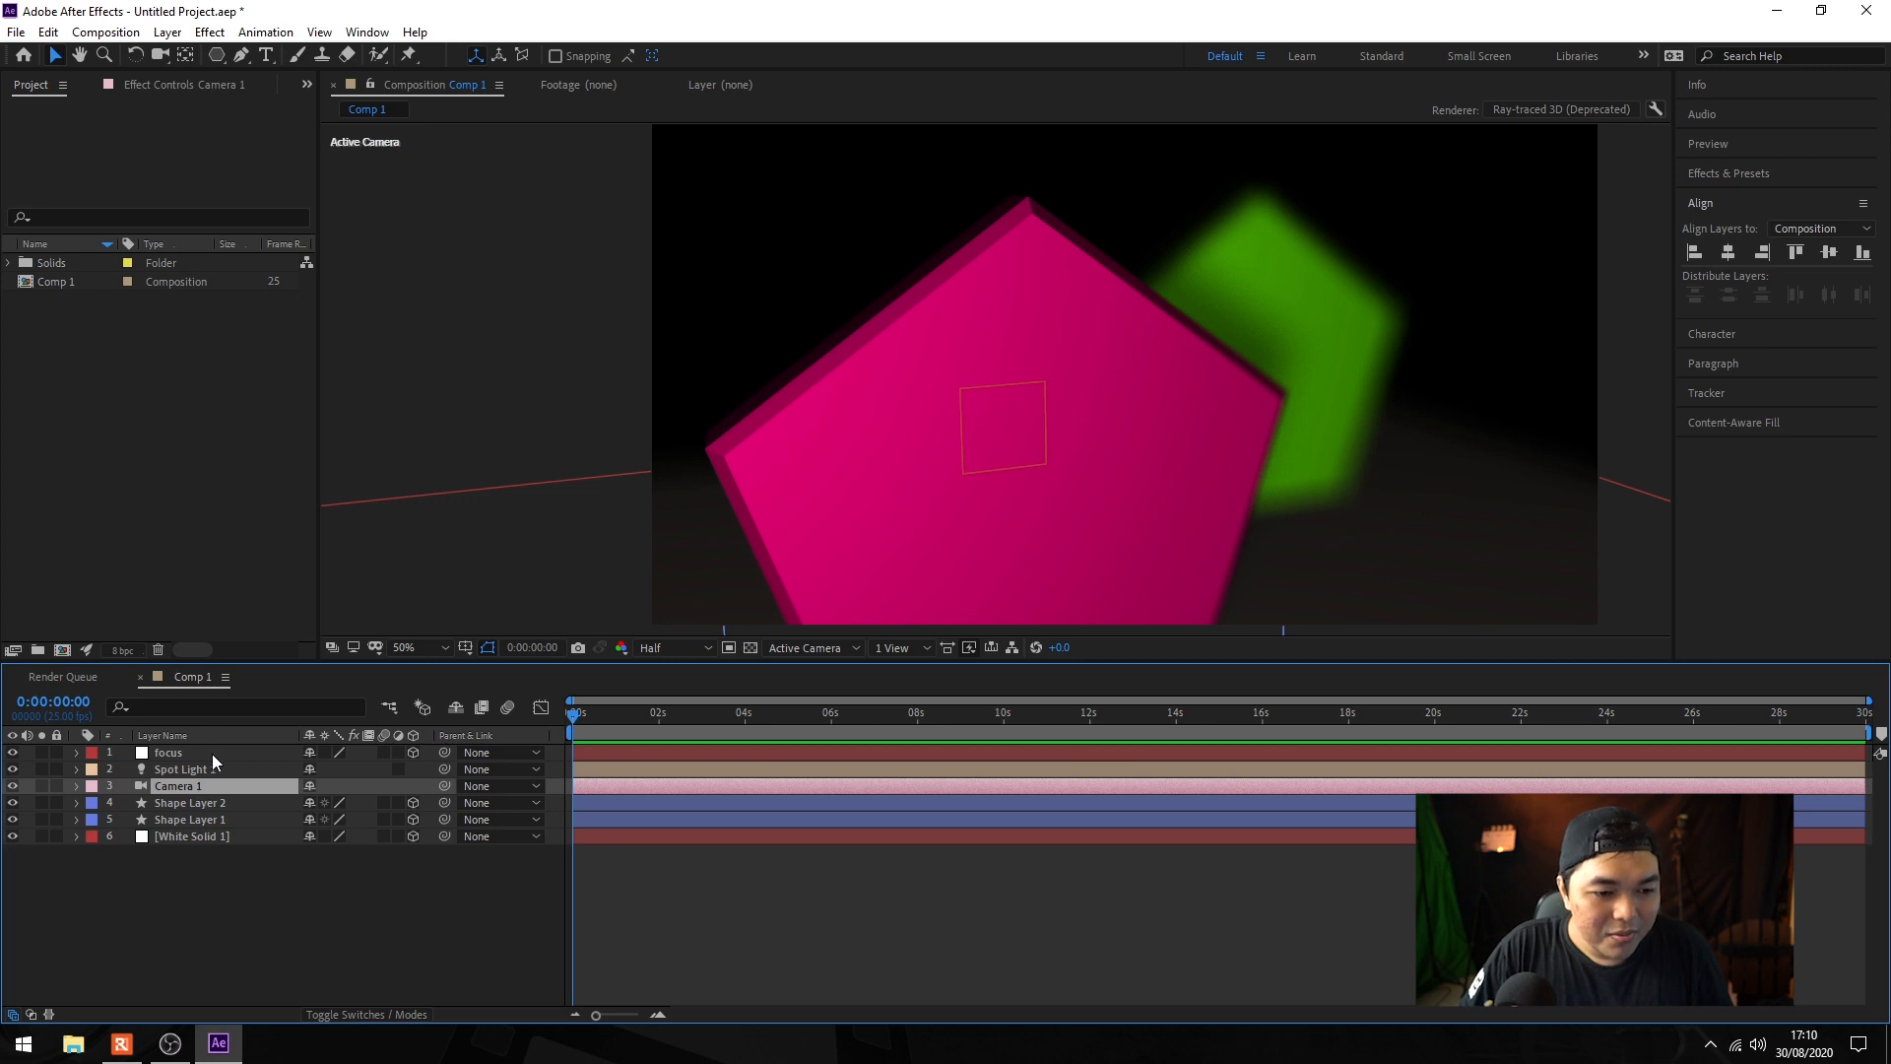
ctrl+click(211, 754)
click(104, 33)
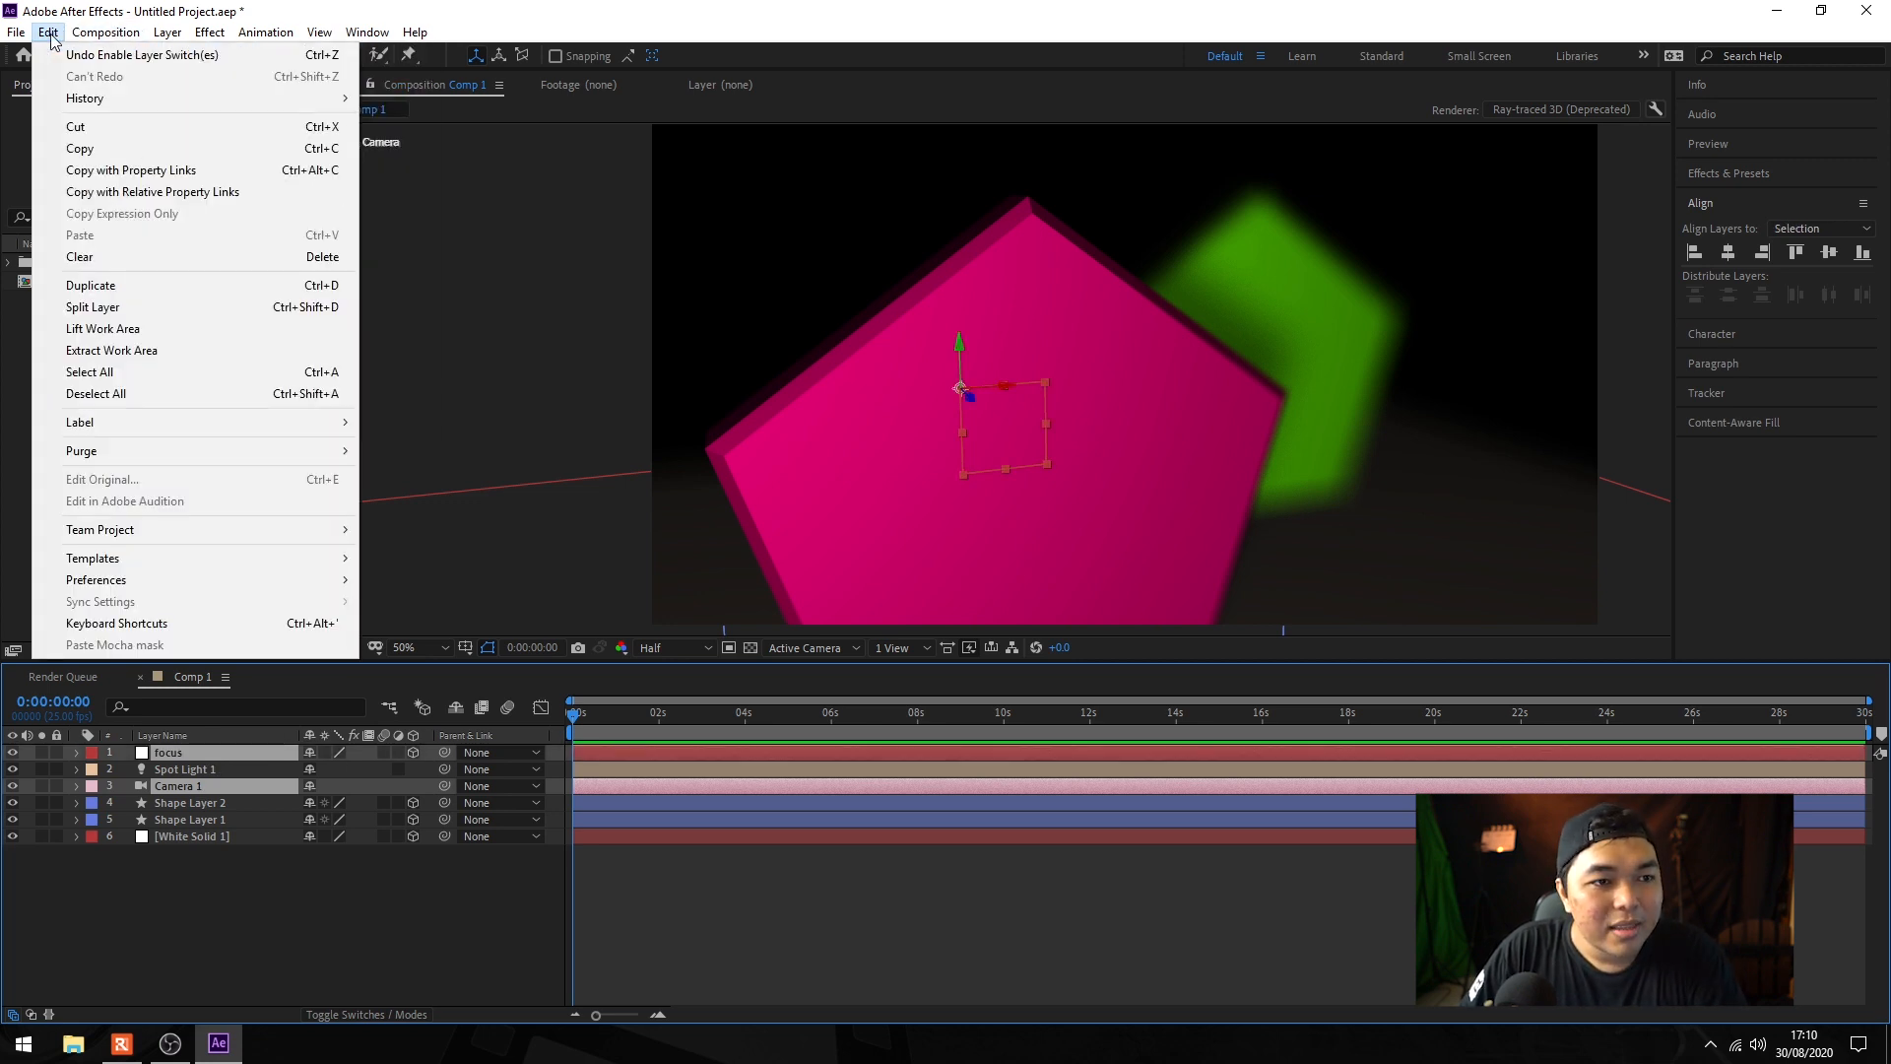
mouse_move(158, 33)
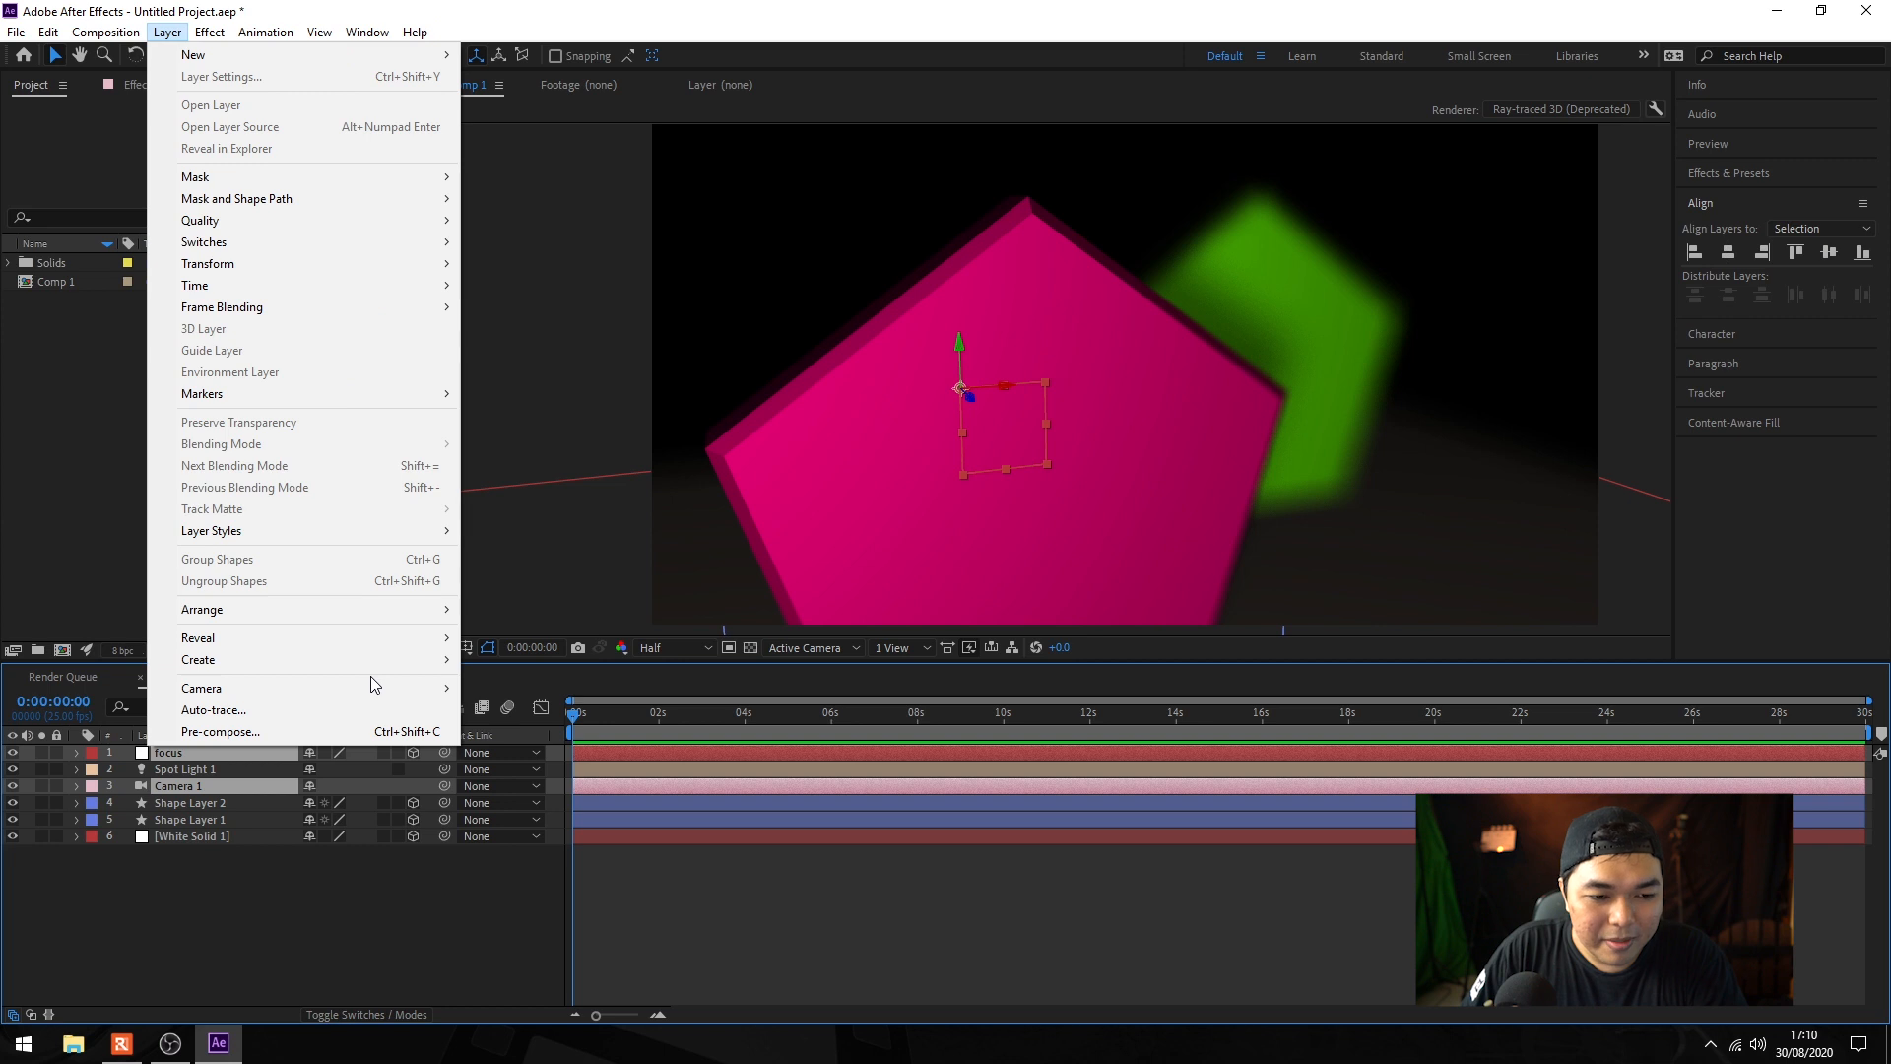
mouse_move(374, 688)
click(583, 761)
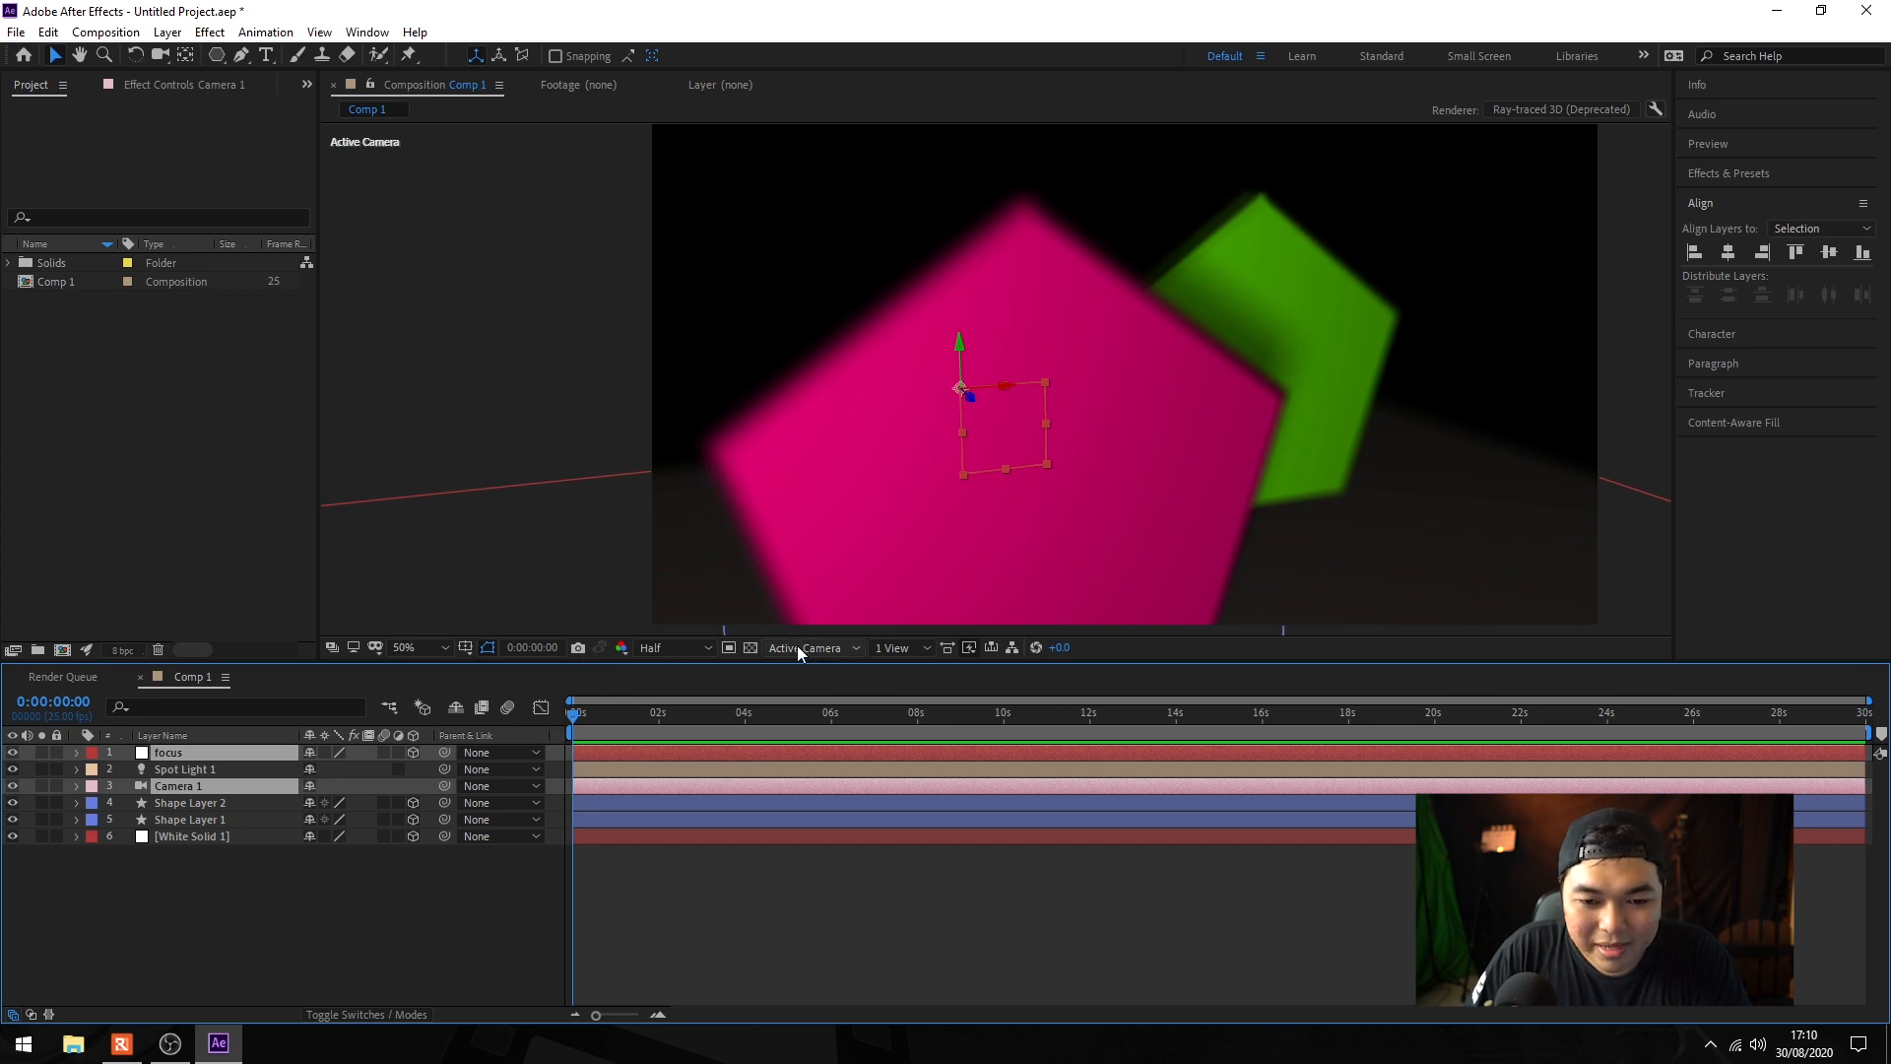
Step: Switch the composition viewer to 4 Views and change the first Active Camera view to Top
click(892, 647)
click(932, 735)
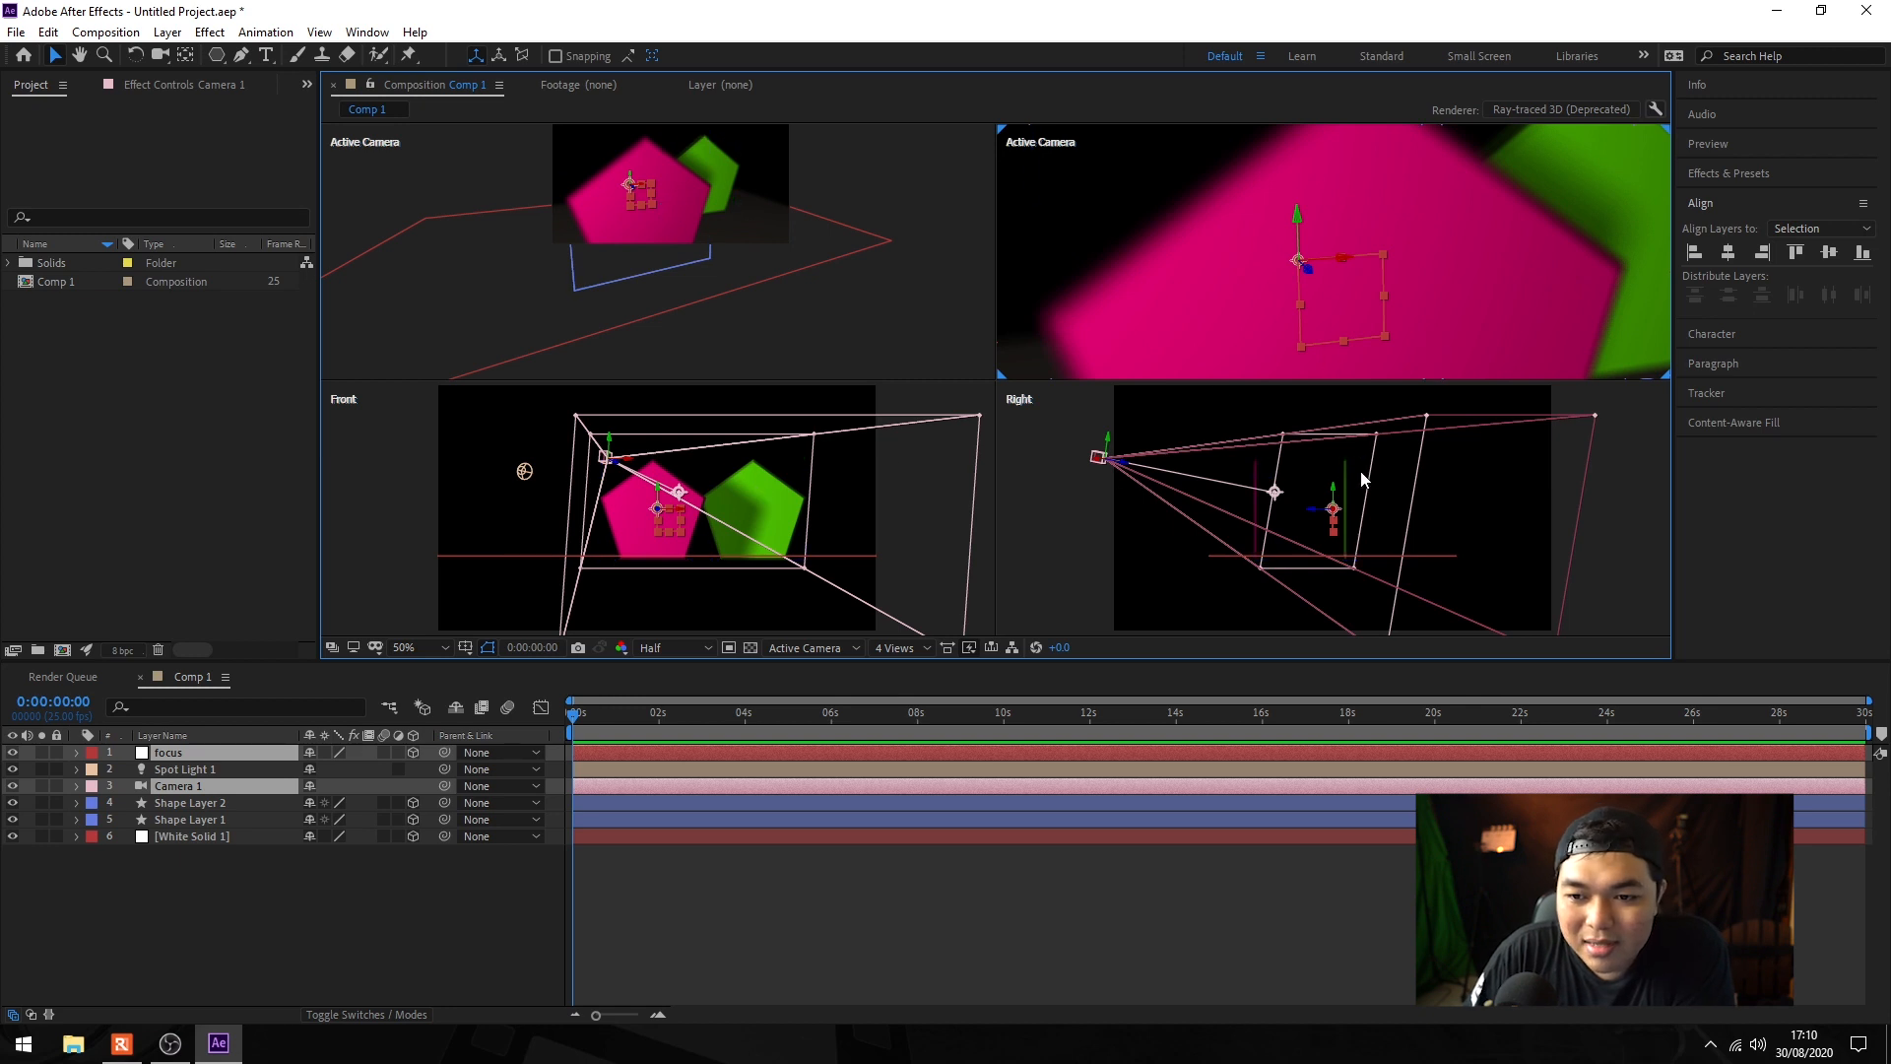
click(660, 229)
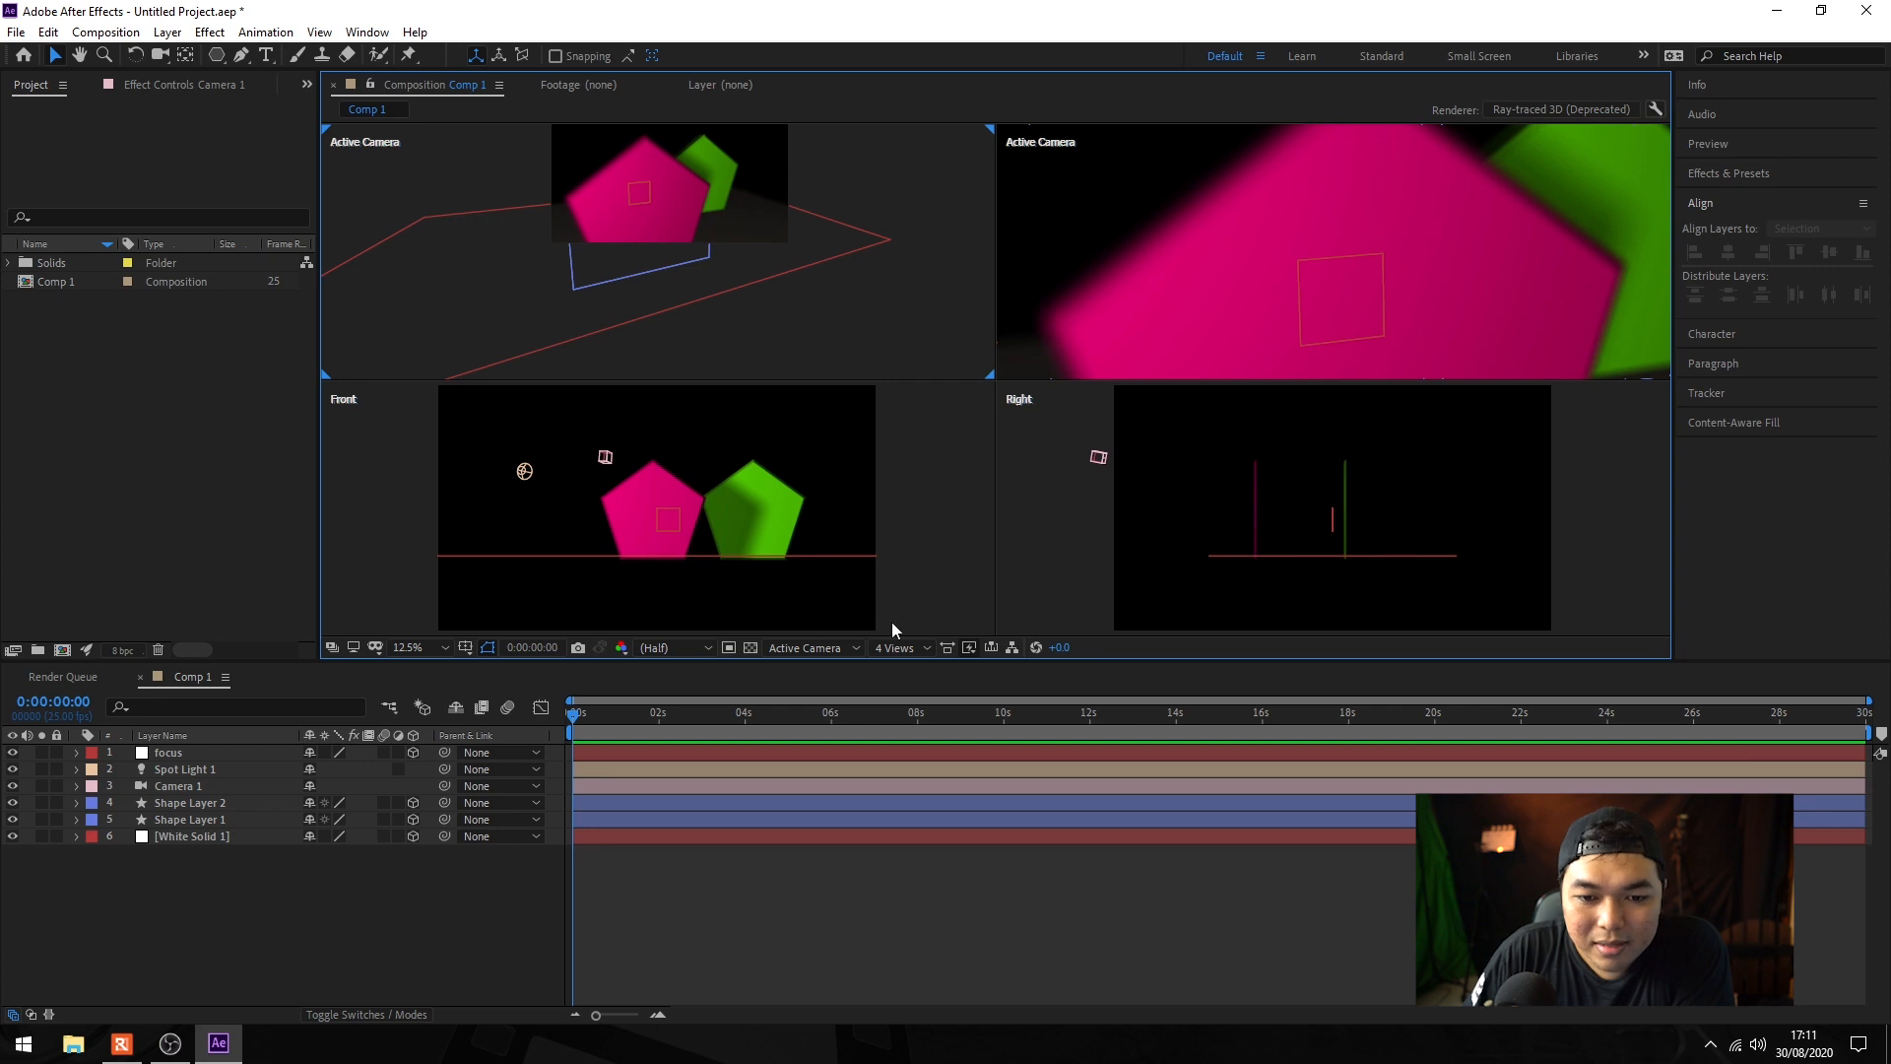
click(801, 647)
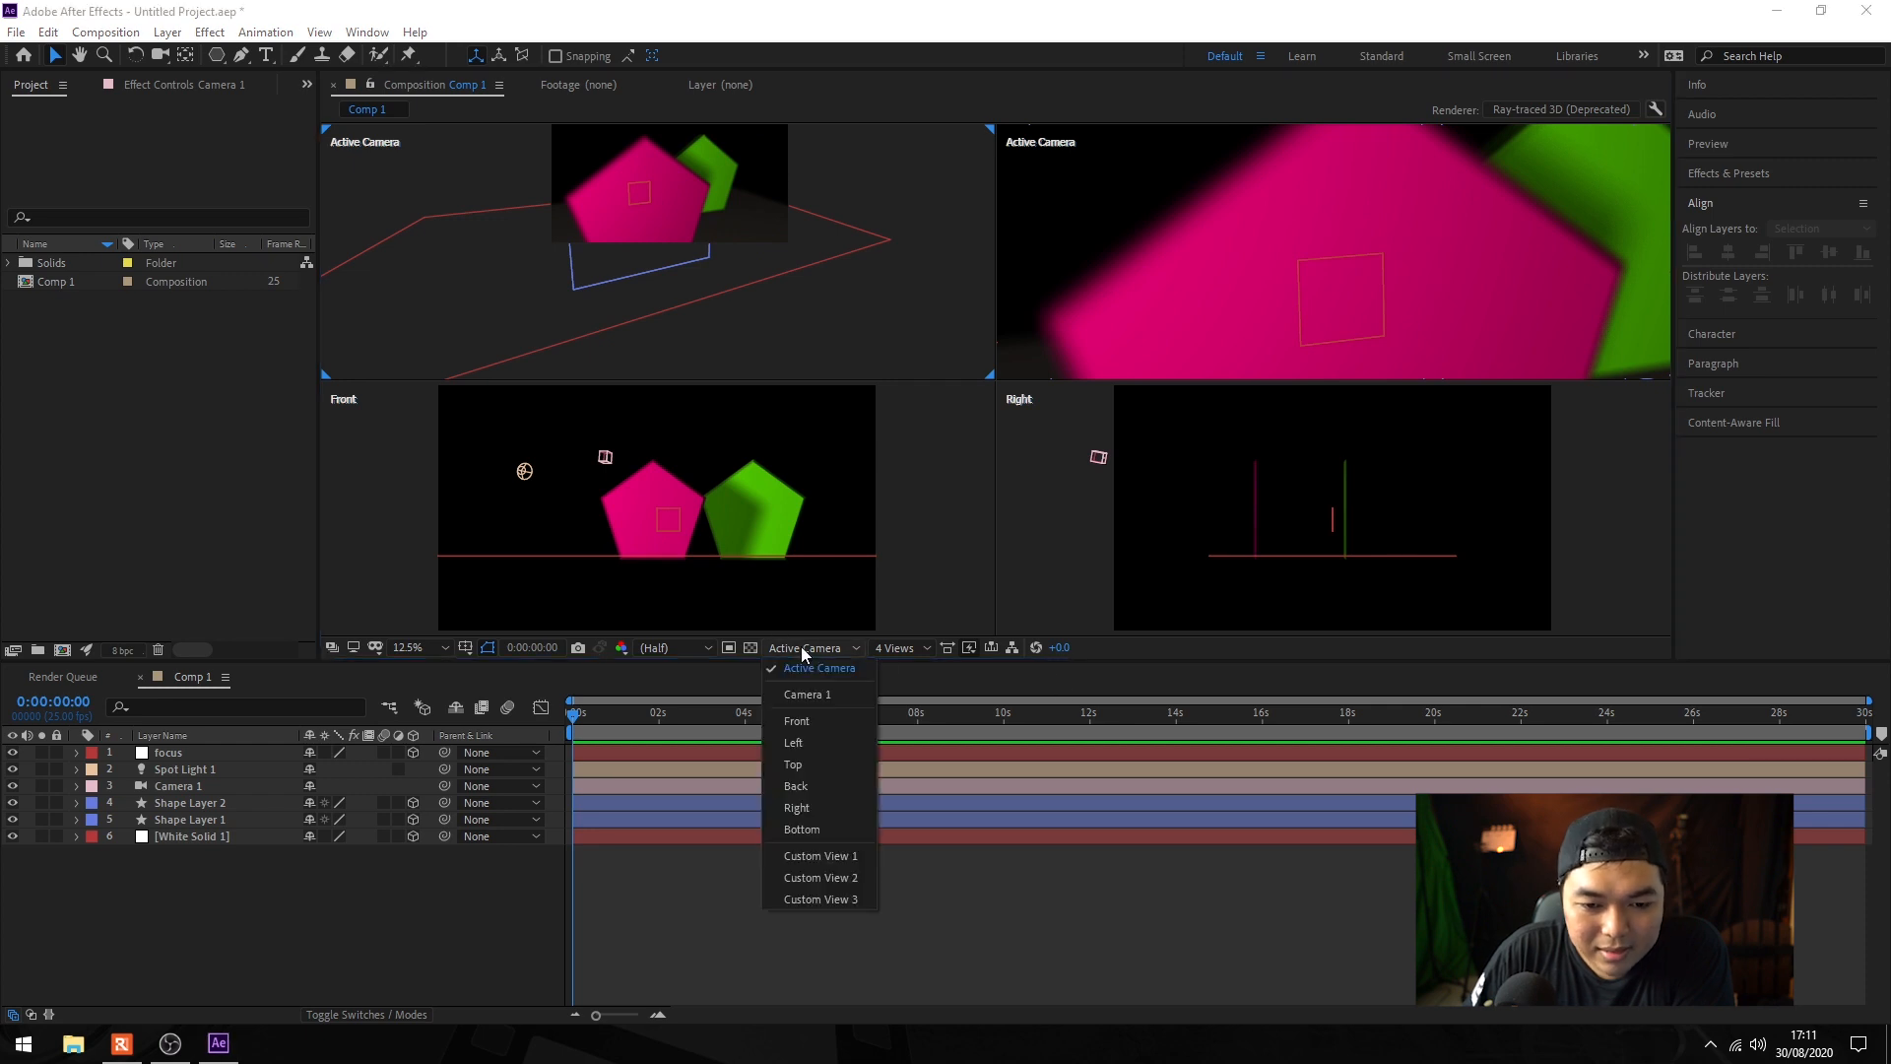
click(815, 765)
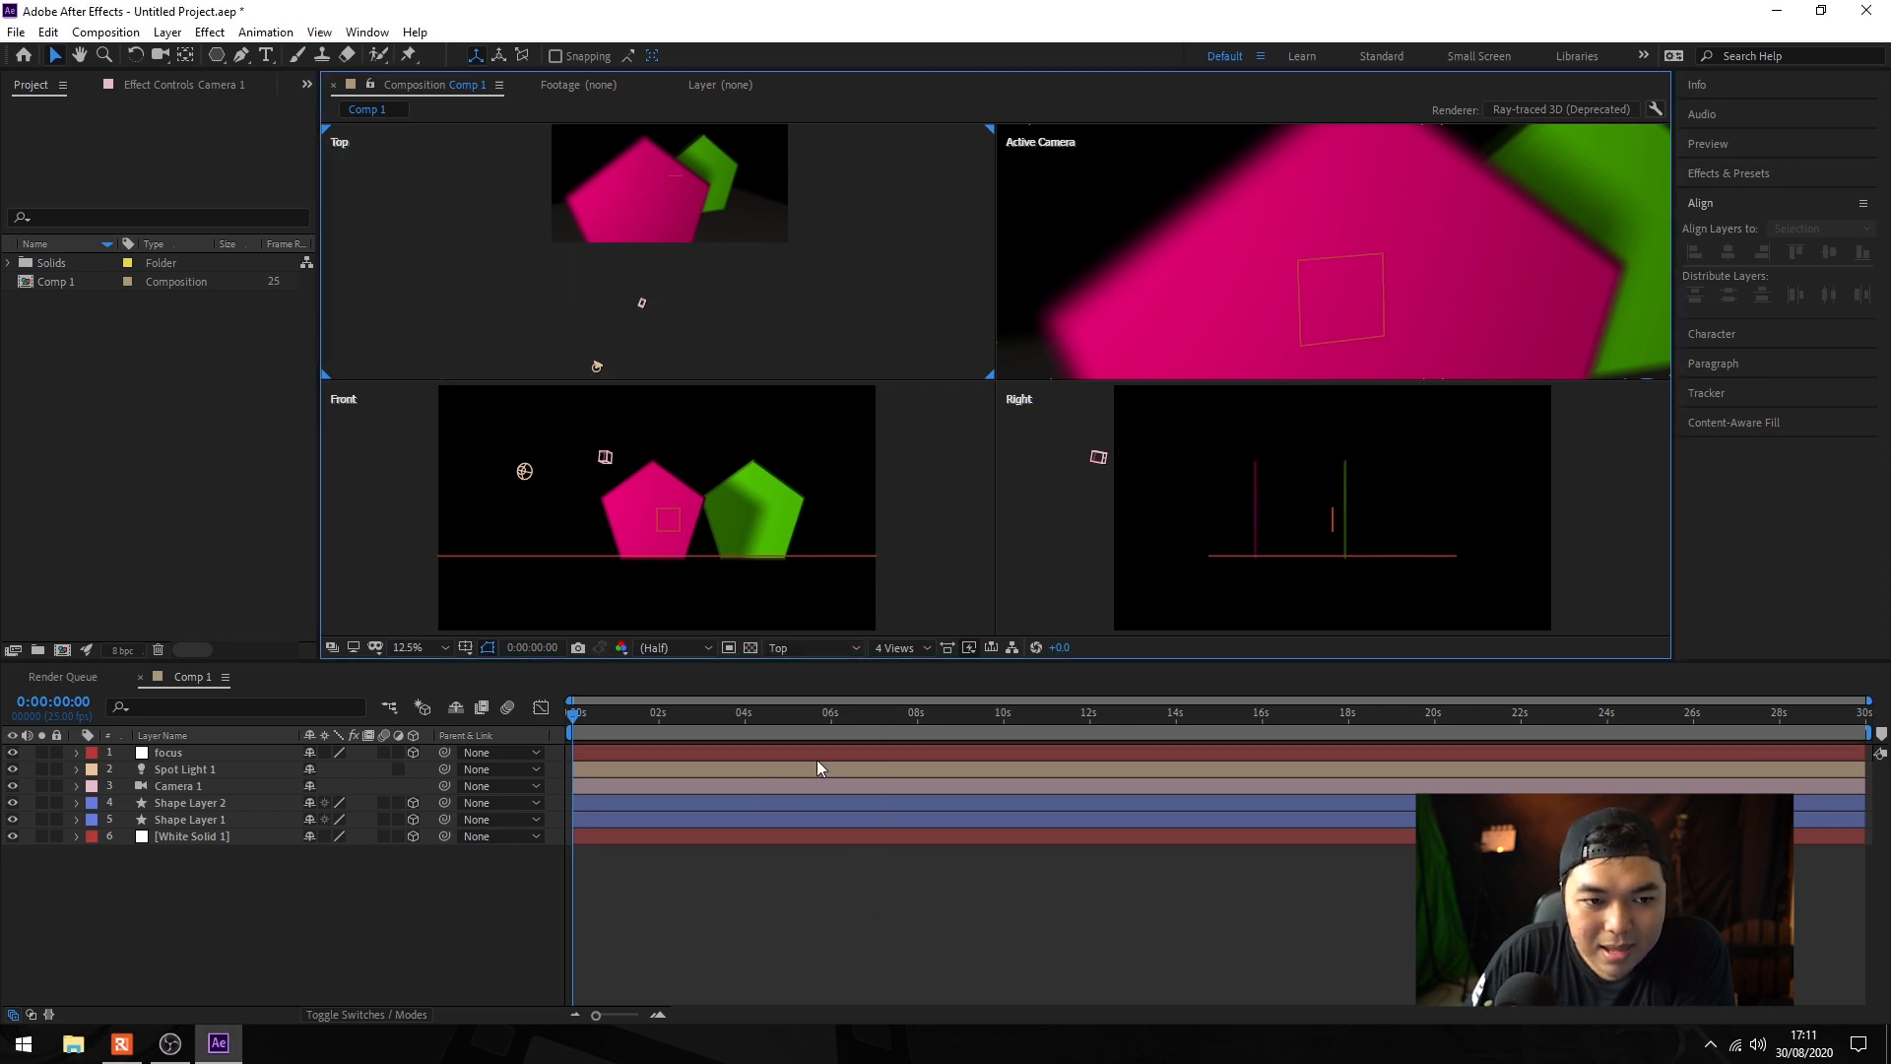
Step: Move the focus null along Z to the pink pentagon in the Top view, at about 960, 540, -344
click(723, 239)
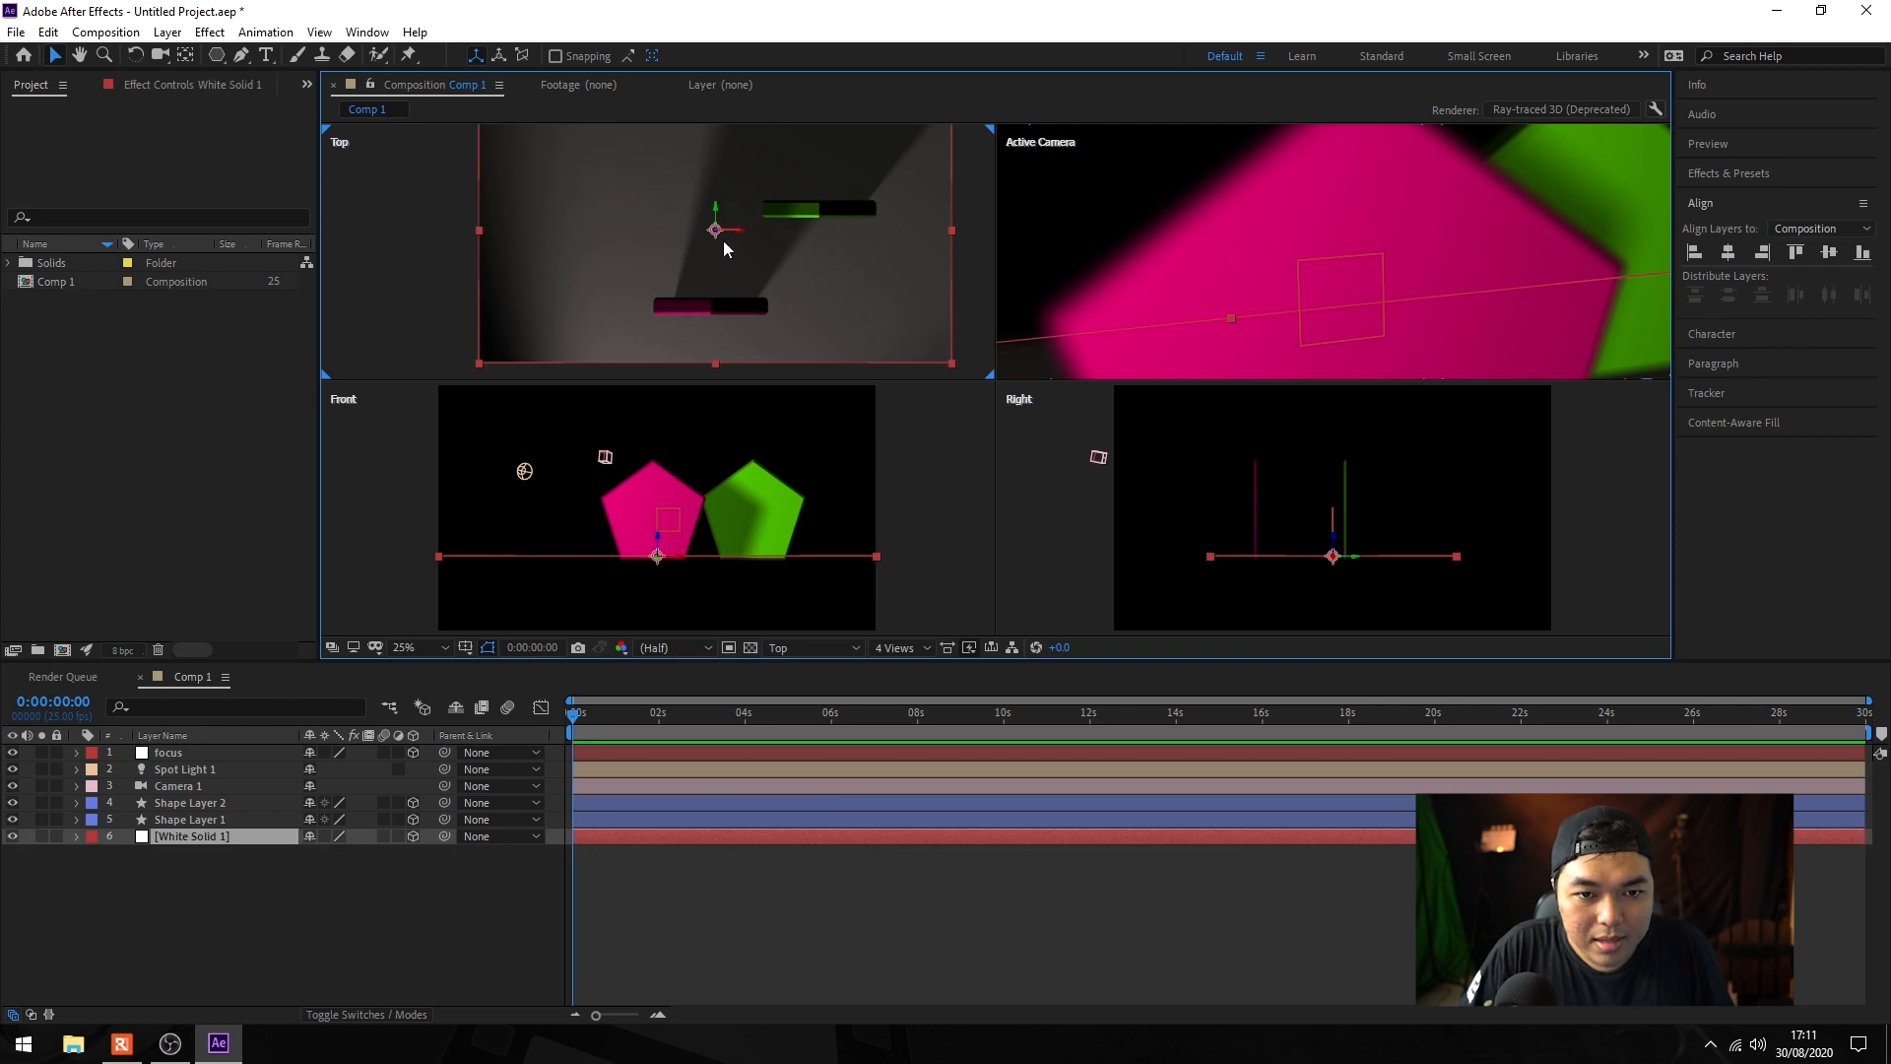
click(215, 754)
drag(717, 249, 720, 333)
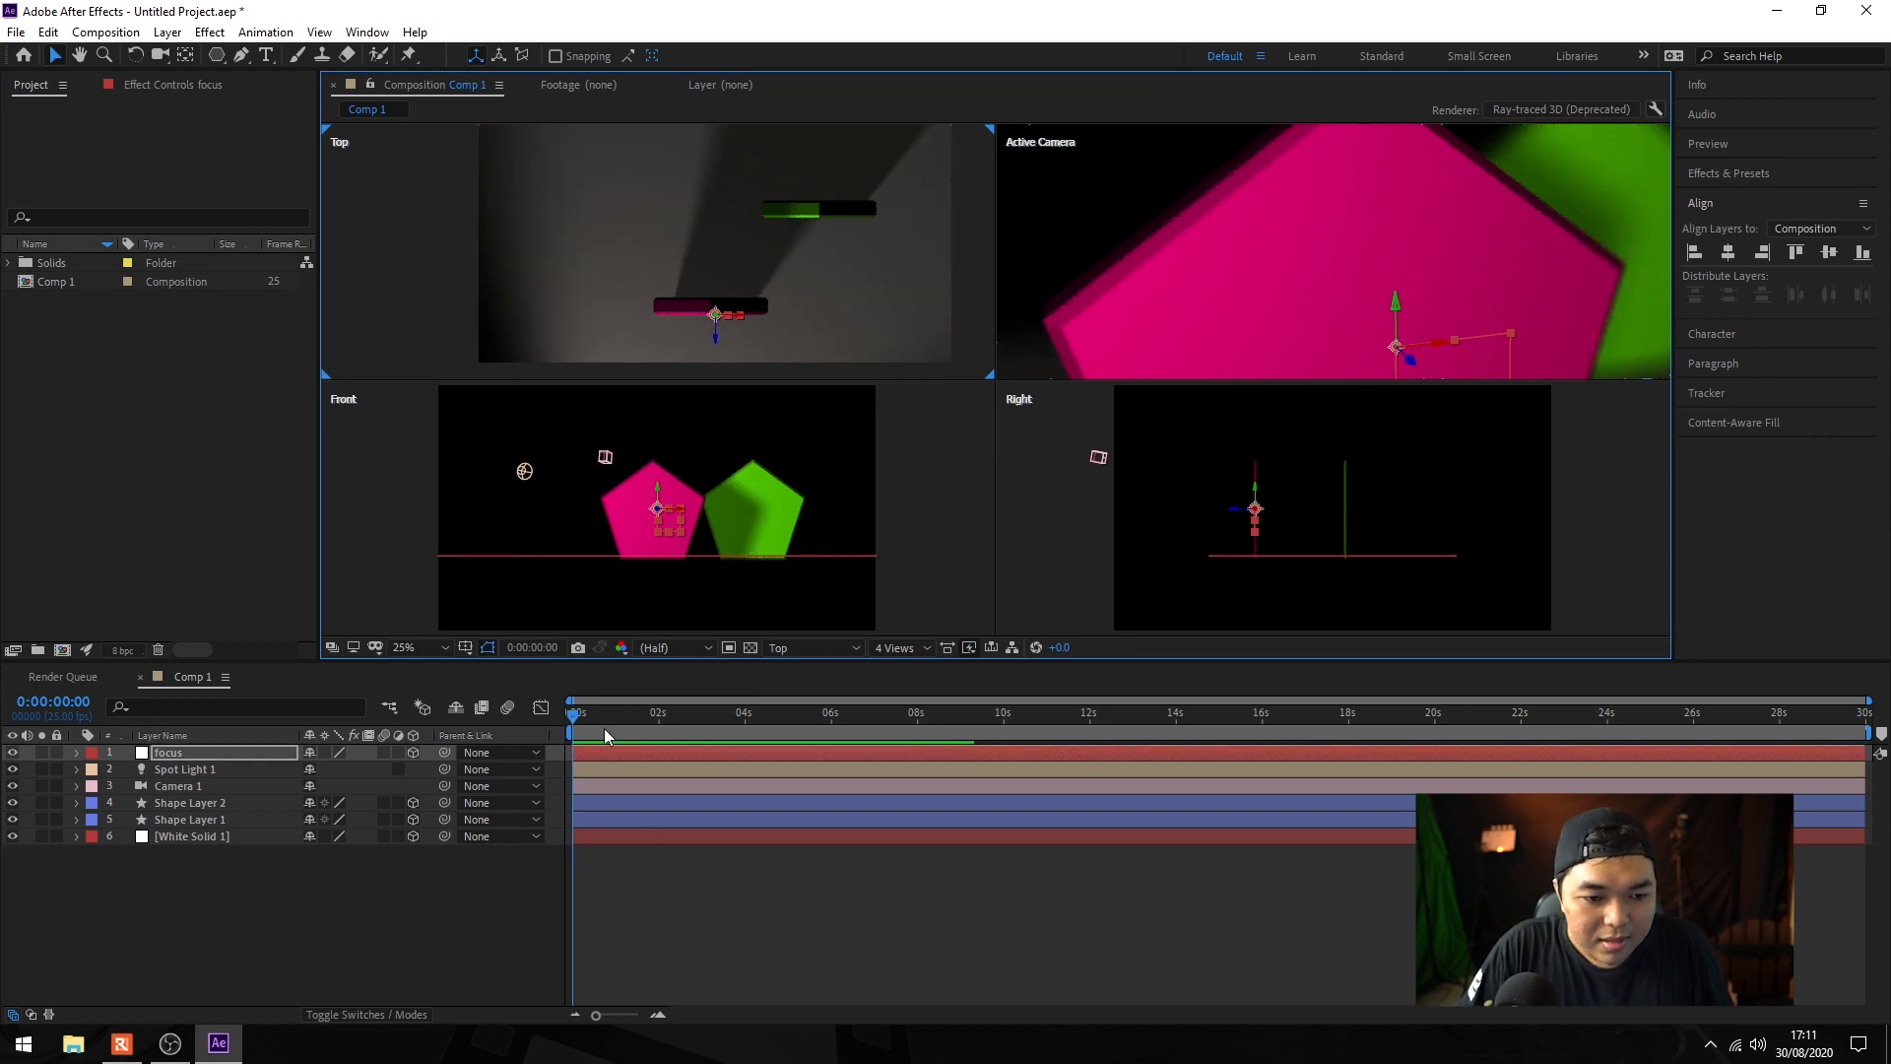
Step: Enable keyframing at 0 s for the focus null's Position, Scale, Orientation and X, Y and Z Rotation
click(76, 753)
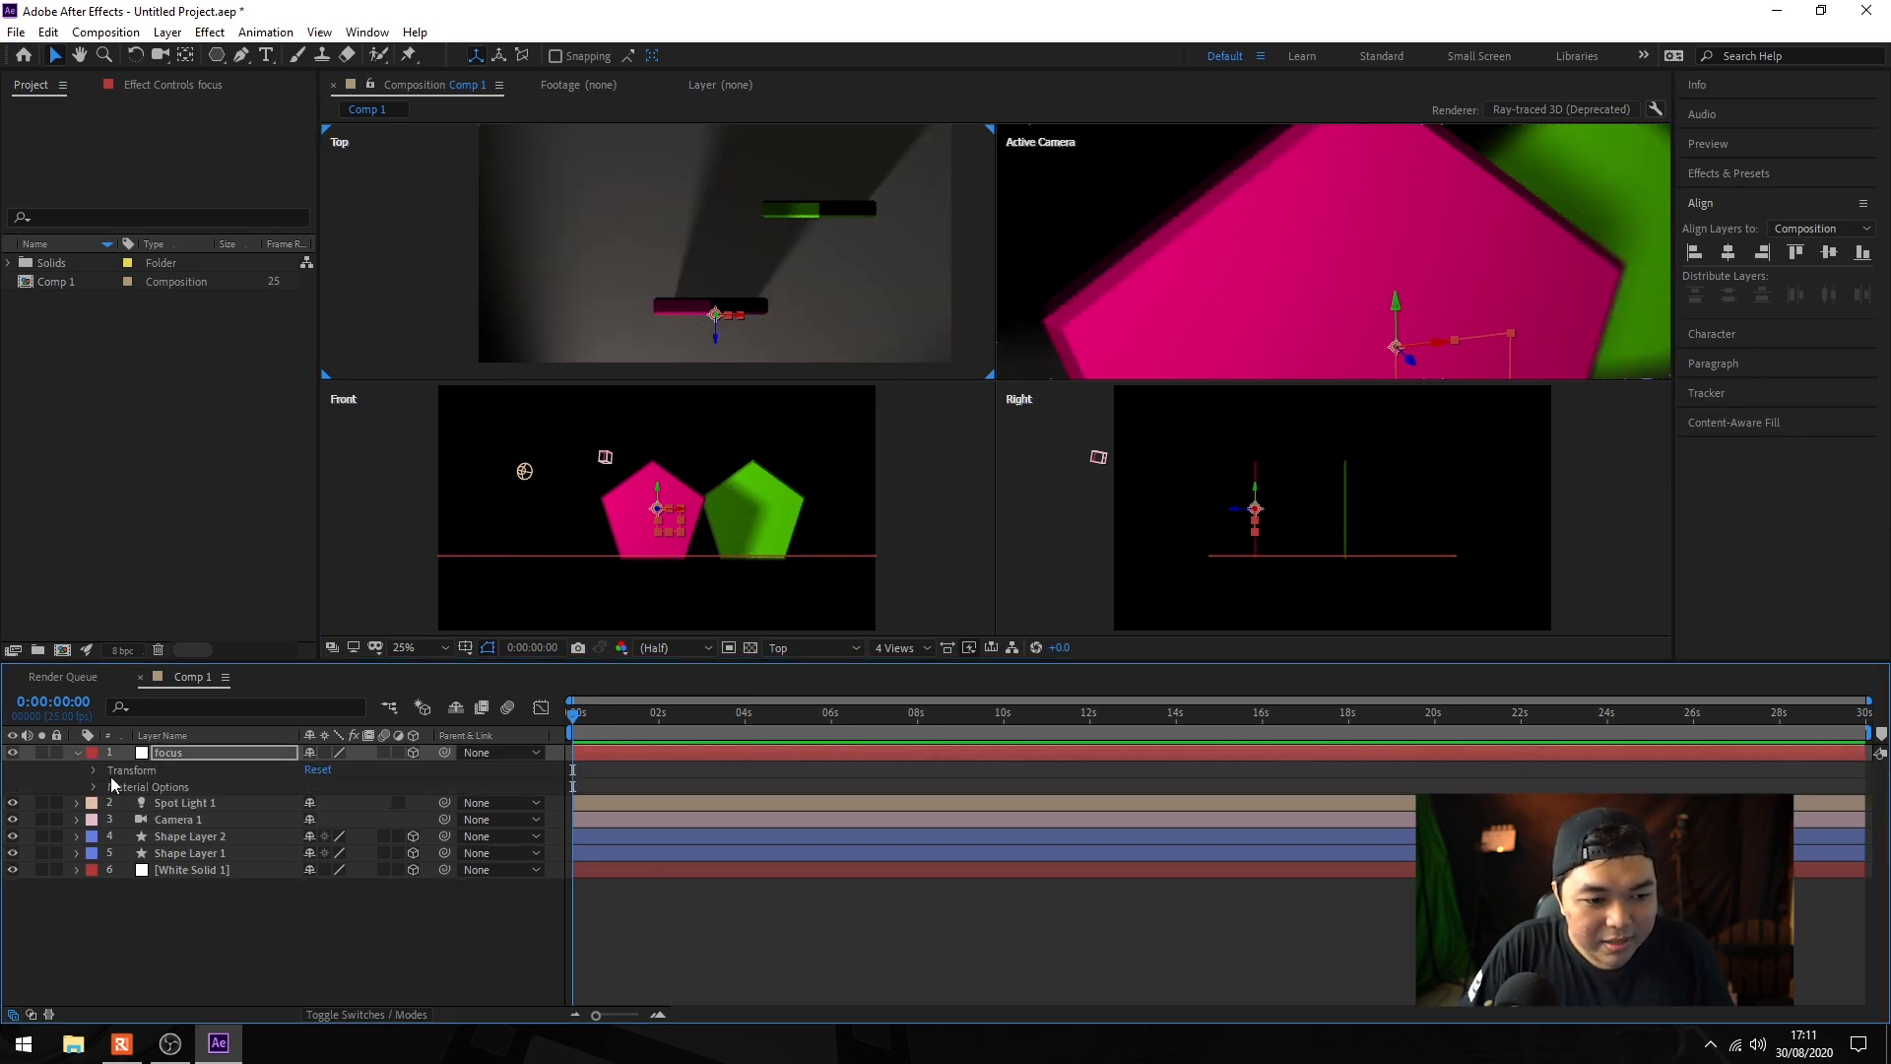
click(148, 771)
click(92, 769)
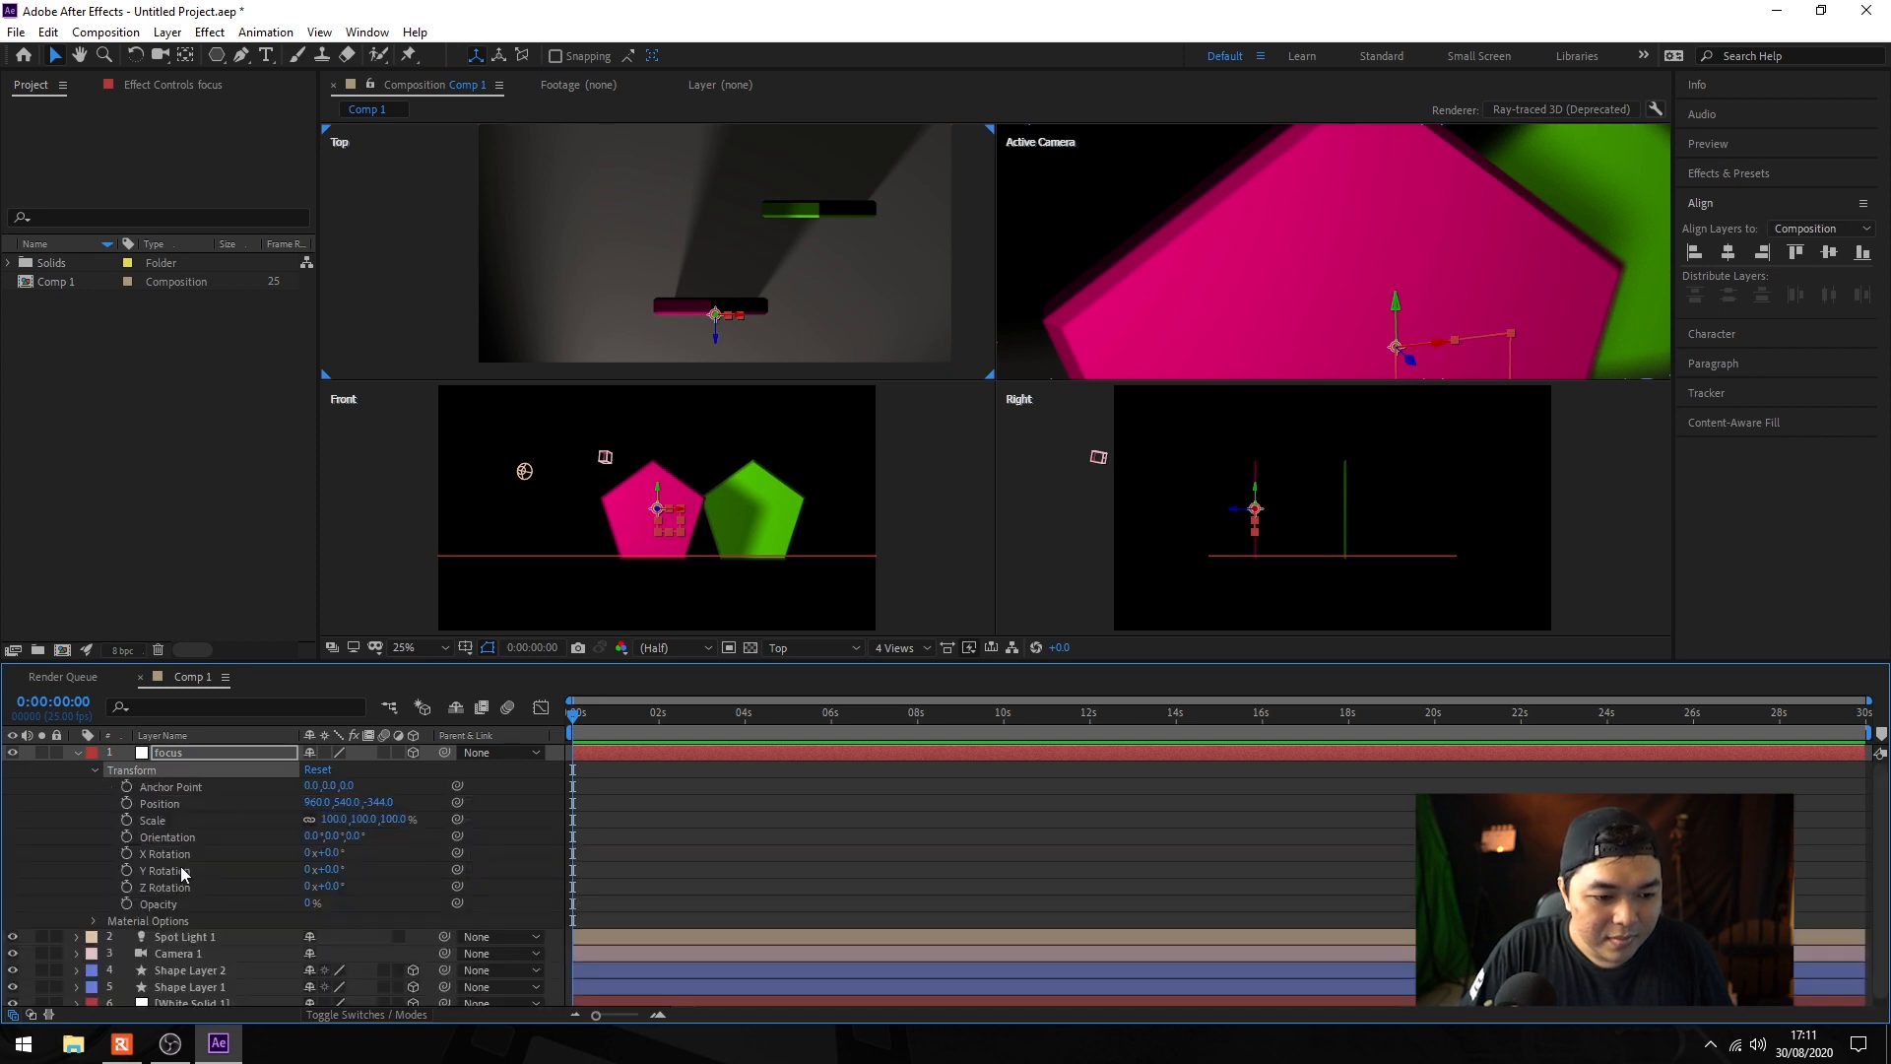
drag(126, 803, 126, 887)
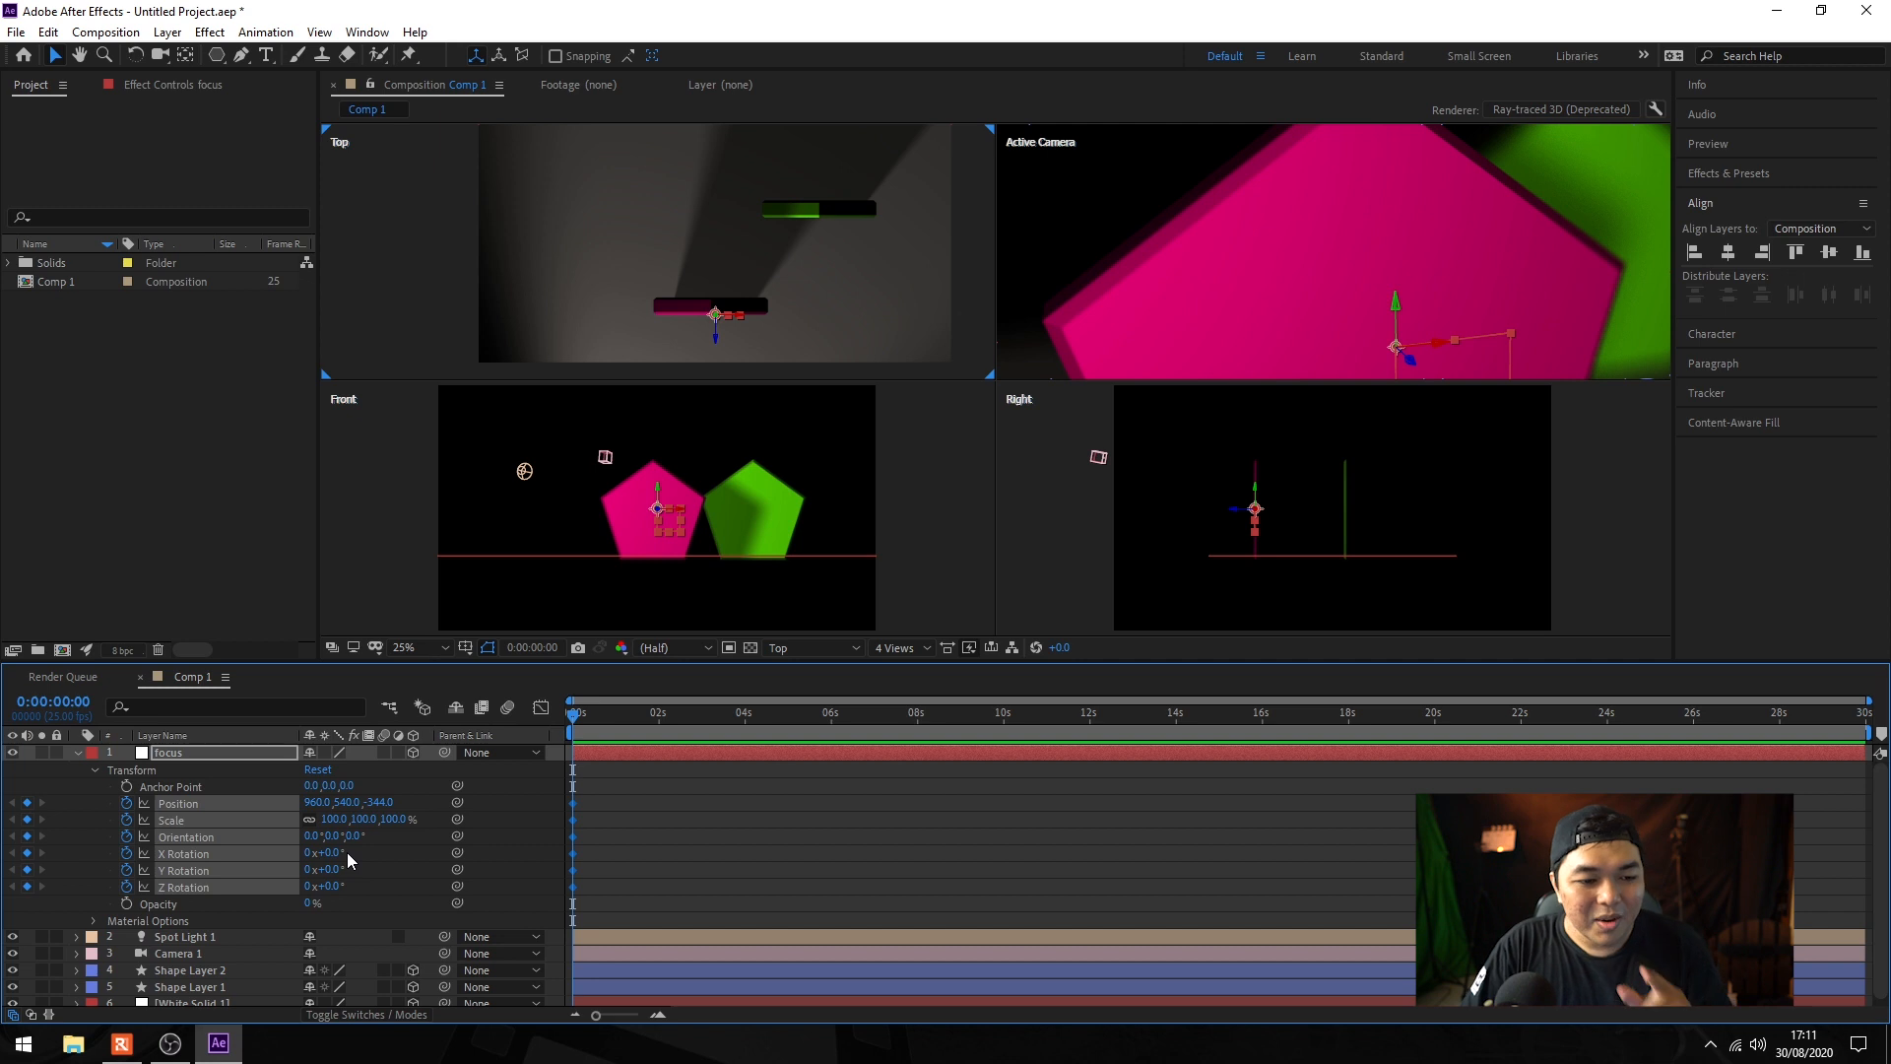
Step: At 0:00:04:01, move the focus null onto the green pentagon in the Top view, at about 1384, 540, 64
drag(600, 724, 747, 730)
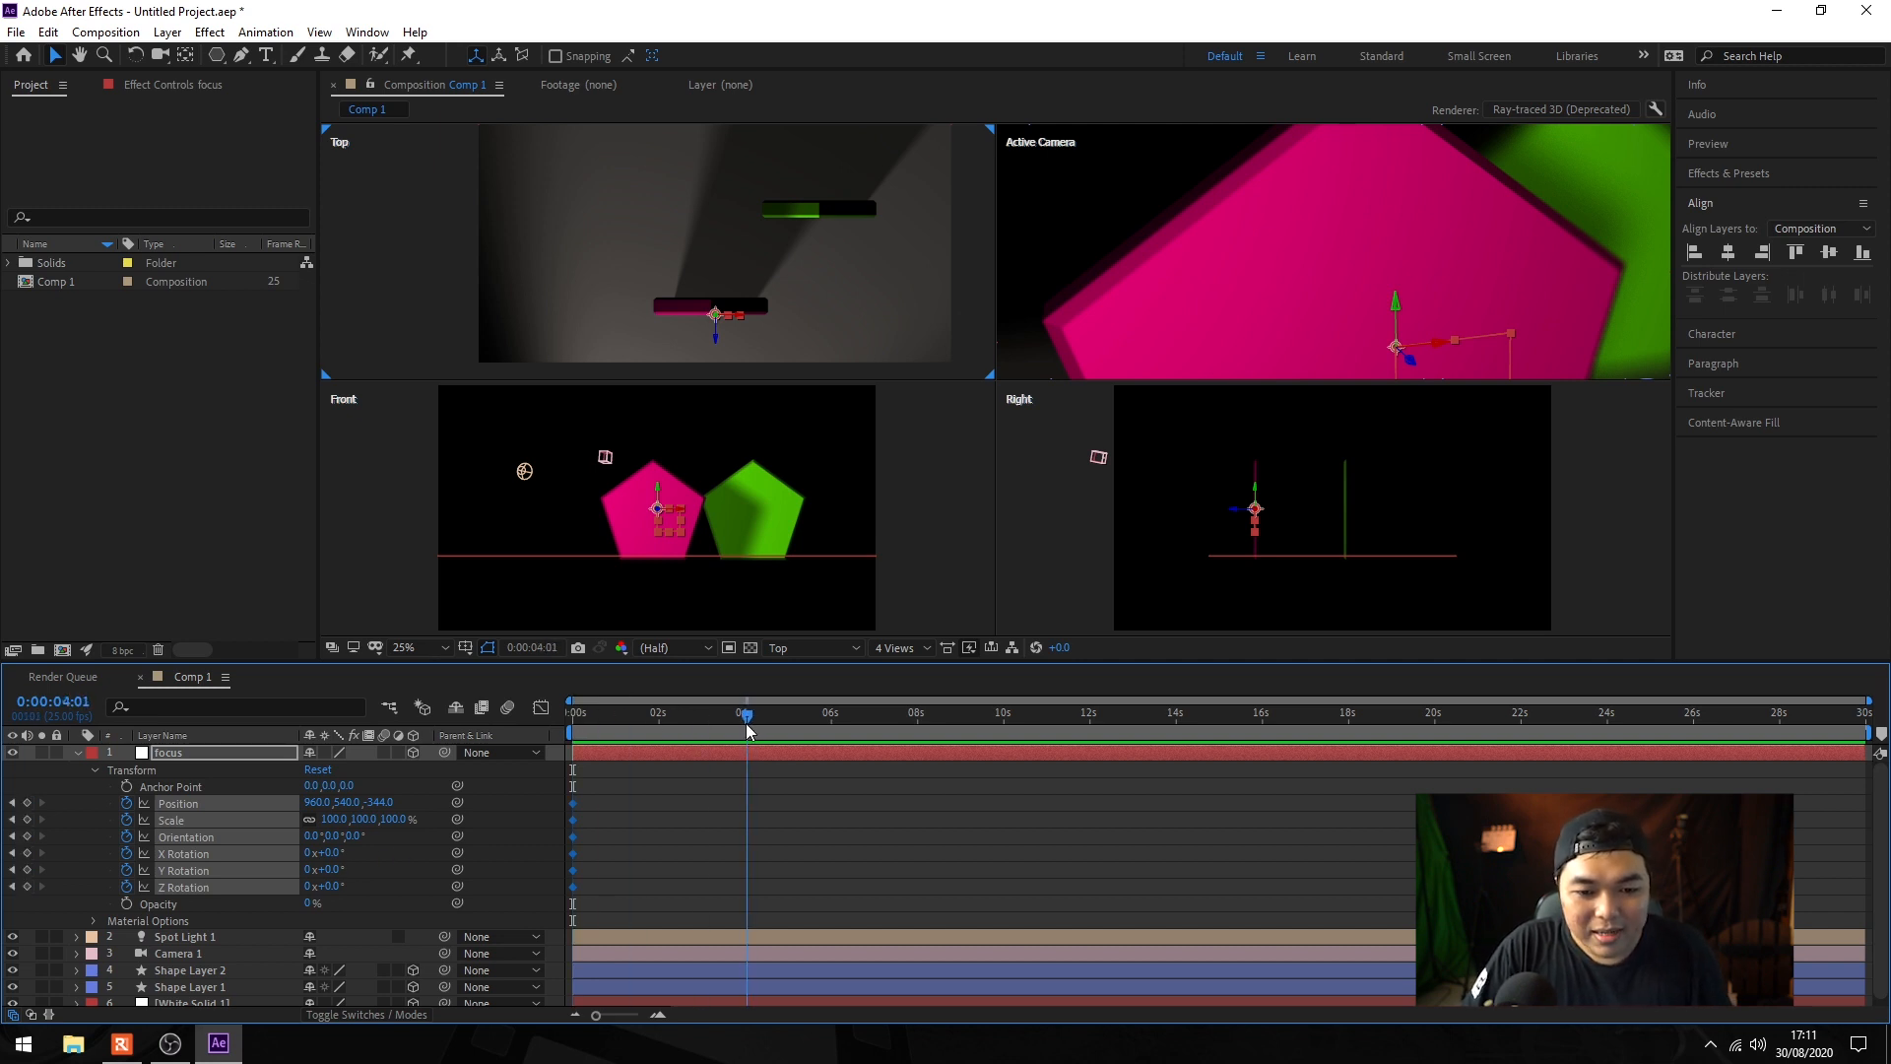
drag(713, 313, 818, 244)
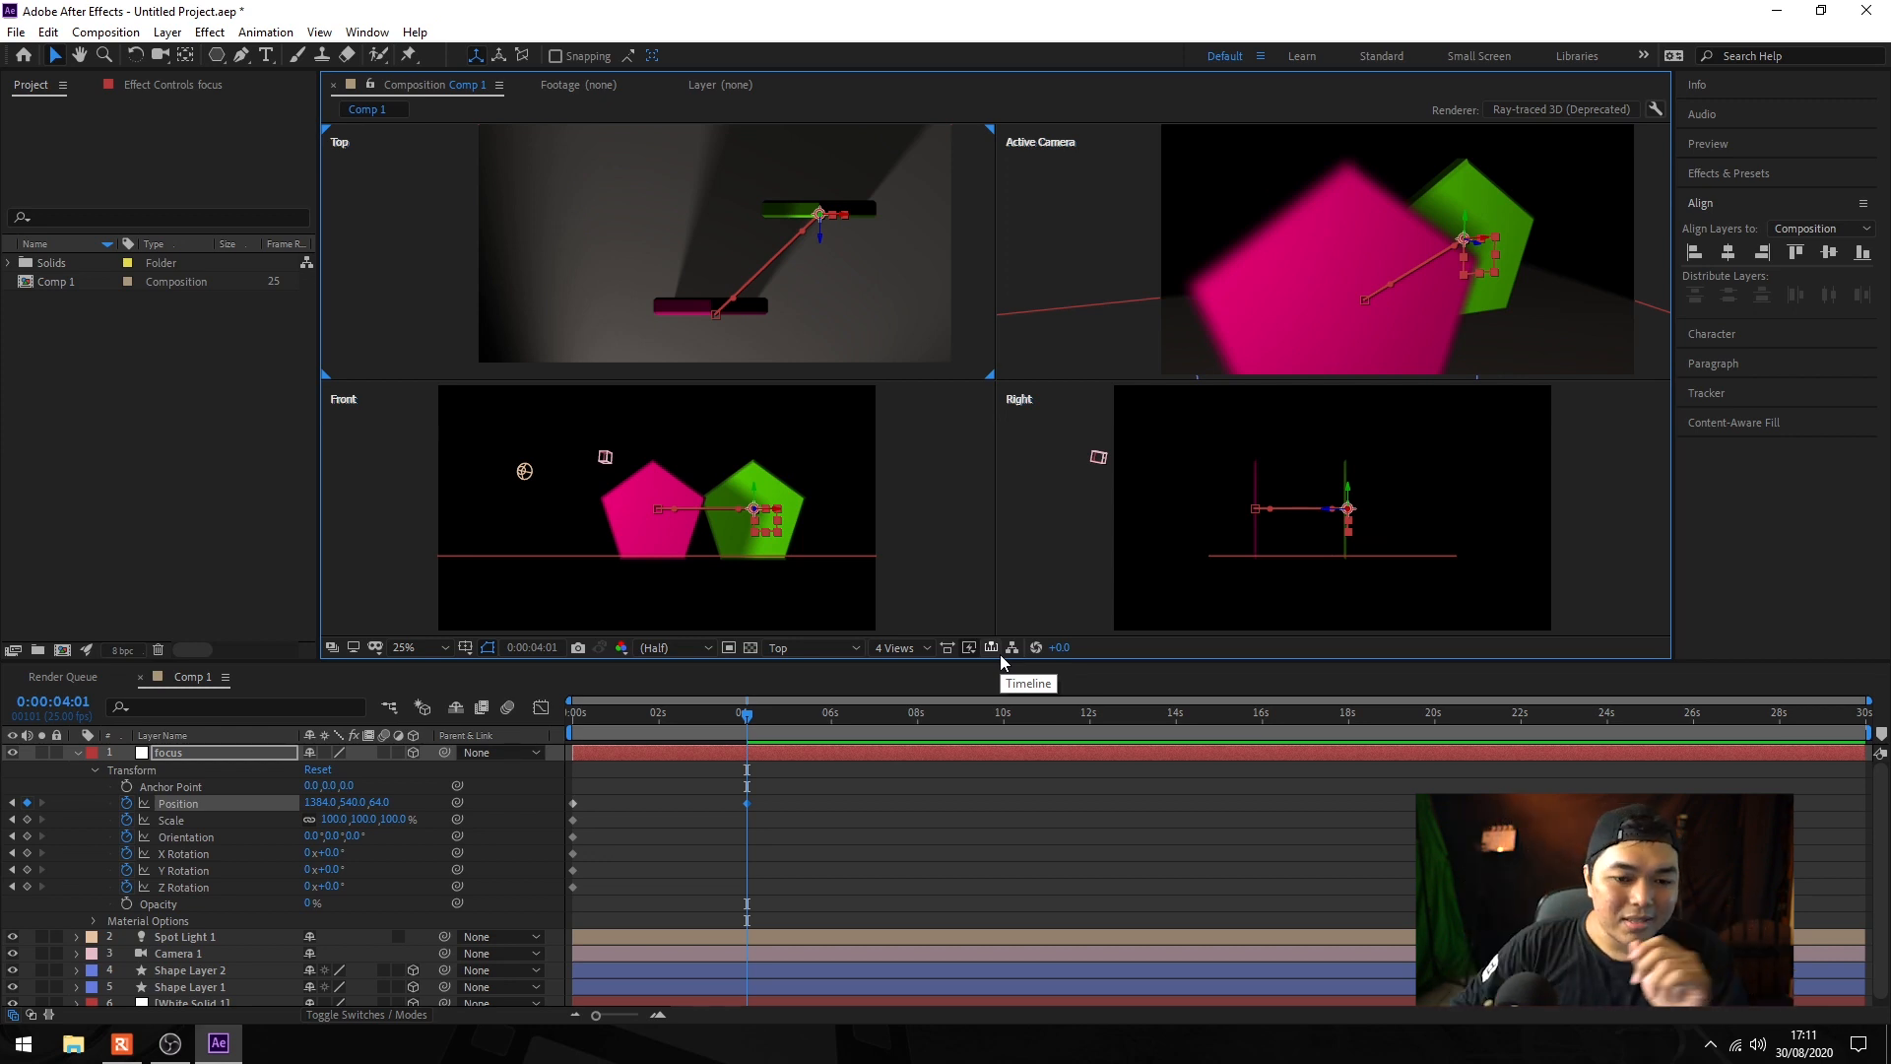
Step: Enable keyframing at 0 s for Camera 1's Point of Interest, Position, Orientation and X, Y and Z Rotation
drag(744, 734, 334, 736)
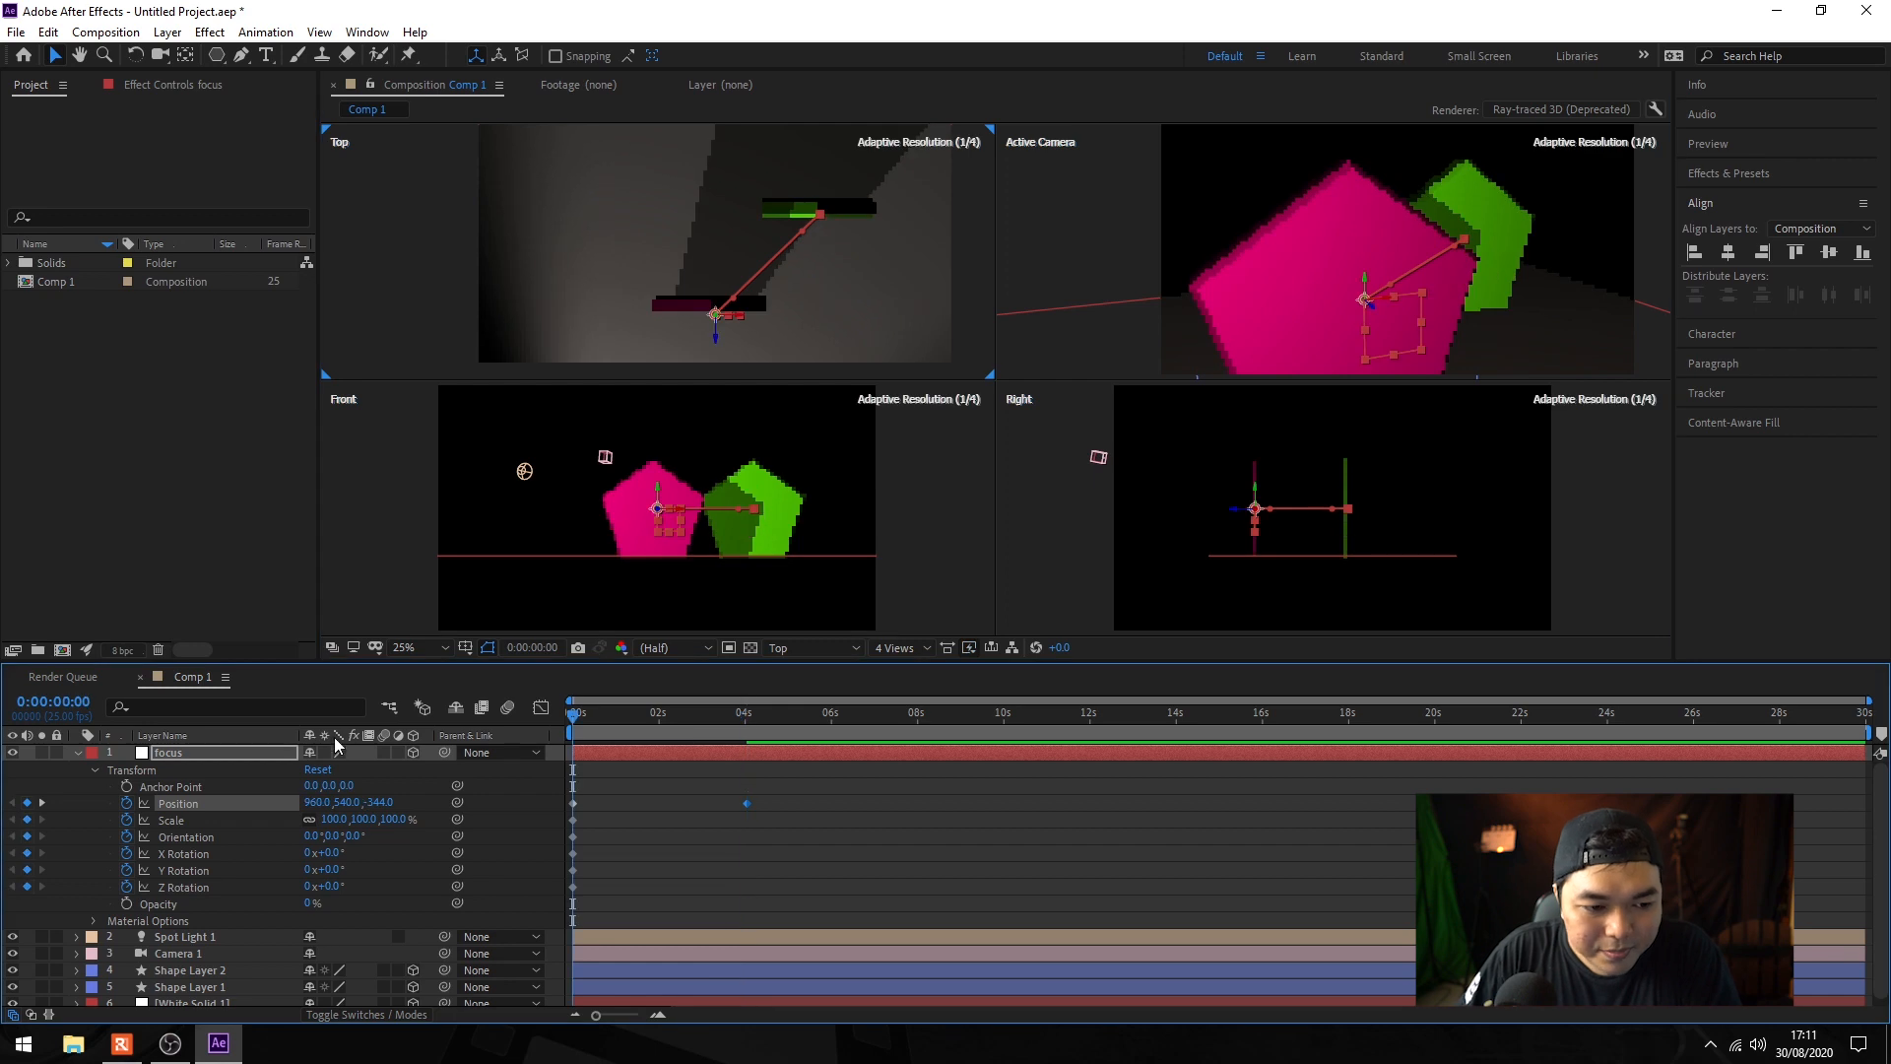
click(78, 753)
click(177, 786)
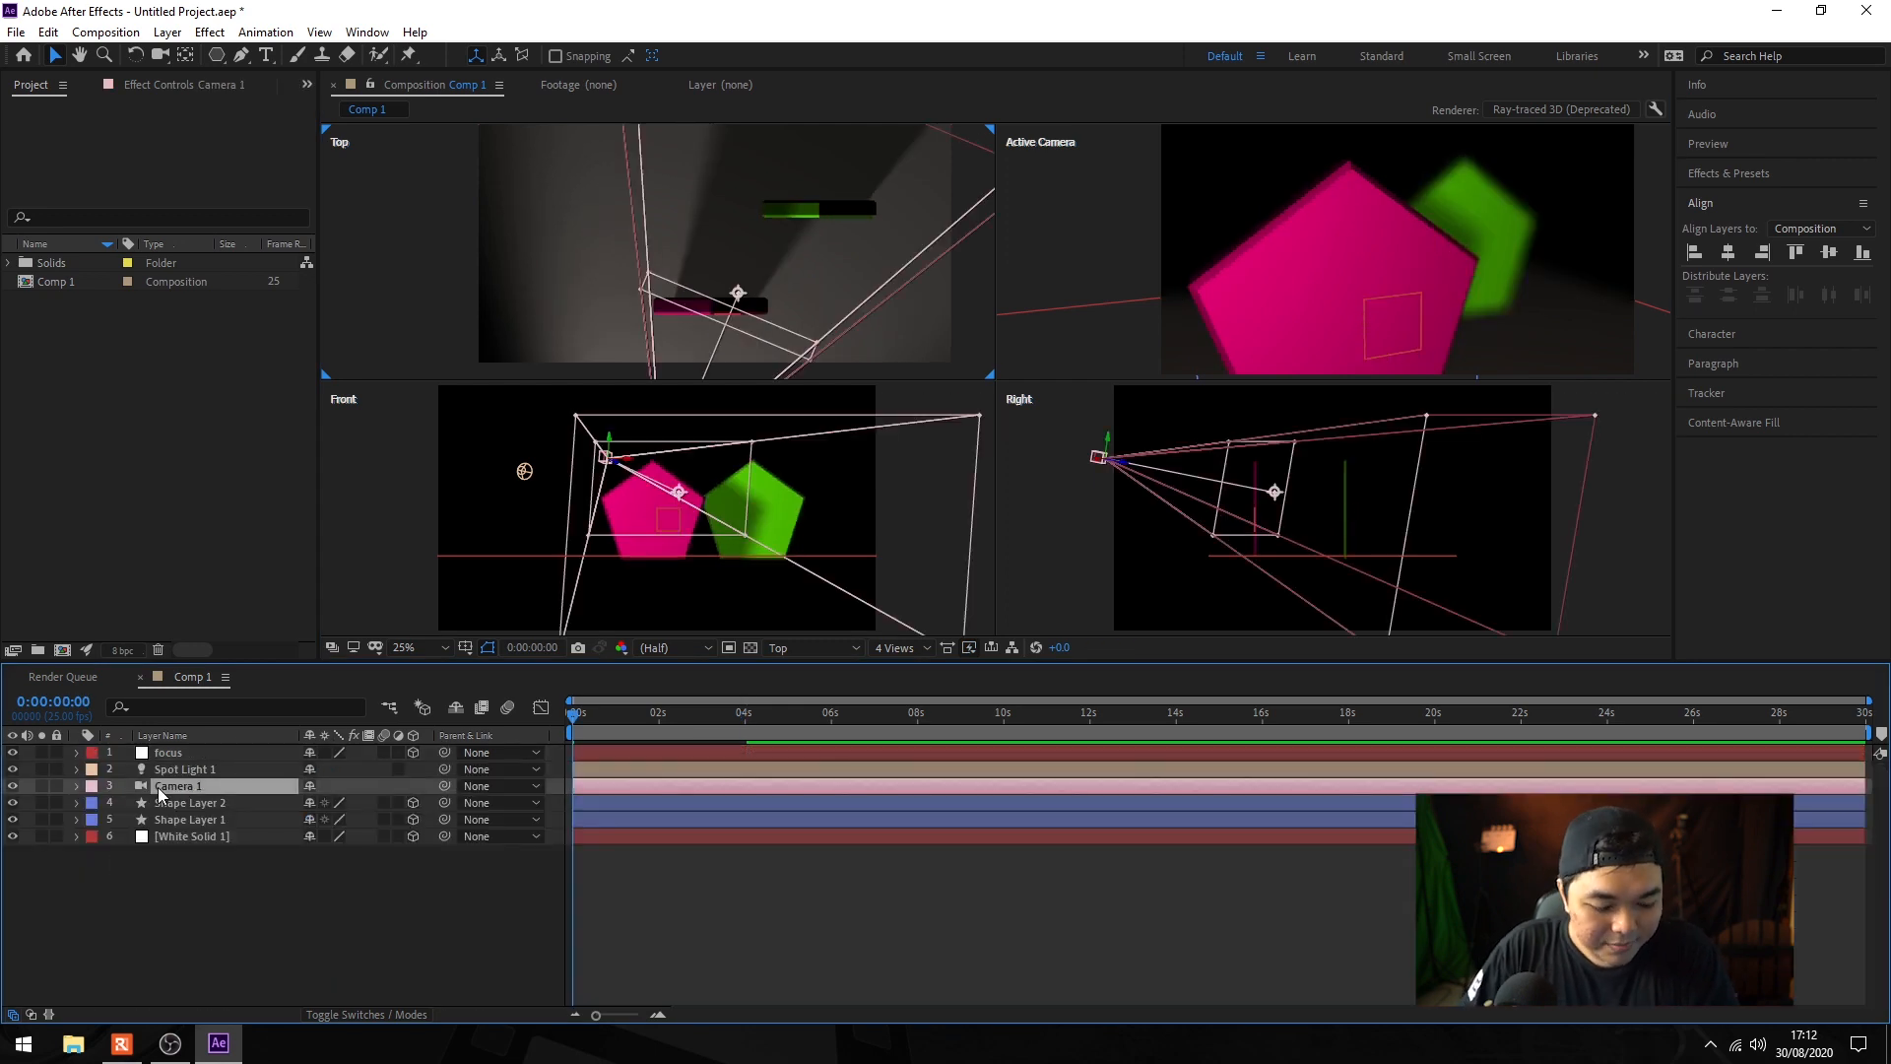
click(75, 786)
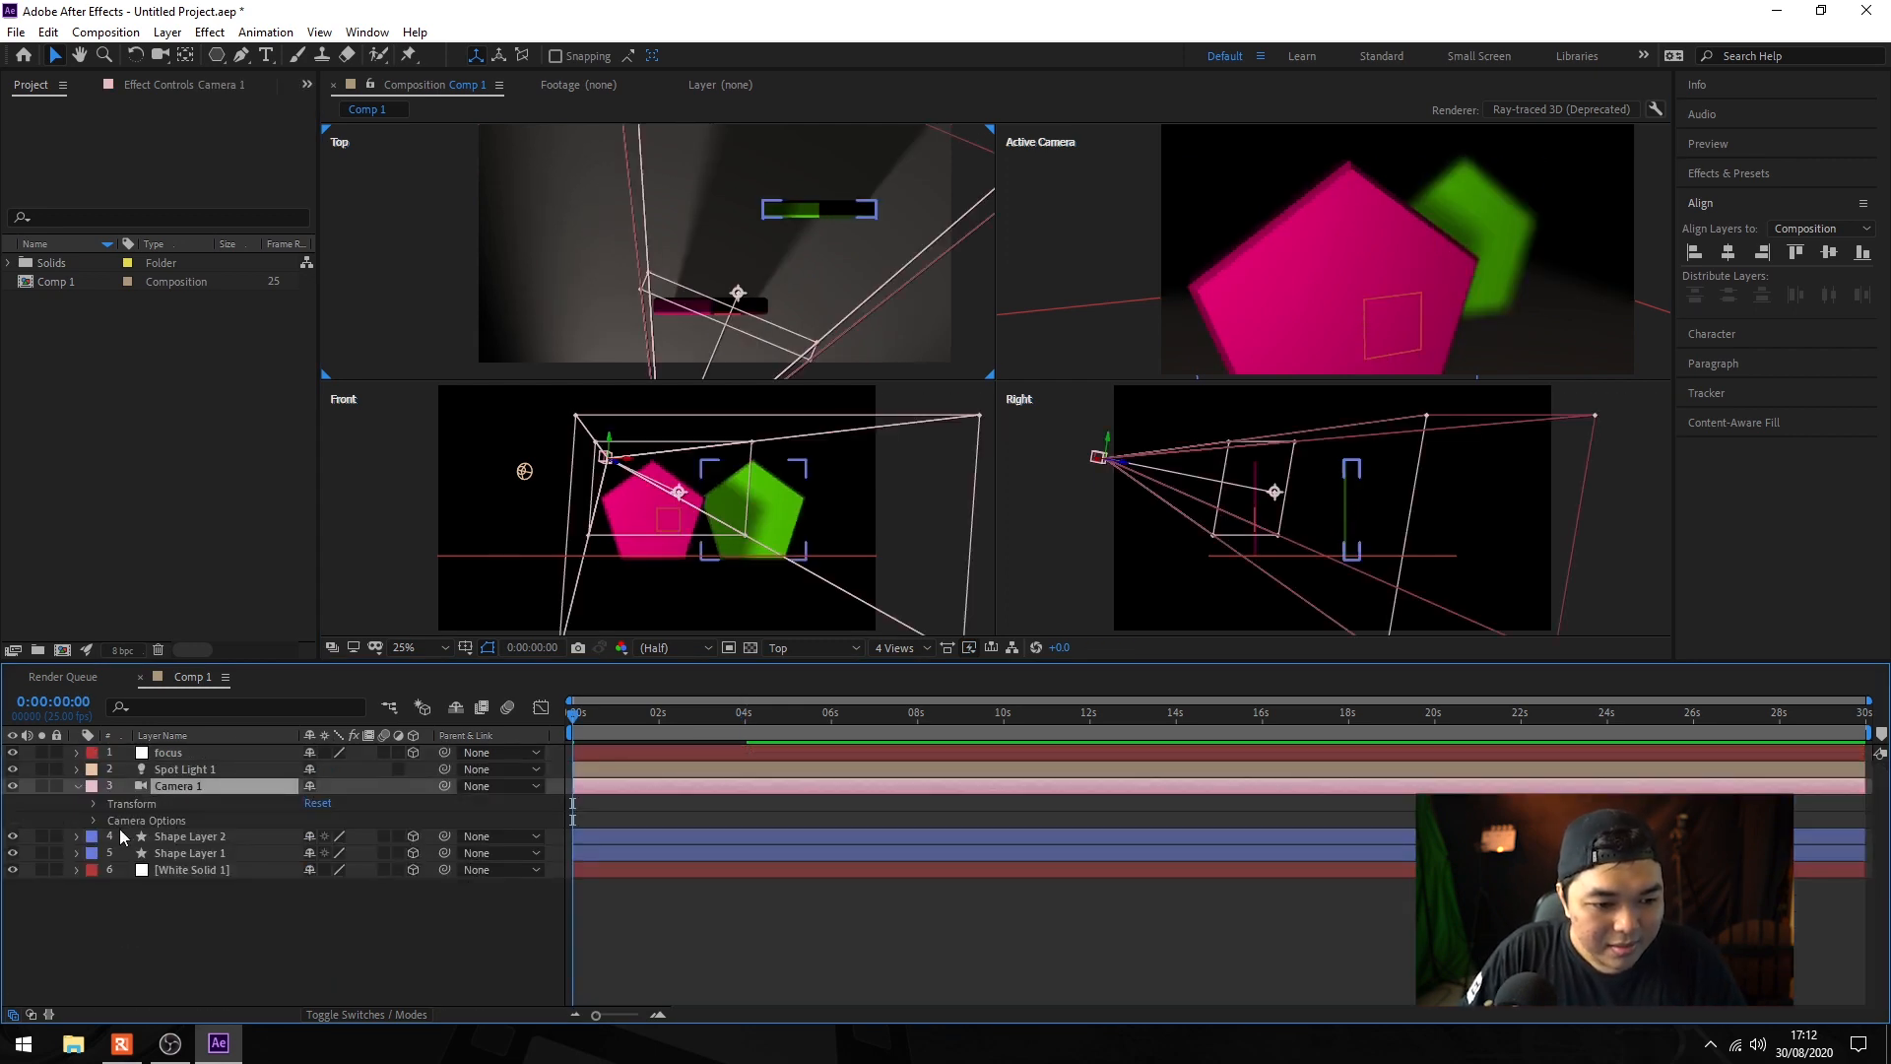
click(99, 801)
click(99, 801)
drag(123, 819, 125, 906)
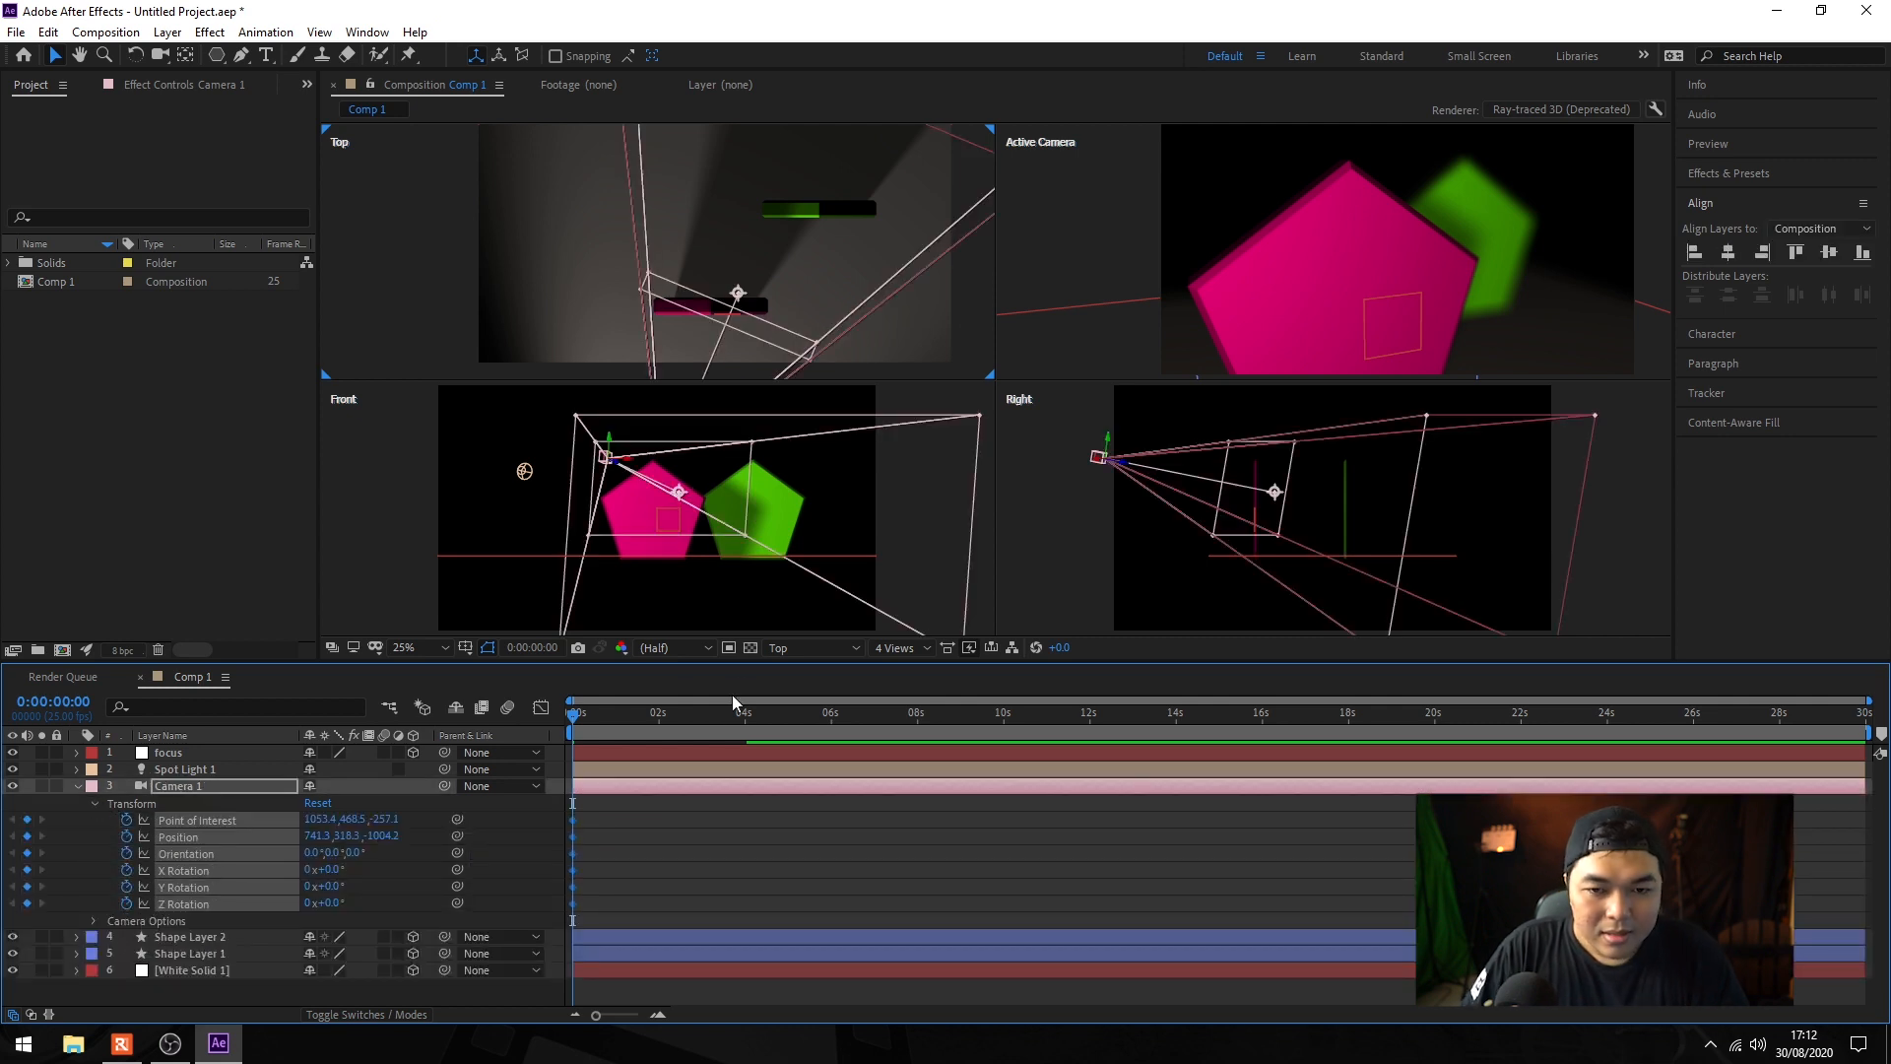
Step: Return to a single fitted Active Camera view and pull Camera 1 back at 0 s to about 260, 87, -2157
click(928, 647)
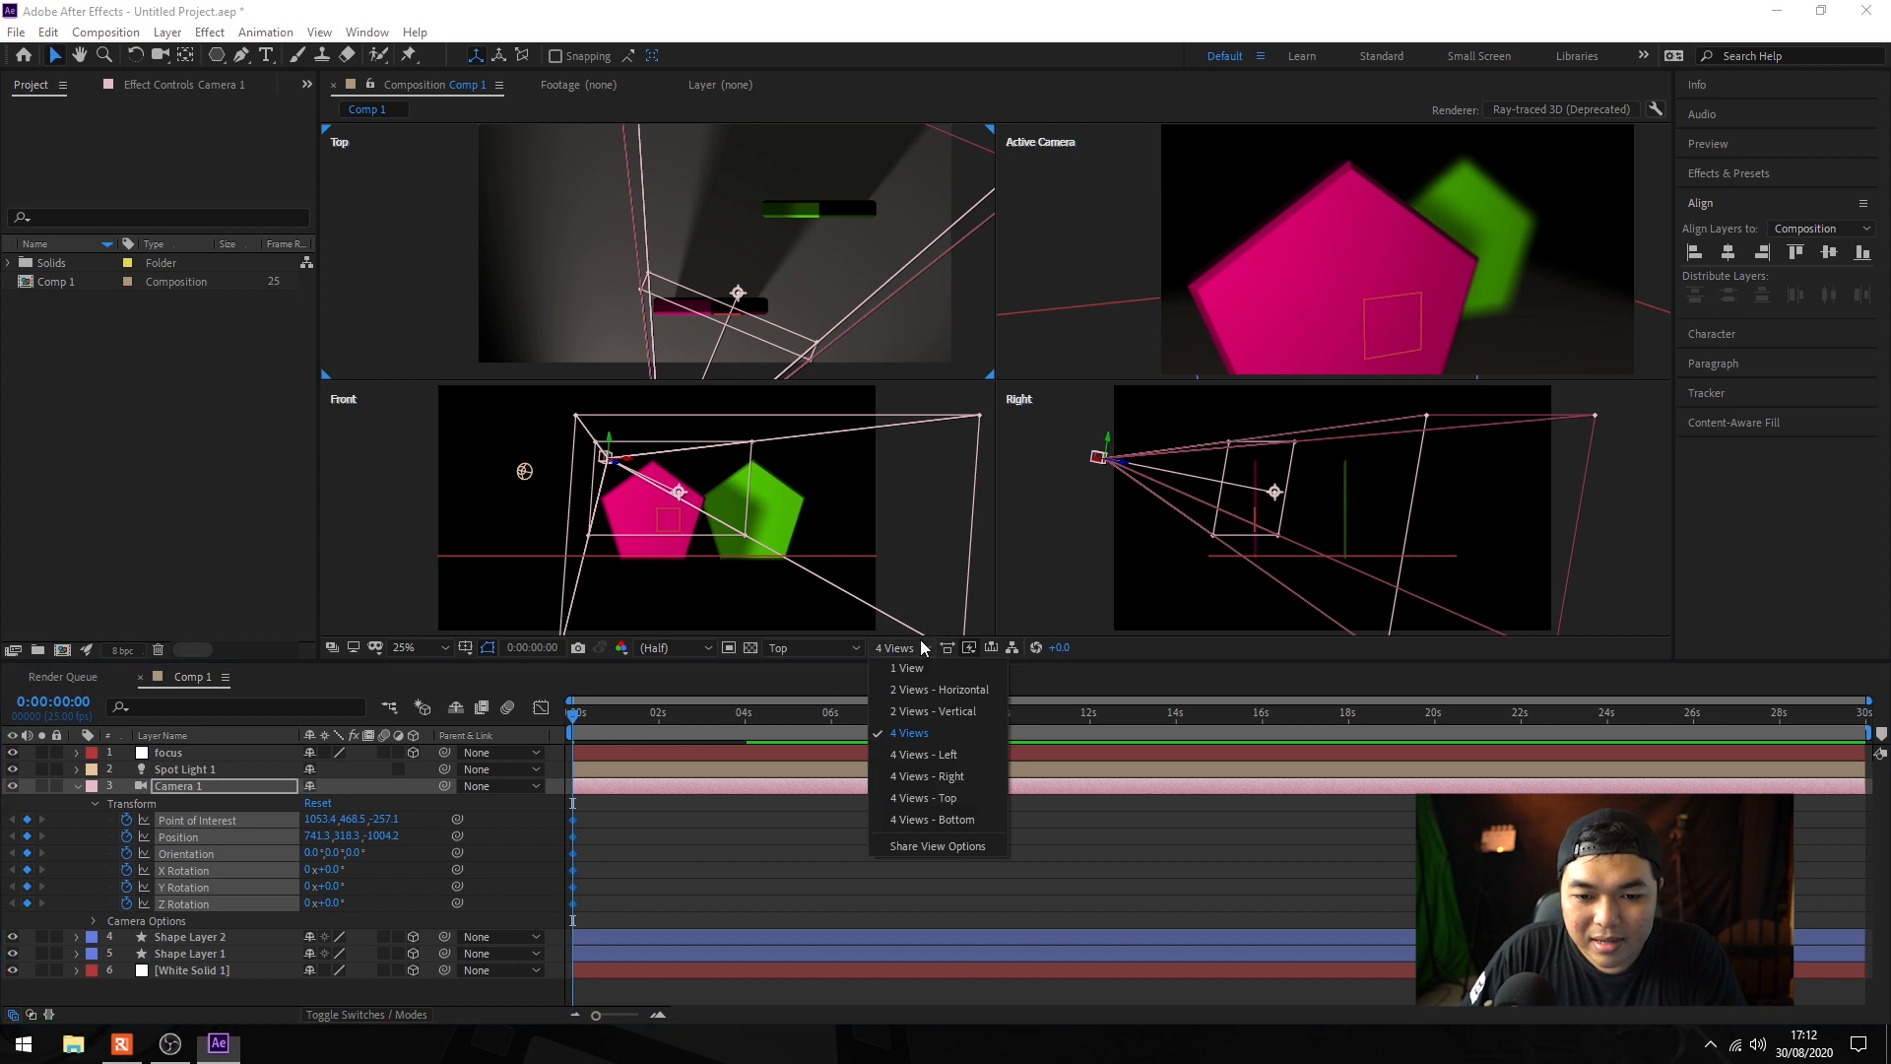
click(924, 660)
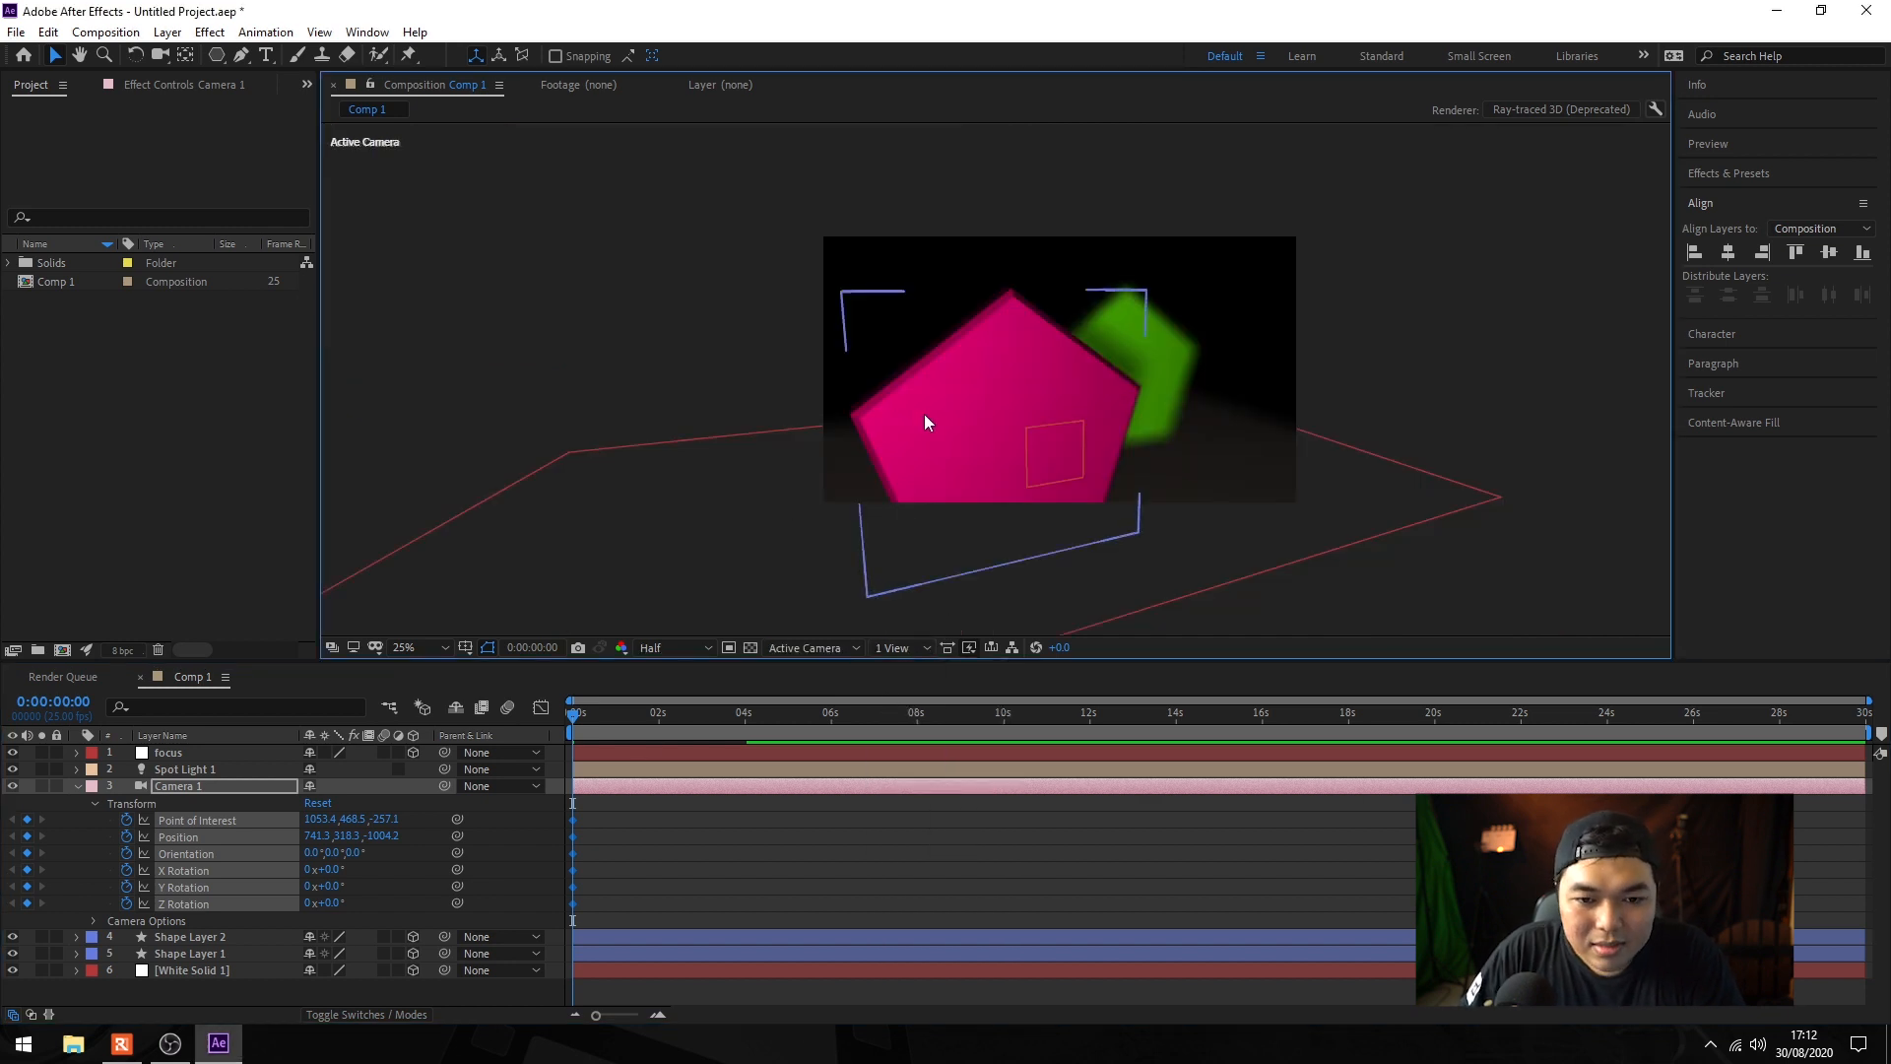
click(434, 647)
click(442, 678)
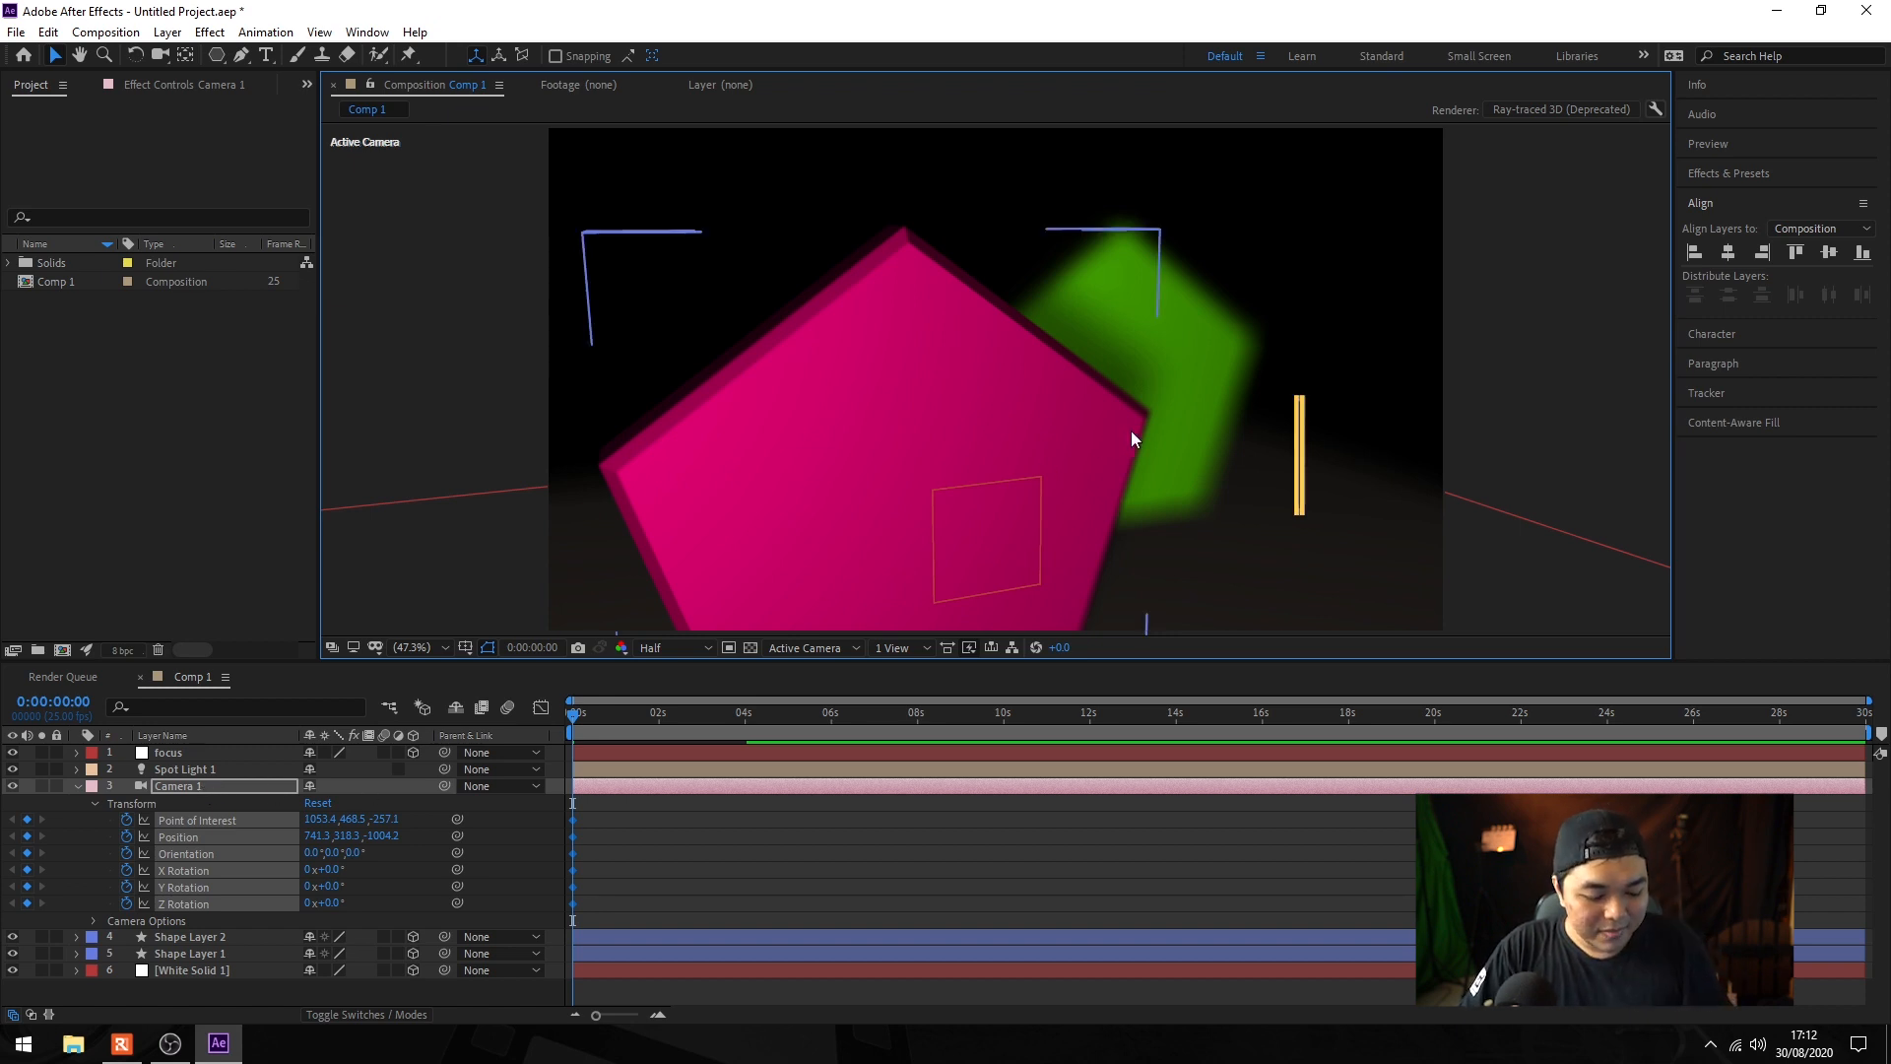
key(c)
drag(1270, 302, 1284, 563)
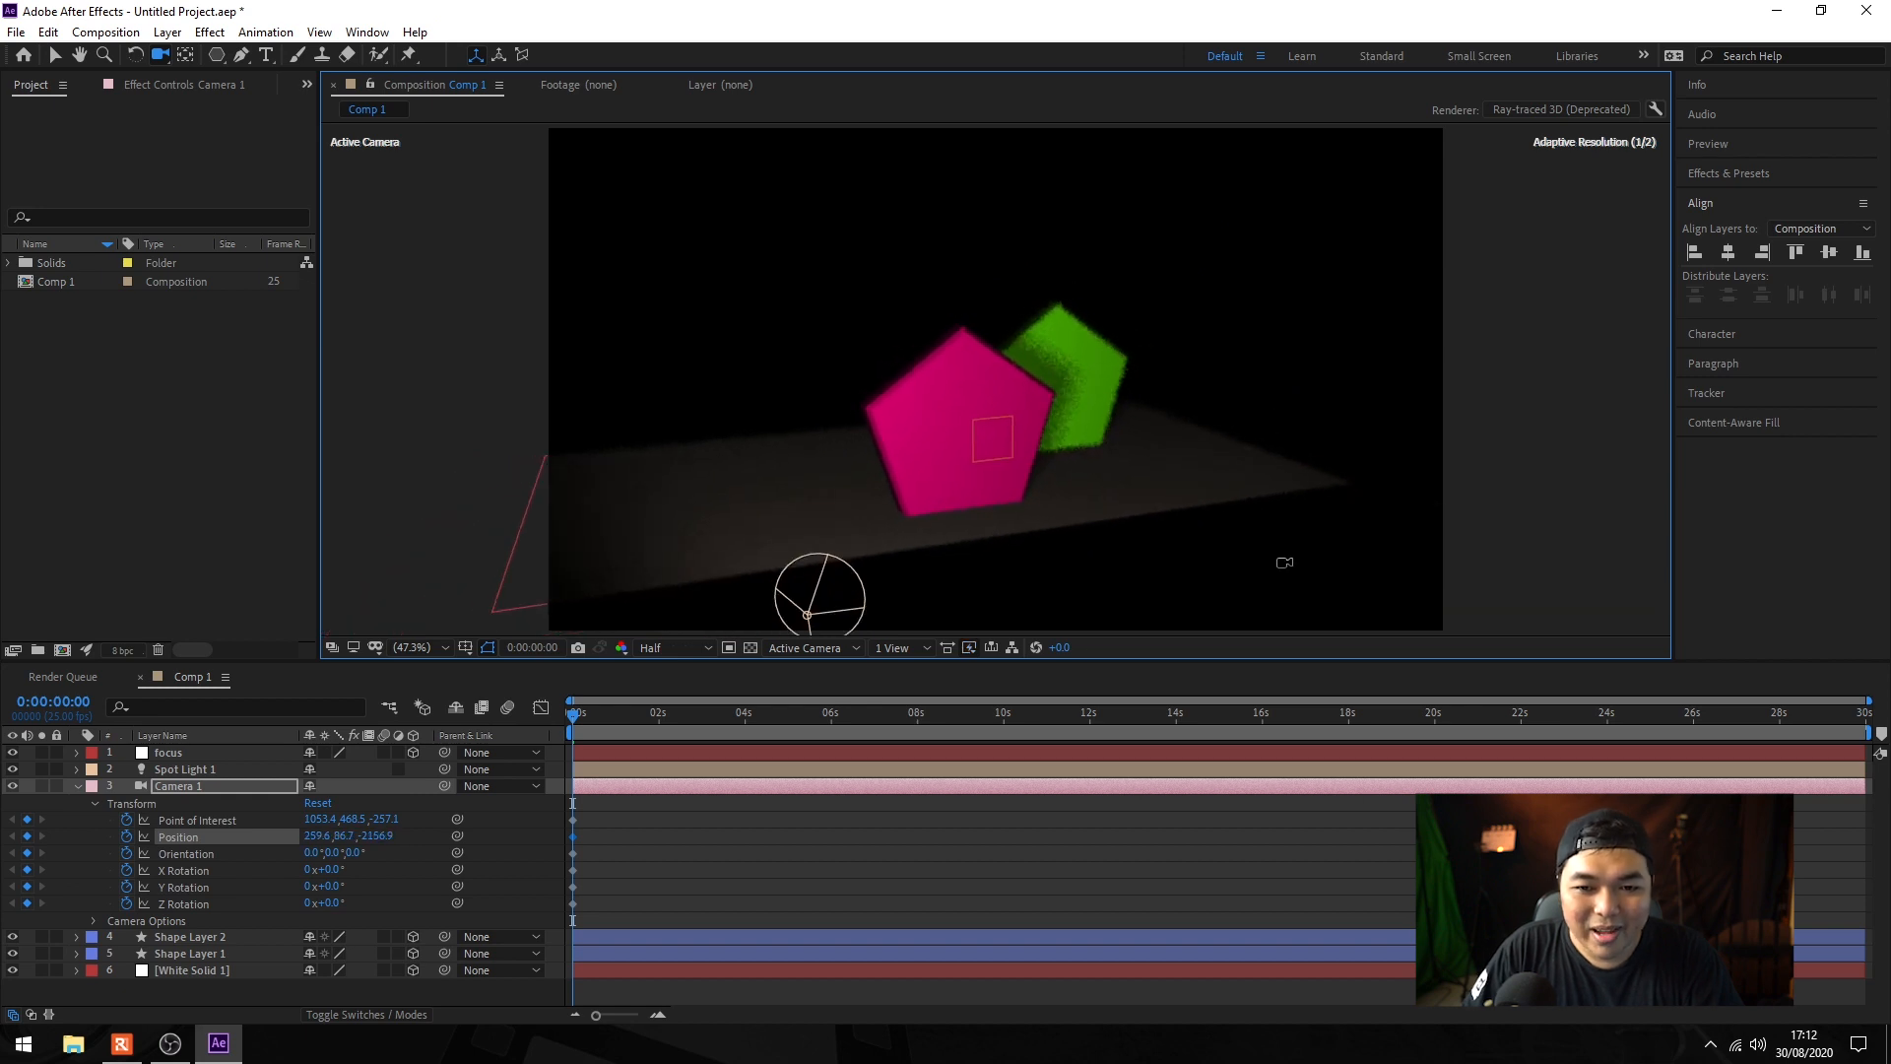
Step: Set the scale of the floor layer, White Solid 1, to 1000%
click(195, 970)
click(76, 971)
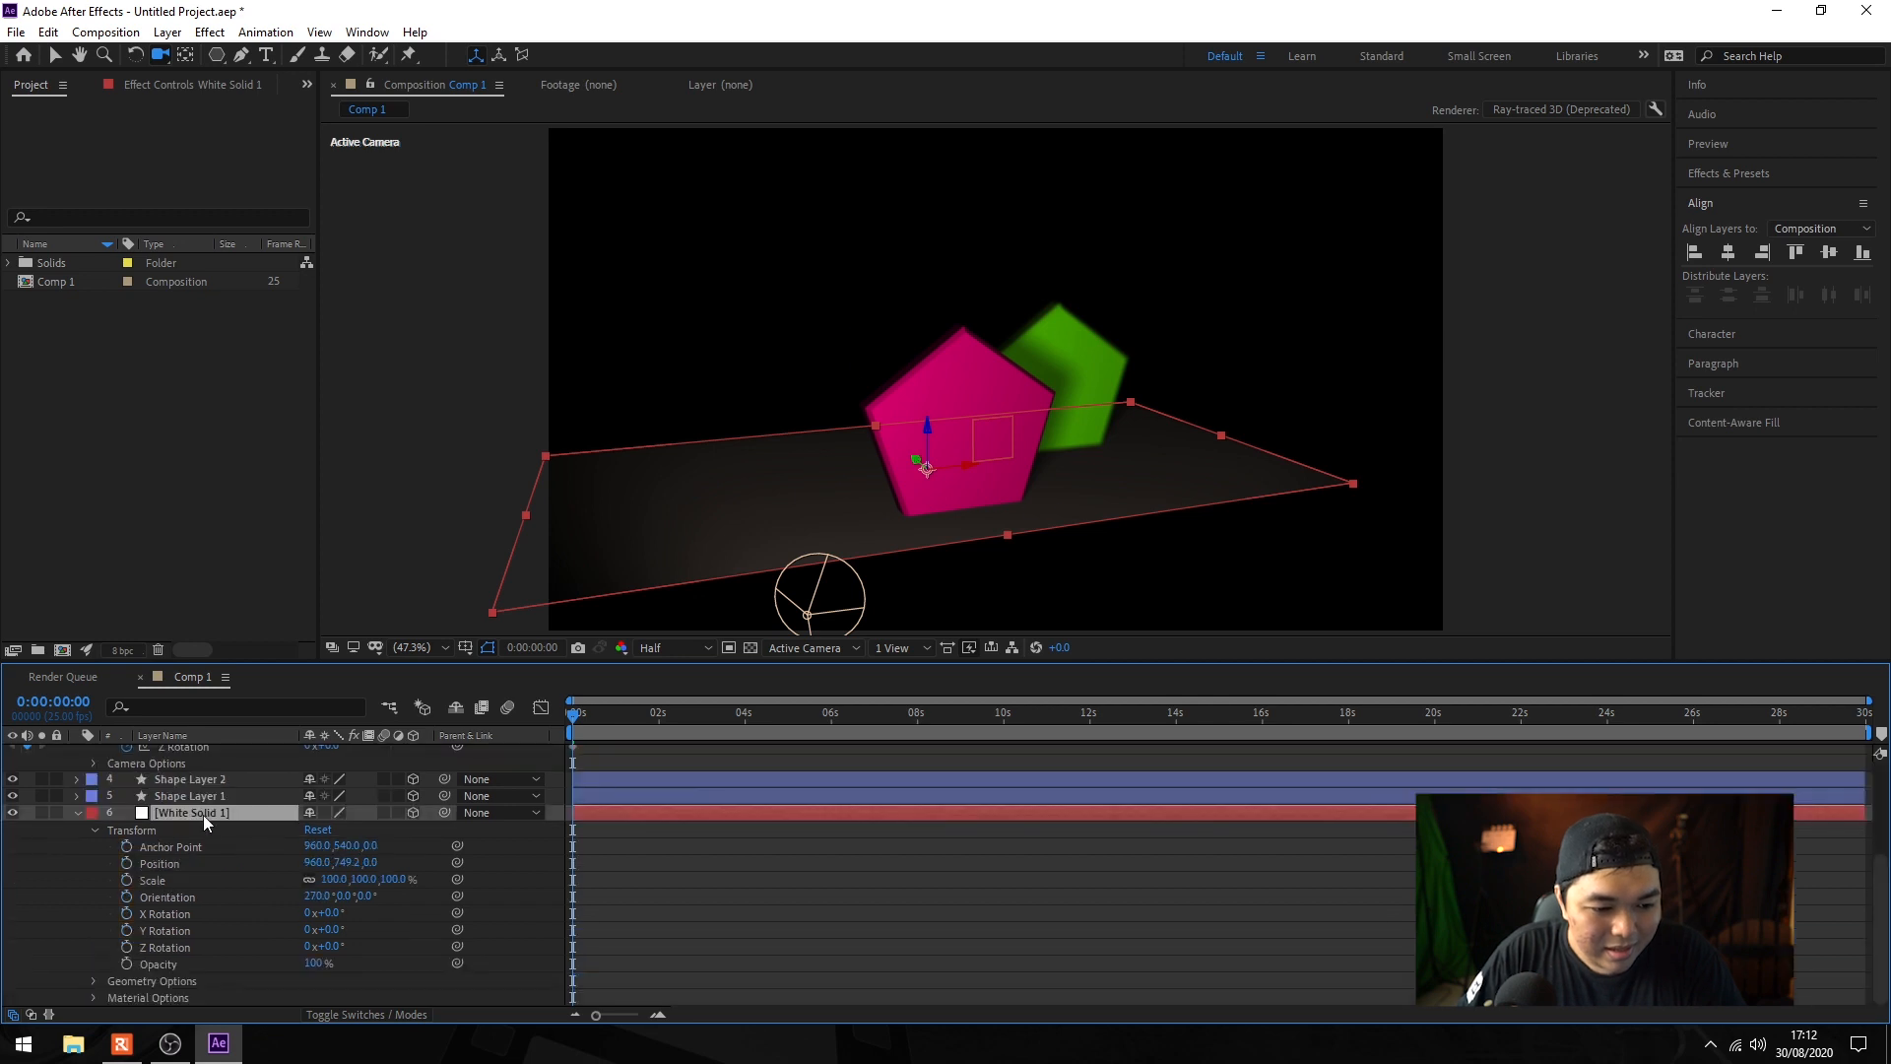
click(152, 879)
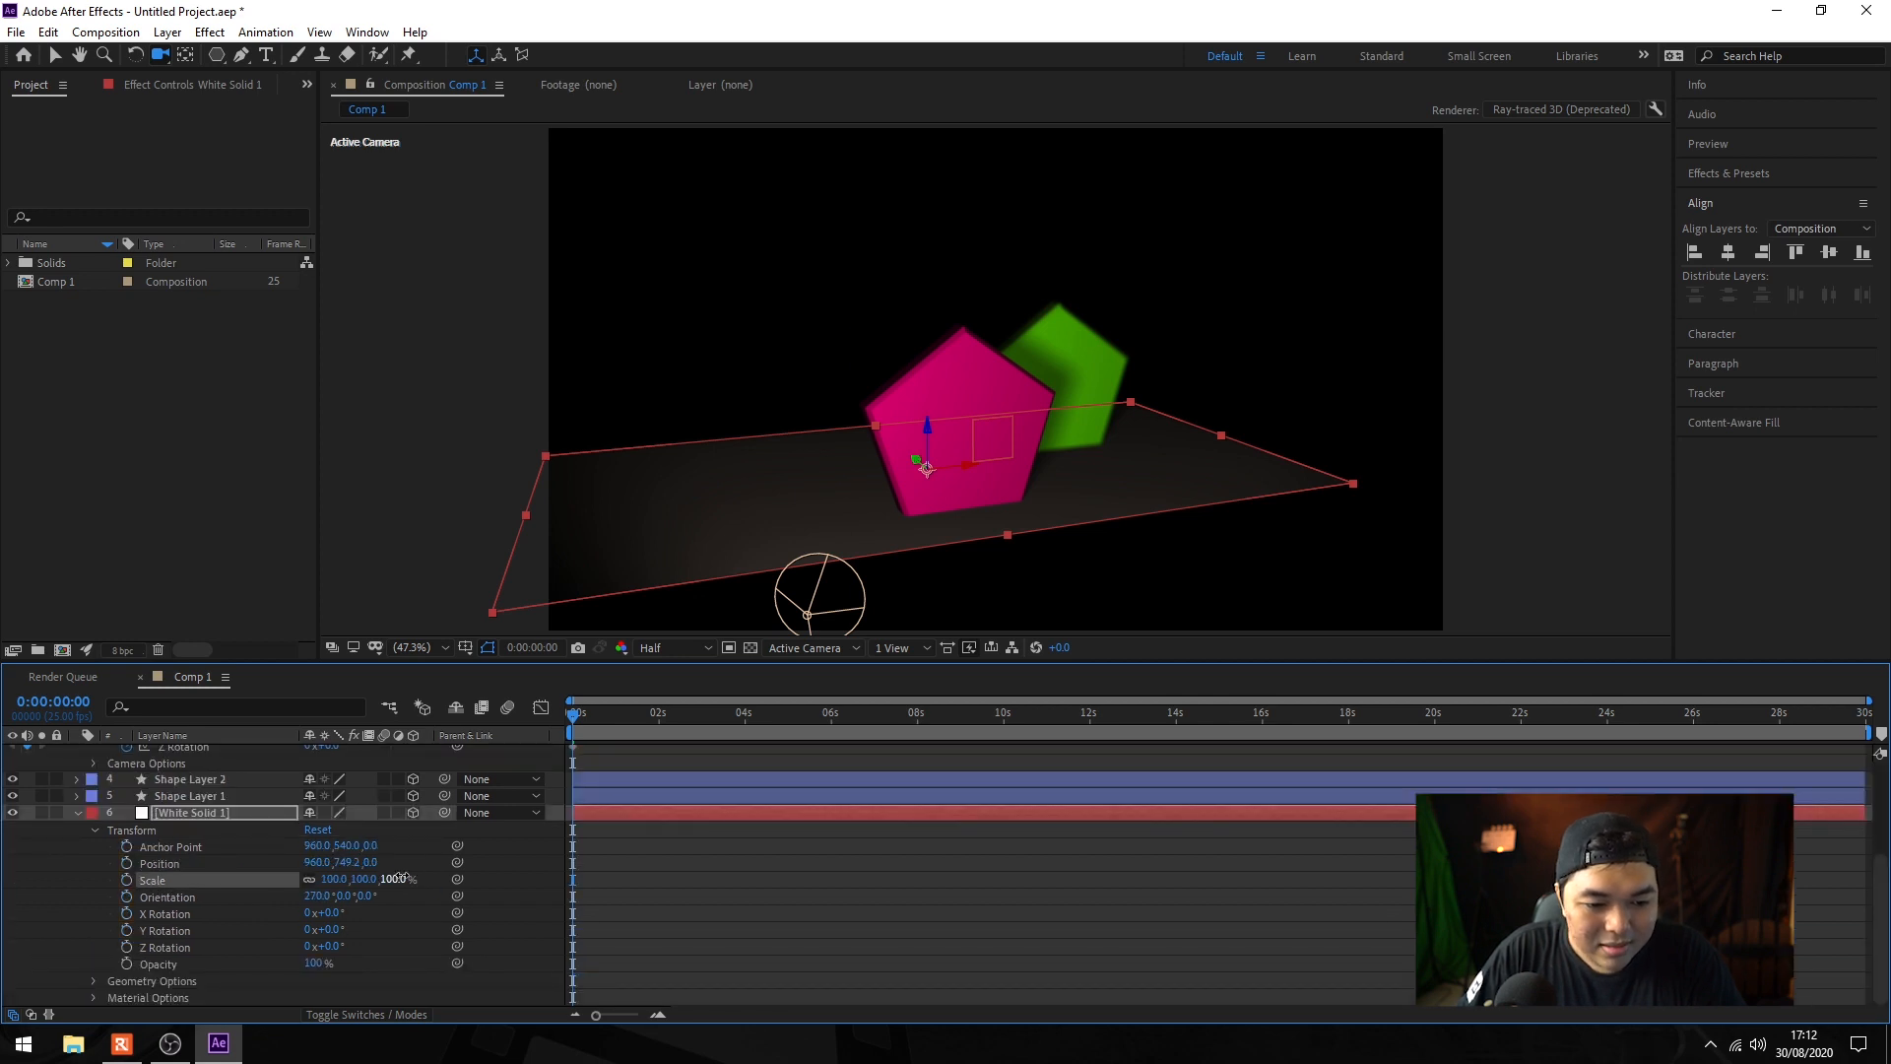
key(Return)
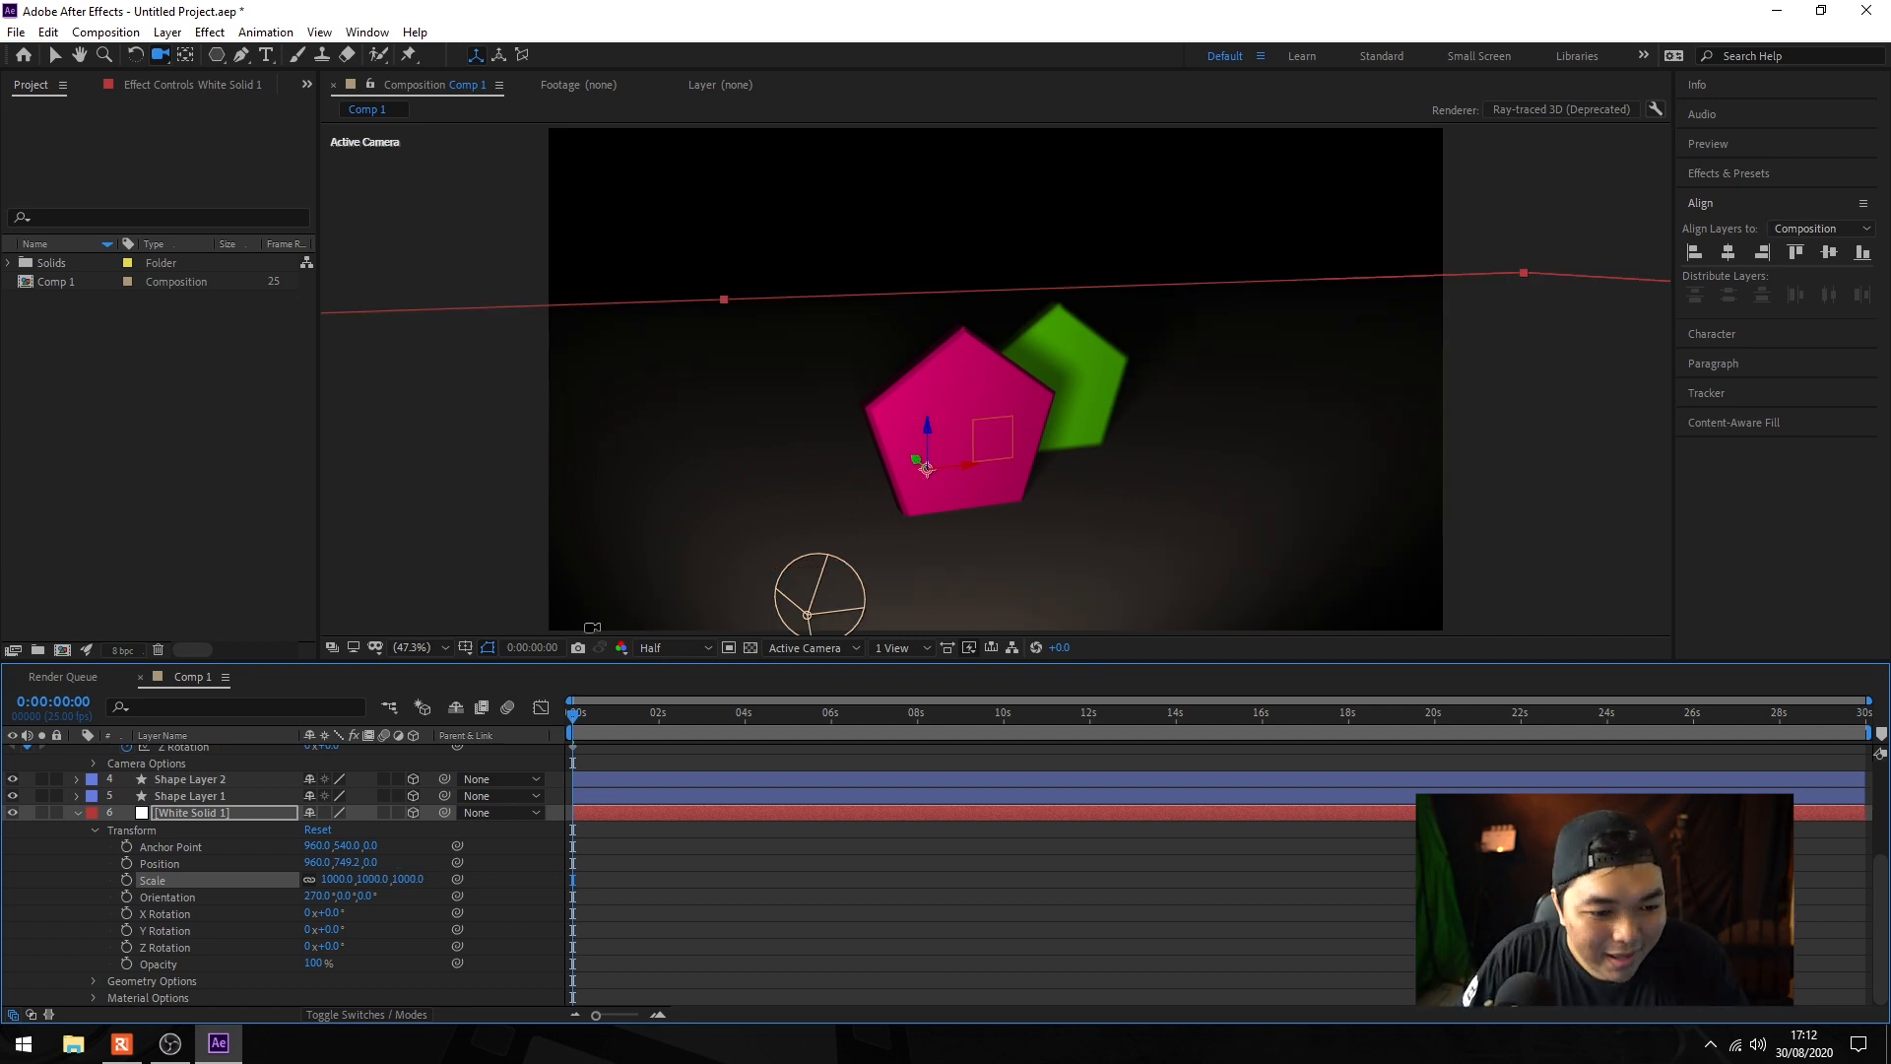
Step: At 0:00:04:00, move Camera 1 in to frame the green pentagon, positioned at about 1496, 479, -786
scroll(197, 777, up, 3)
click(198, 785)
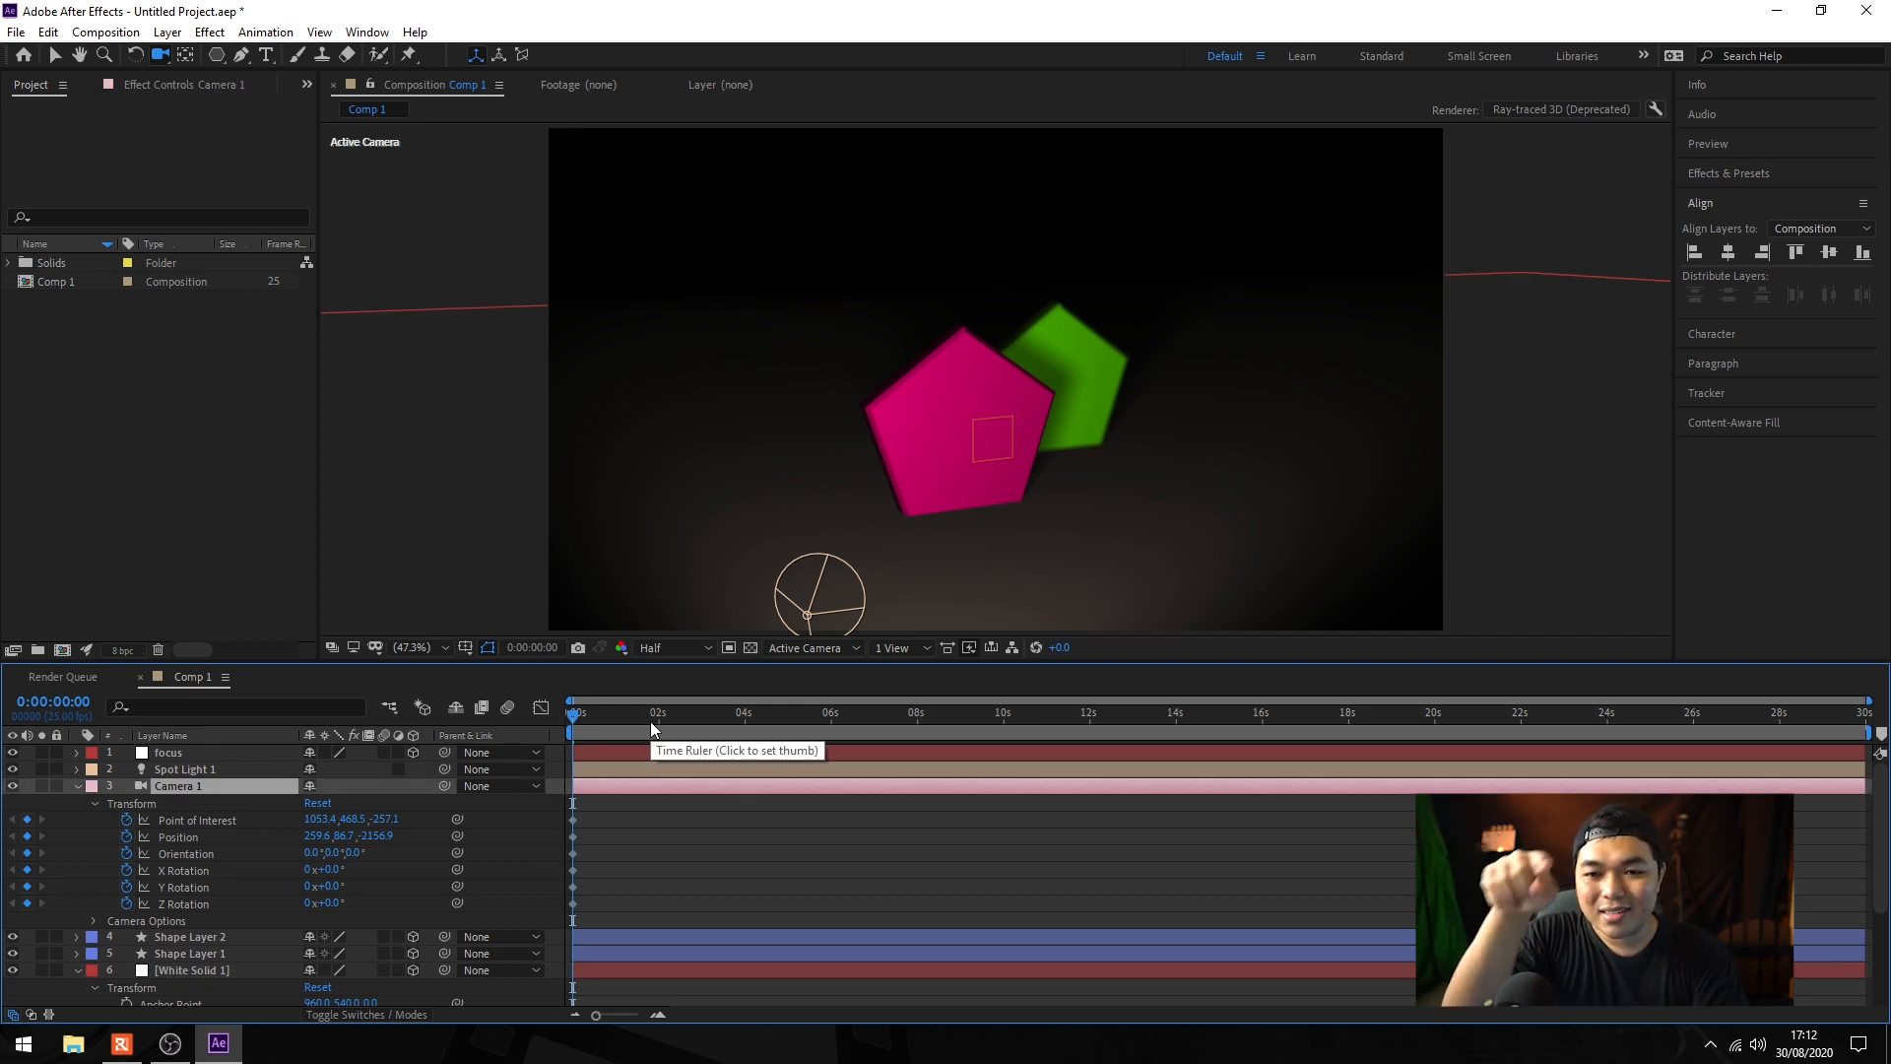
drag(574, 717, 745, 716)
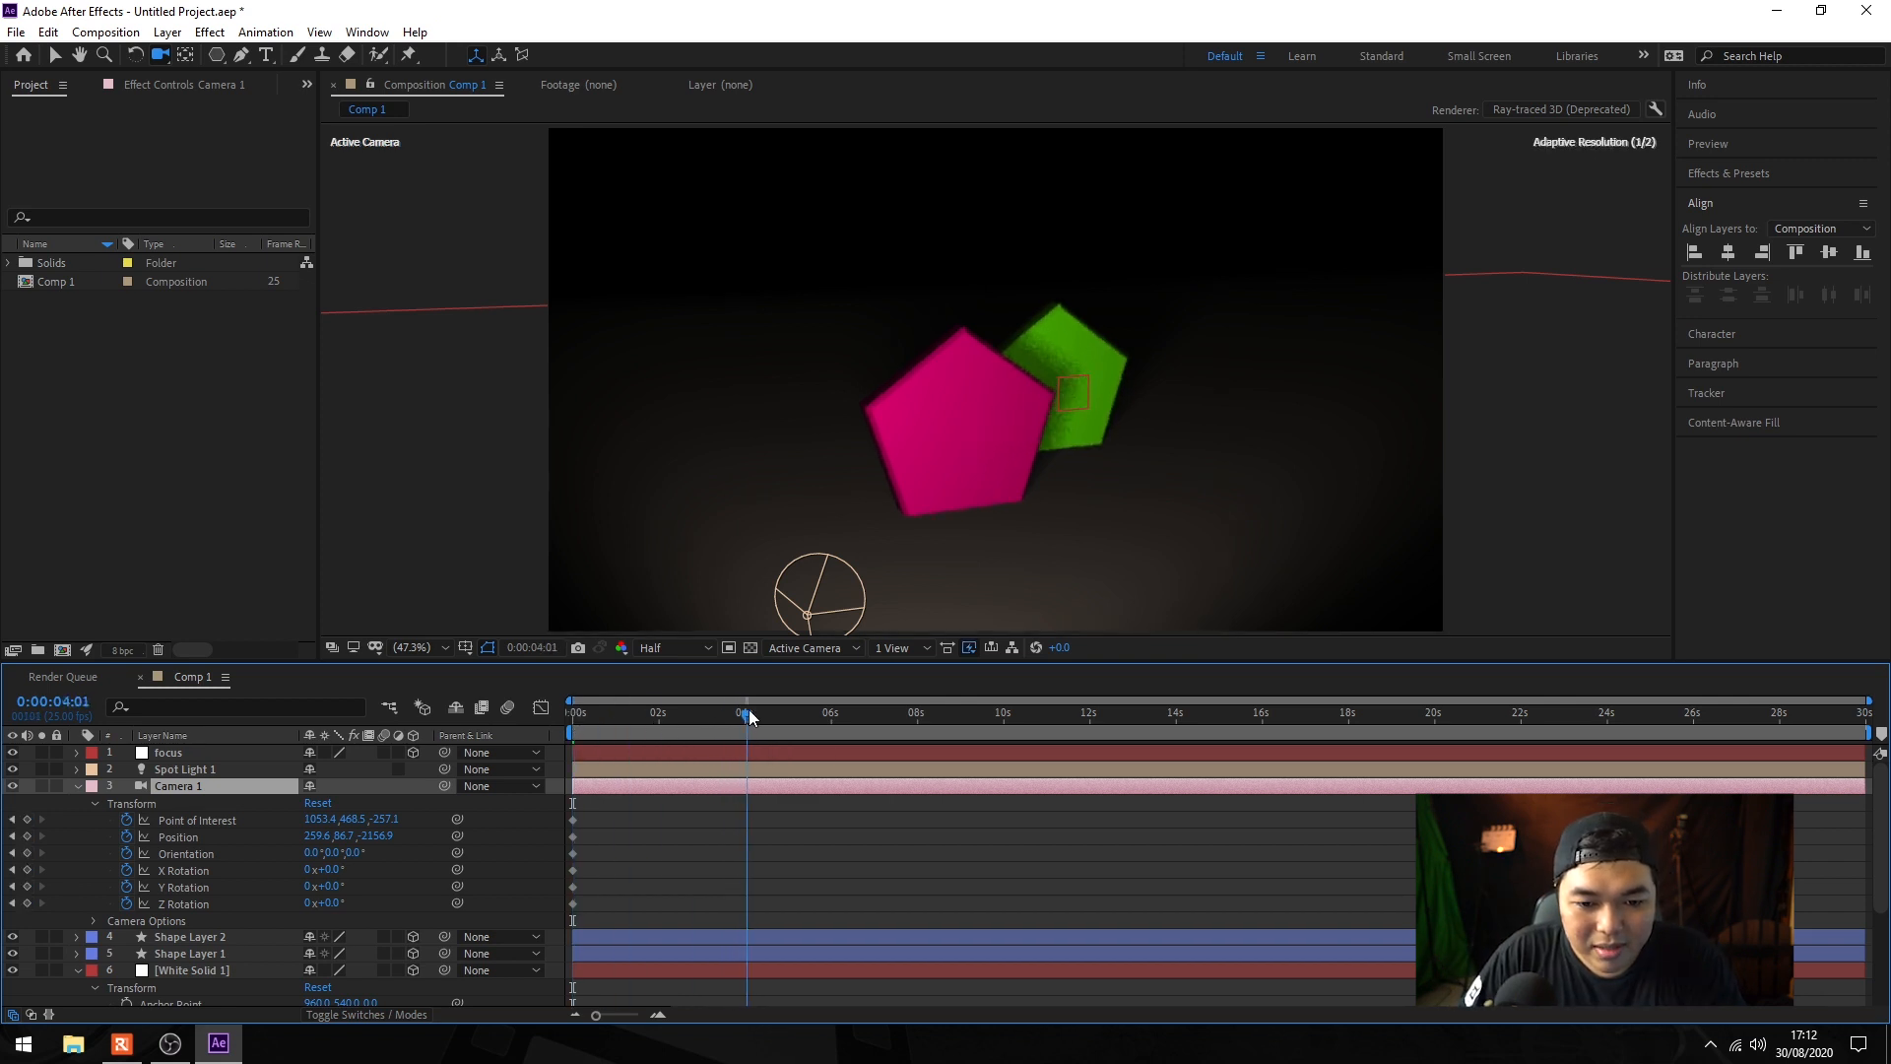
drag(1101, 533, 1156, 190)
drag(1183, 386, 1009, 380)
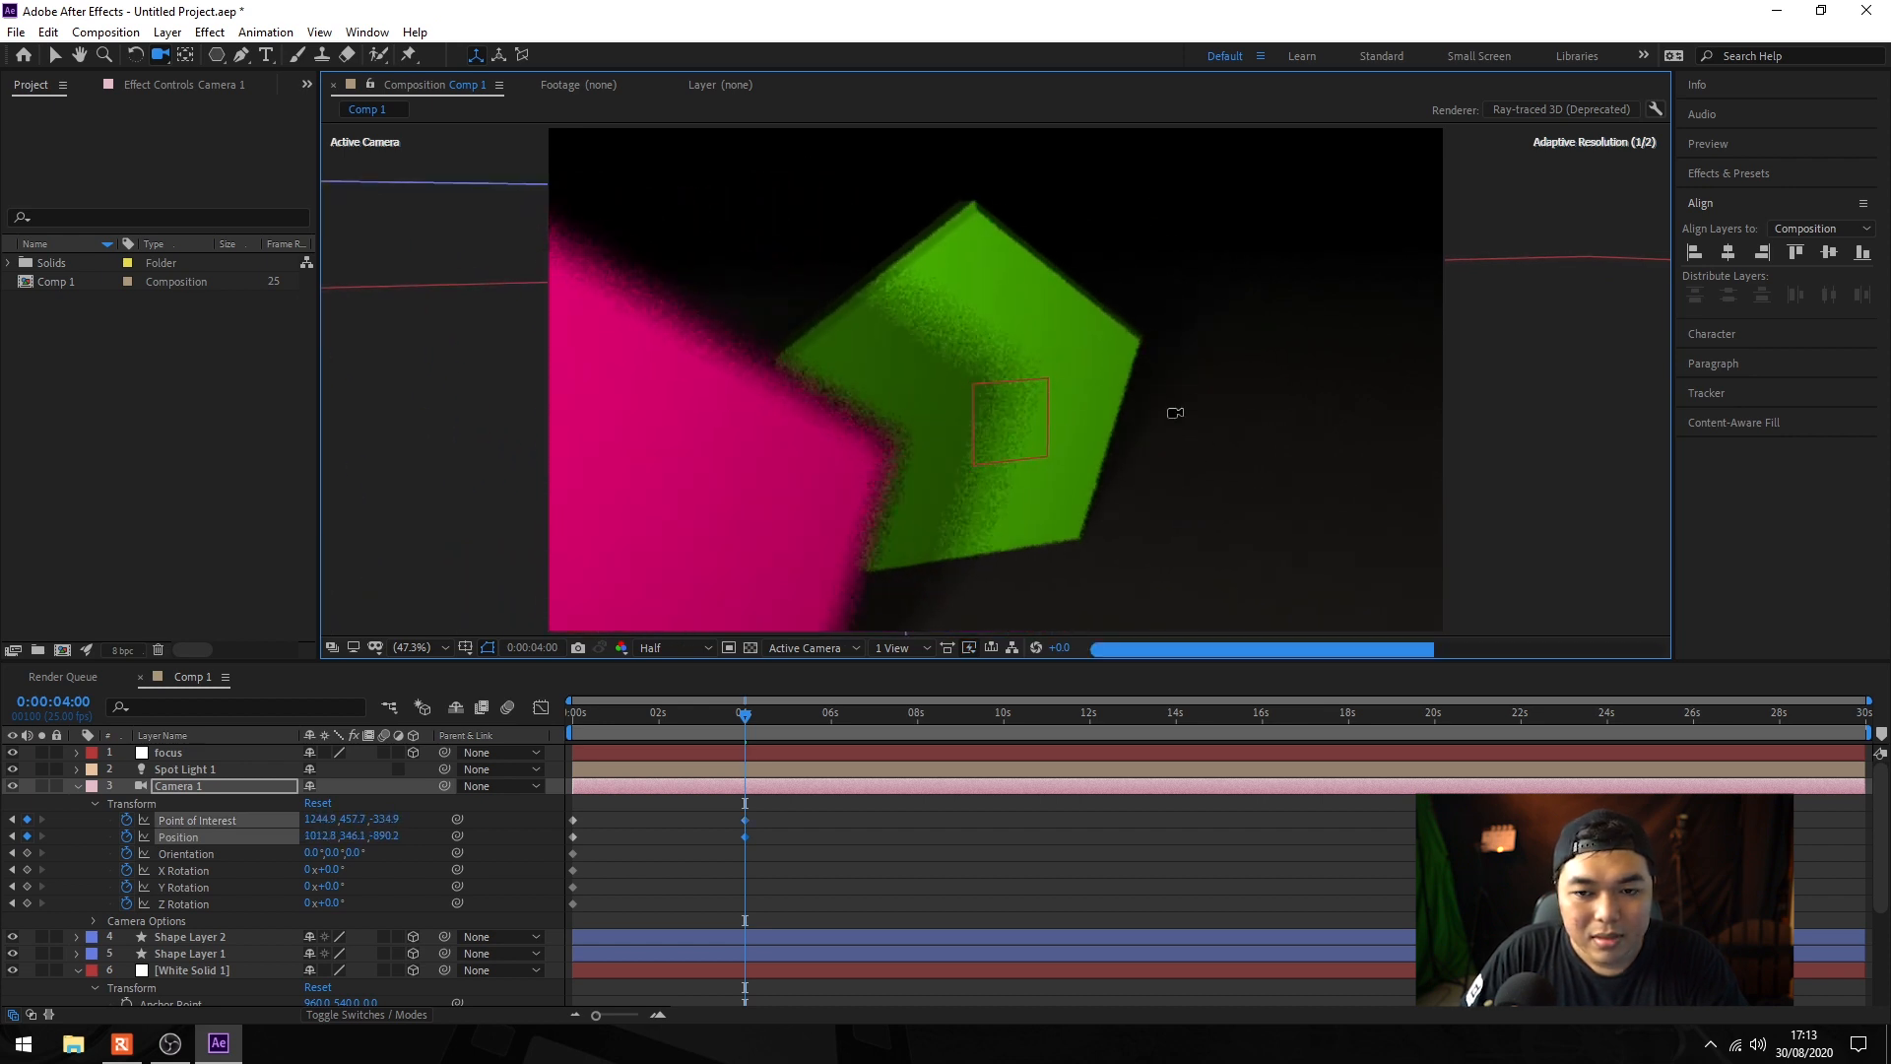
mouse_move(1175, 412)
mouse_down()
mouse_move(1097, 405)
mouse_move(1149, 387)
mouse_up()
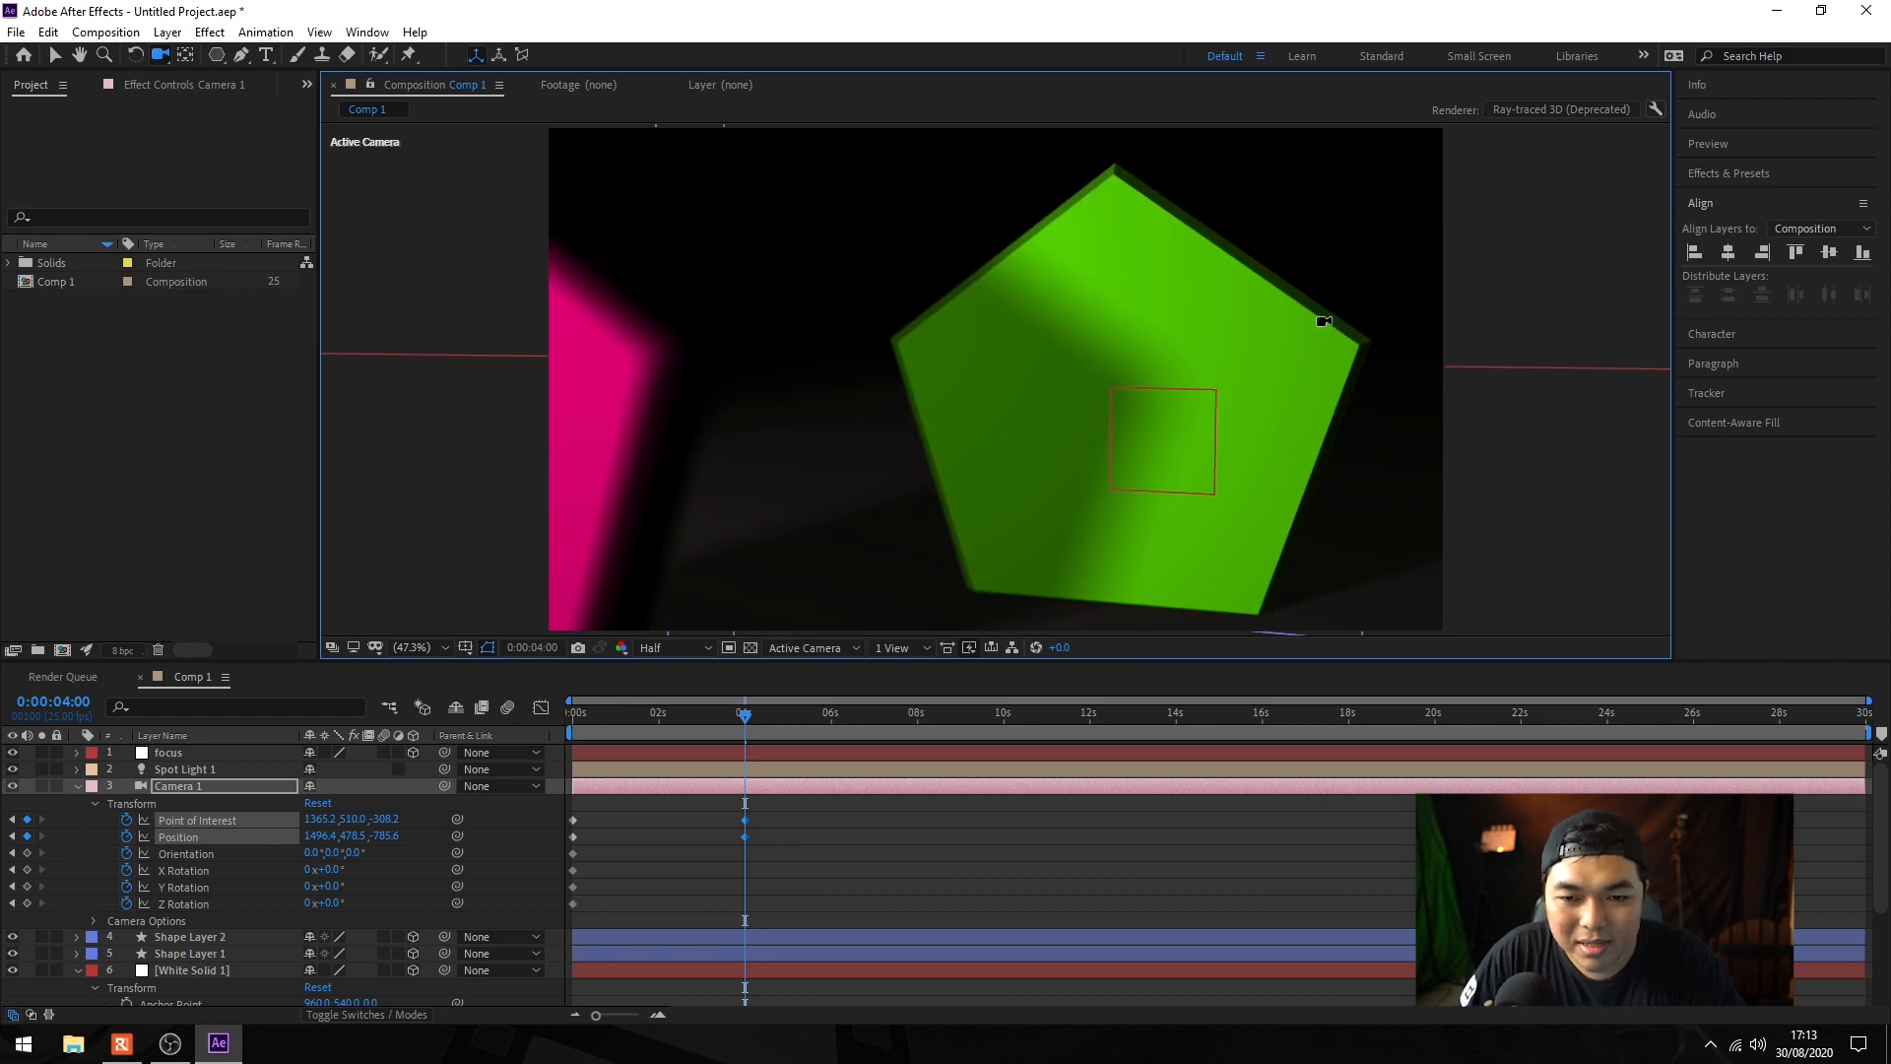
Step: At 0:00:06:00, move Camera 1 past the green pentagon to a position of about 1793, 451, -552
drag(746, 724, 616, 715)
drag(652, 701, 832, 666)
drag(1320, 506, 1234, 512)
Step: Apply Easy Ease to all of Camera 1's transform keyframes and preview the camera move from the start
drag(957, 809, 570, 902)
right_click(569, 902)
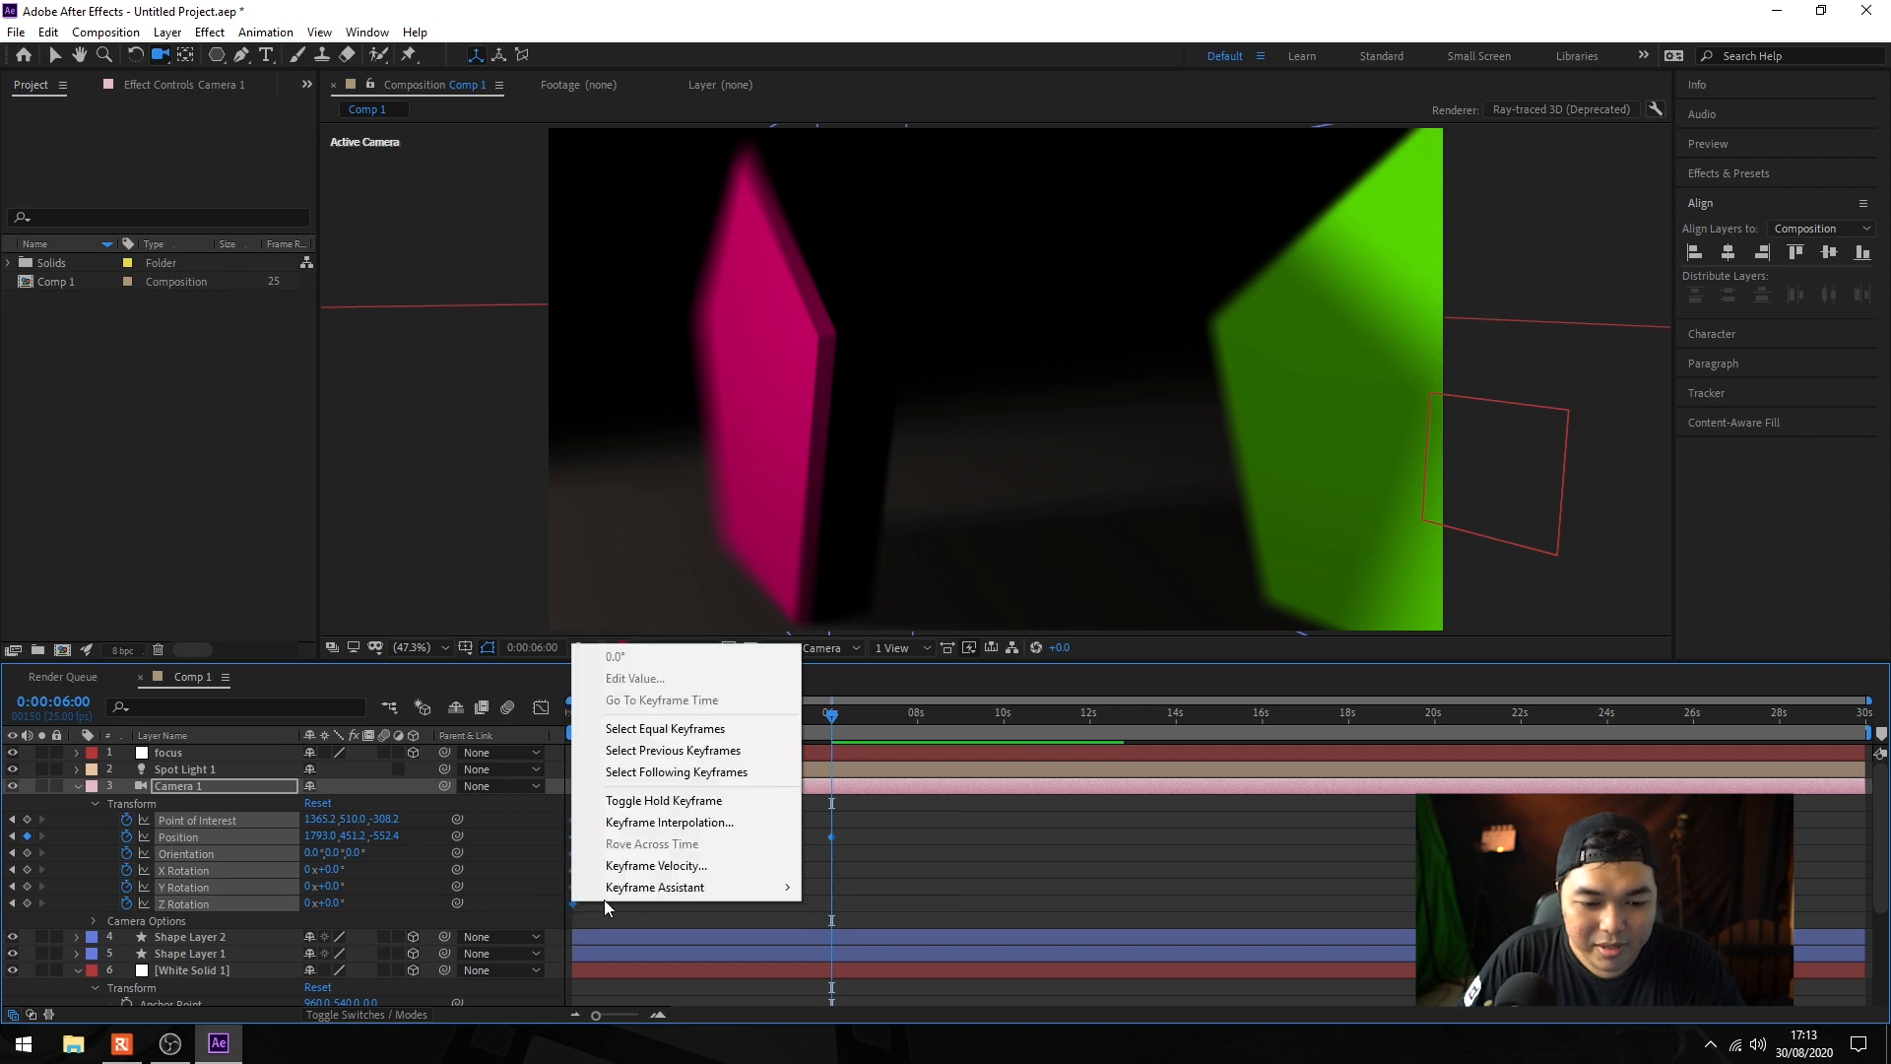
mouse_move(689, 886)
click(912, 760)
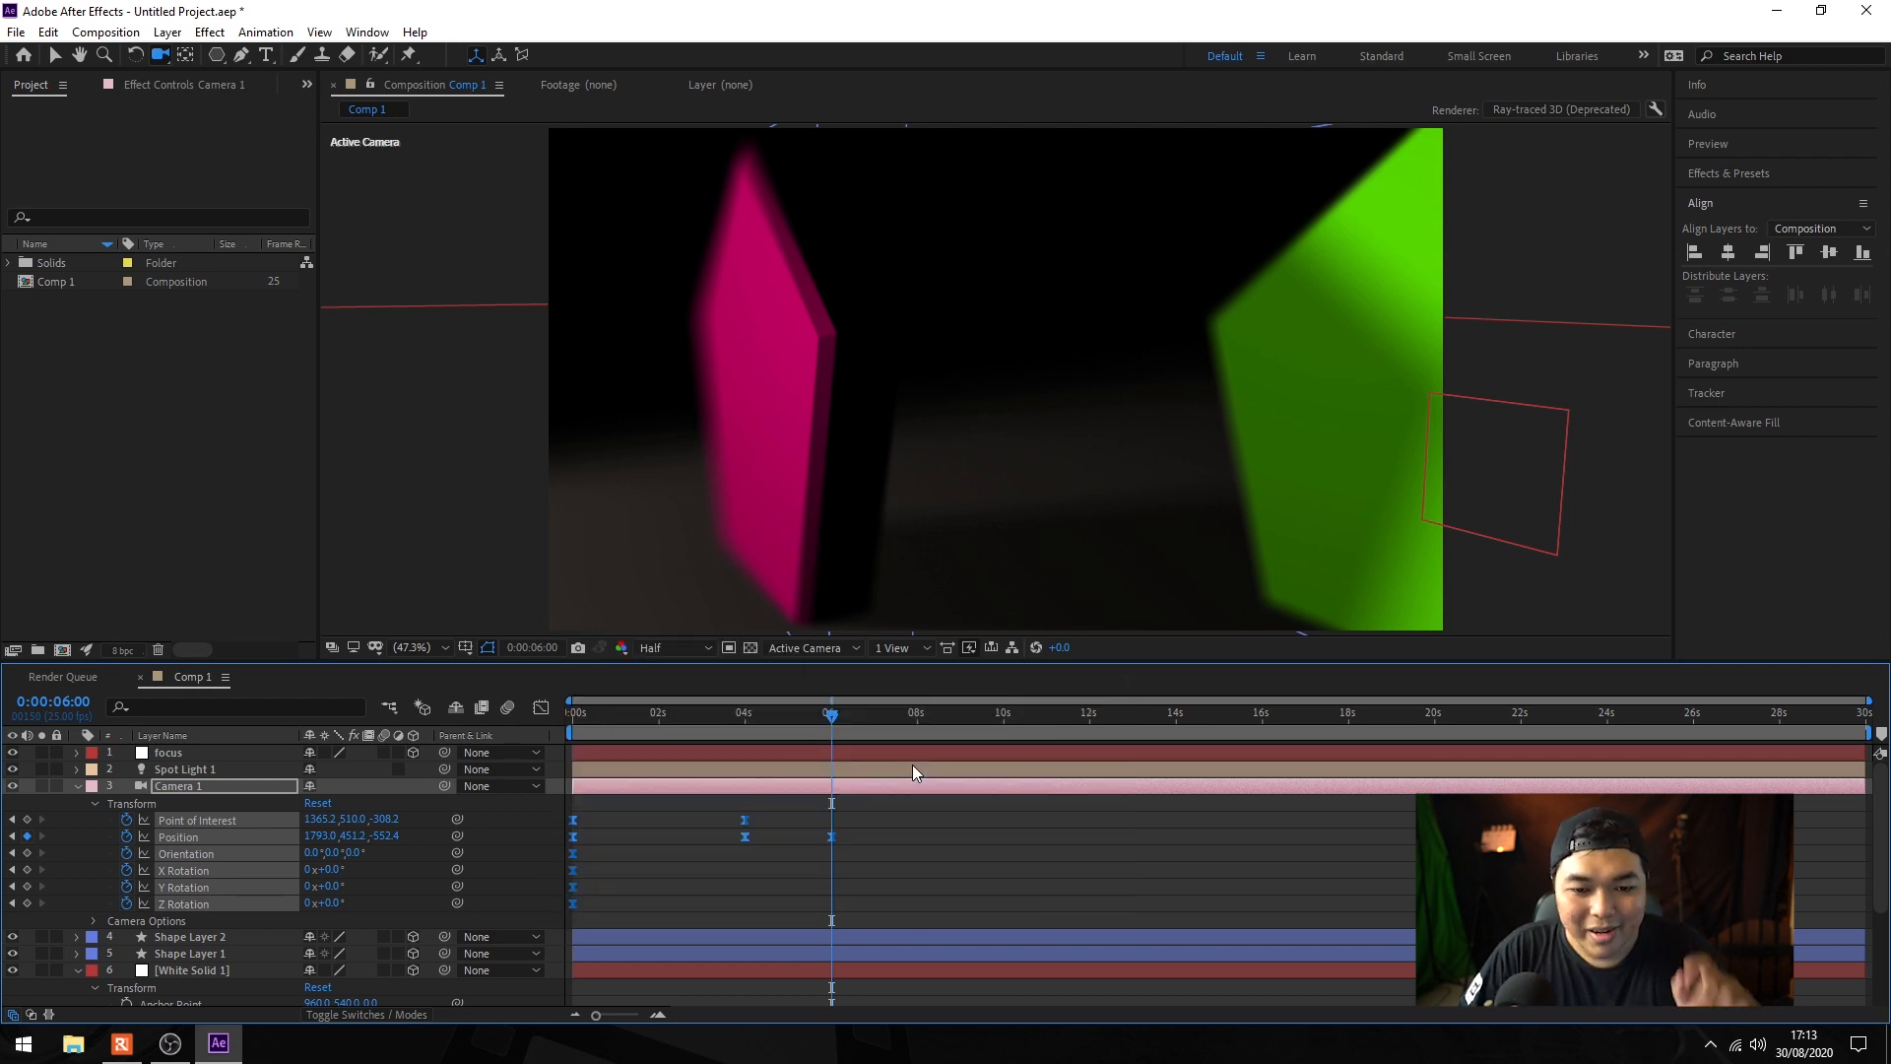
drag(832, 713, 579, 713)
key(Home)
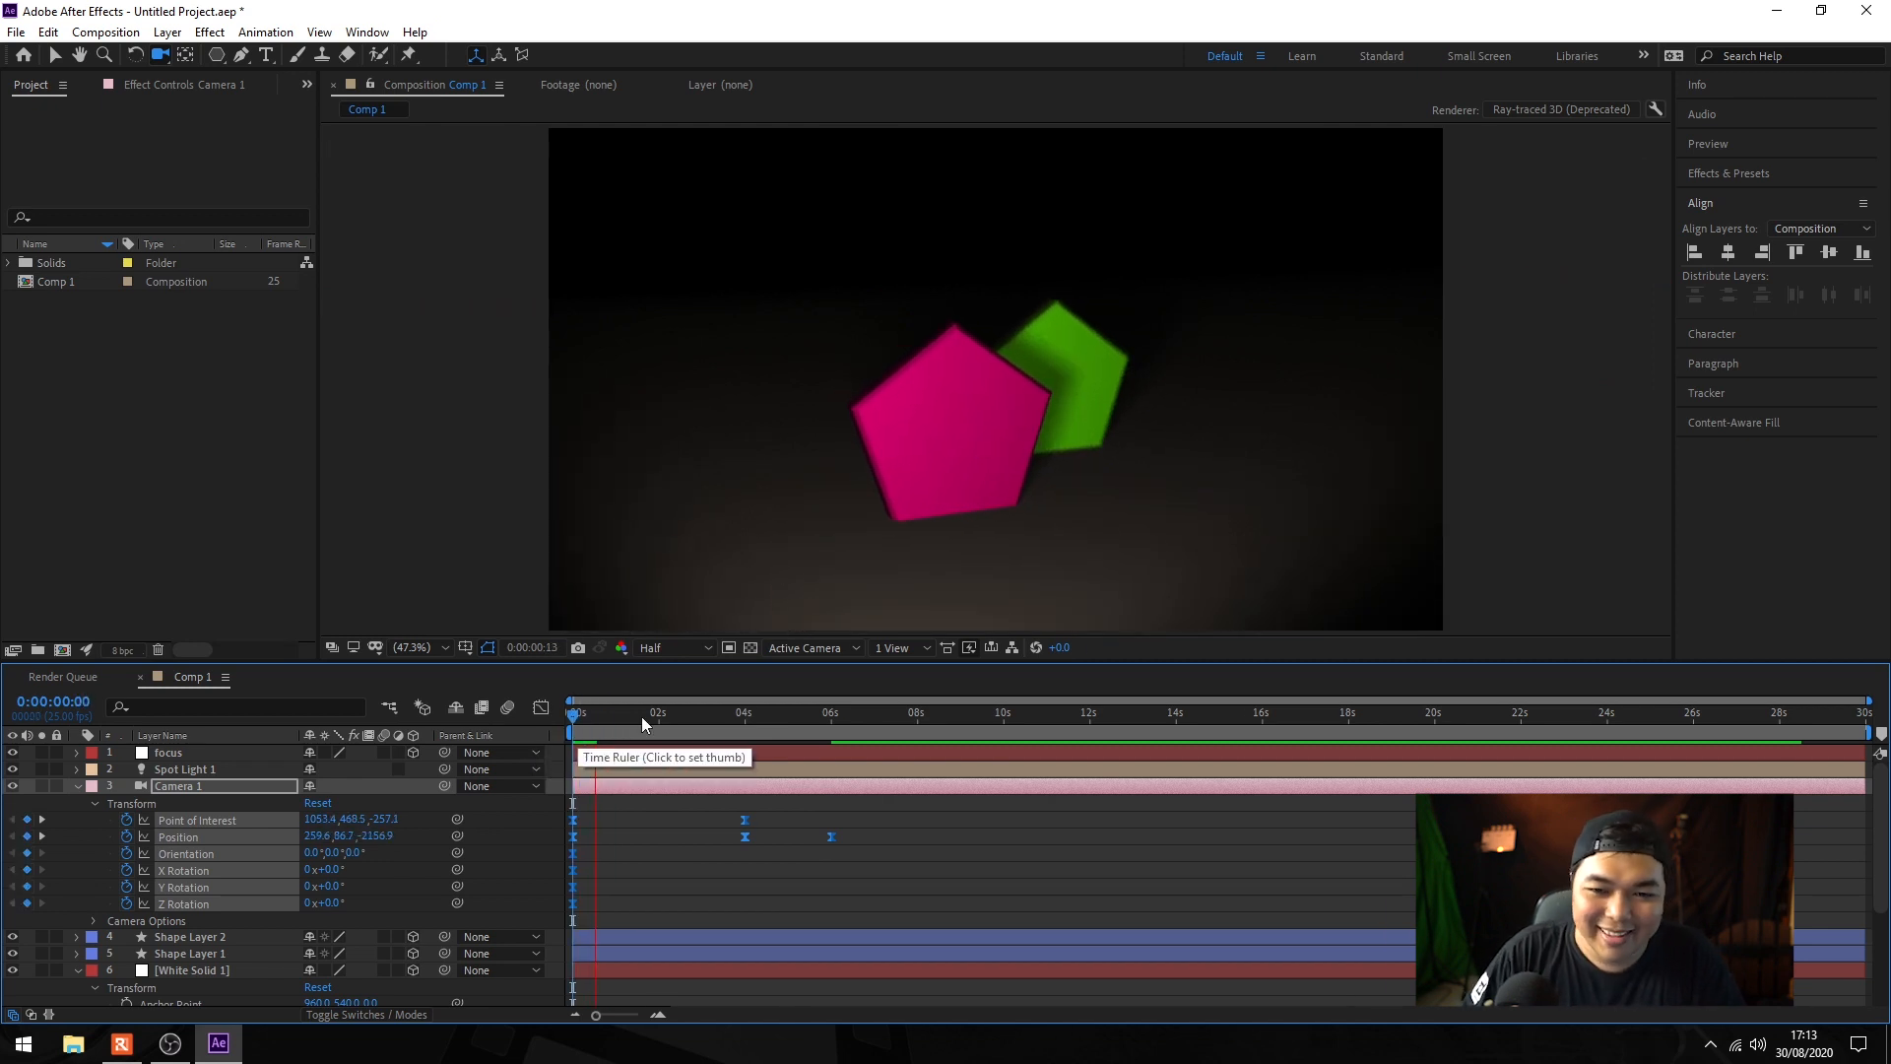
key(space)
key(Home)
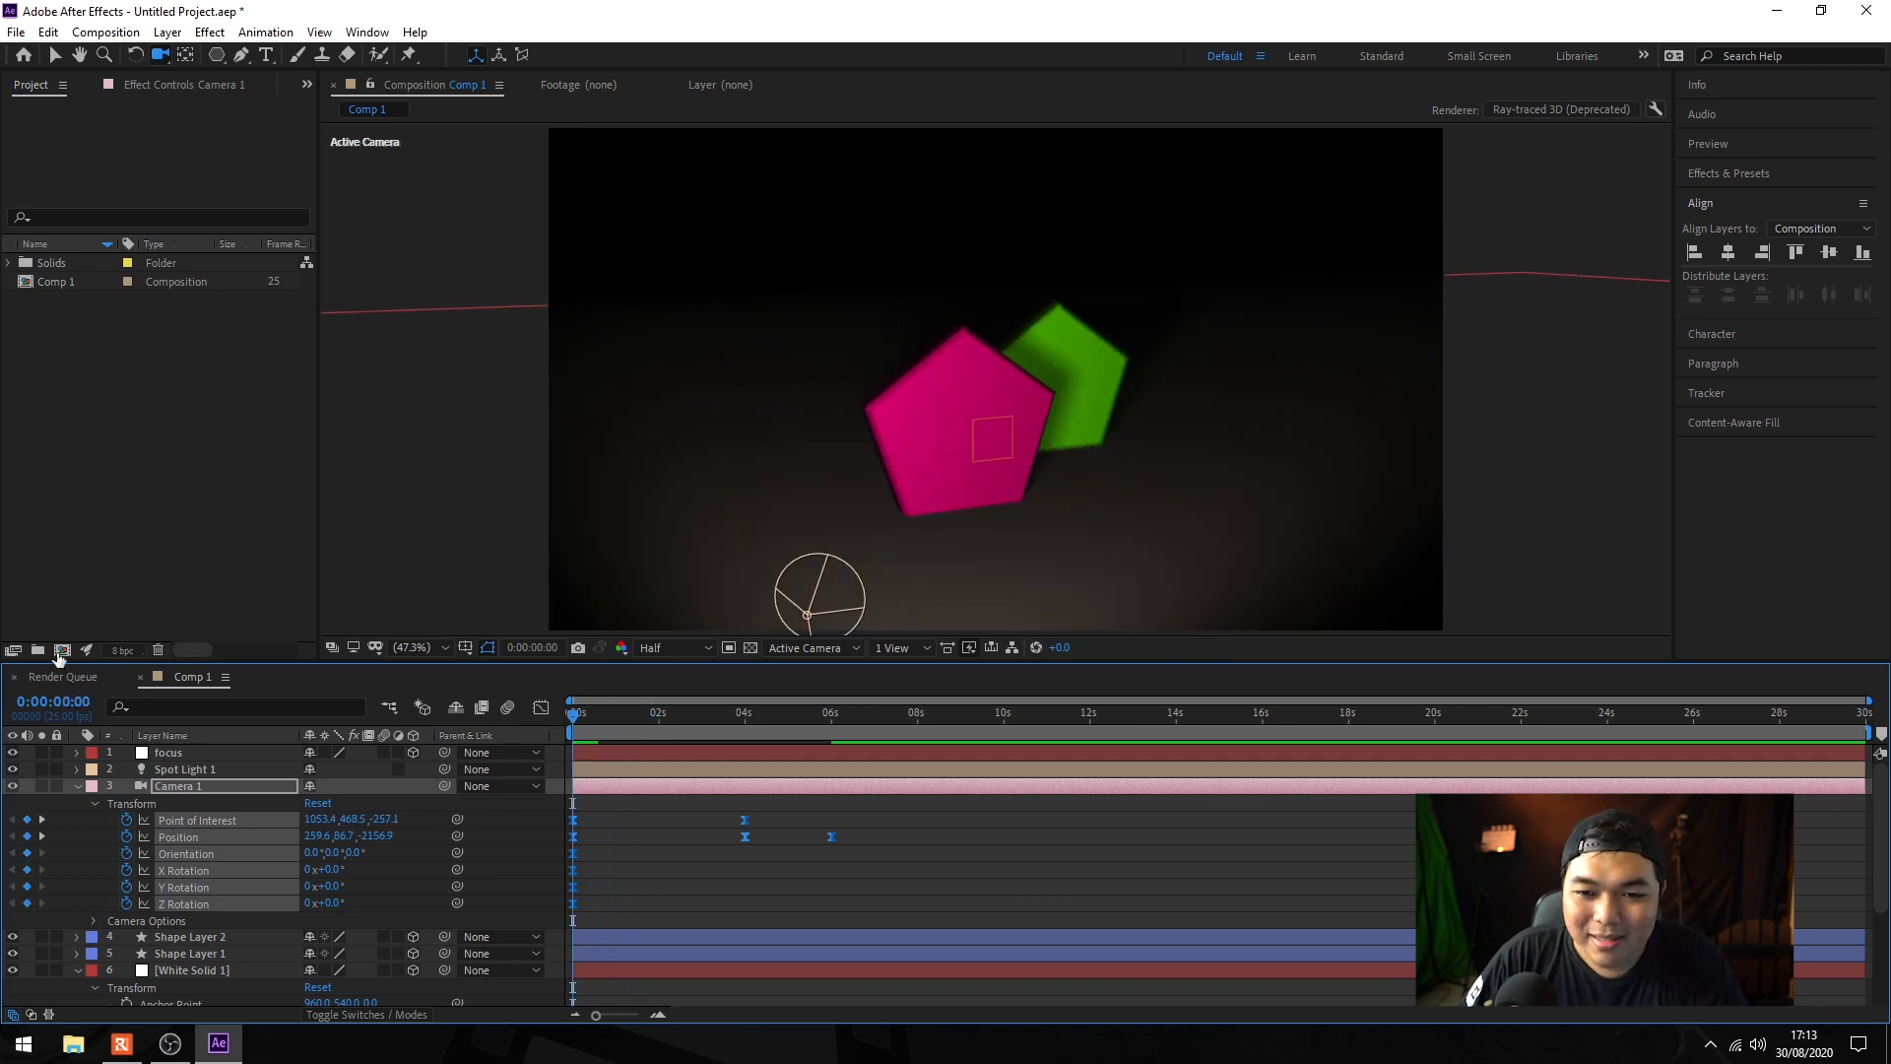
Step: Set the Ray-traced 3D renderer's quality to 5 with the Box anti-aliasing filter and preview the animation
click(1576, 110)
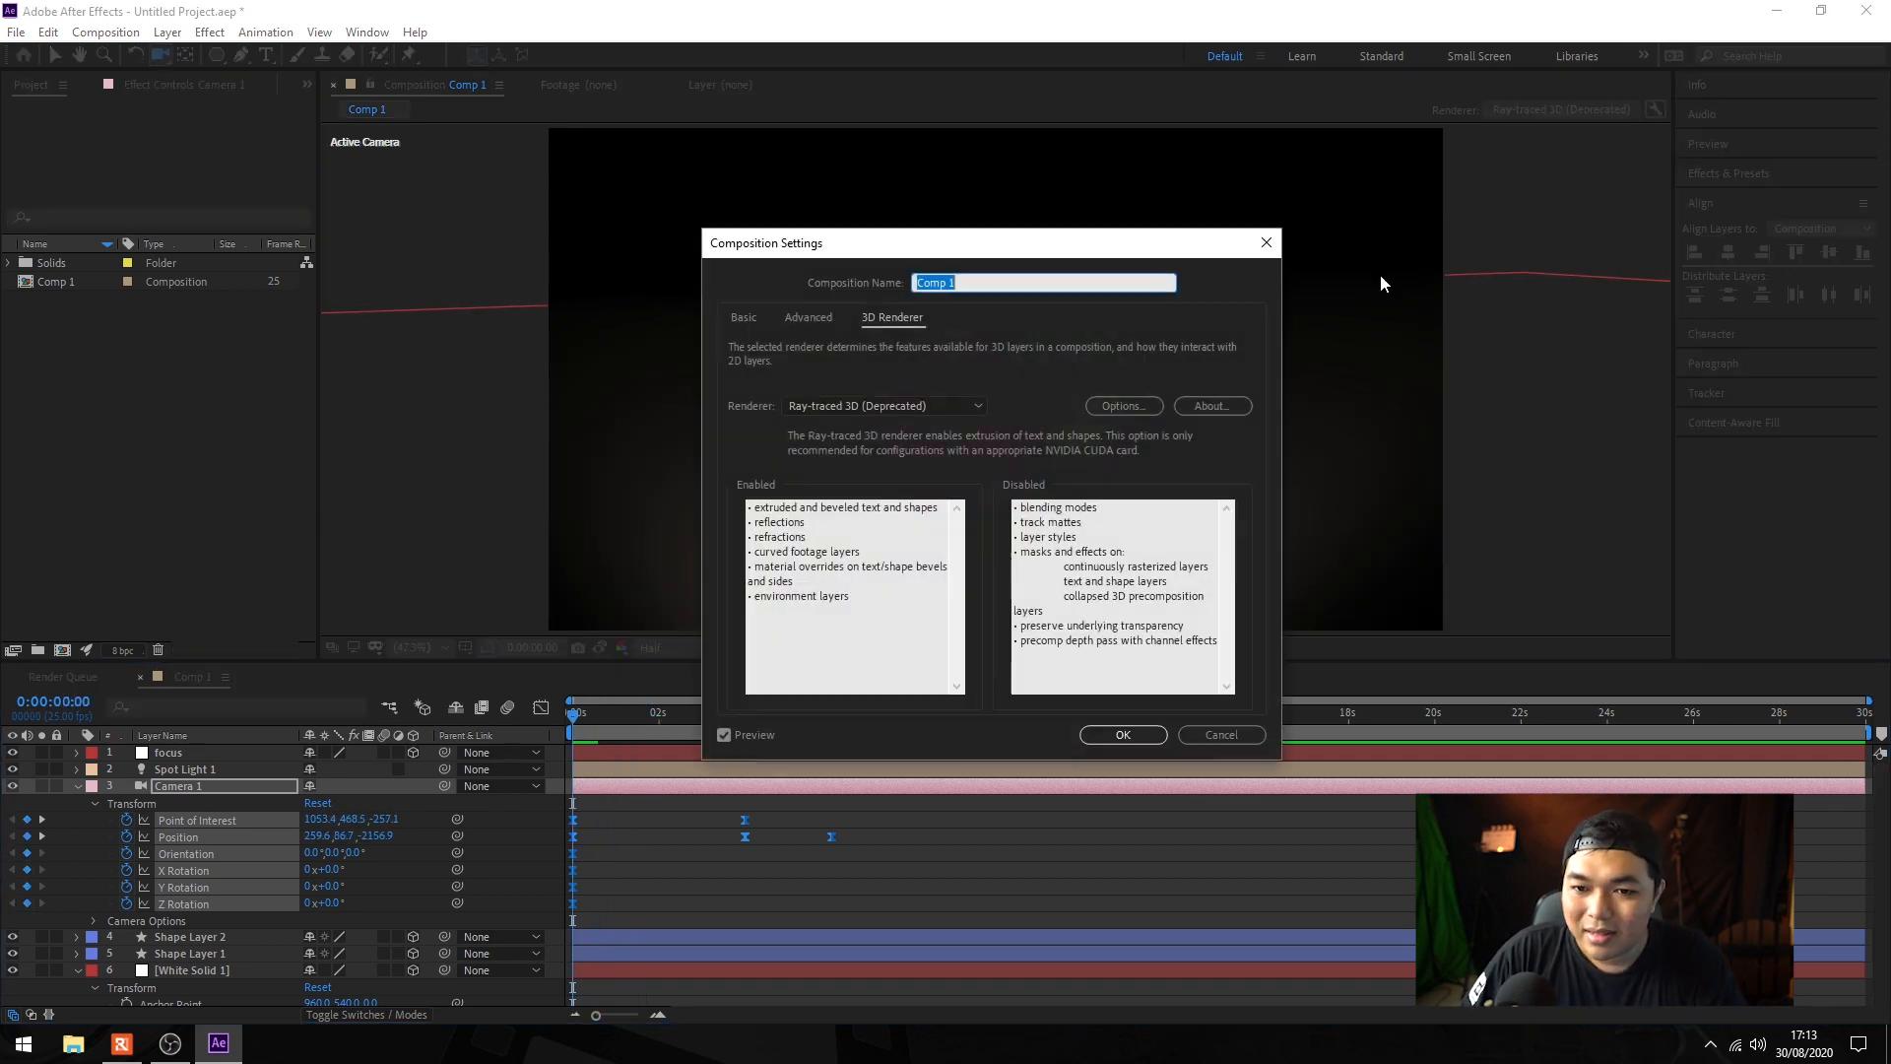
click(1108, 405)
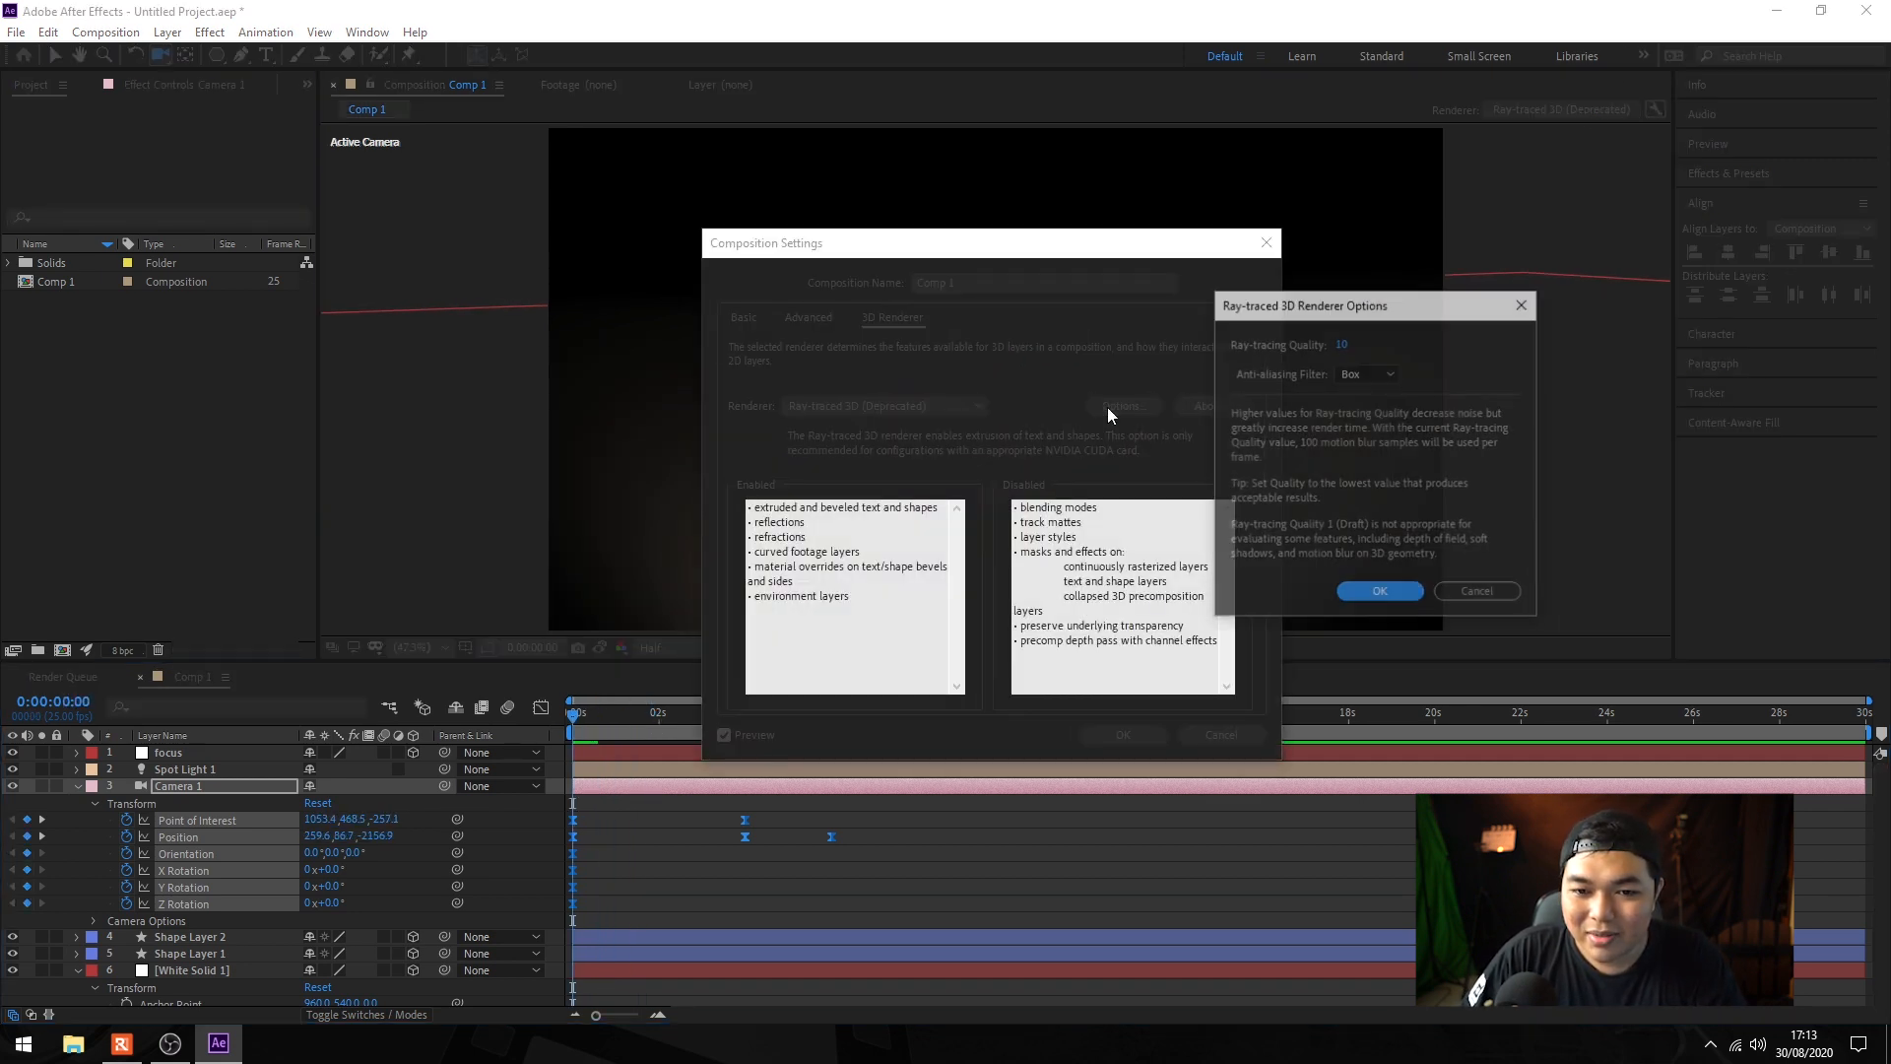
click(1345, 345)
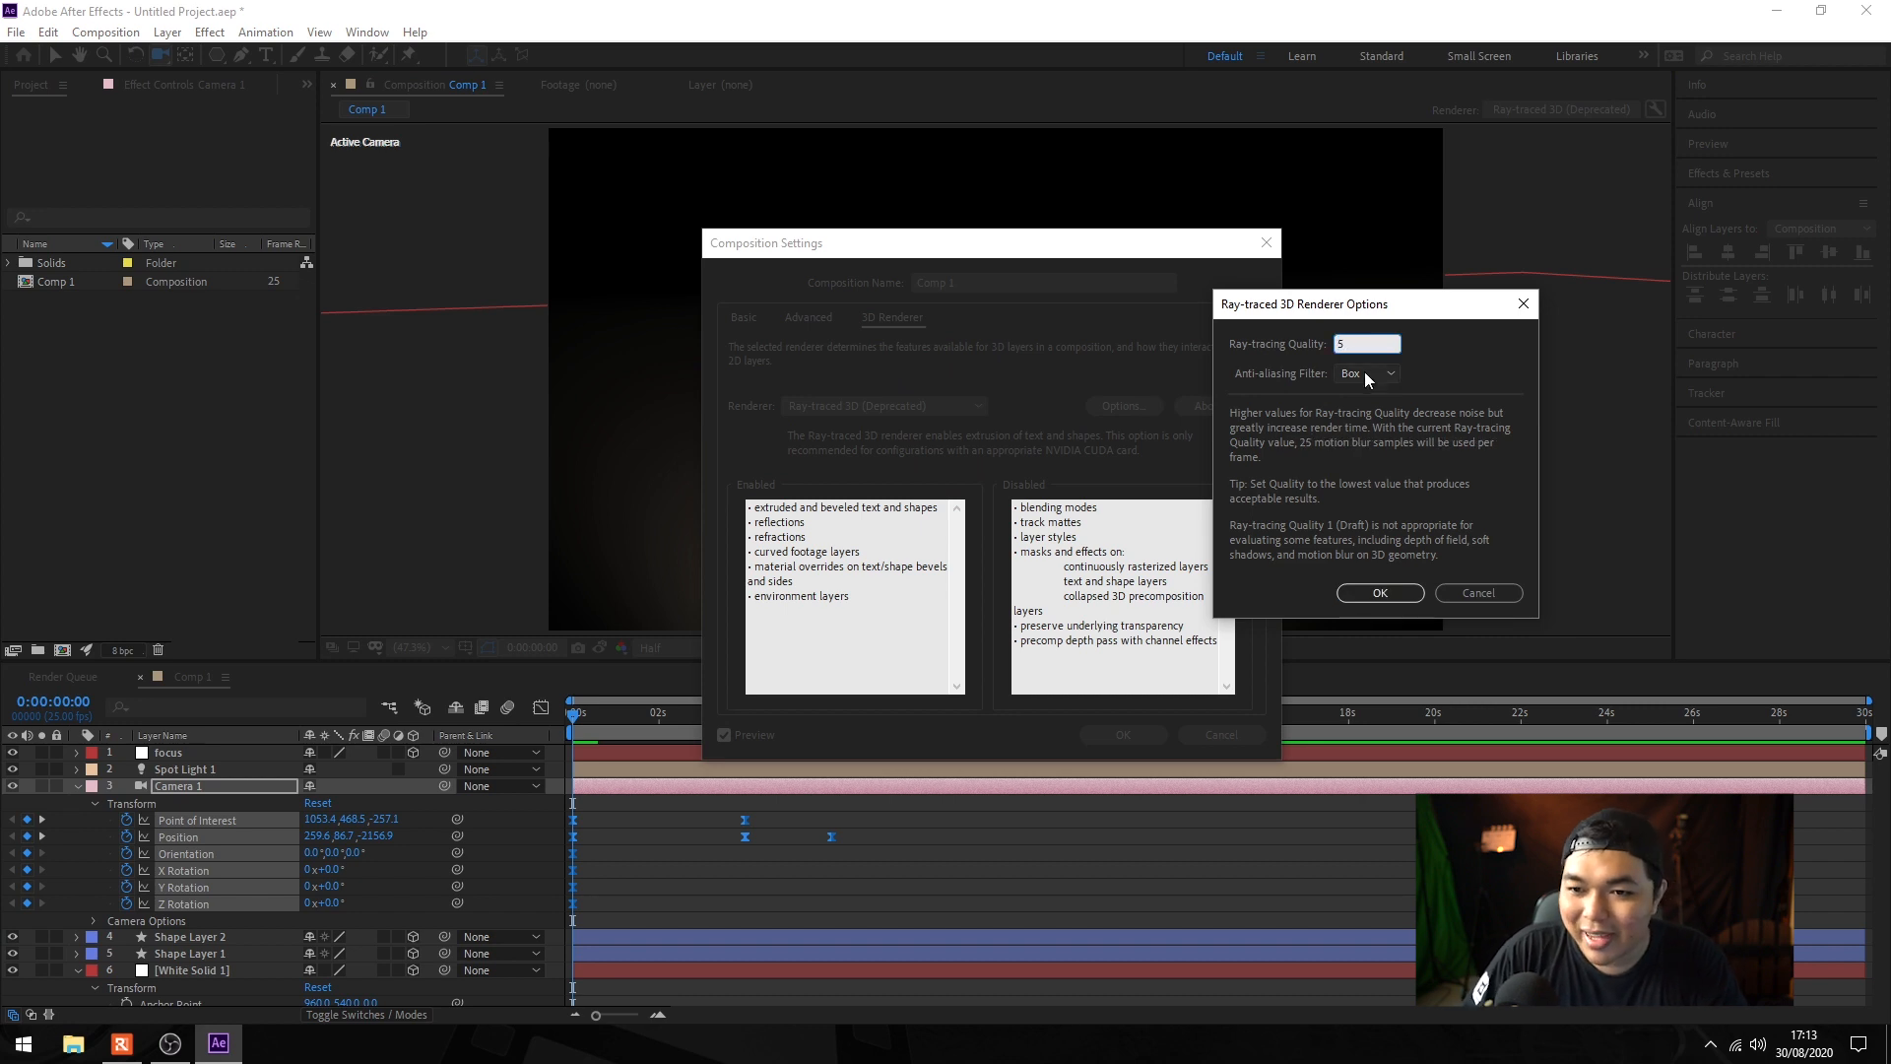
click(1377, 376)
click(1372, 418)
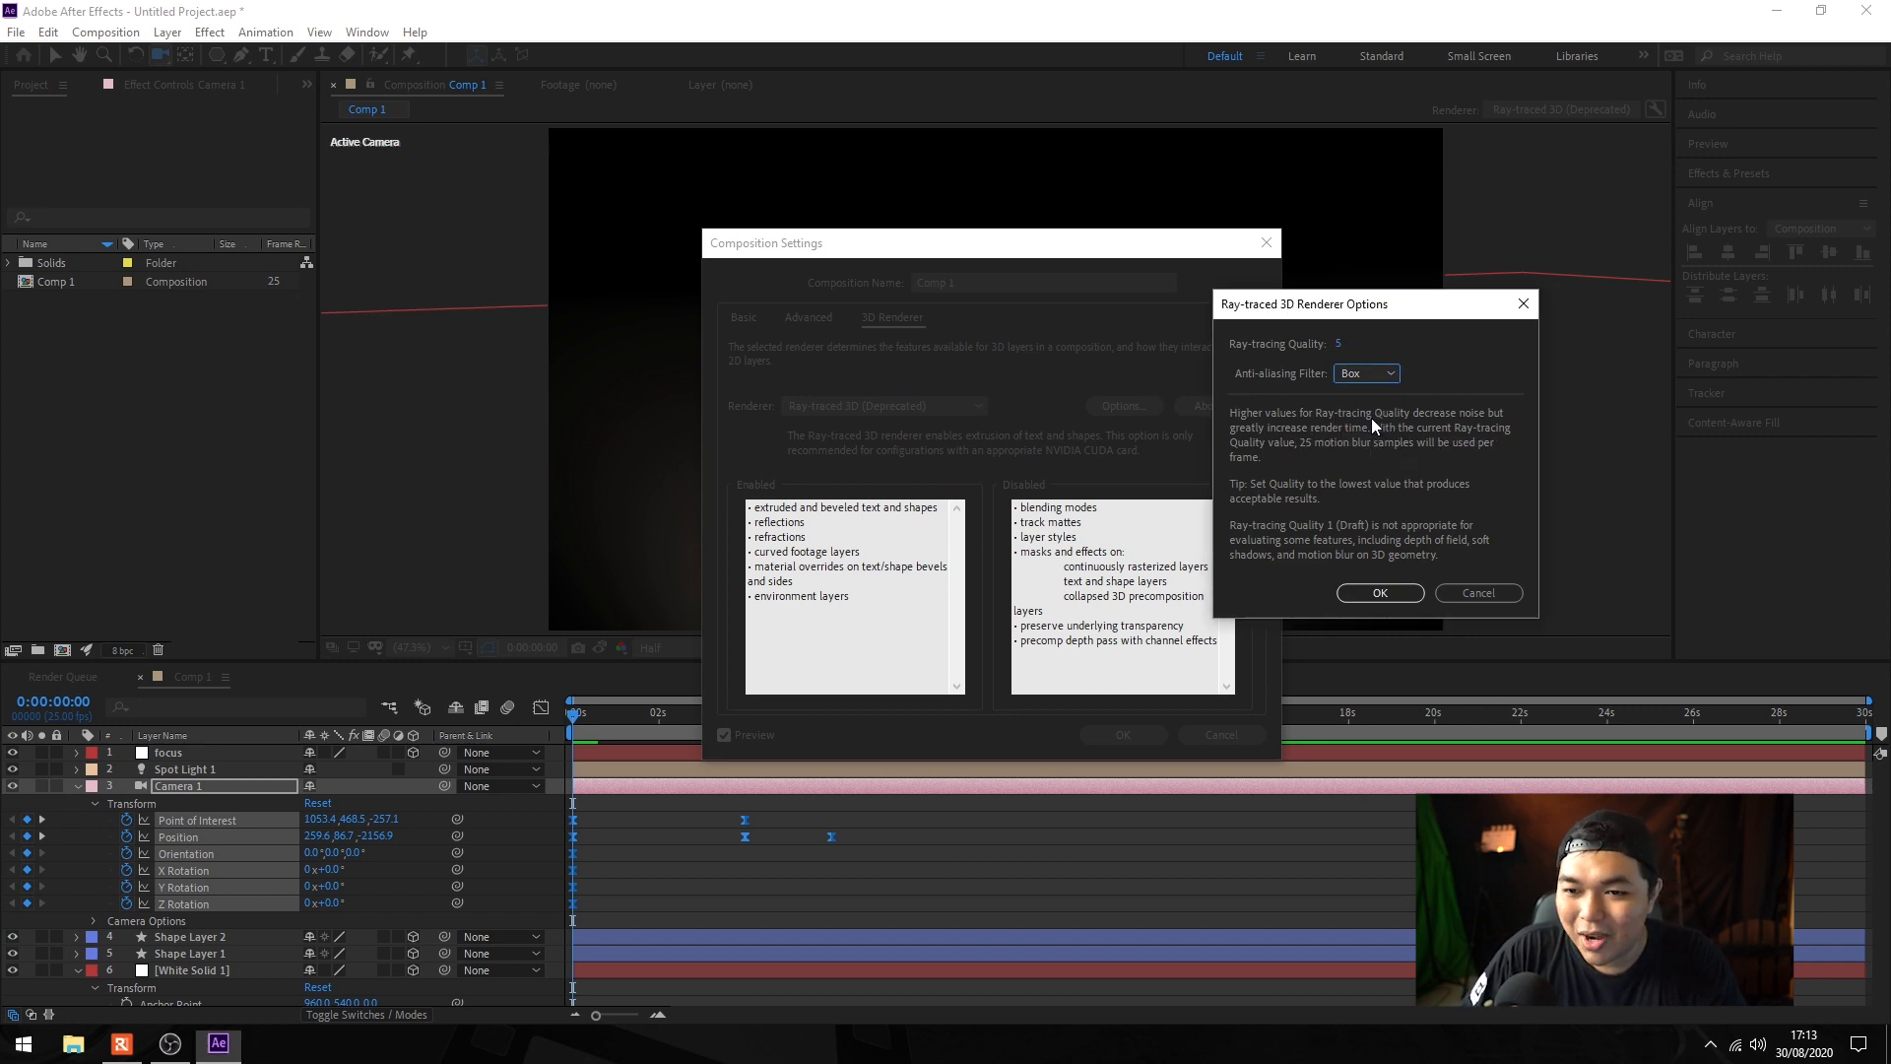
click(1383, 594)
click(1133, 734)
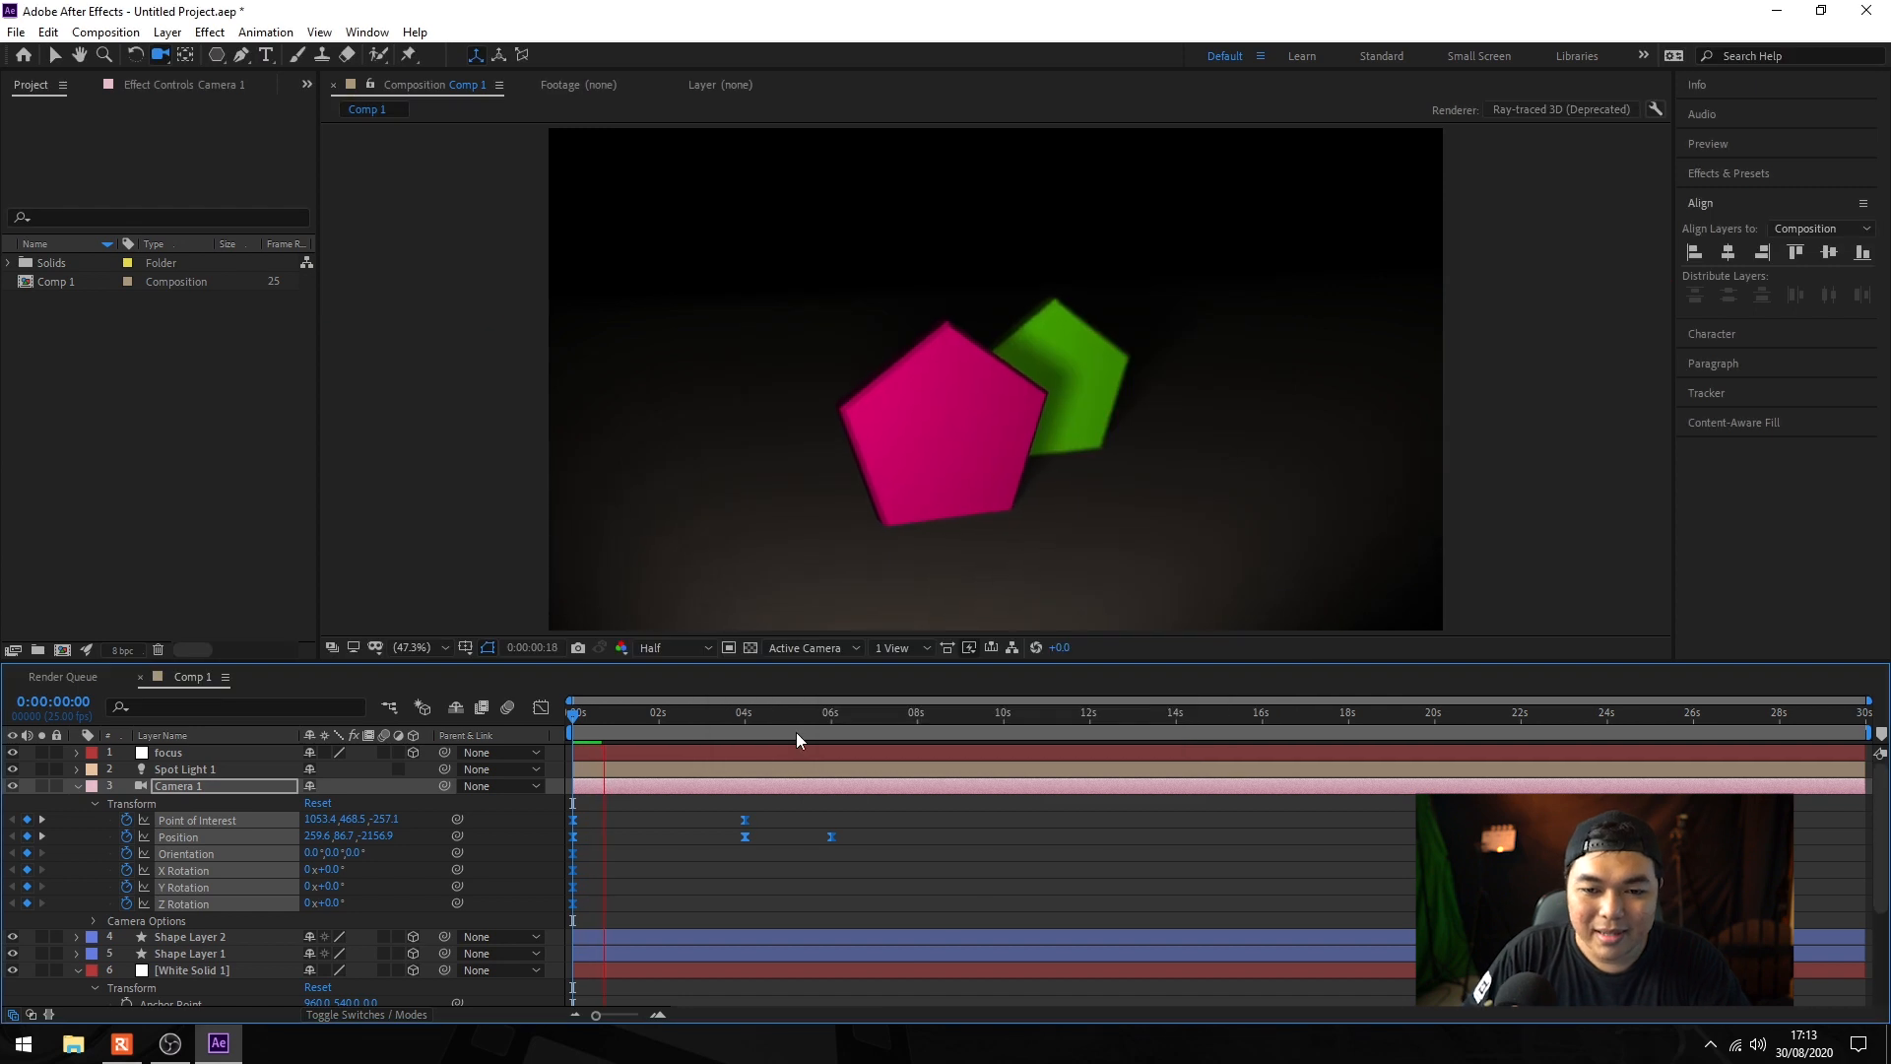
key(space)
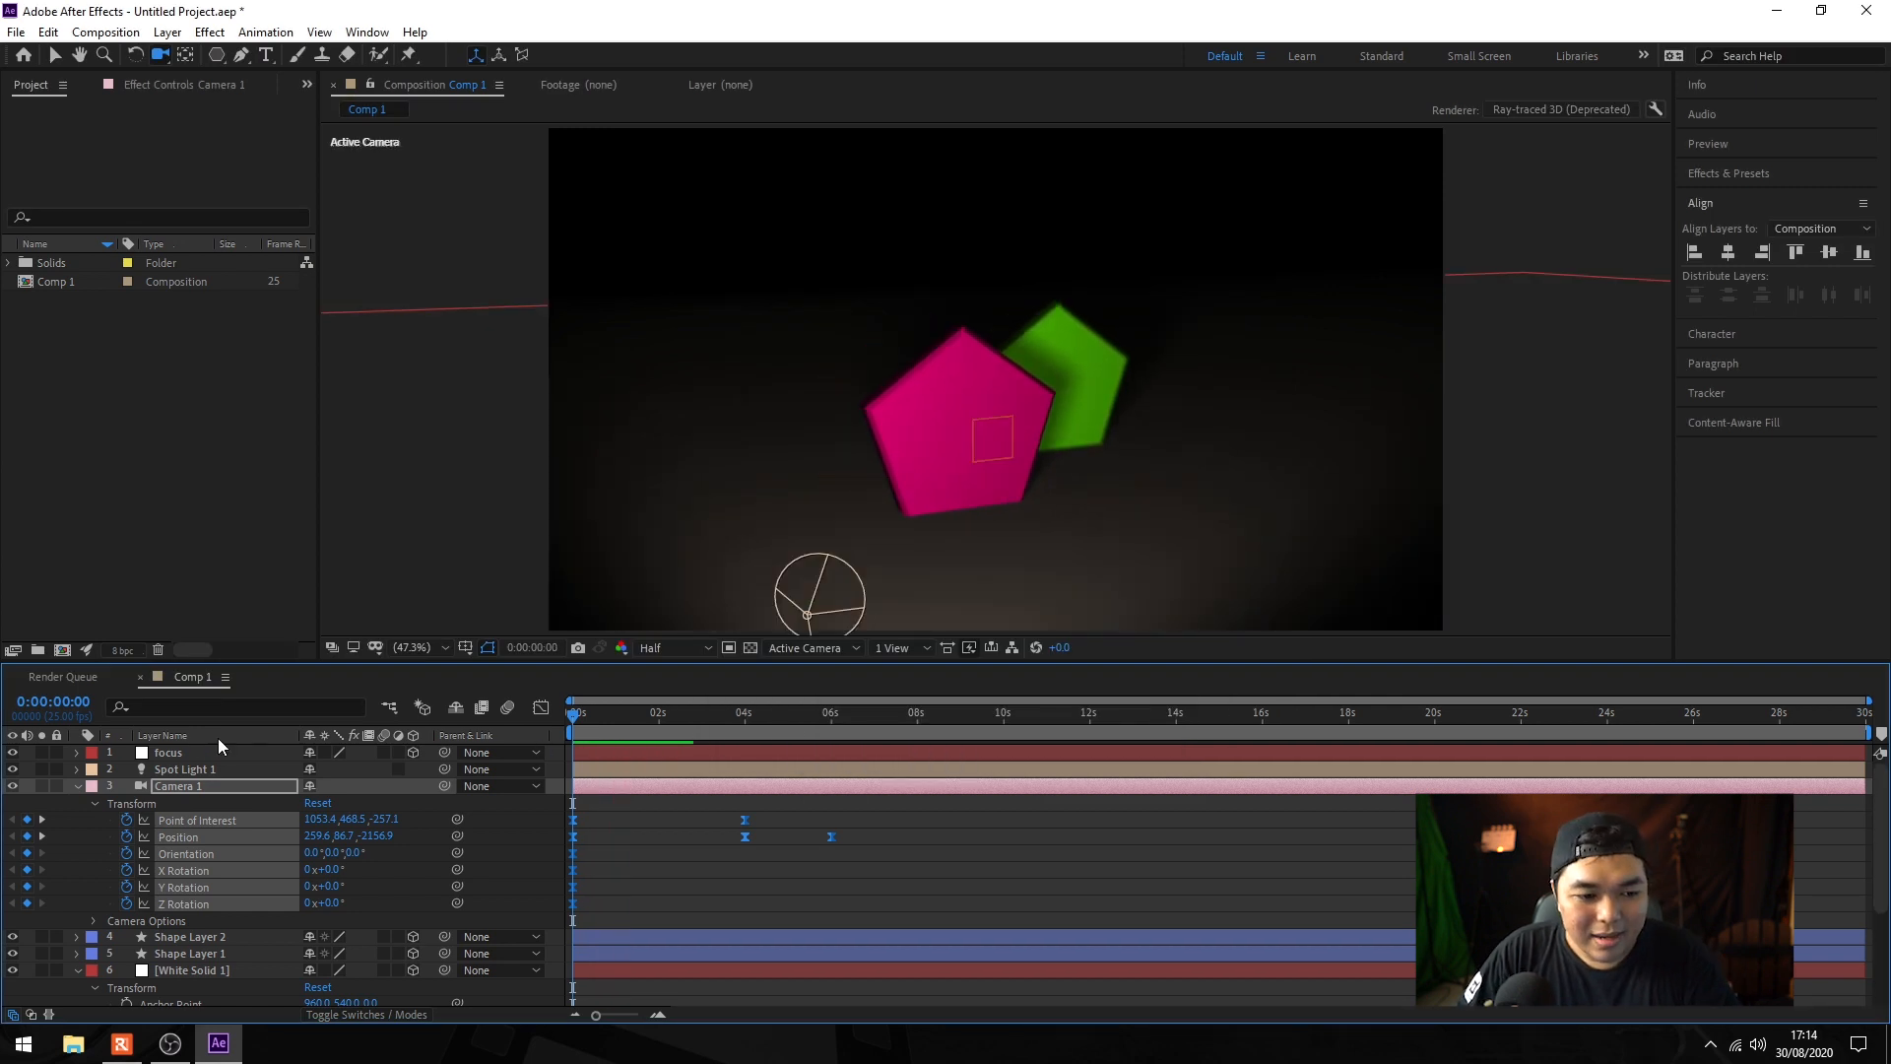
Step: Collapse Camera 1 and White Solid 1, and enable Y Rotation keyframing at 0 s for the pink pentagon, Shape Layer 1
click(78, 786)
click(219, 823)
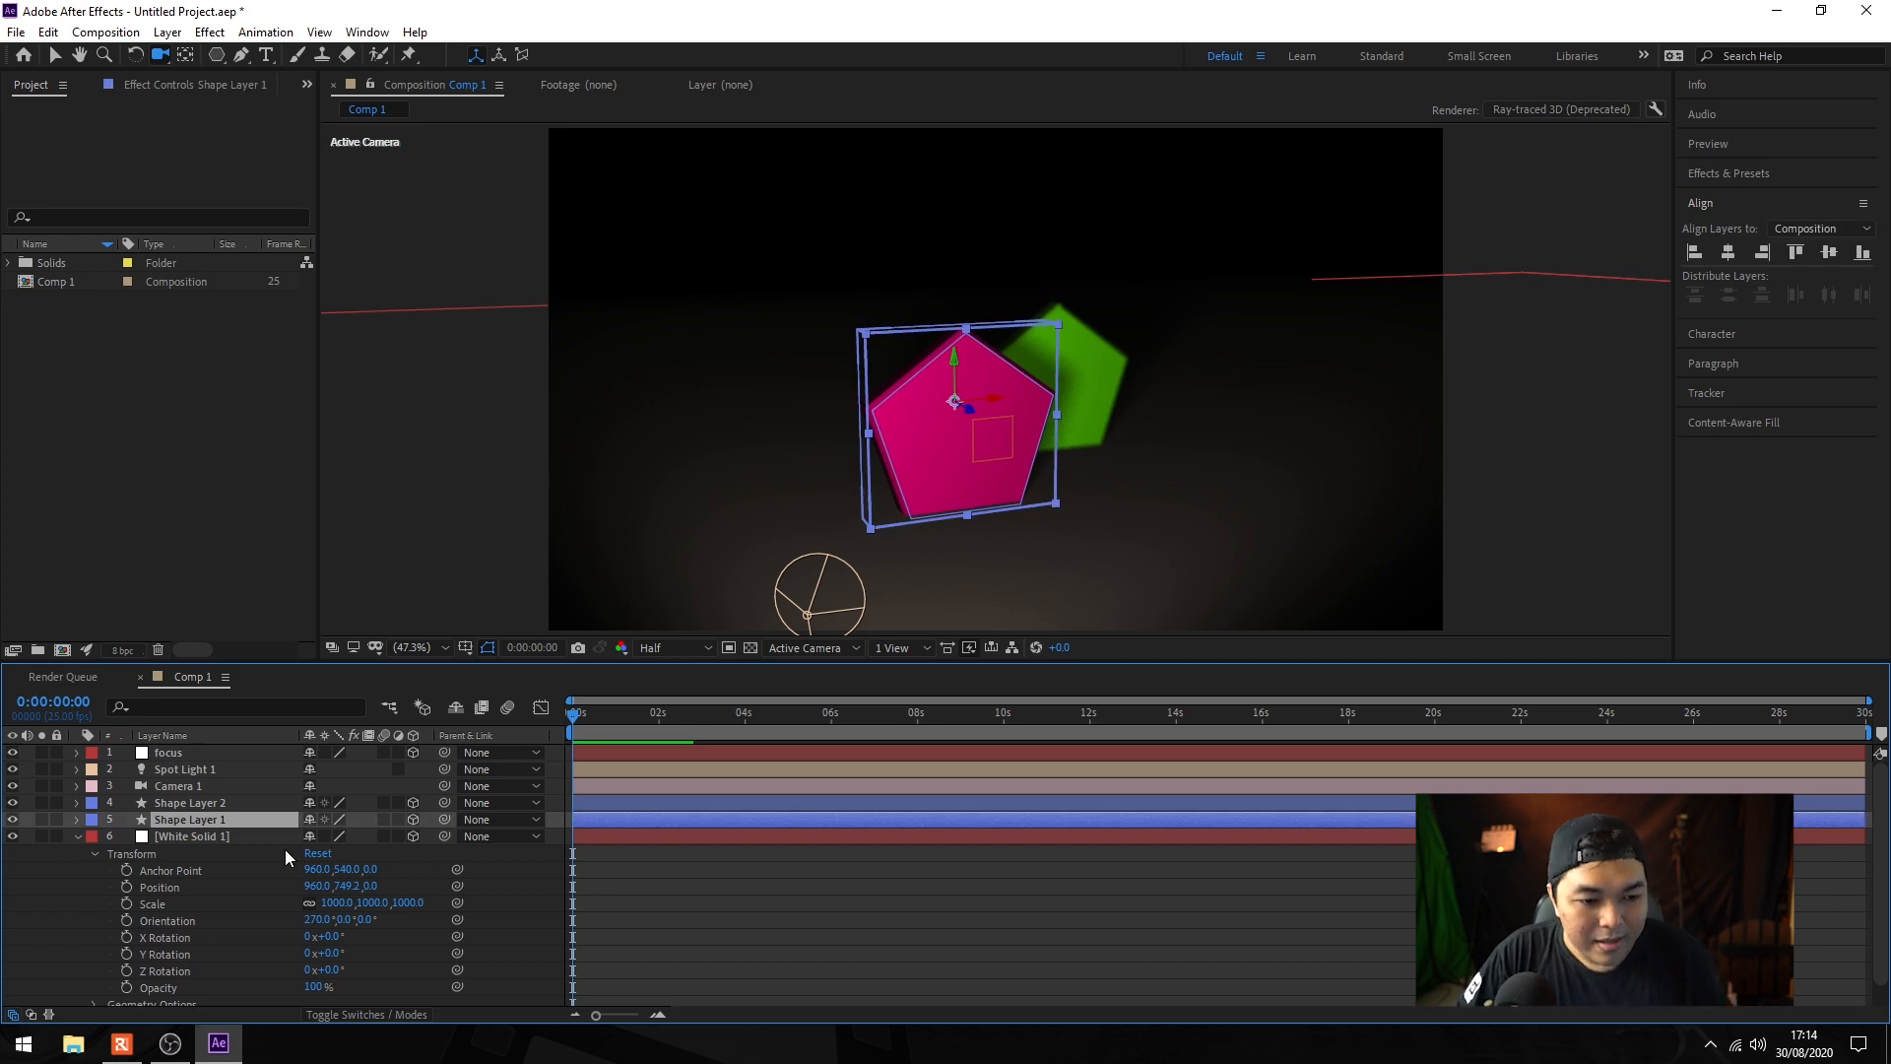
click(78, 836)
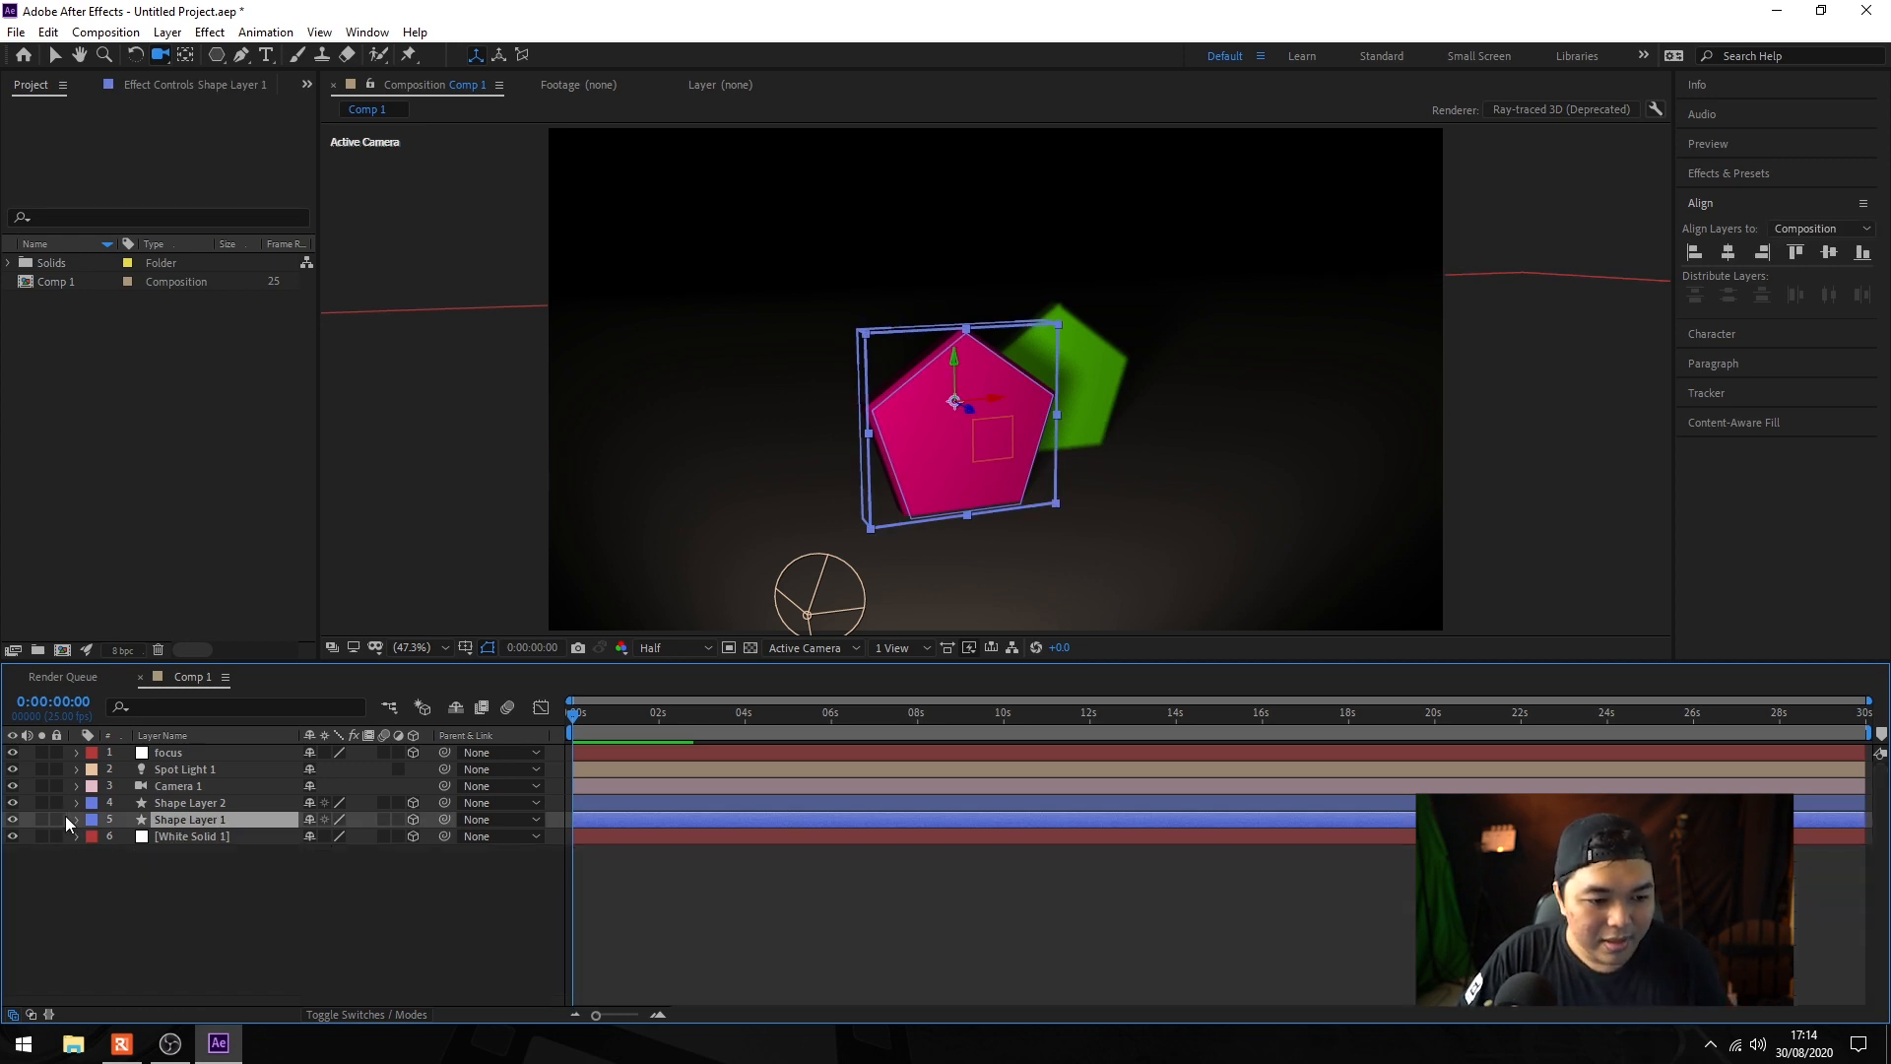
click(74, 818)
scroll(168, 821, up, 2)
click(97, 890)
click(93, 870)
scroll(138, 899, down, 6)
scroll(210, 812, up, 3)
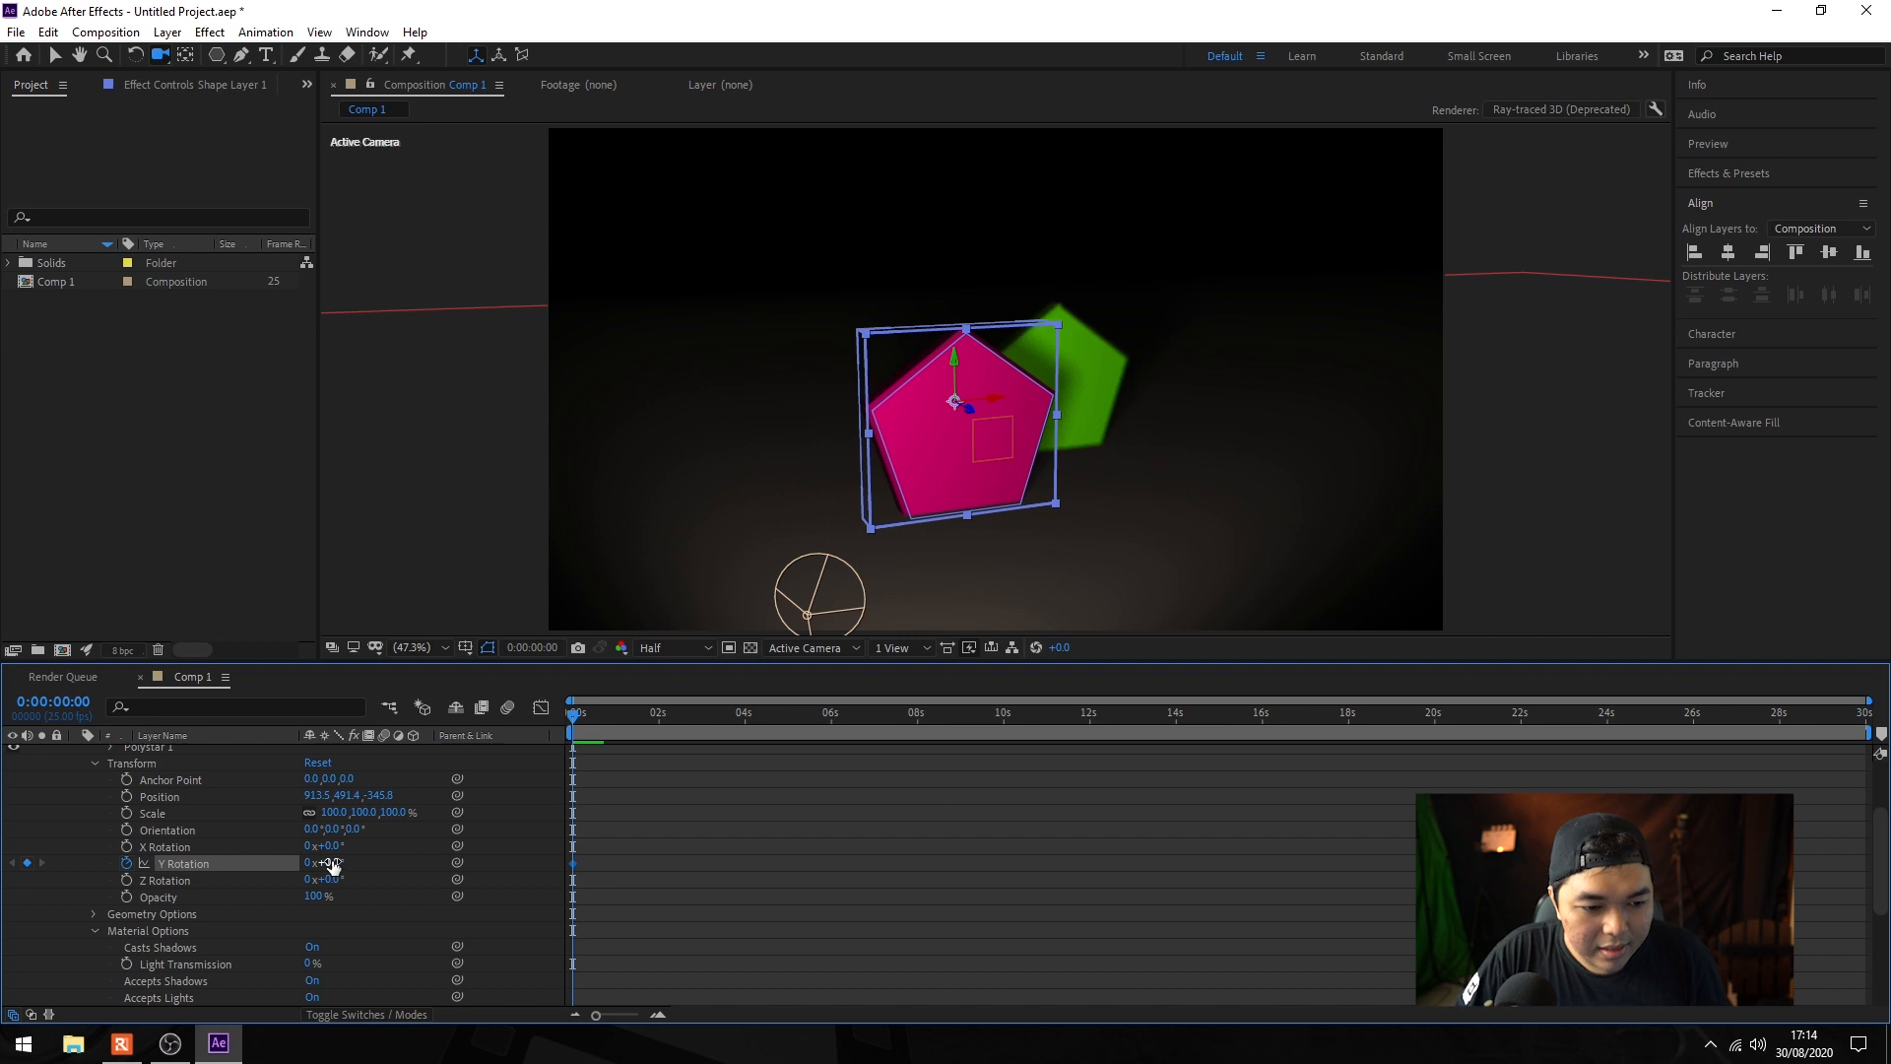
Step: Keyframe the pink pentagon's Y Rotation at 0:00:10:00 to 2x+280°, and return to the start of the timeline
drag(832, 724, 1018, 722)
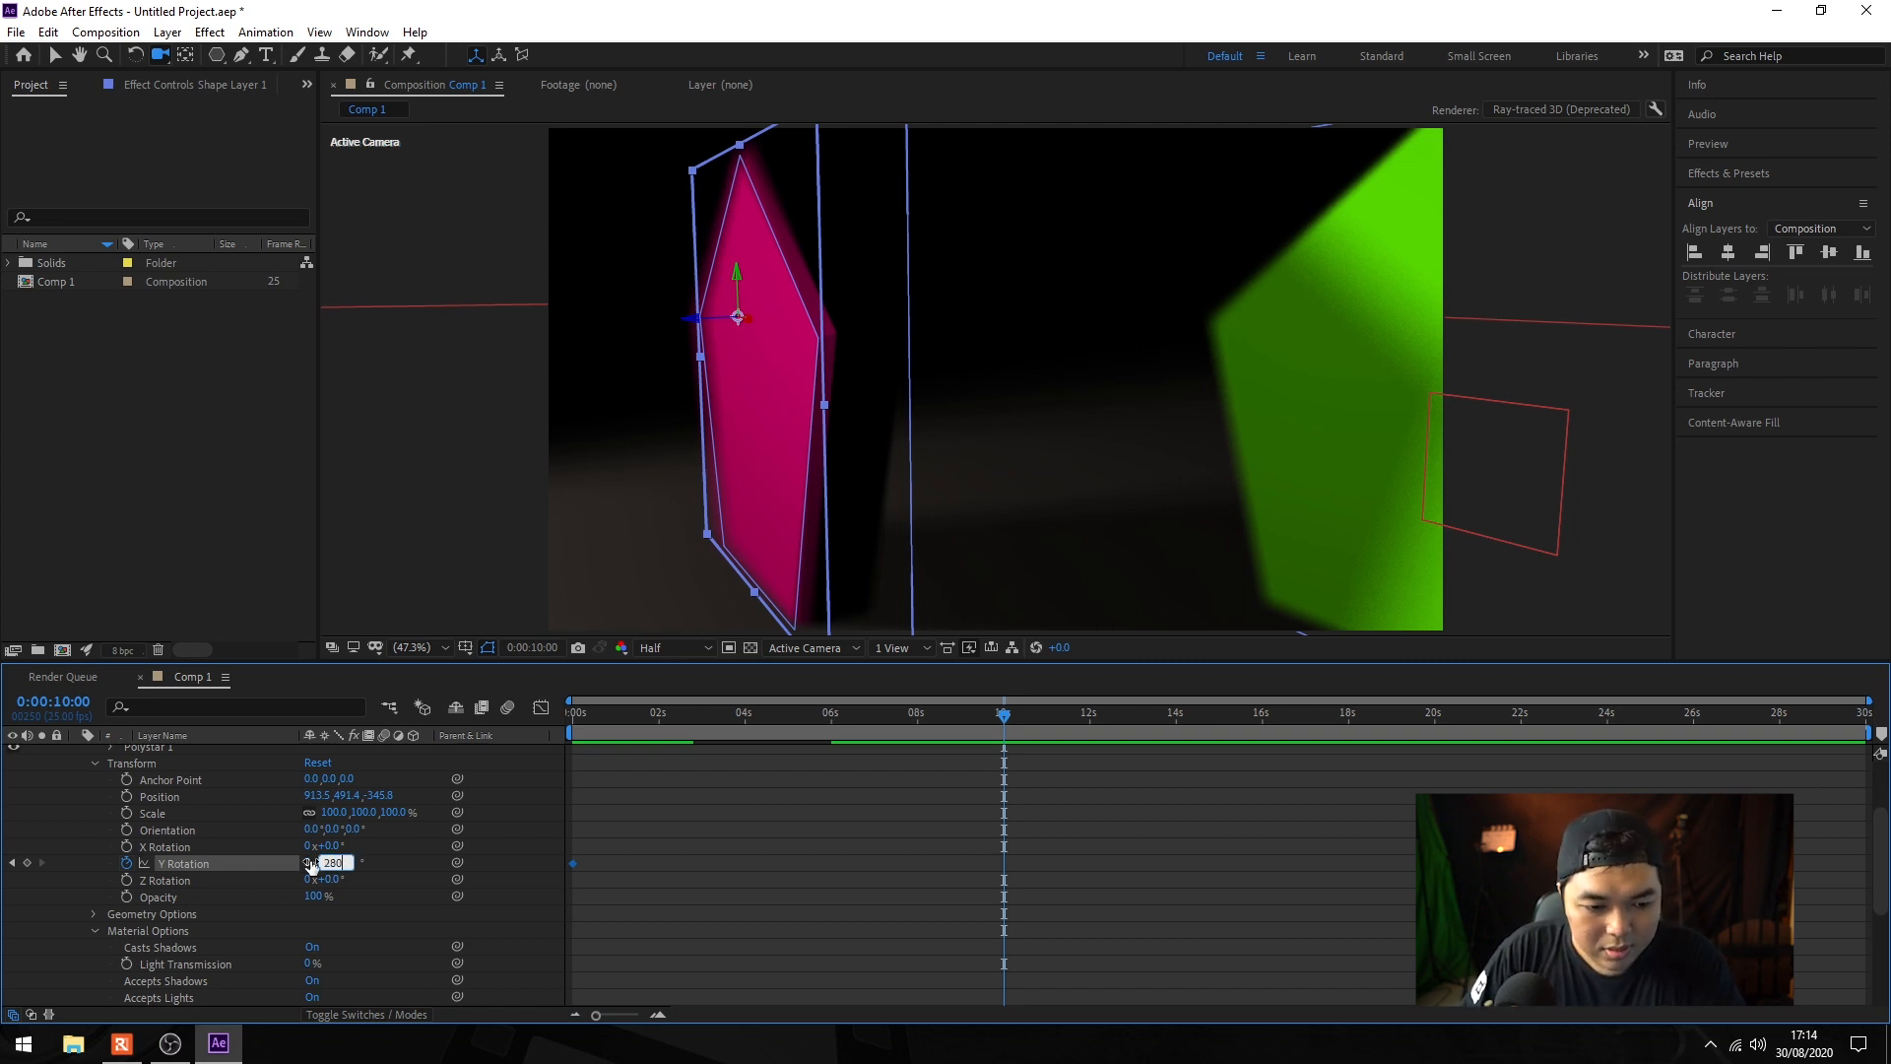
click(311, 864)
text(2)
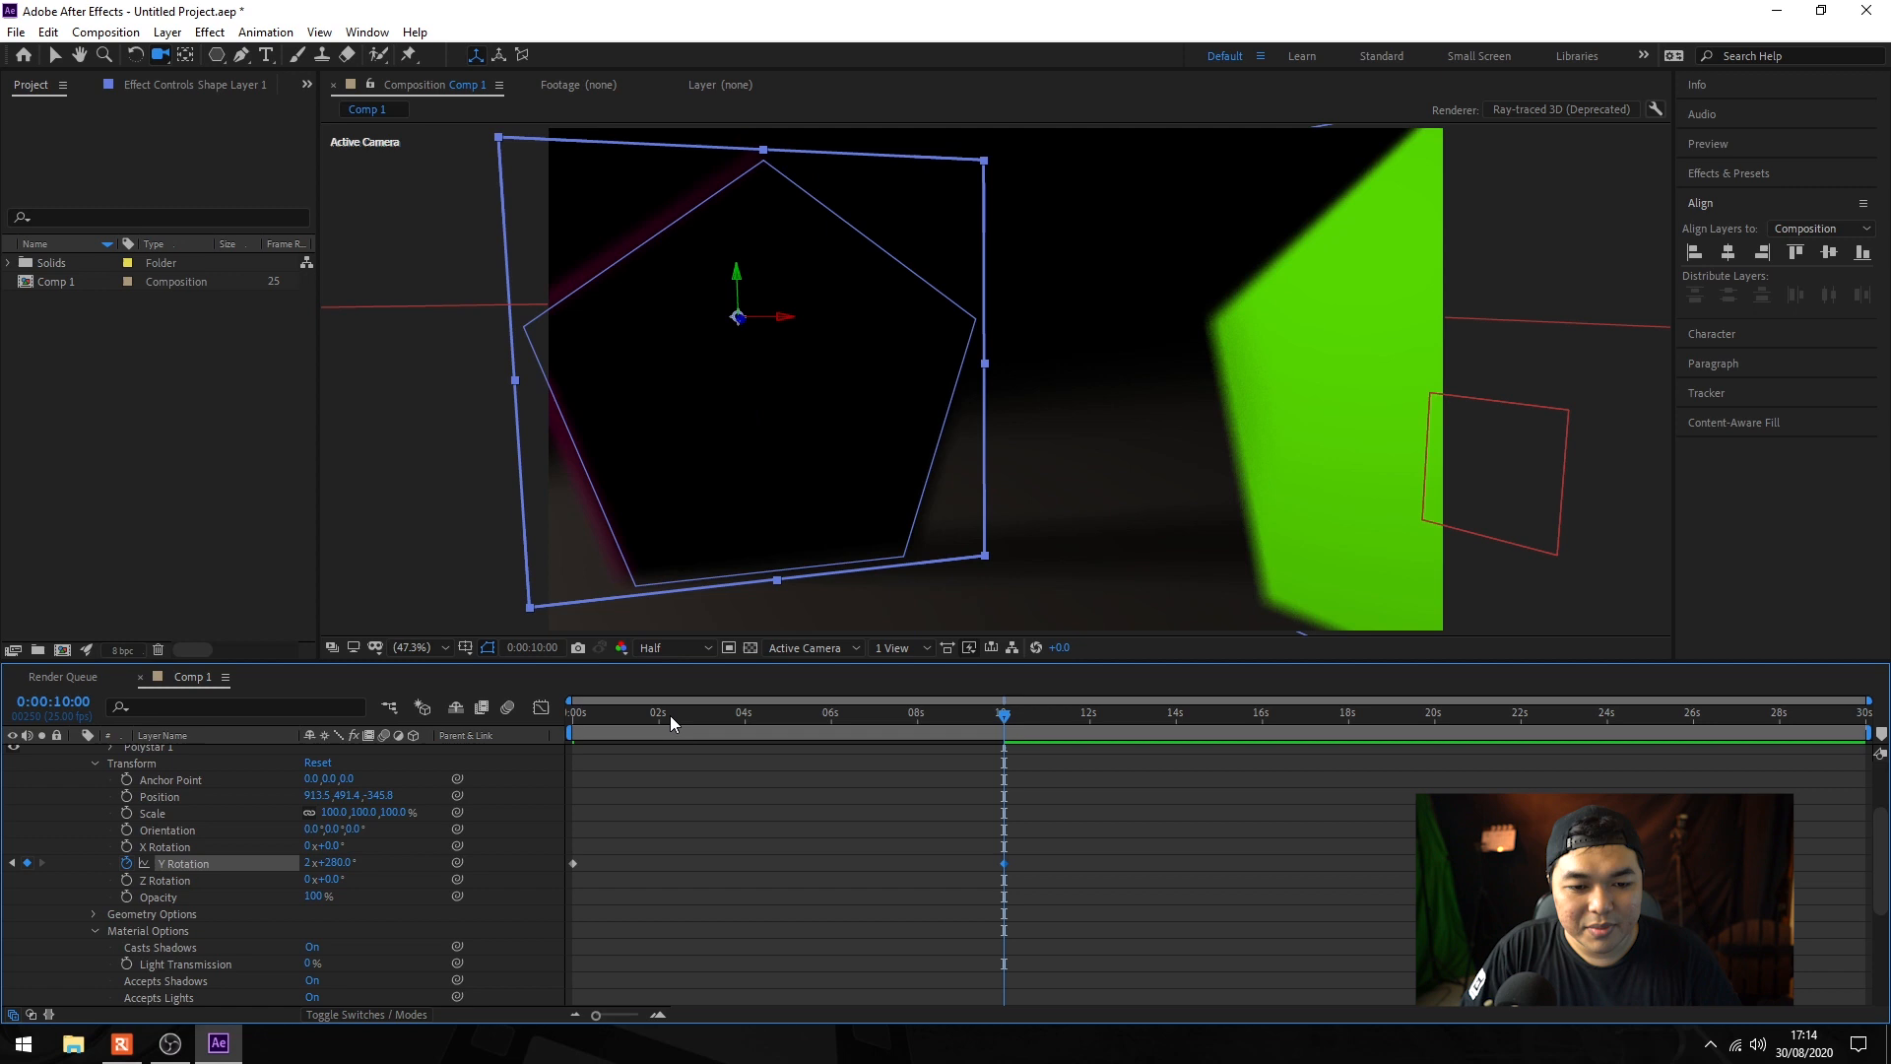
key(Home)
drag(574, 710, 536, 771)
Step: Copy the pink pentagon's Y Rotation keyframes to the green pentagon, Shape Layer 2, at 0 s and preview the spin
right_click(195, 868)
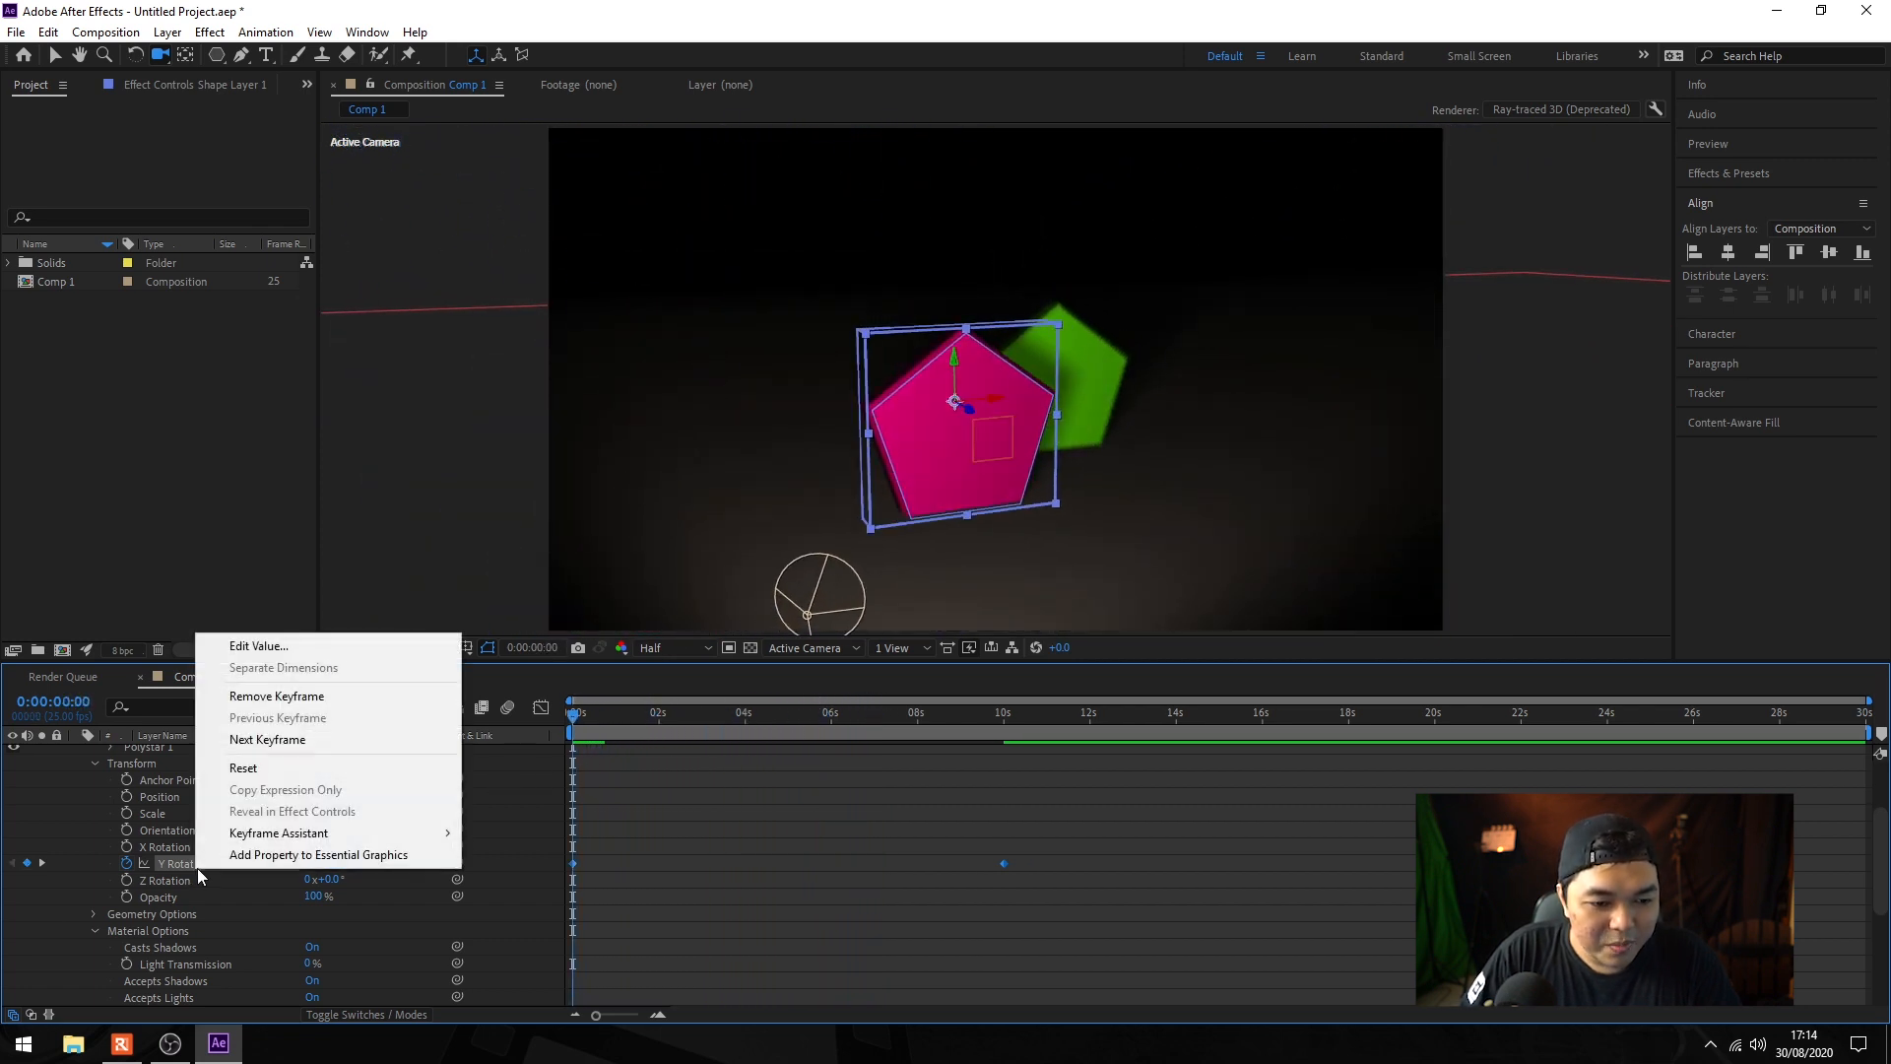
scroll(246, 877, up, 5)
click(203, 800)
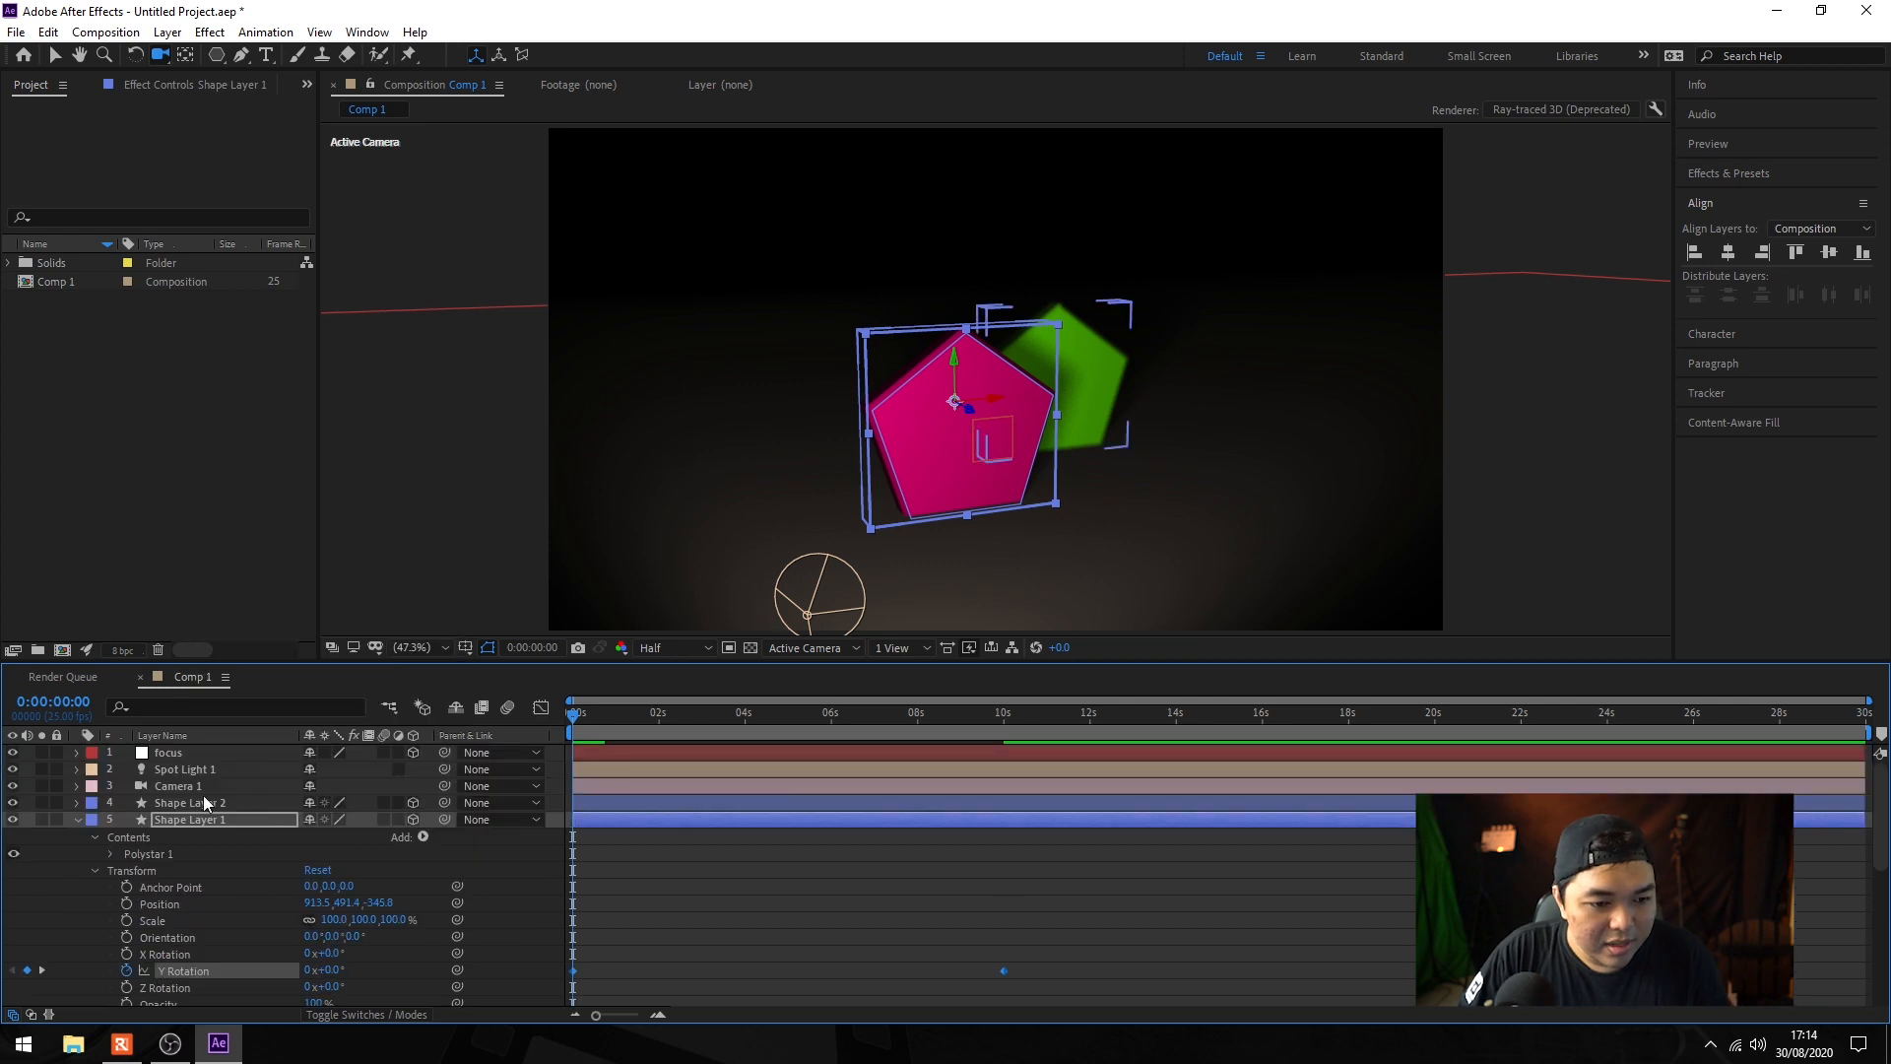
click(76, 803)
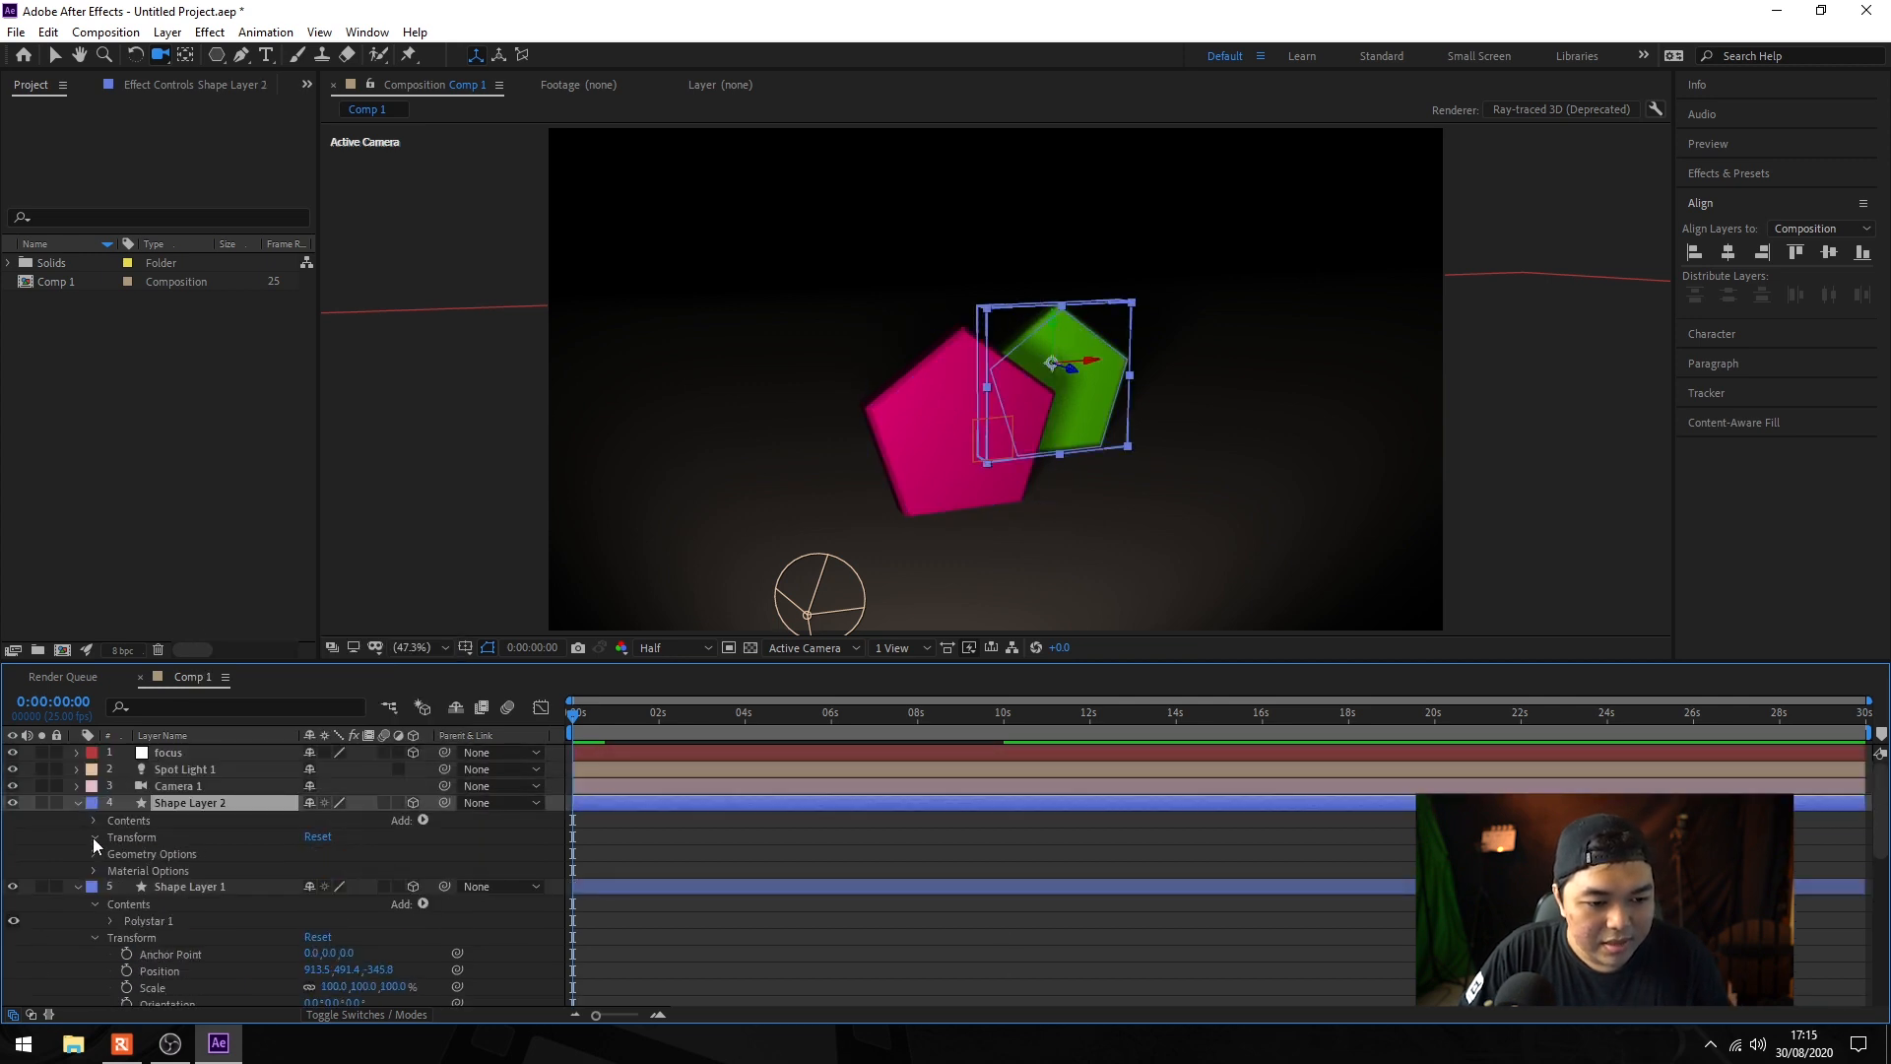
click(94, 837)
scroll(151, 874, down, 3)
scroll(178, 857, up, 1)
click(127, 835)
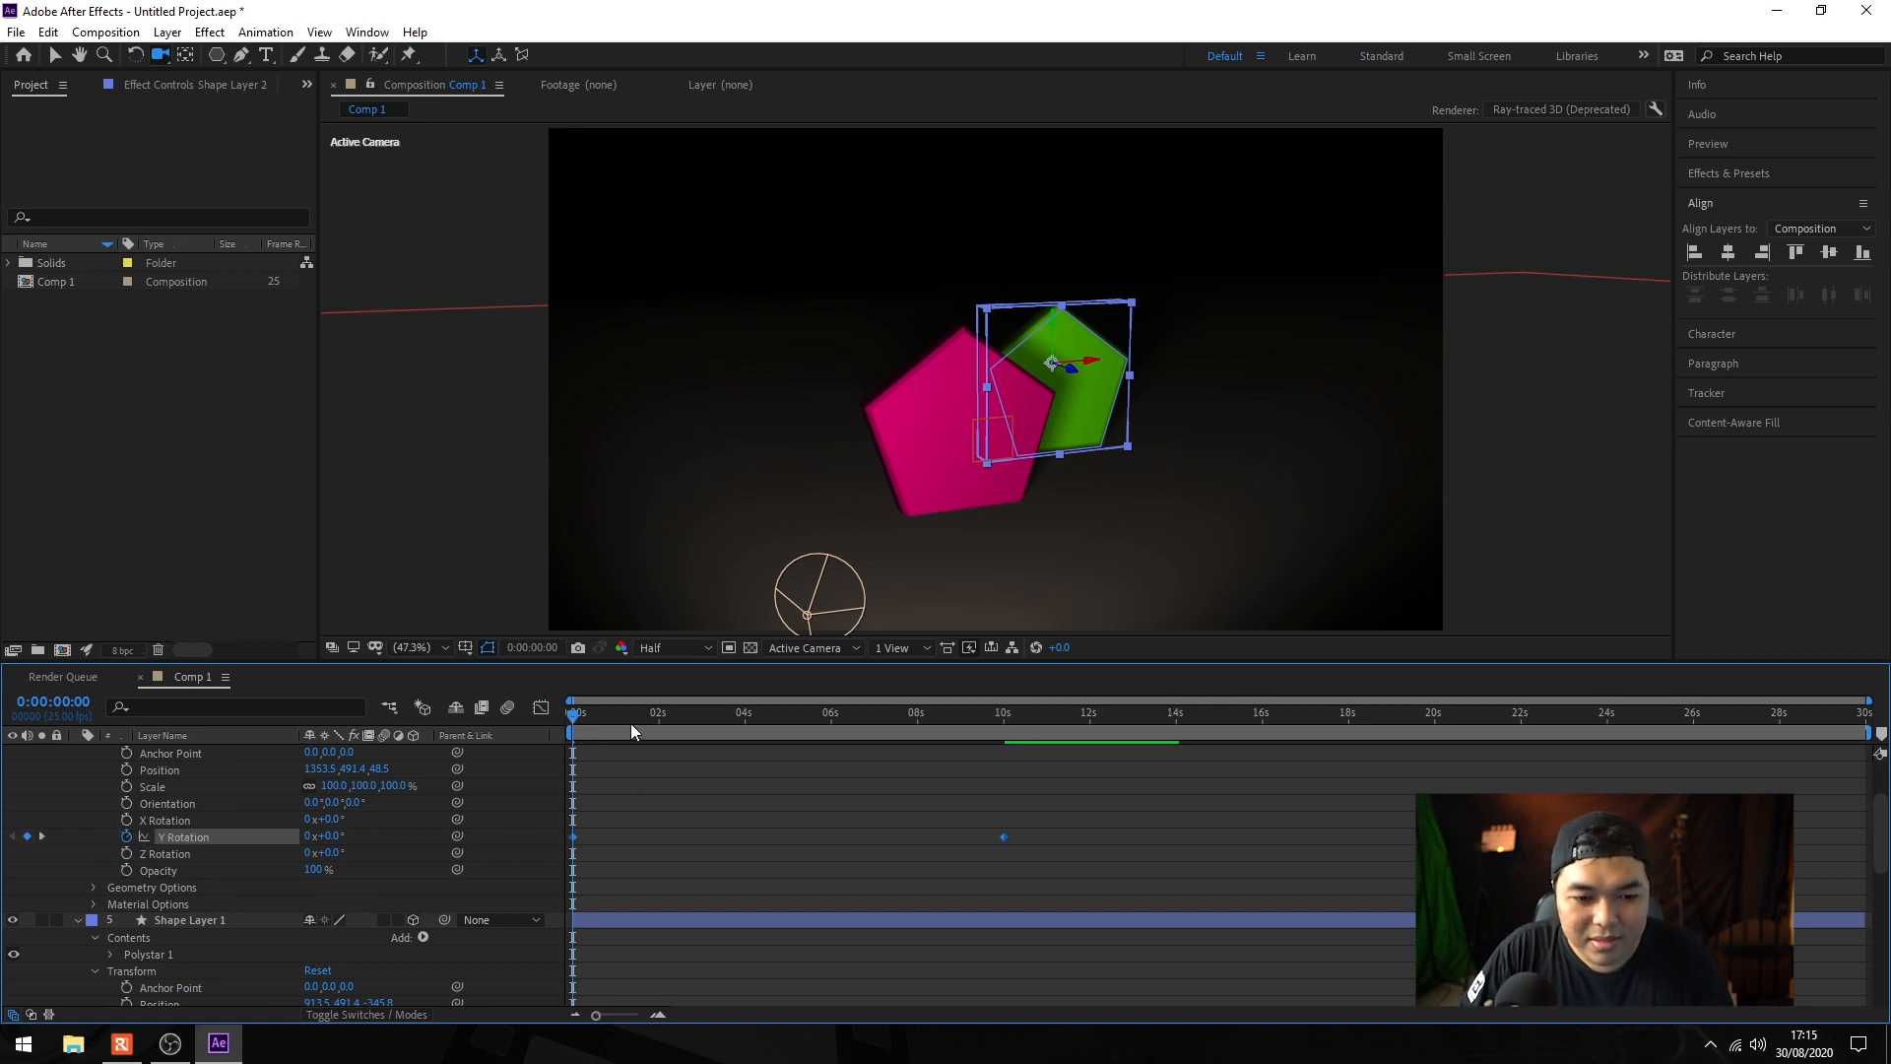
key(space)
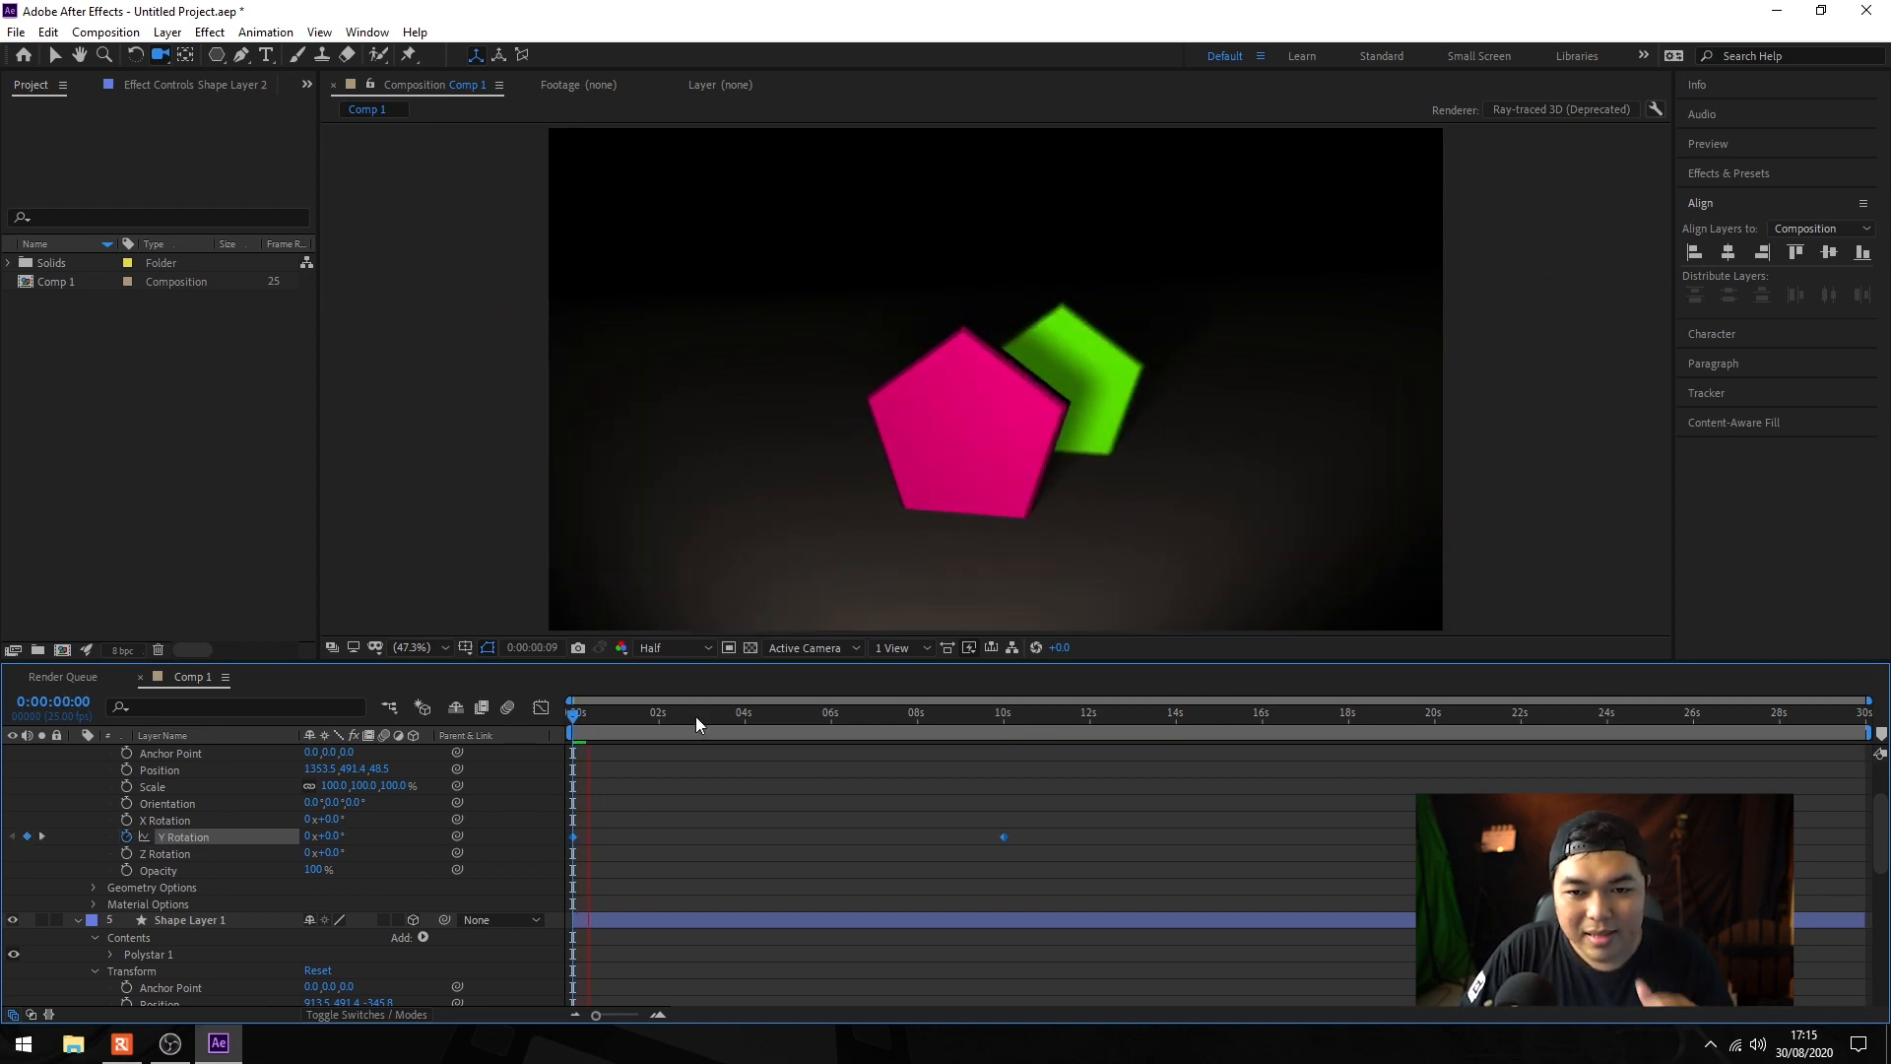
Step: Shift the green pentagon's Y Rotation keyframes one second earlier, placing the last one at 0:00:09:00
drag(1190, 792, 557, 850)
drag(1004, 836, 917, 837)
click(916, 716)
drag(907, 713, 960, 712)
drag(907, 835, 957, 831)
drag(940, 725, 576, 731)
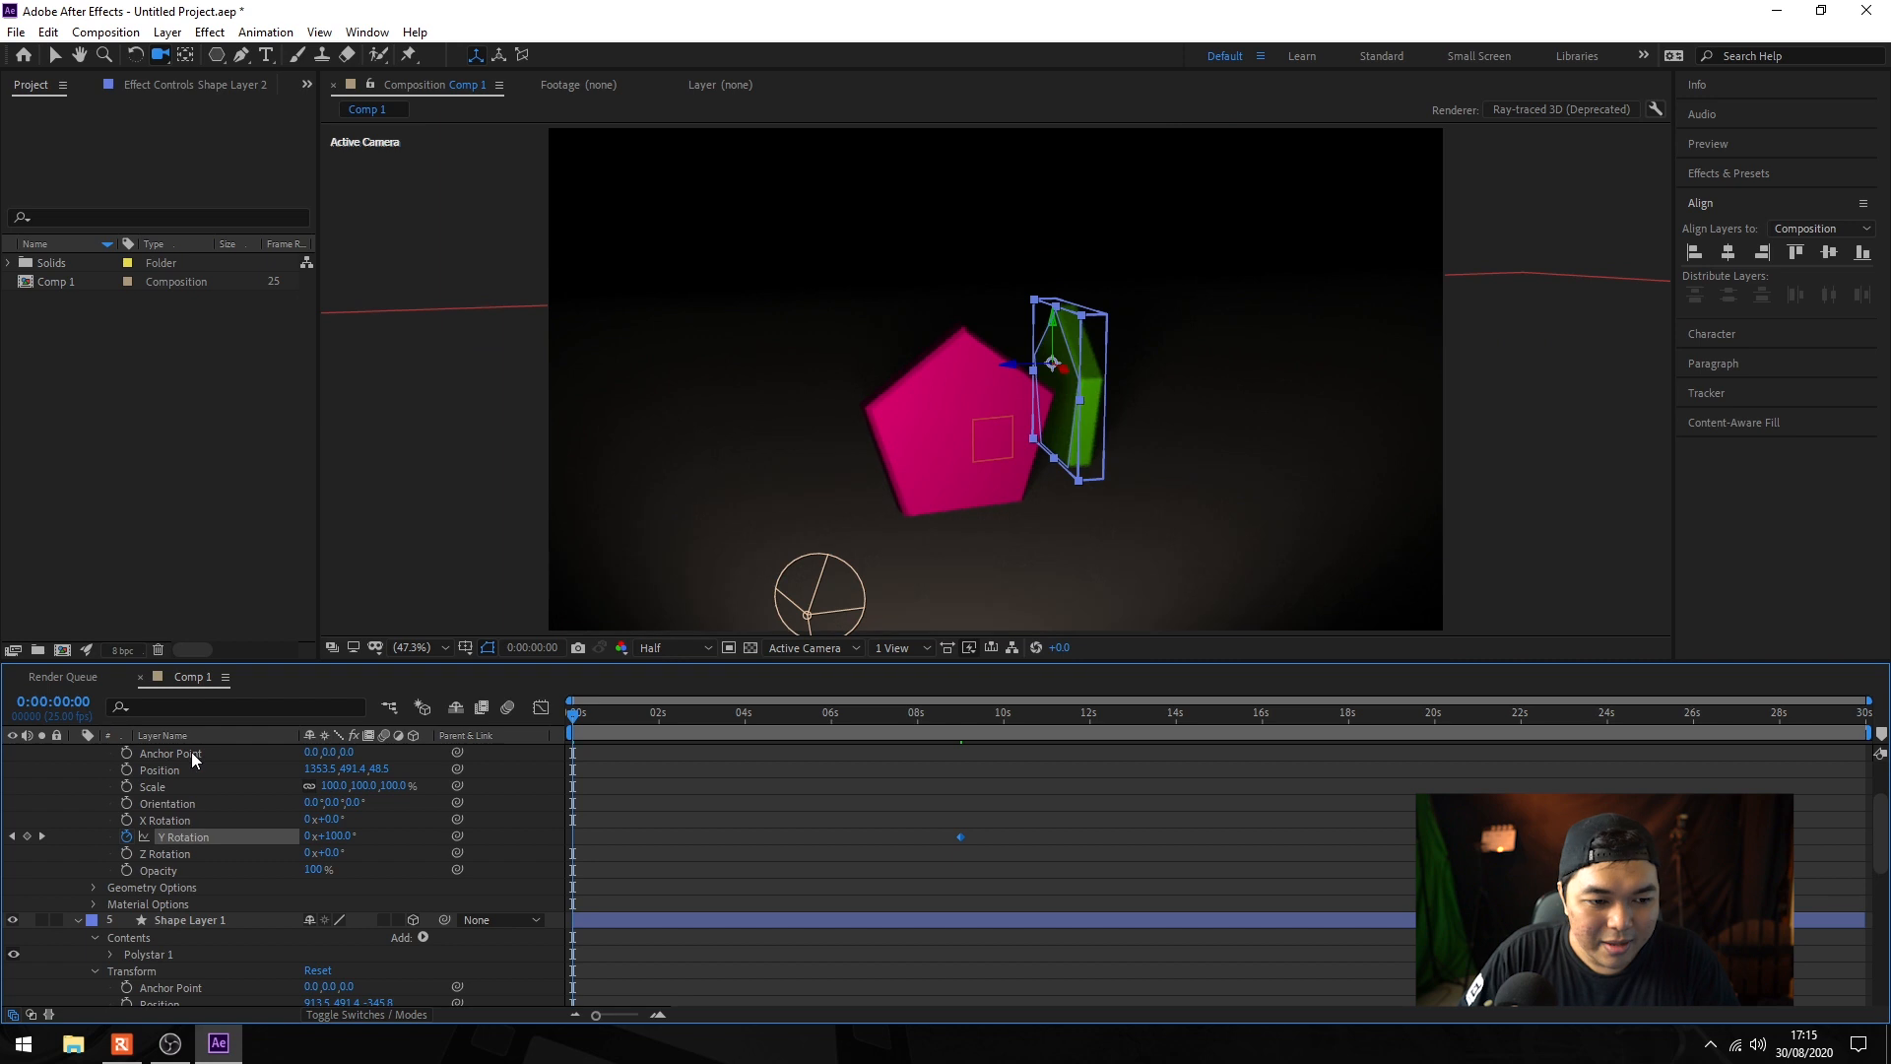
Step: Play the animation from the start and examine the spinning pentagons around 0:00:07:00
key(space)
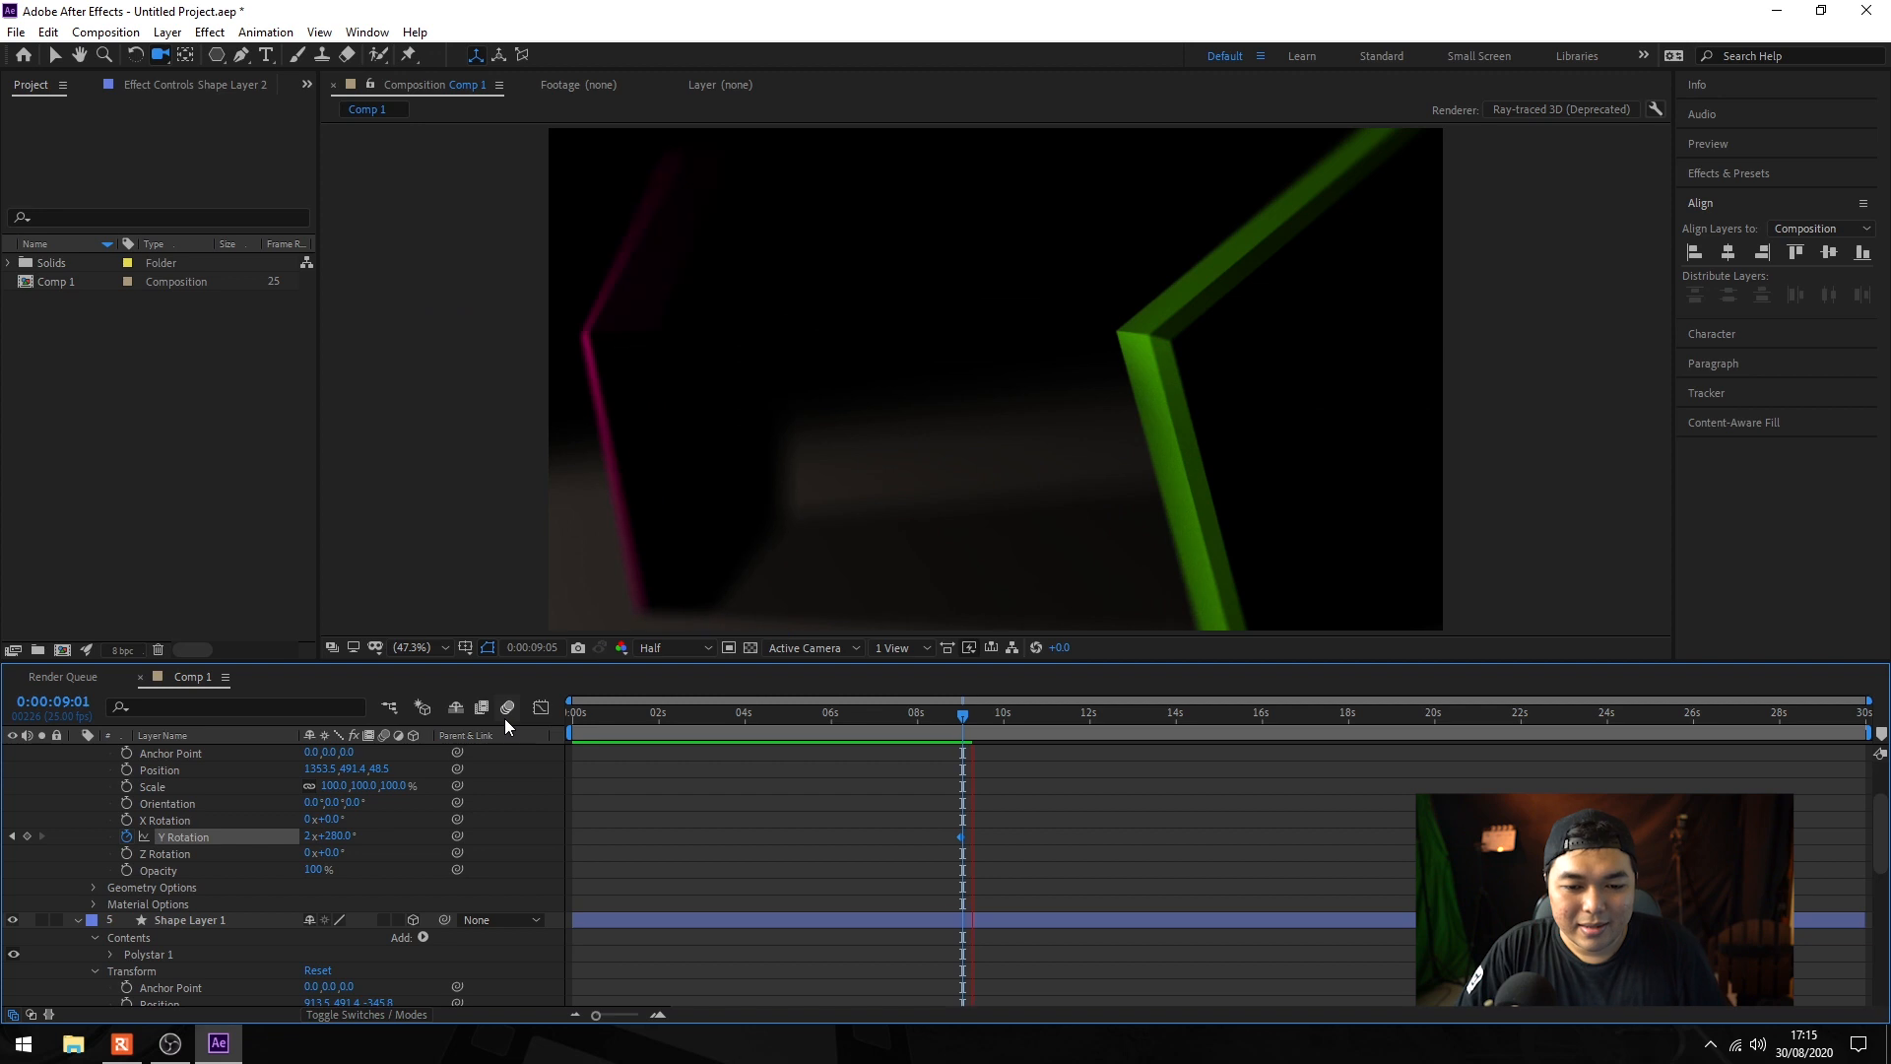
key(space)
drag(882, 723, 480, 714)
key(space)
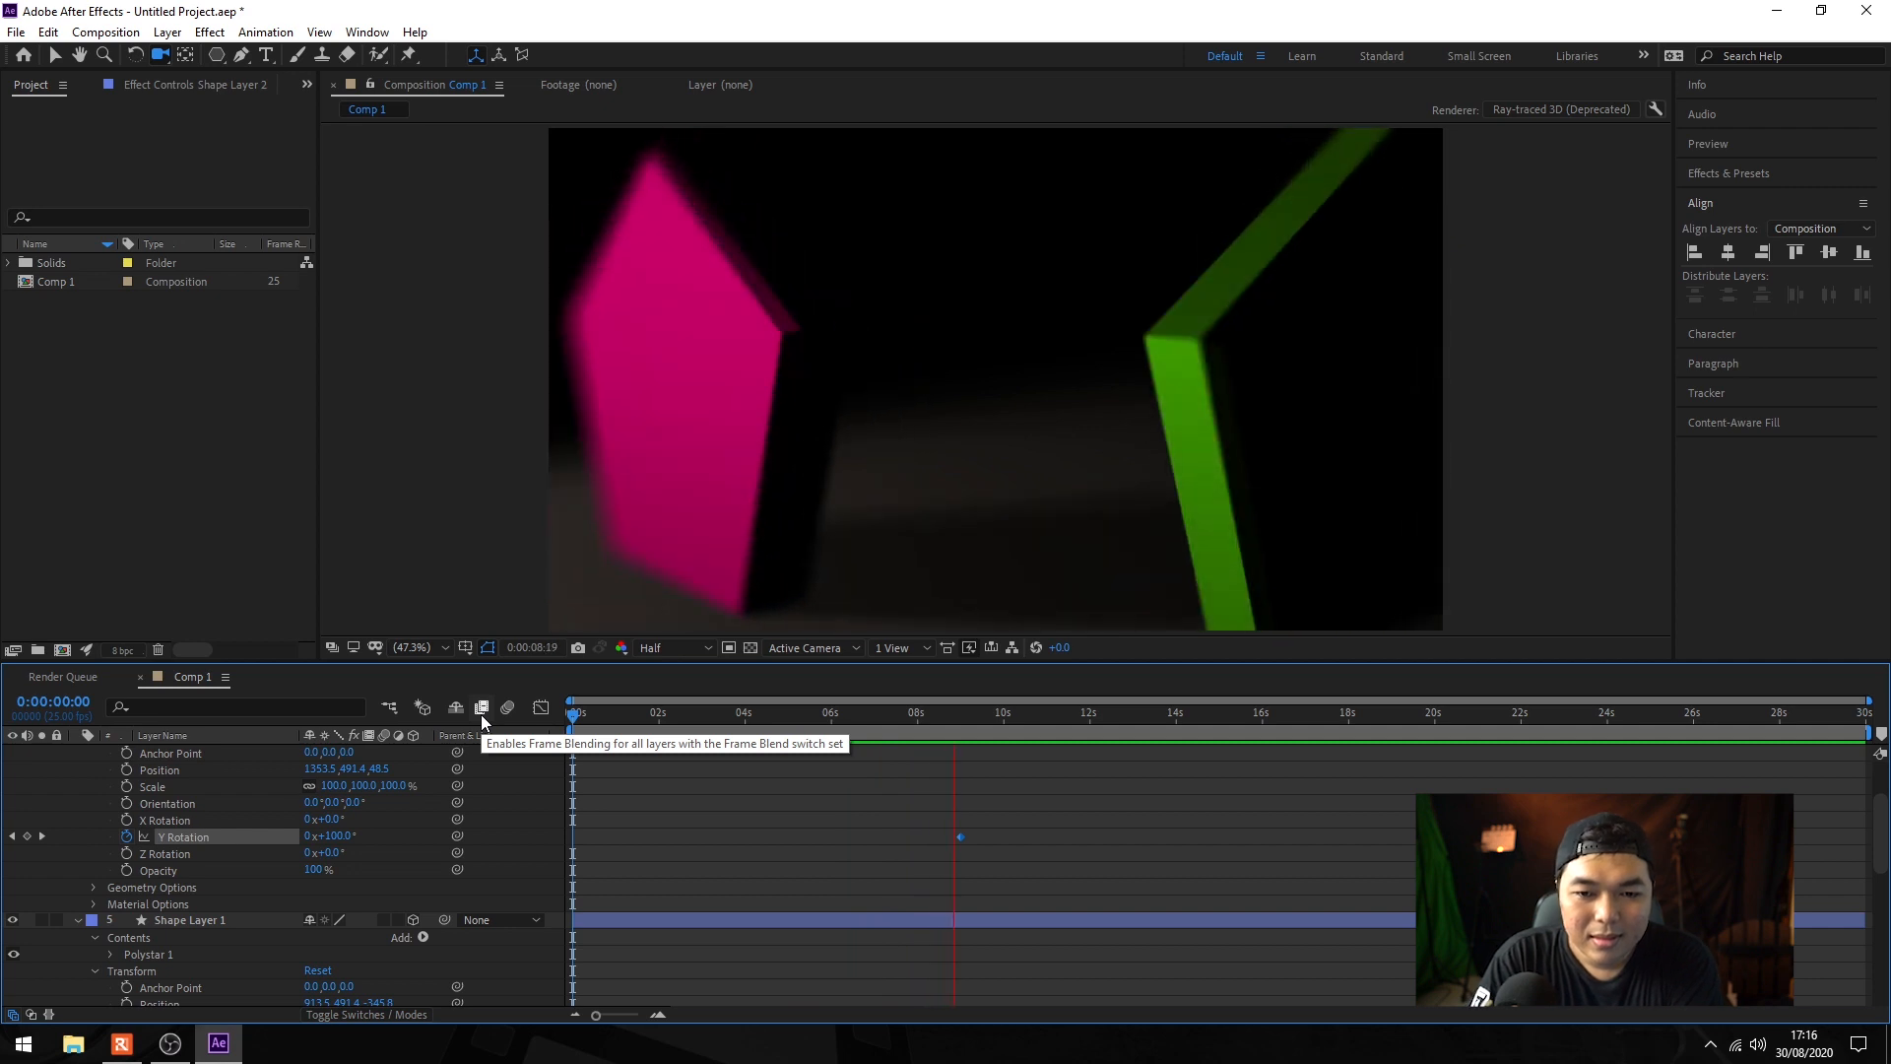
key(space)
drag(899, 723, 871, 759)
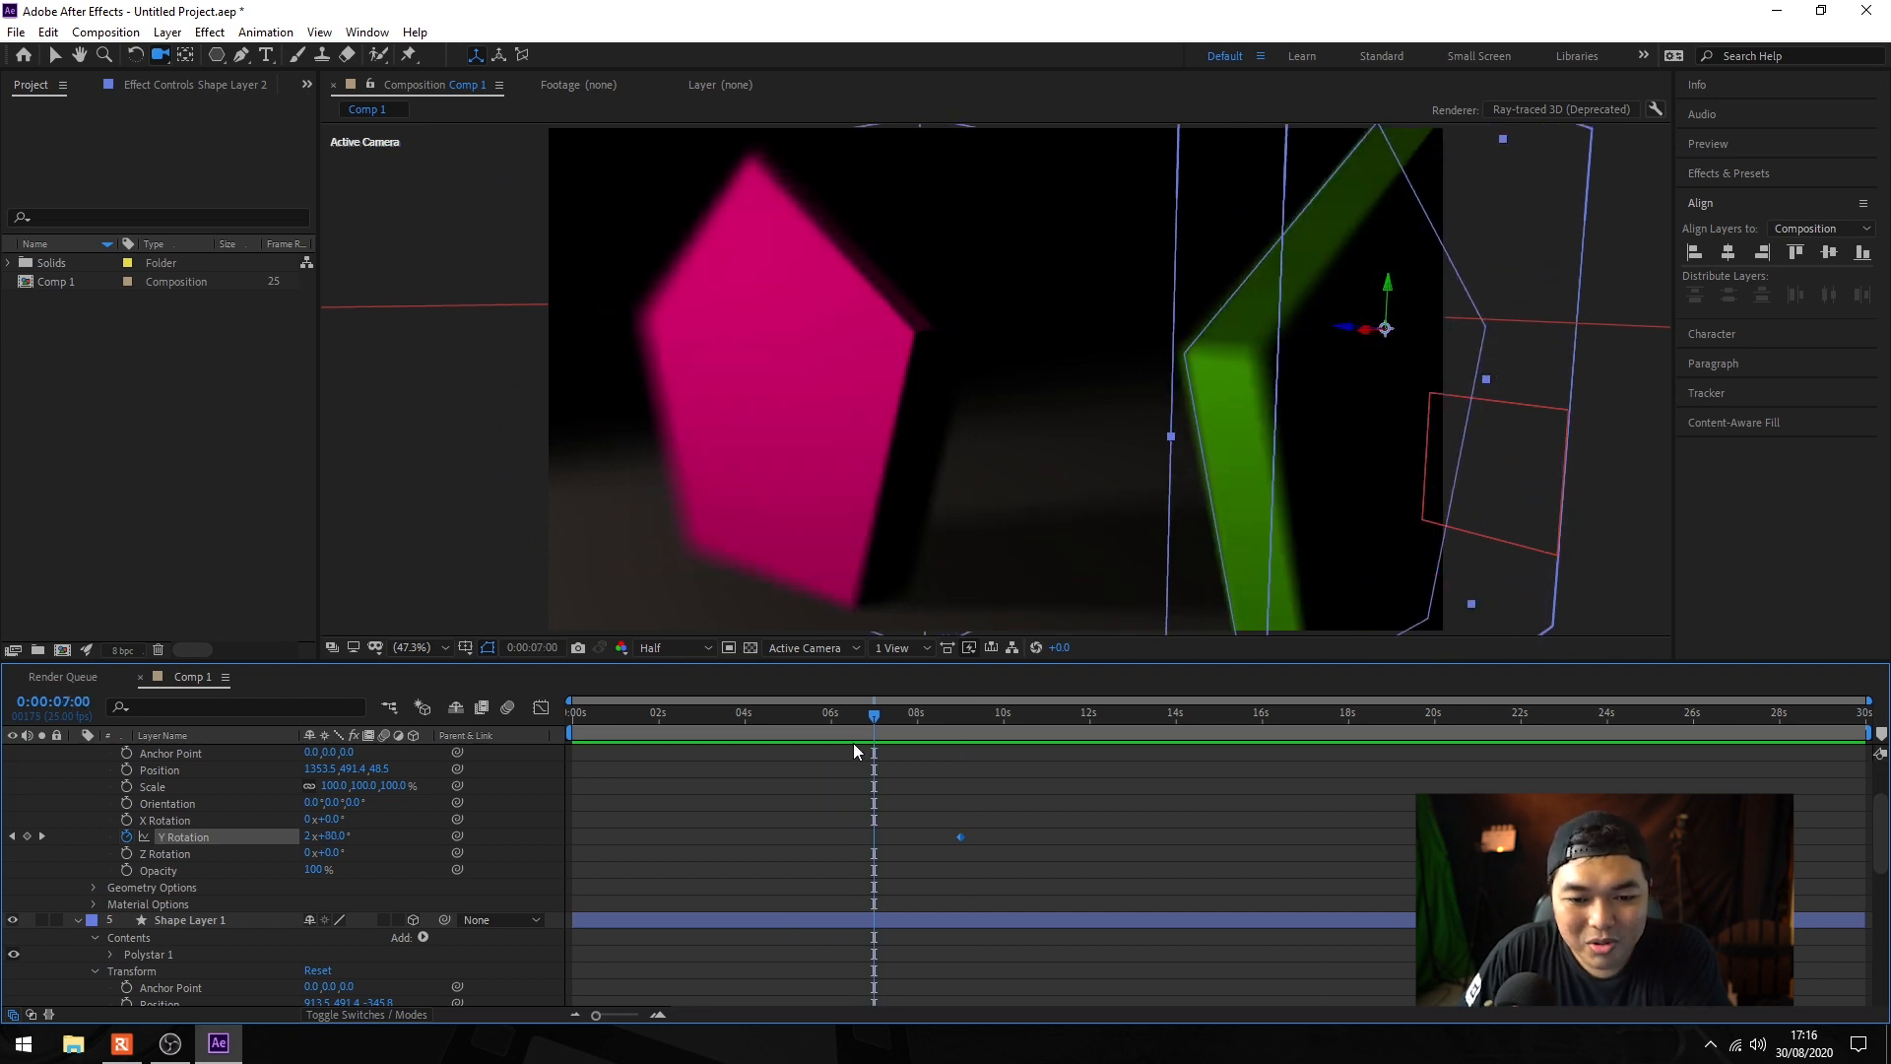
mouse_move(875, 721)
mouse_down()
mouse_move(900, 722)
mouse_move(845, 719)
mouse_move(870, 717)
mouse_up()
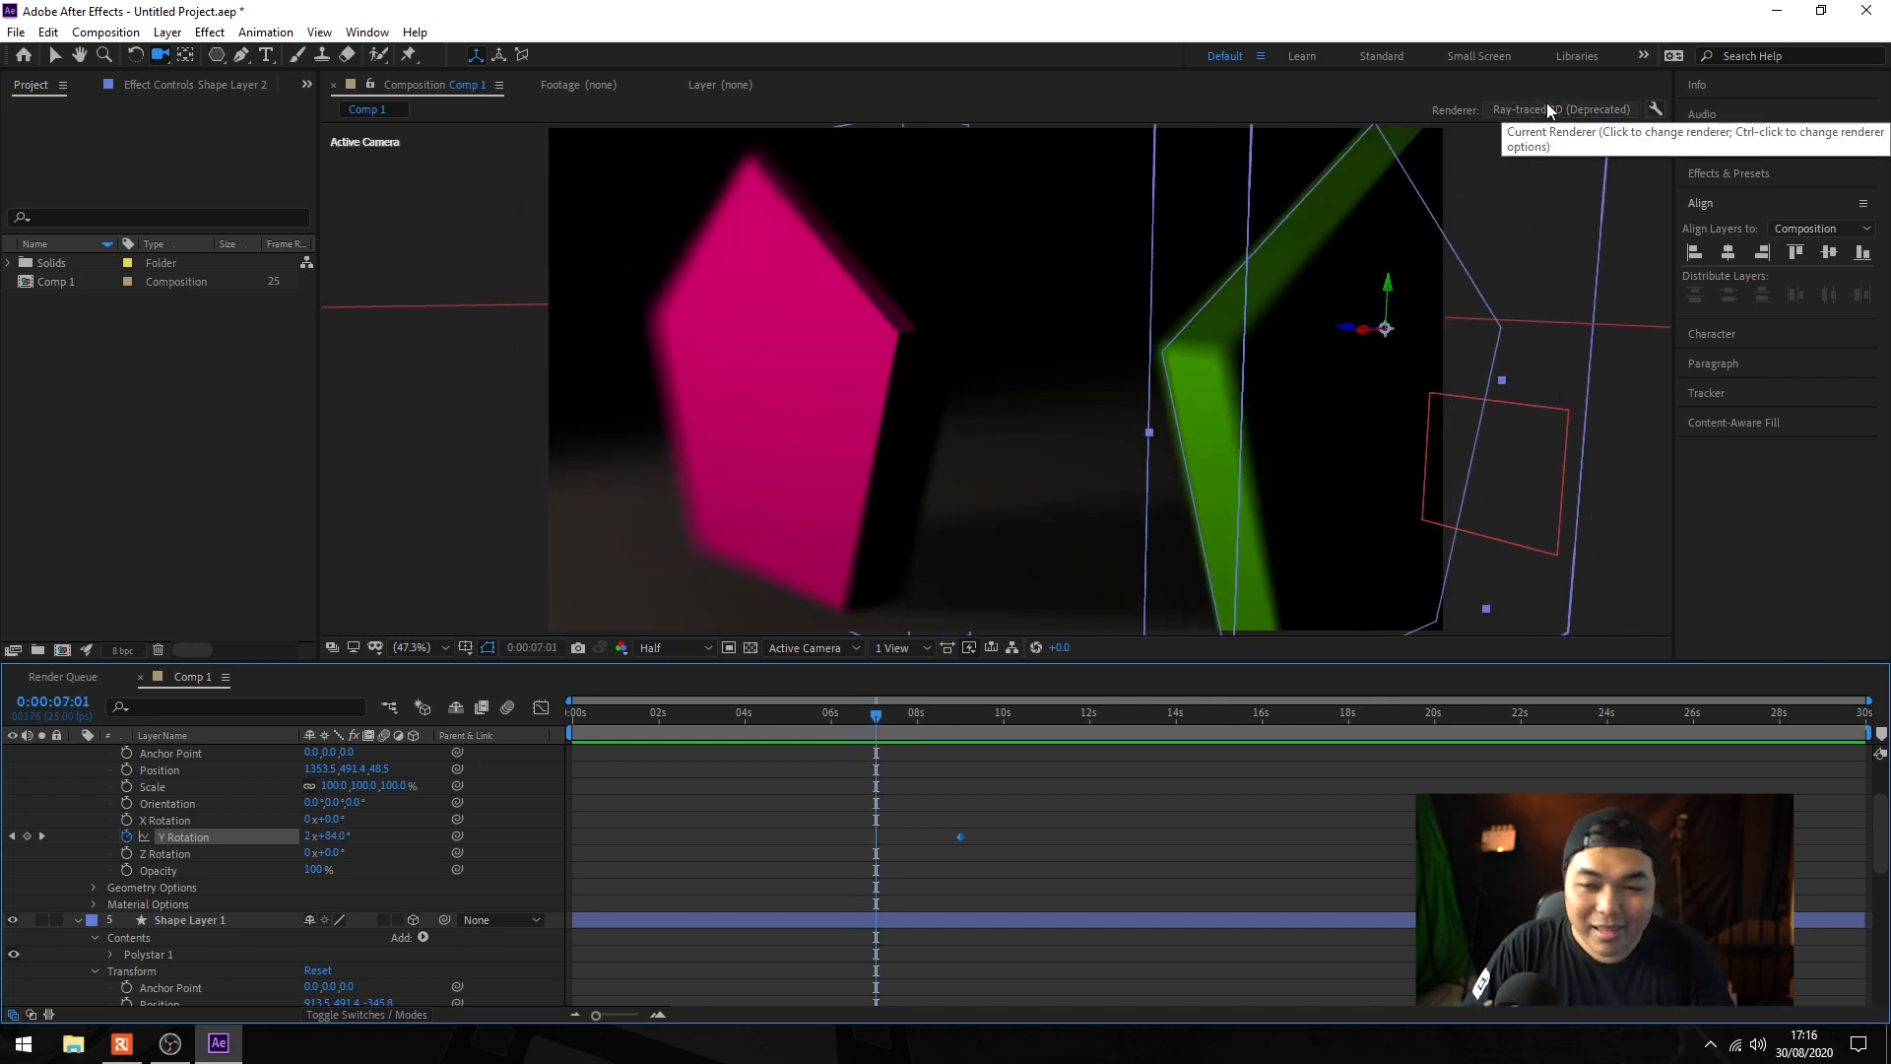
Step: Switch the composition's renderer to CINEMA 4D and scrub through the animation to compare the look
key(v)
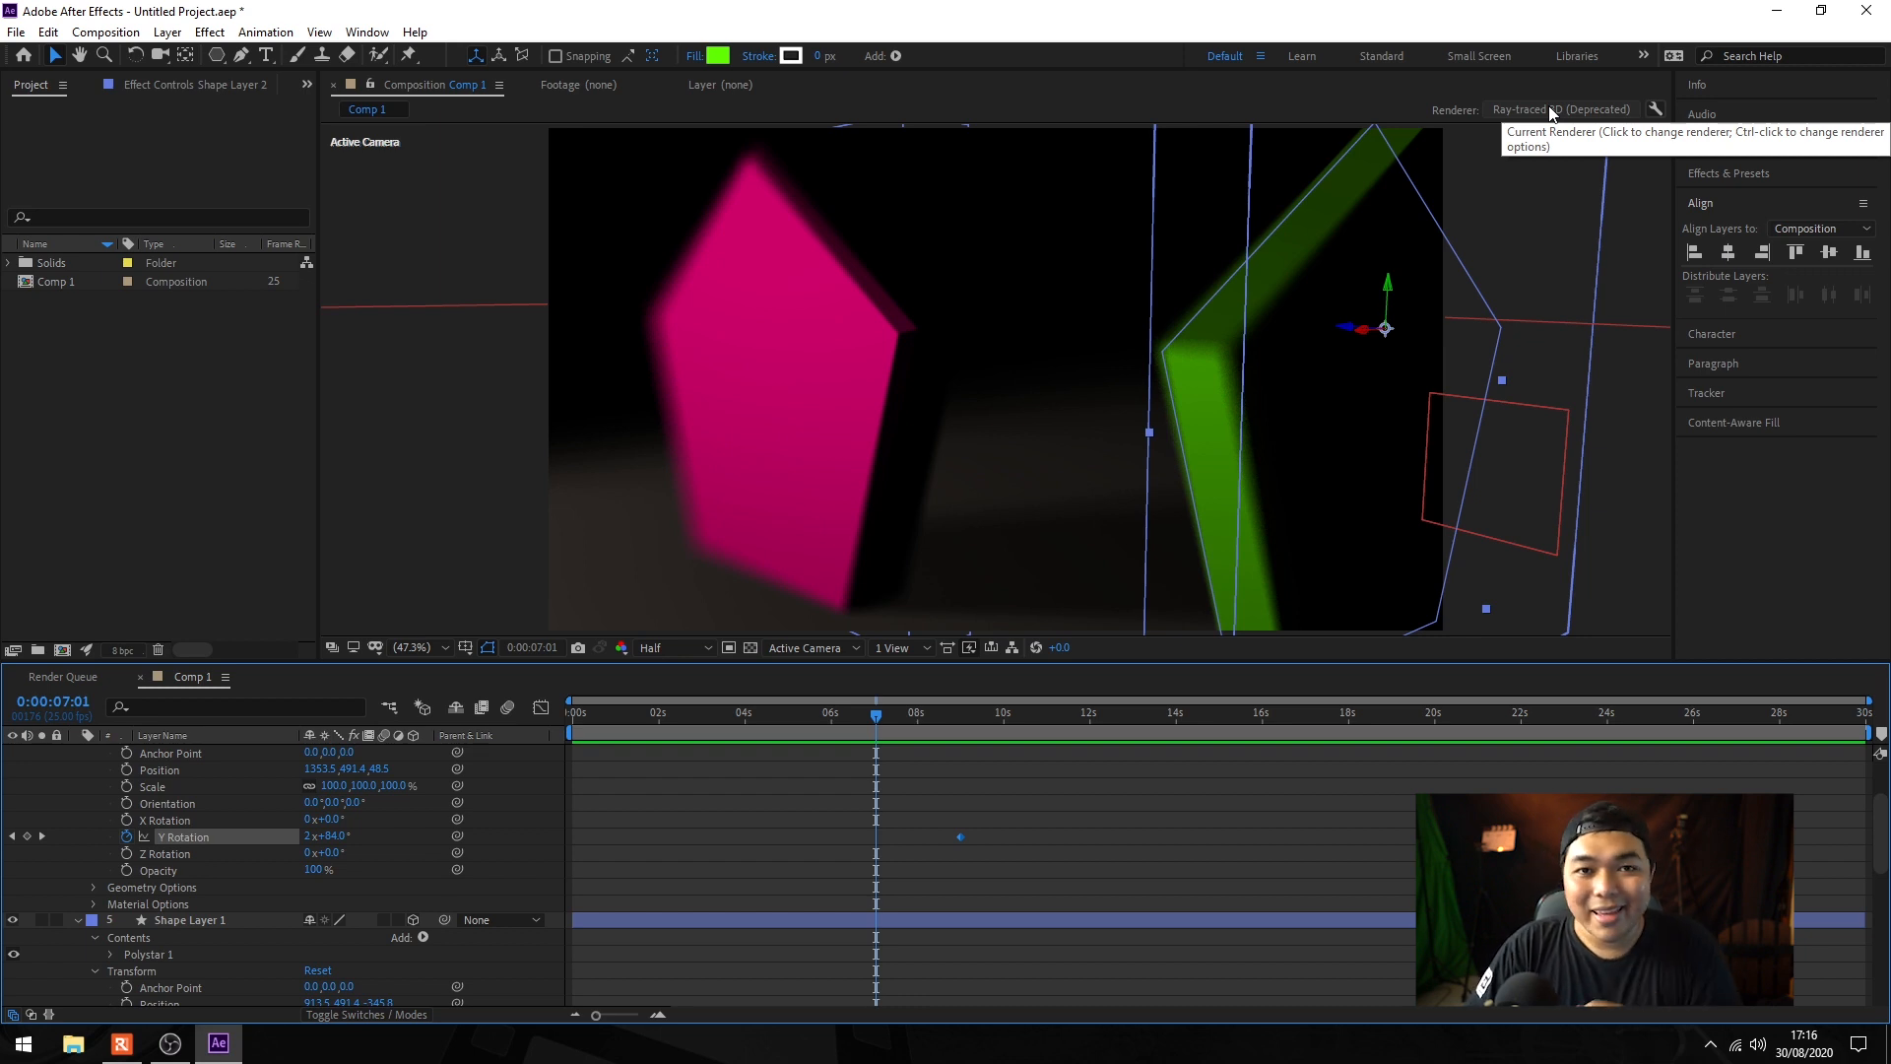
click(1552, 110)
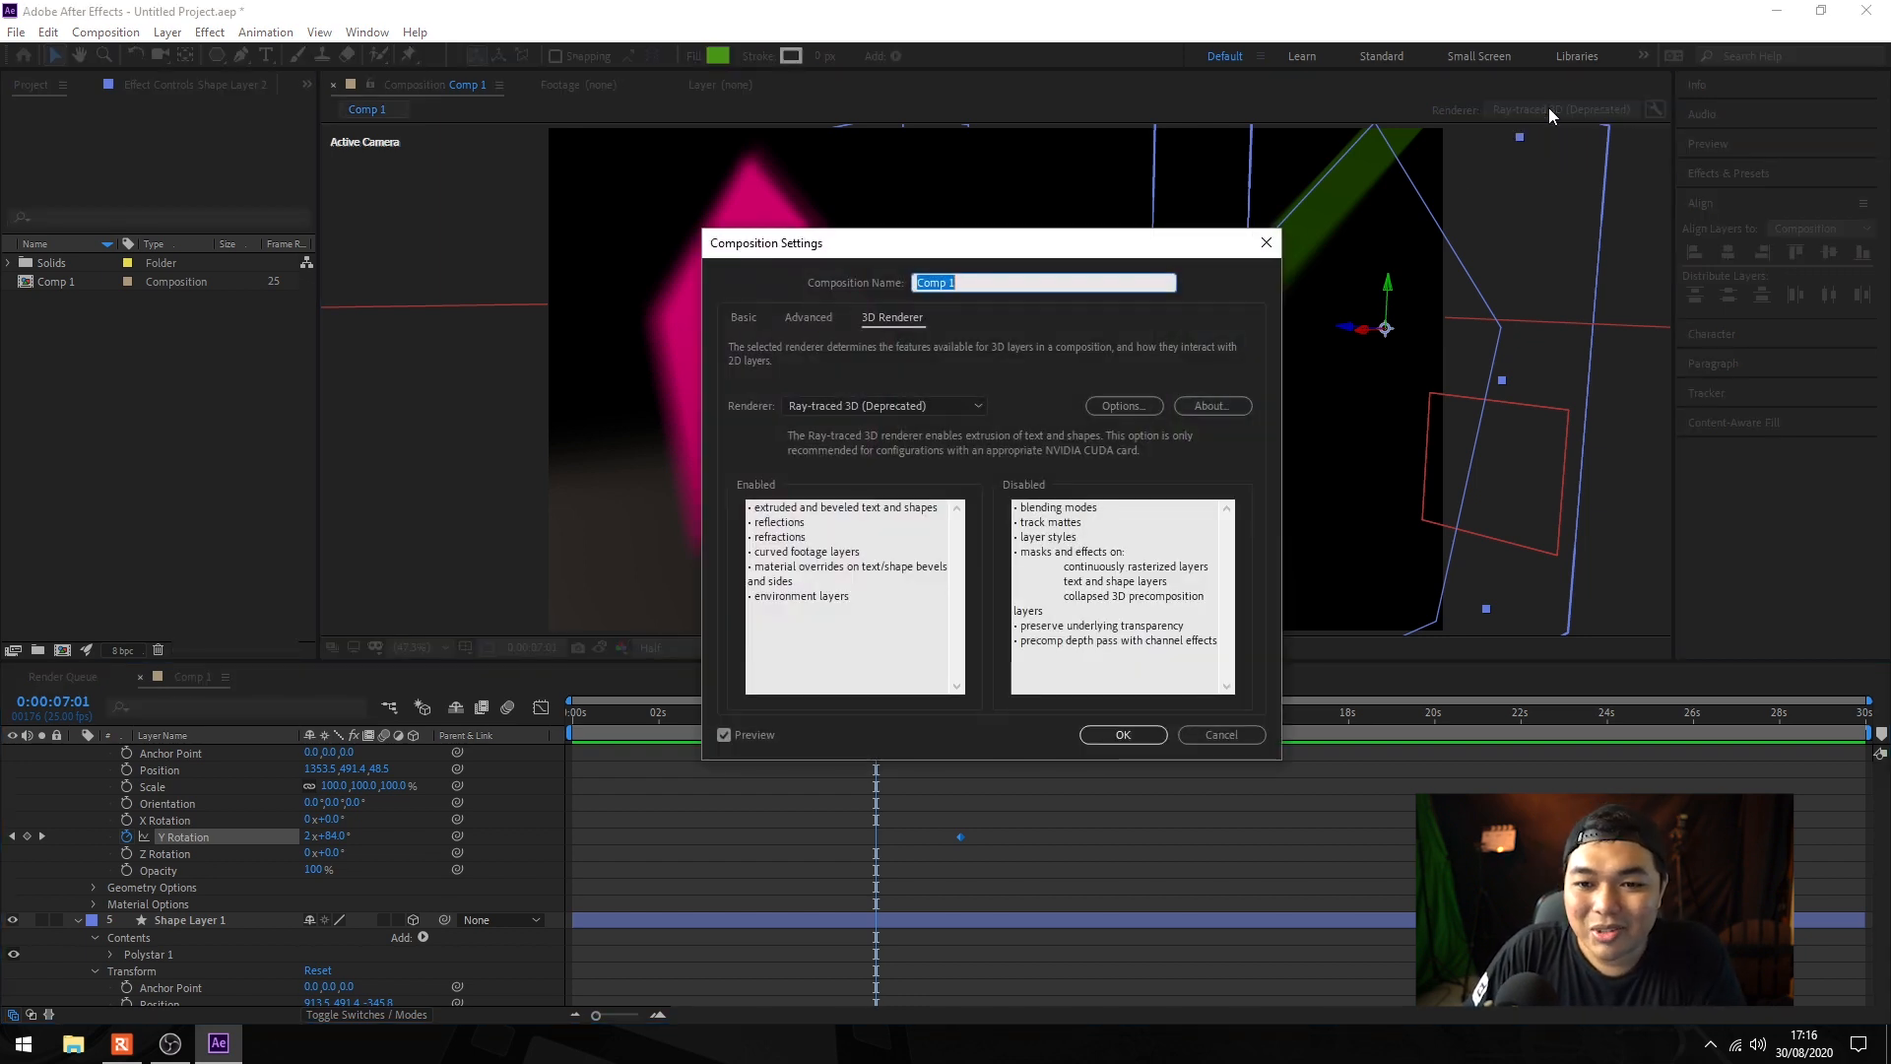
click(916, 403)
click(901, 449)
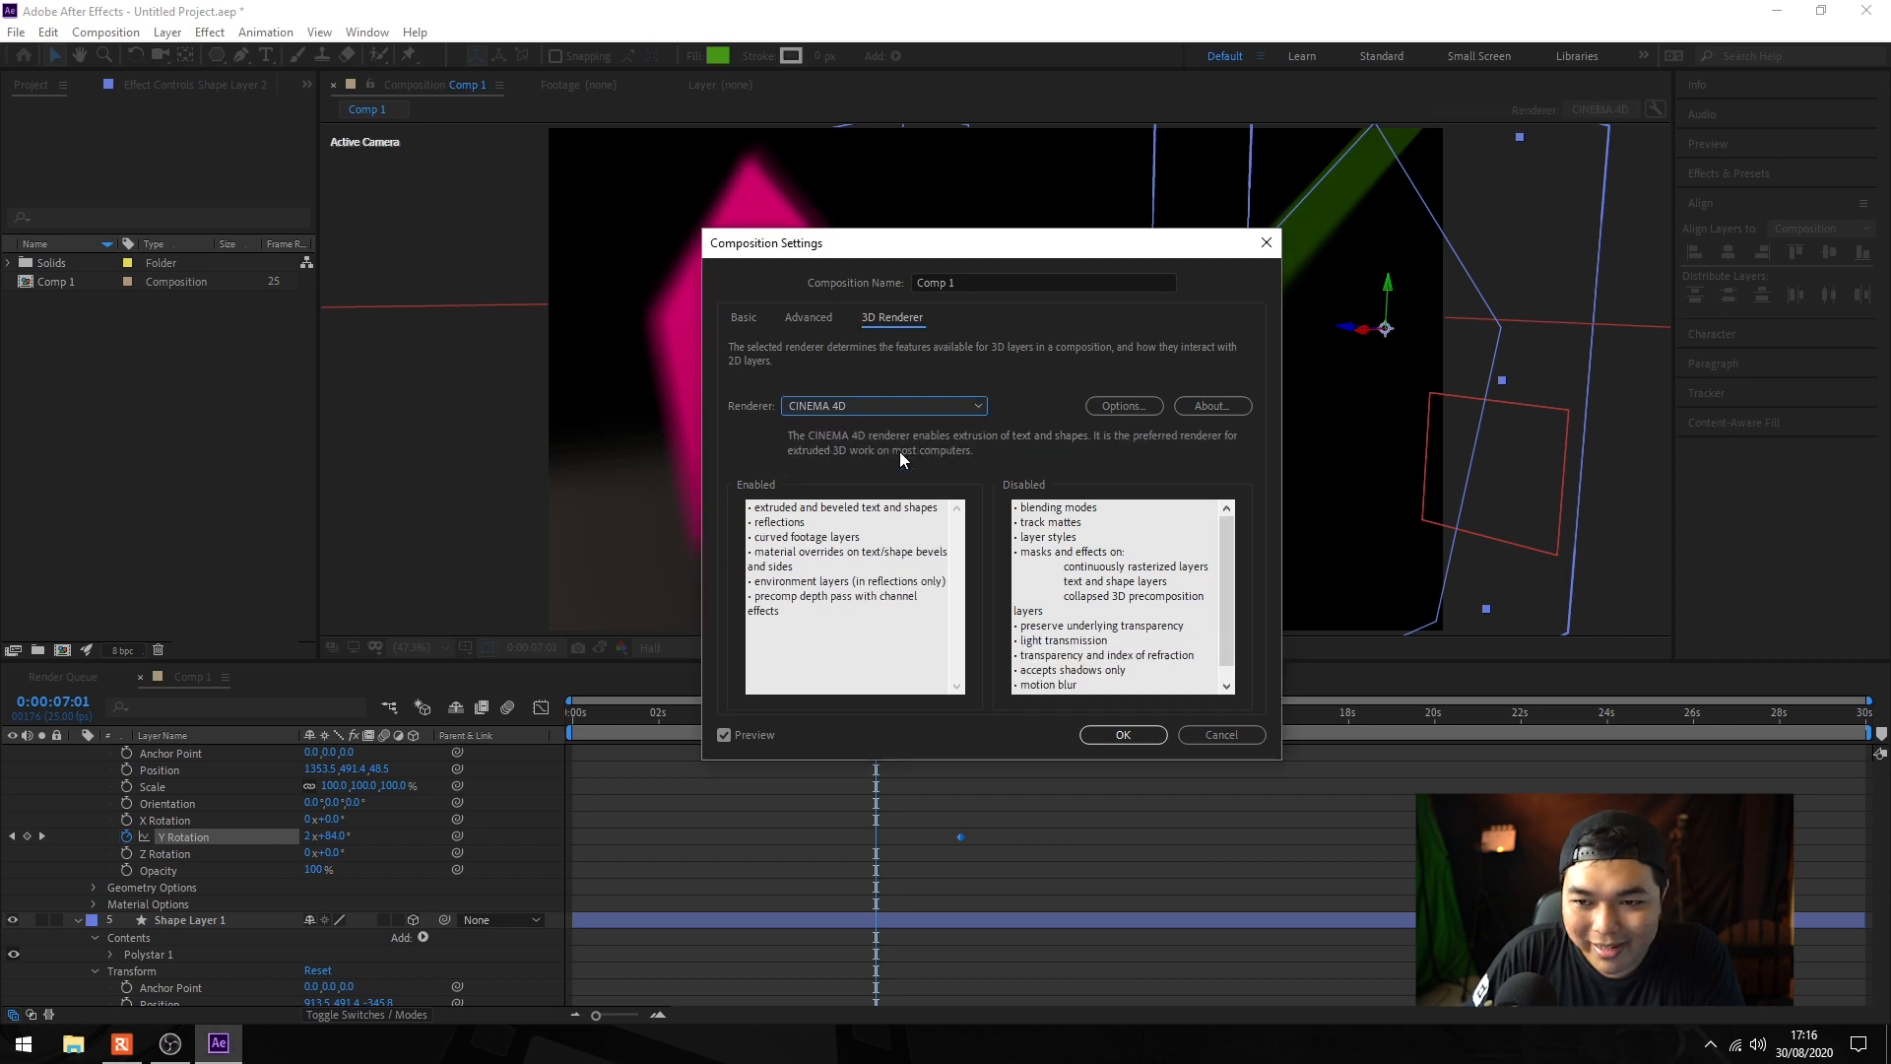
click(1123, 737)
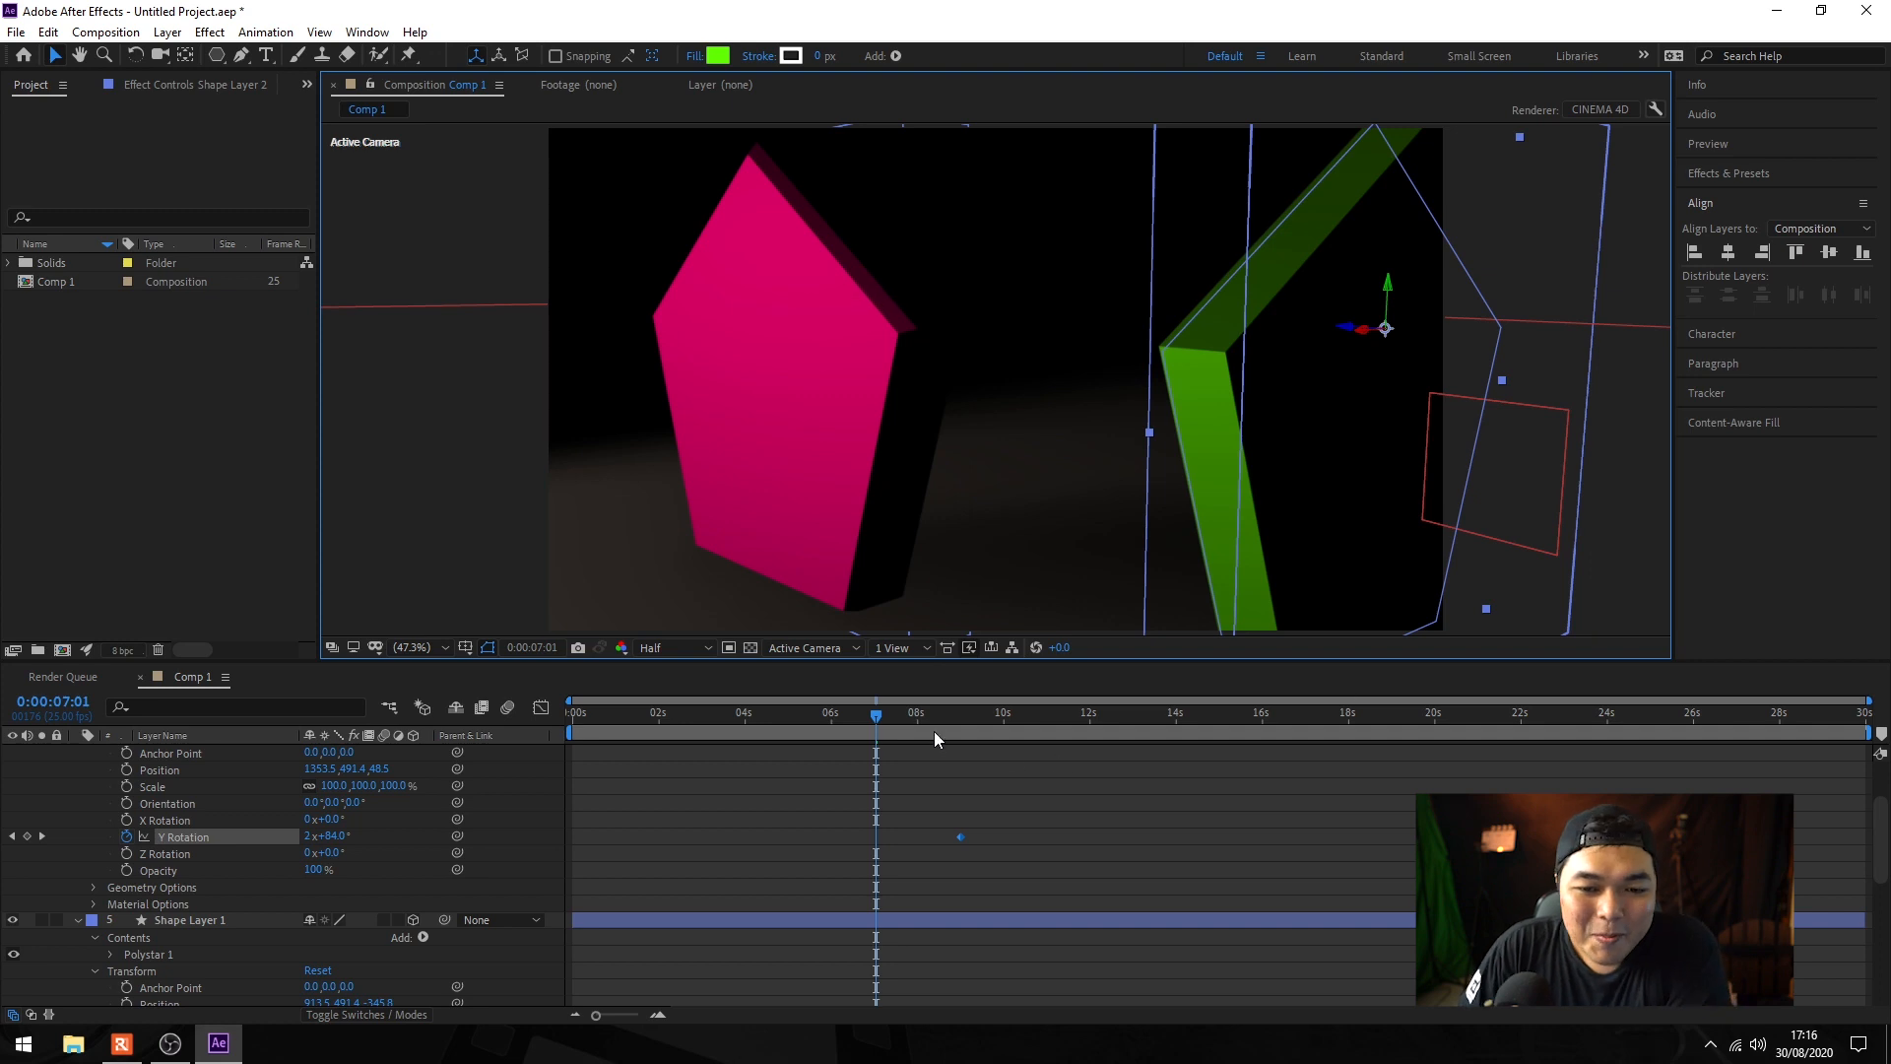
drag(884, 717, 900, 717)
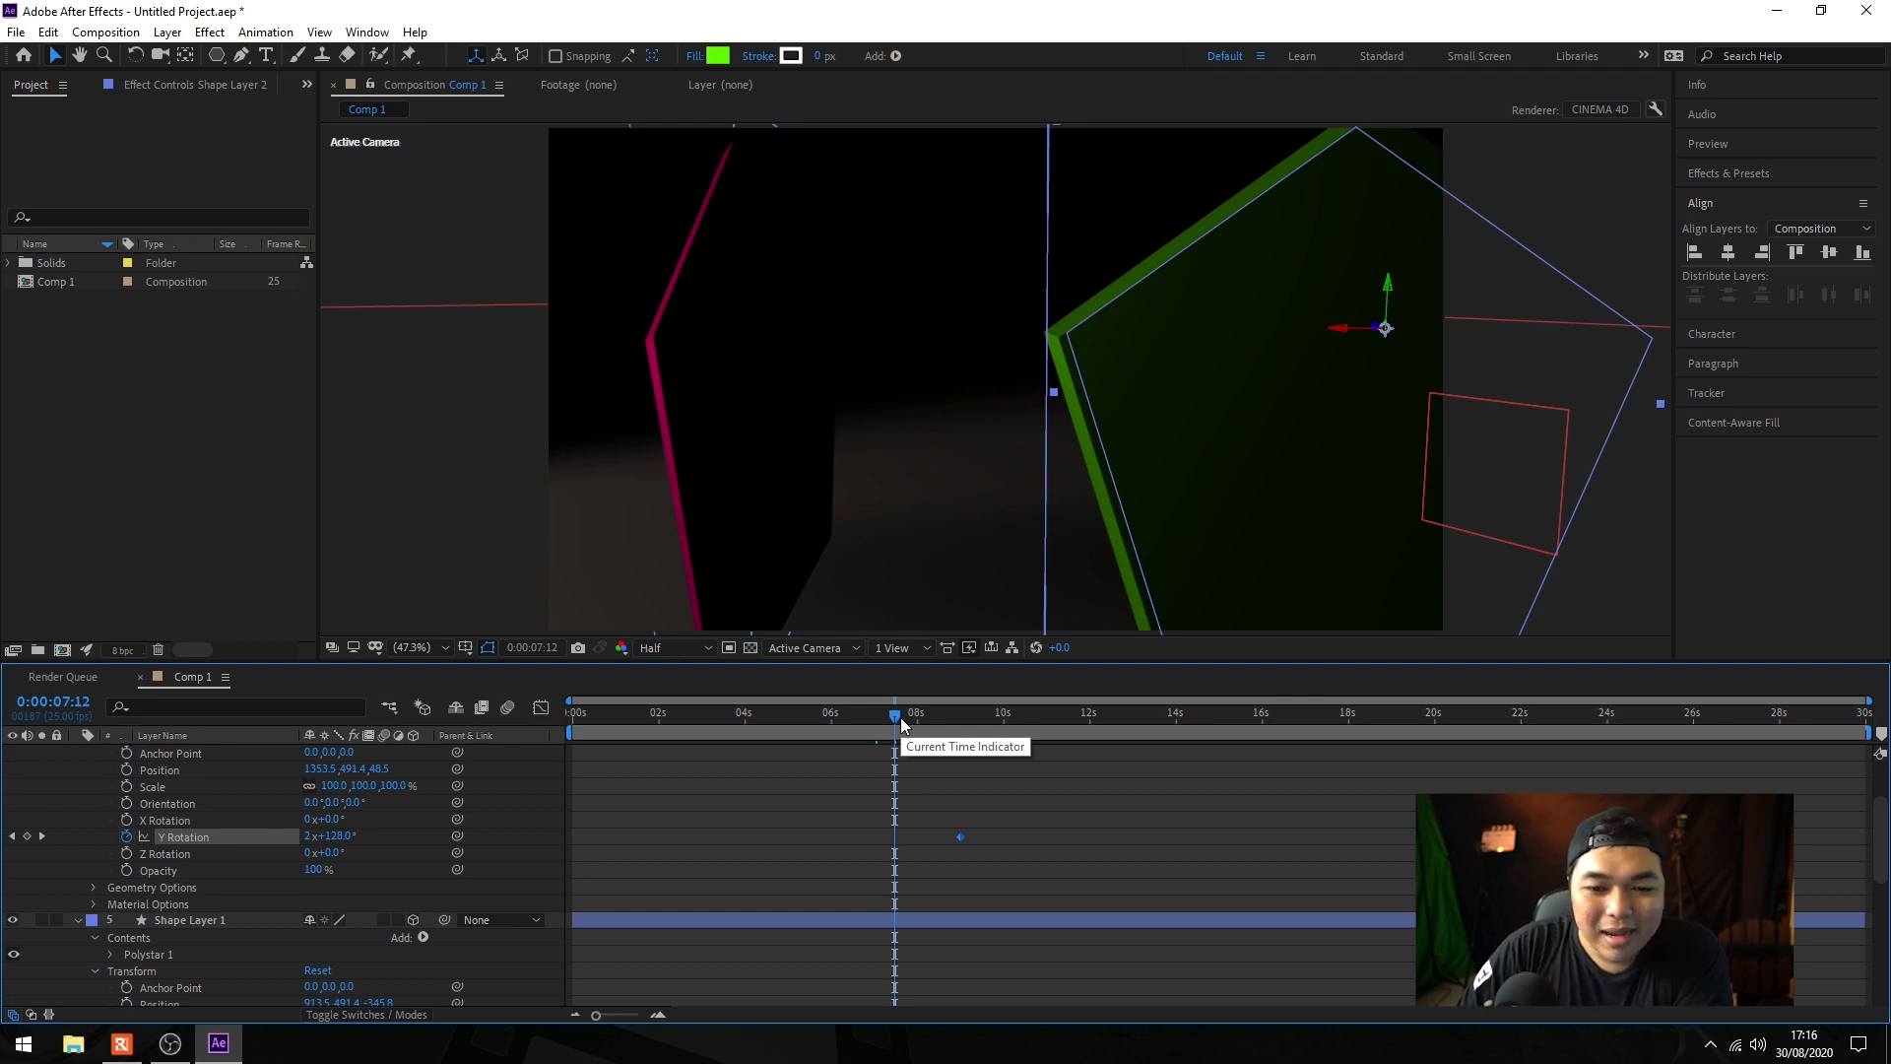
drag(900, 718, 646, 734)
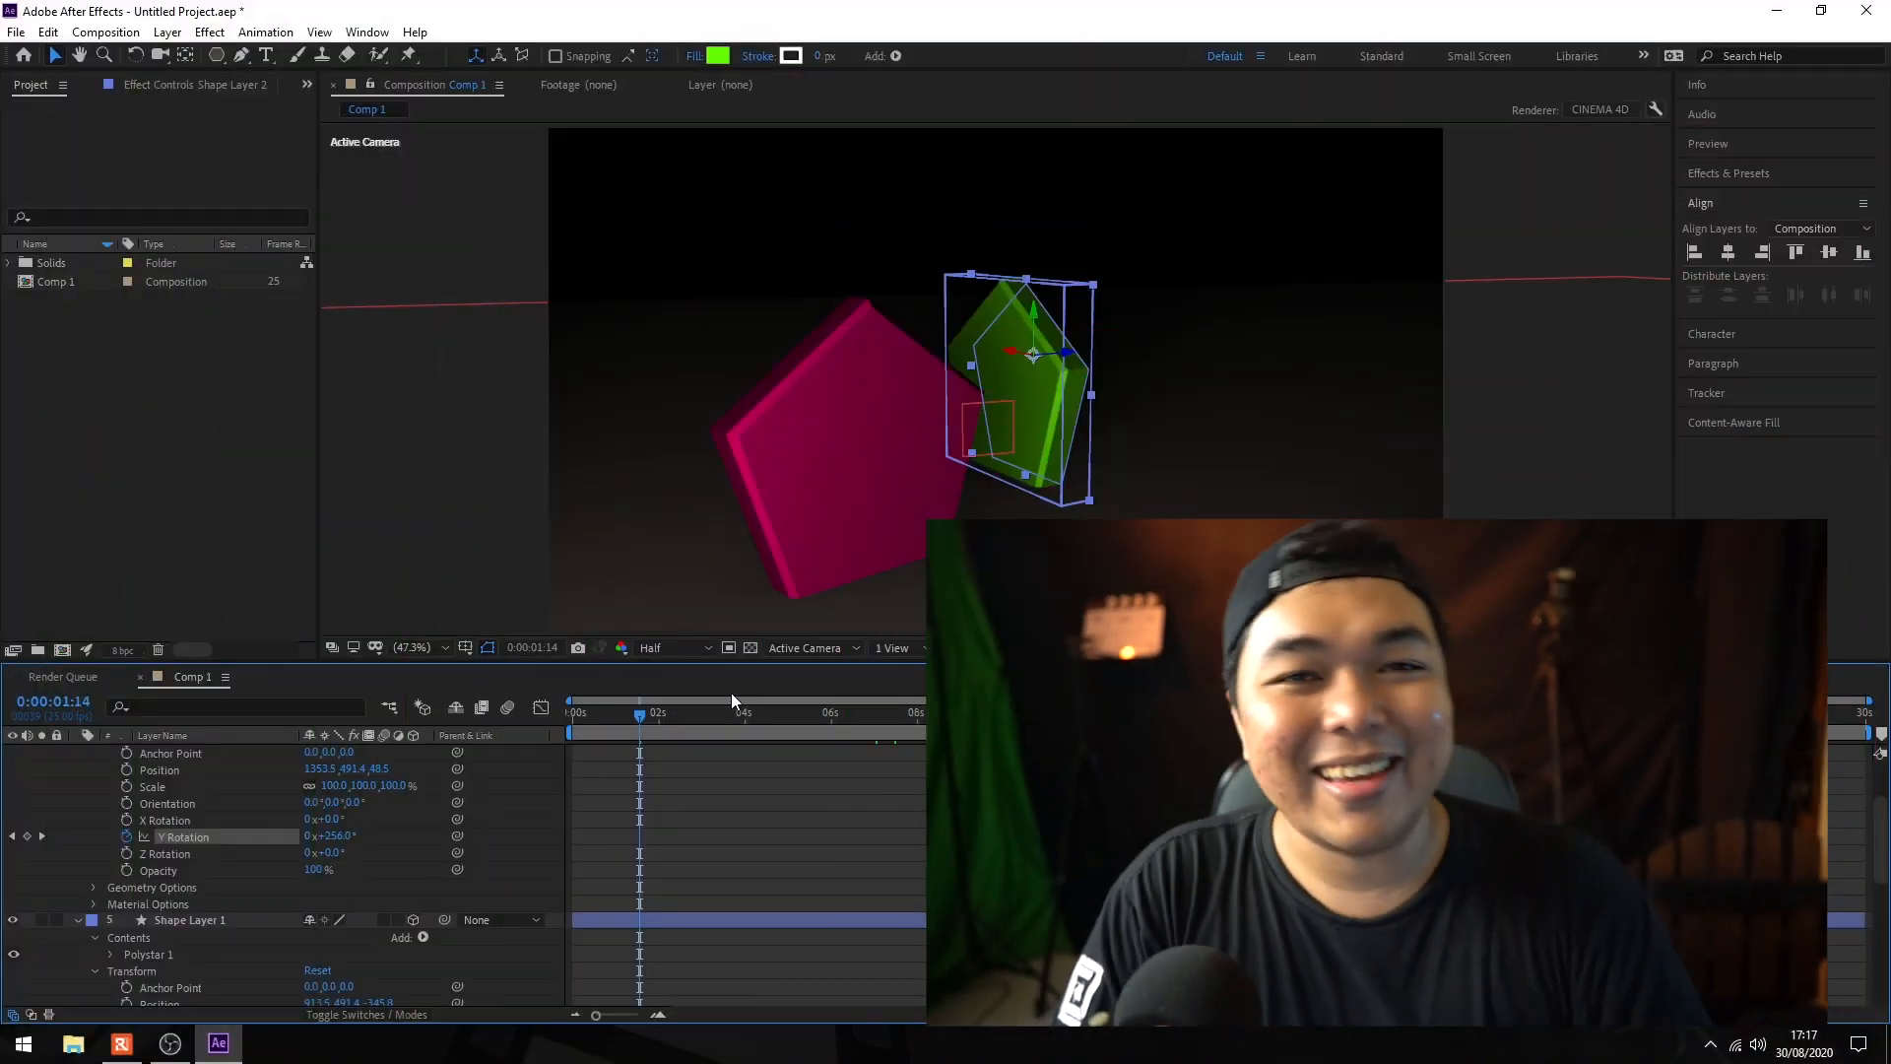
Step: Switch the composition's renderer back to Ray-traced 3D (Deprecated)
click(1618, 109)
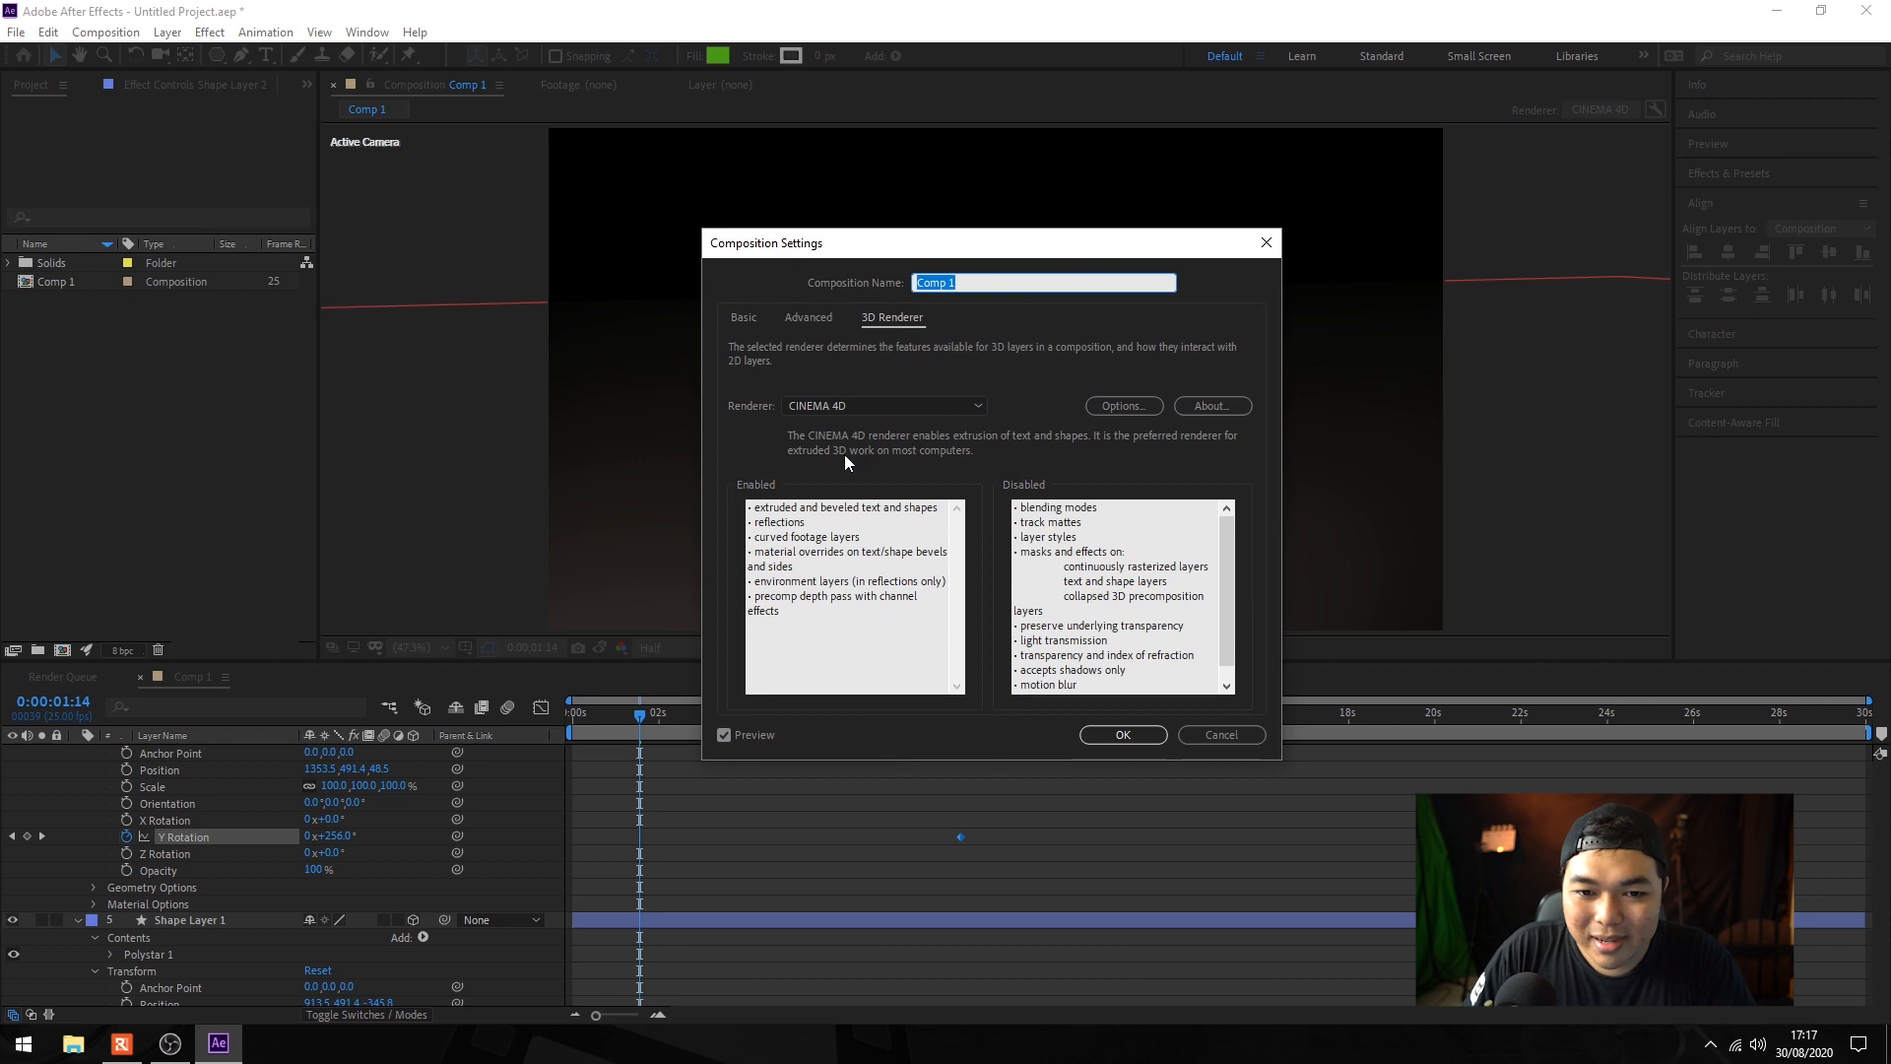
click(847, 405)
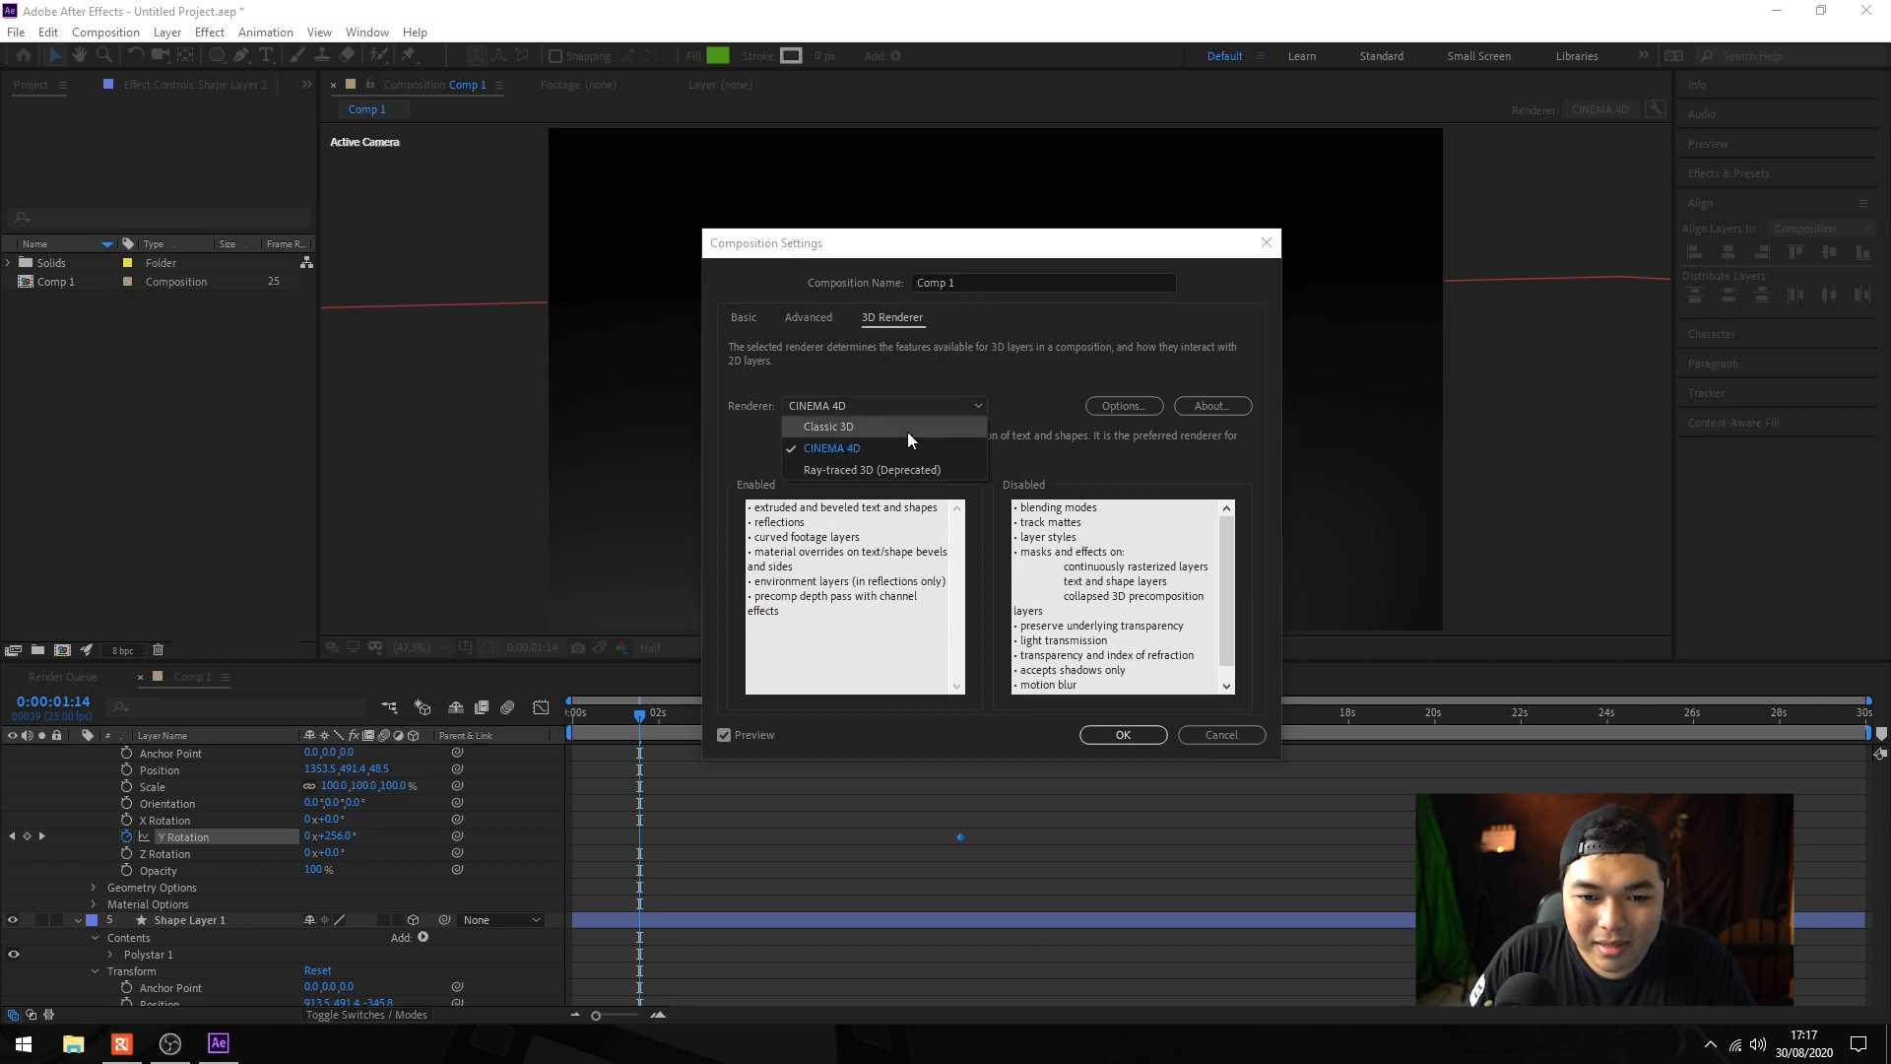
click(908, 469)
Step: Set the ray-traced renderer's quality to 25 and its anti-aliasing filter to Cubic, and apply the composition settings
click(1124, 405)
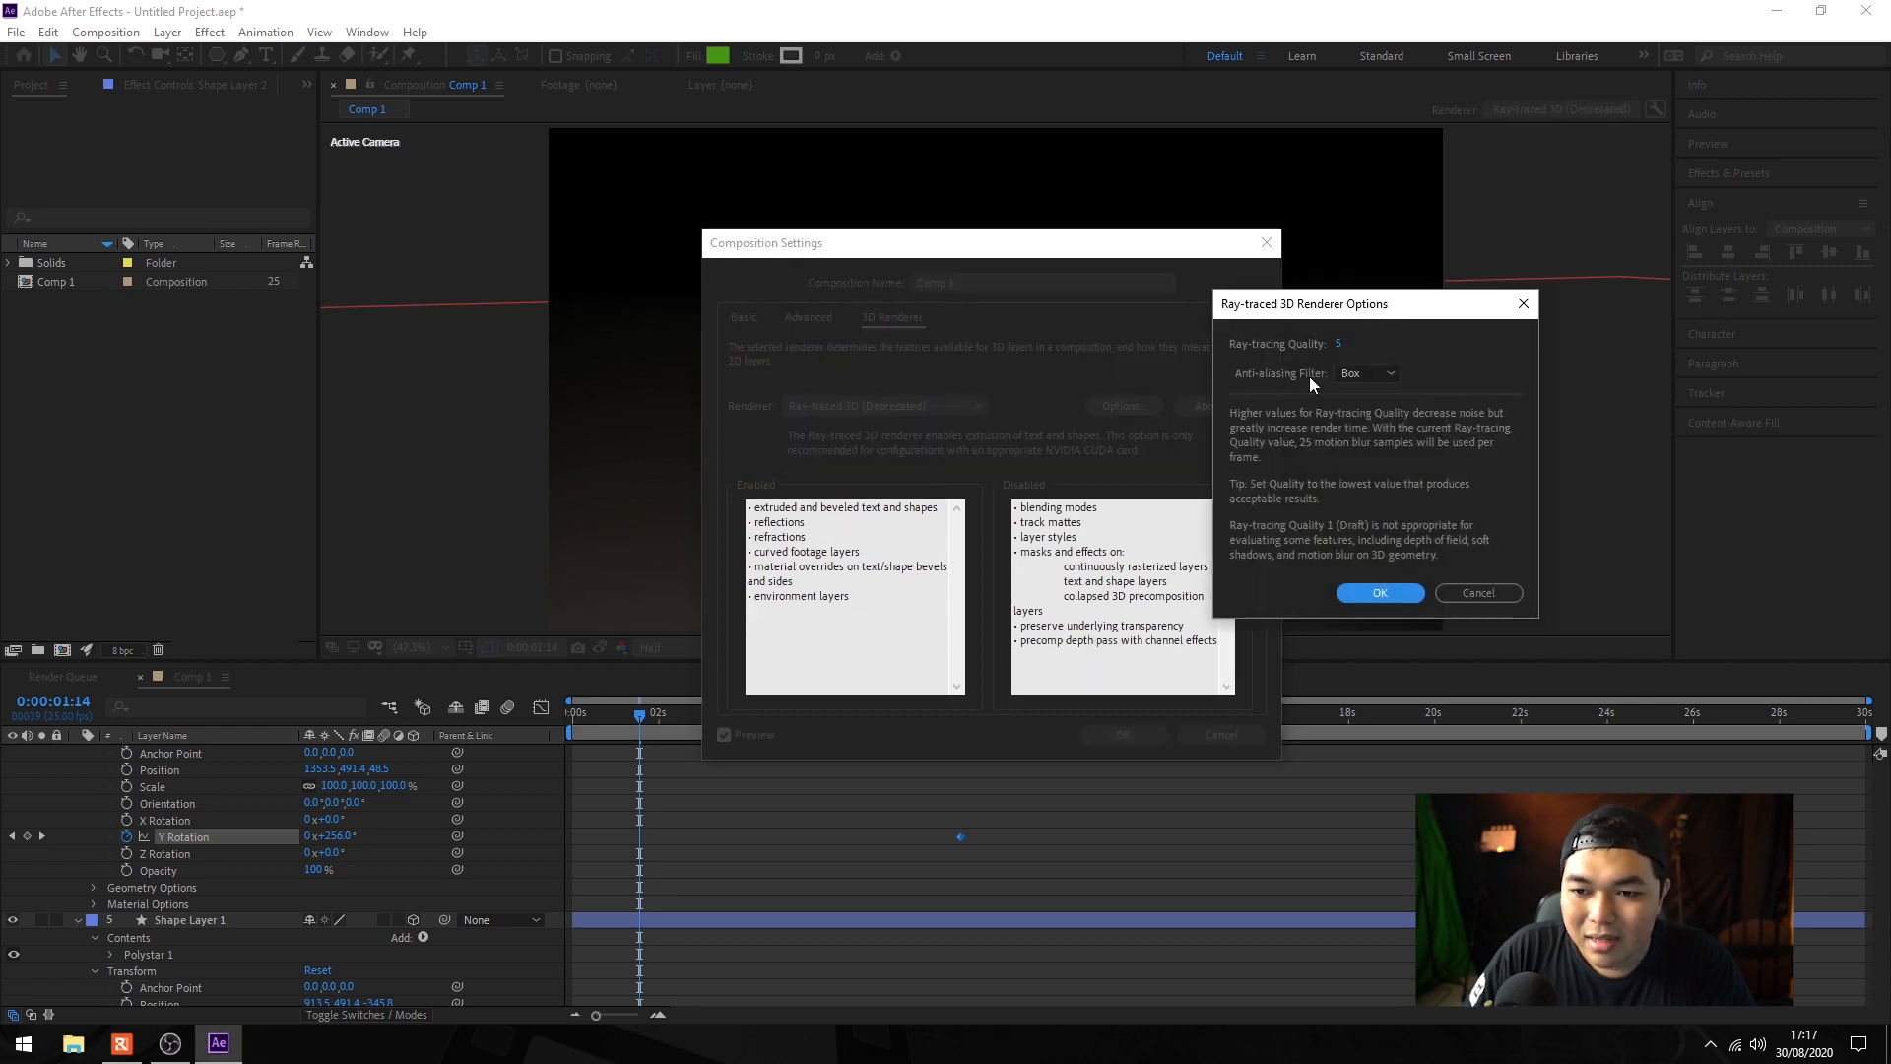
click(1343, 340)
text(2)
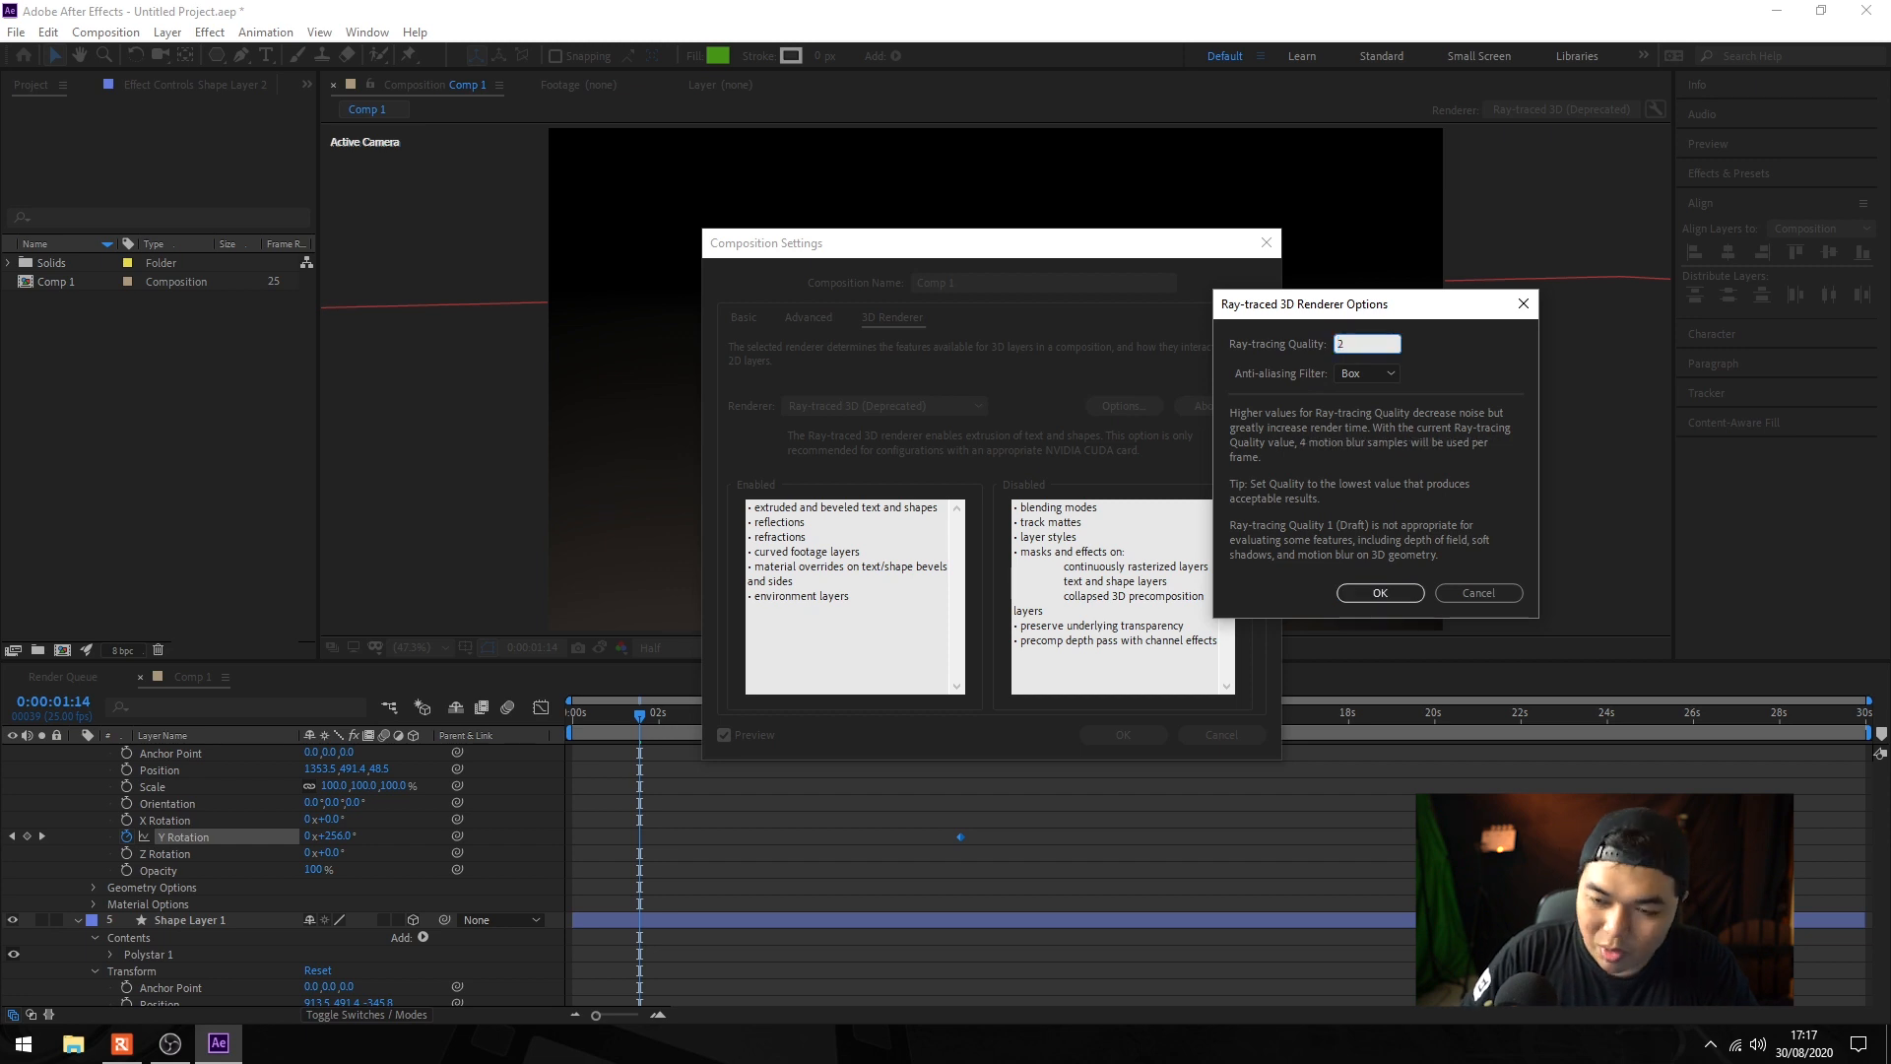
click(1392, 370)
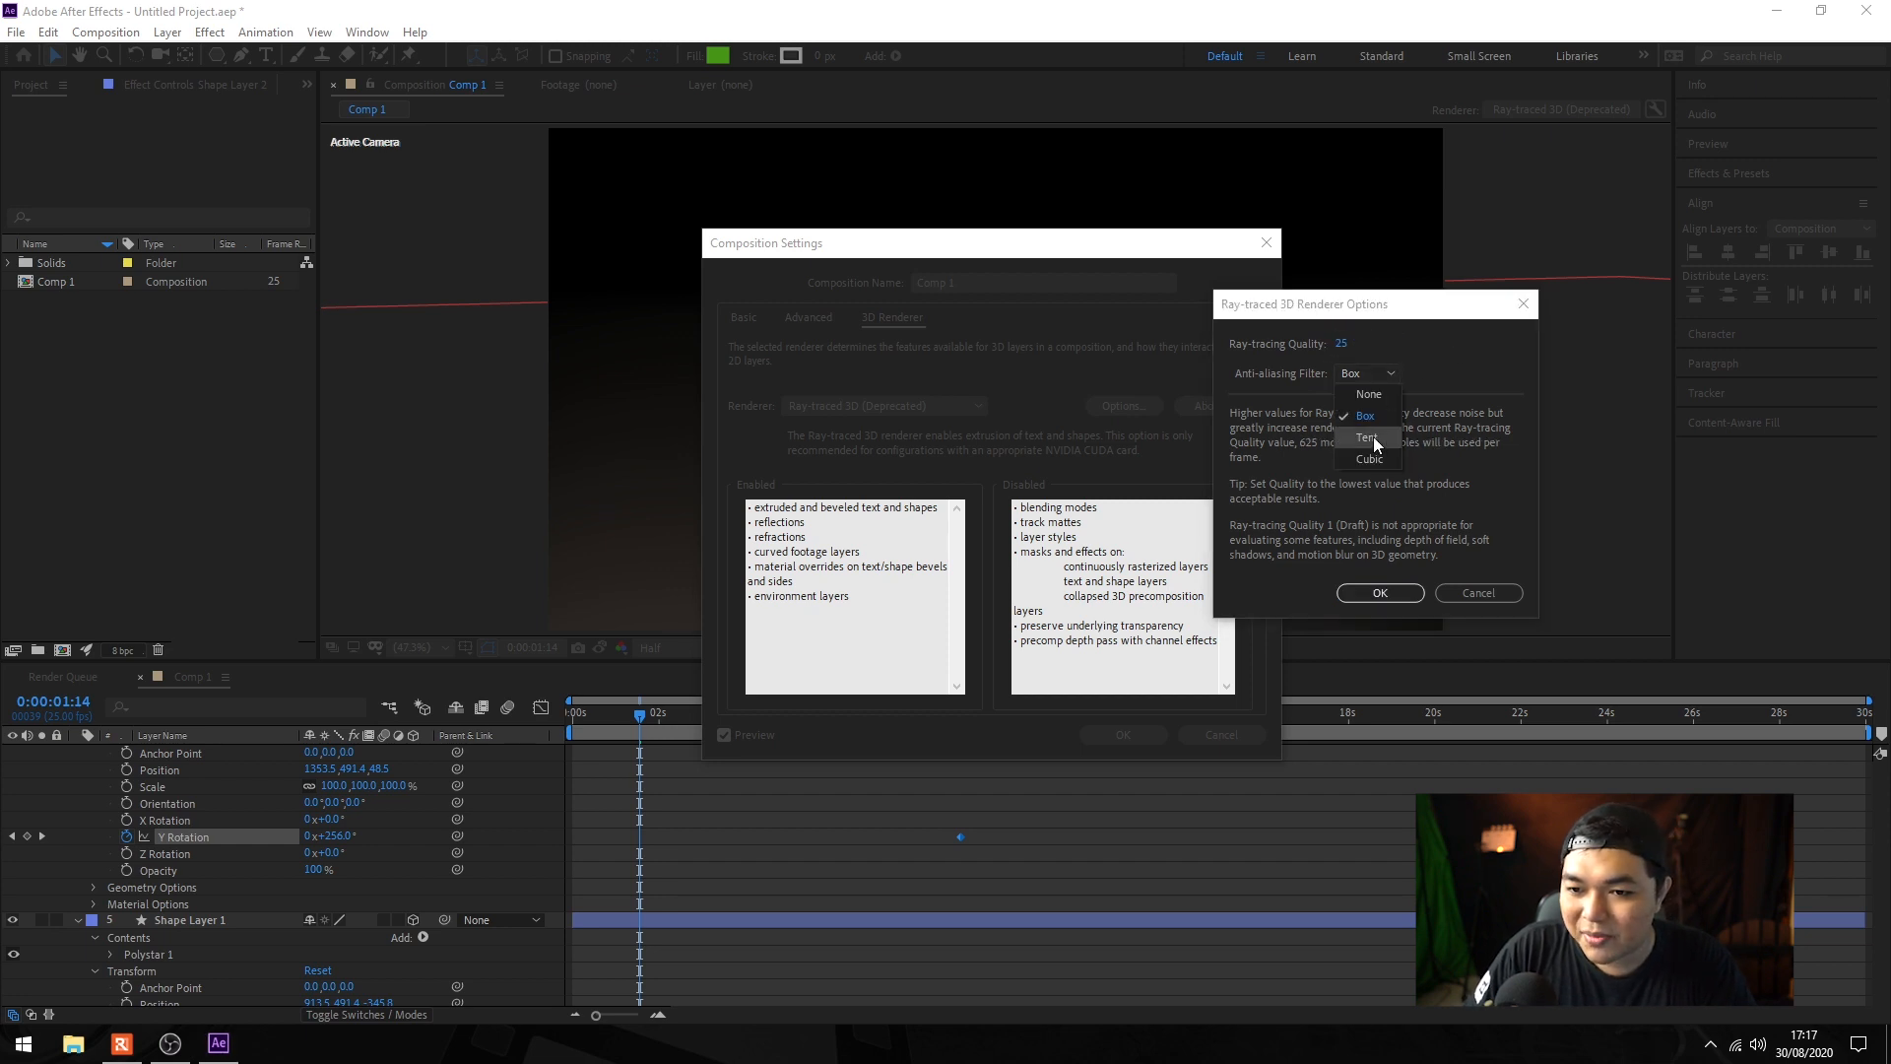
click(1370, 457)
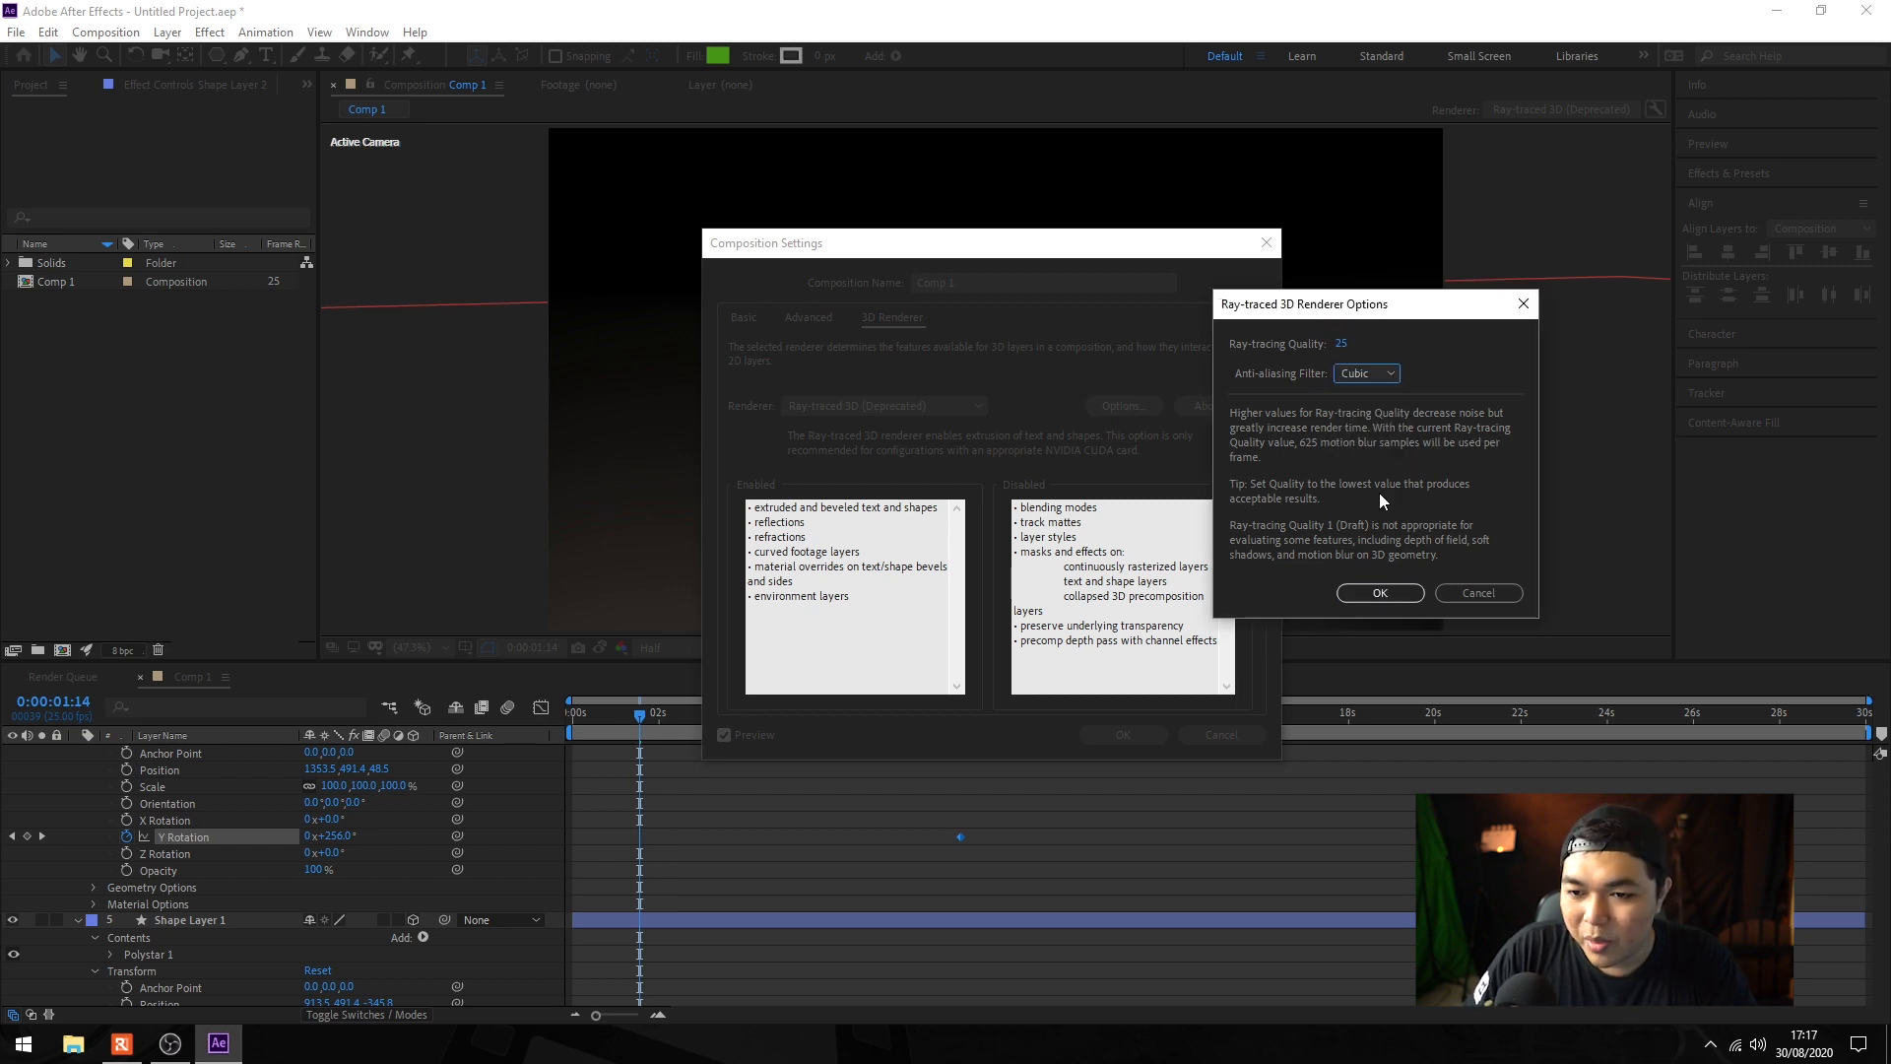
click(1381, 594)
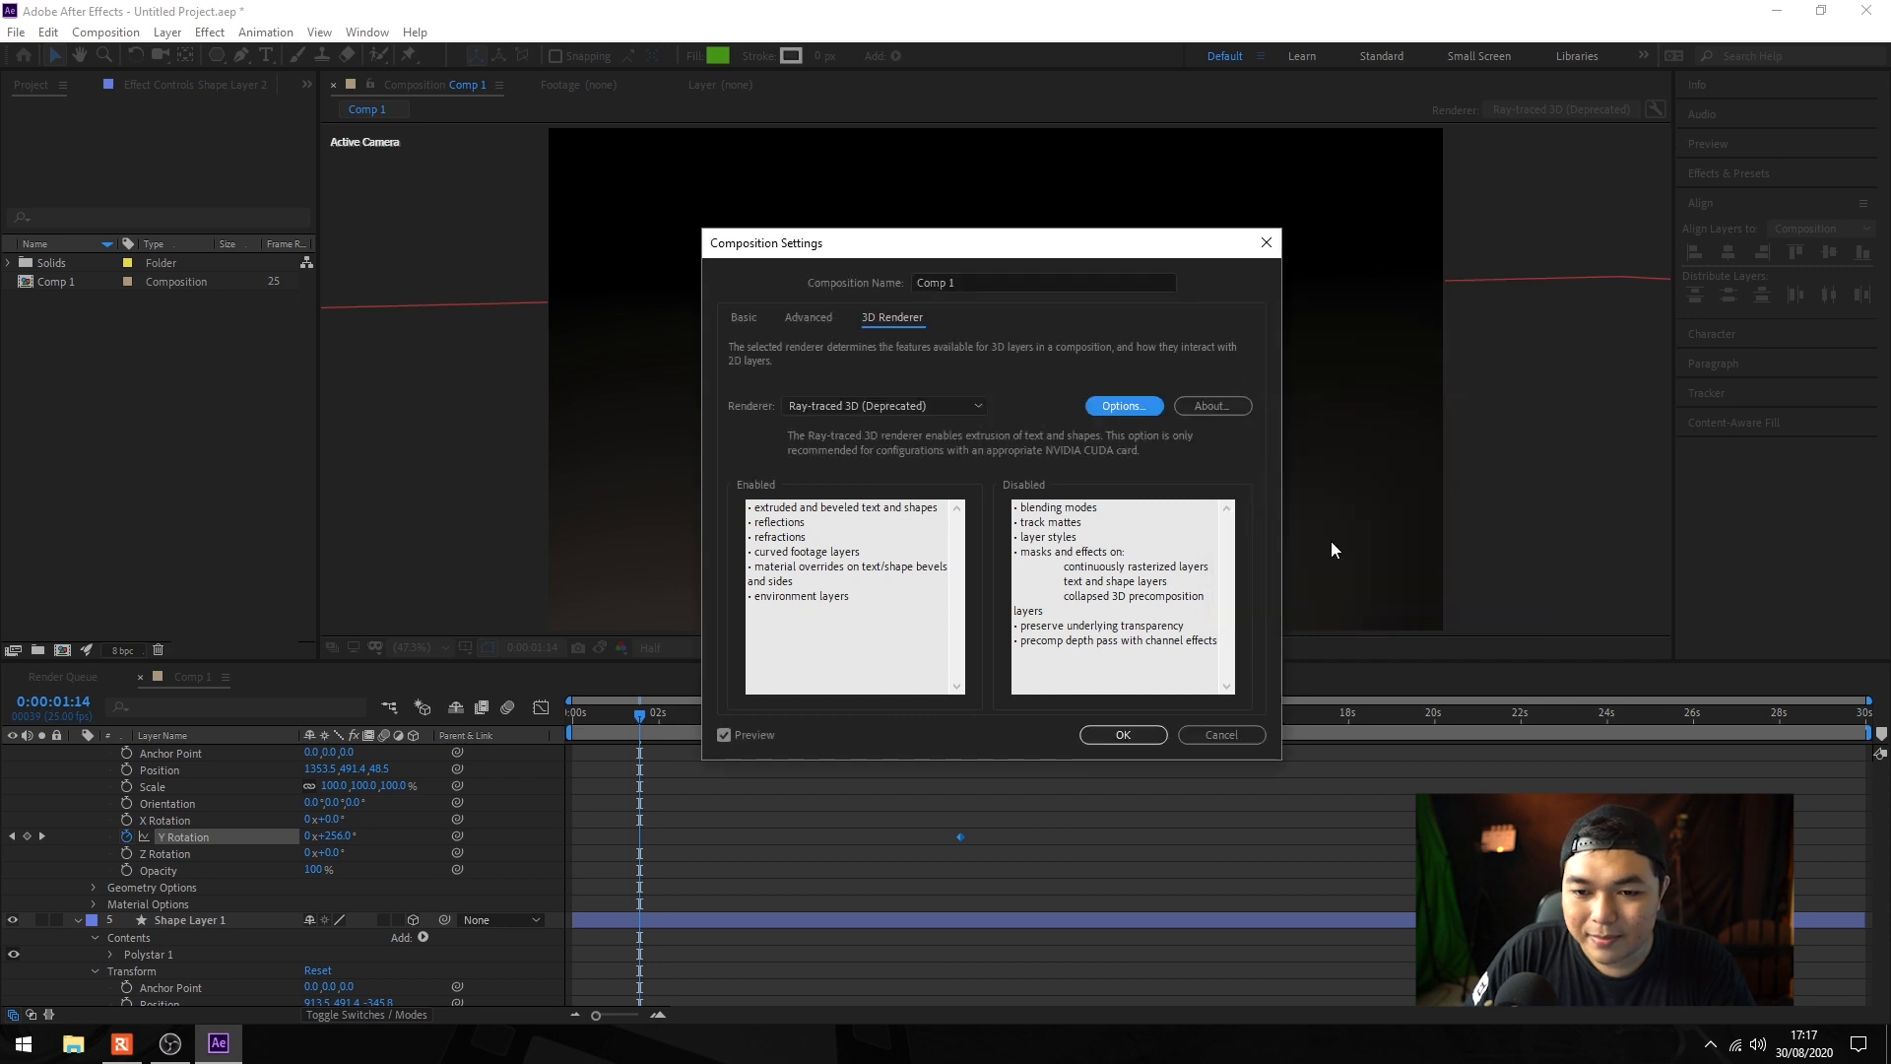
click(1123, 735)
Step: Scrub through the animation from the start to about 10 s to examine the ray-traced look
click(575, 713)
drag(574, 717, 559, 719)
drag(800, 725, 1006, 714)
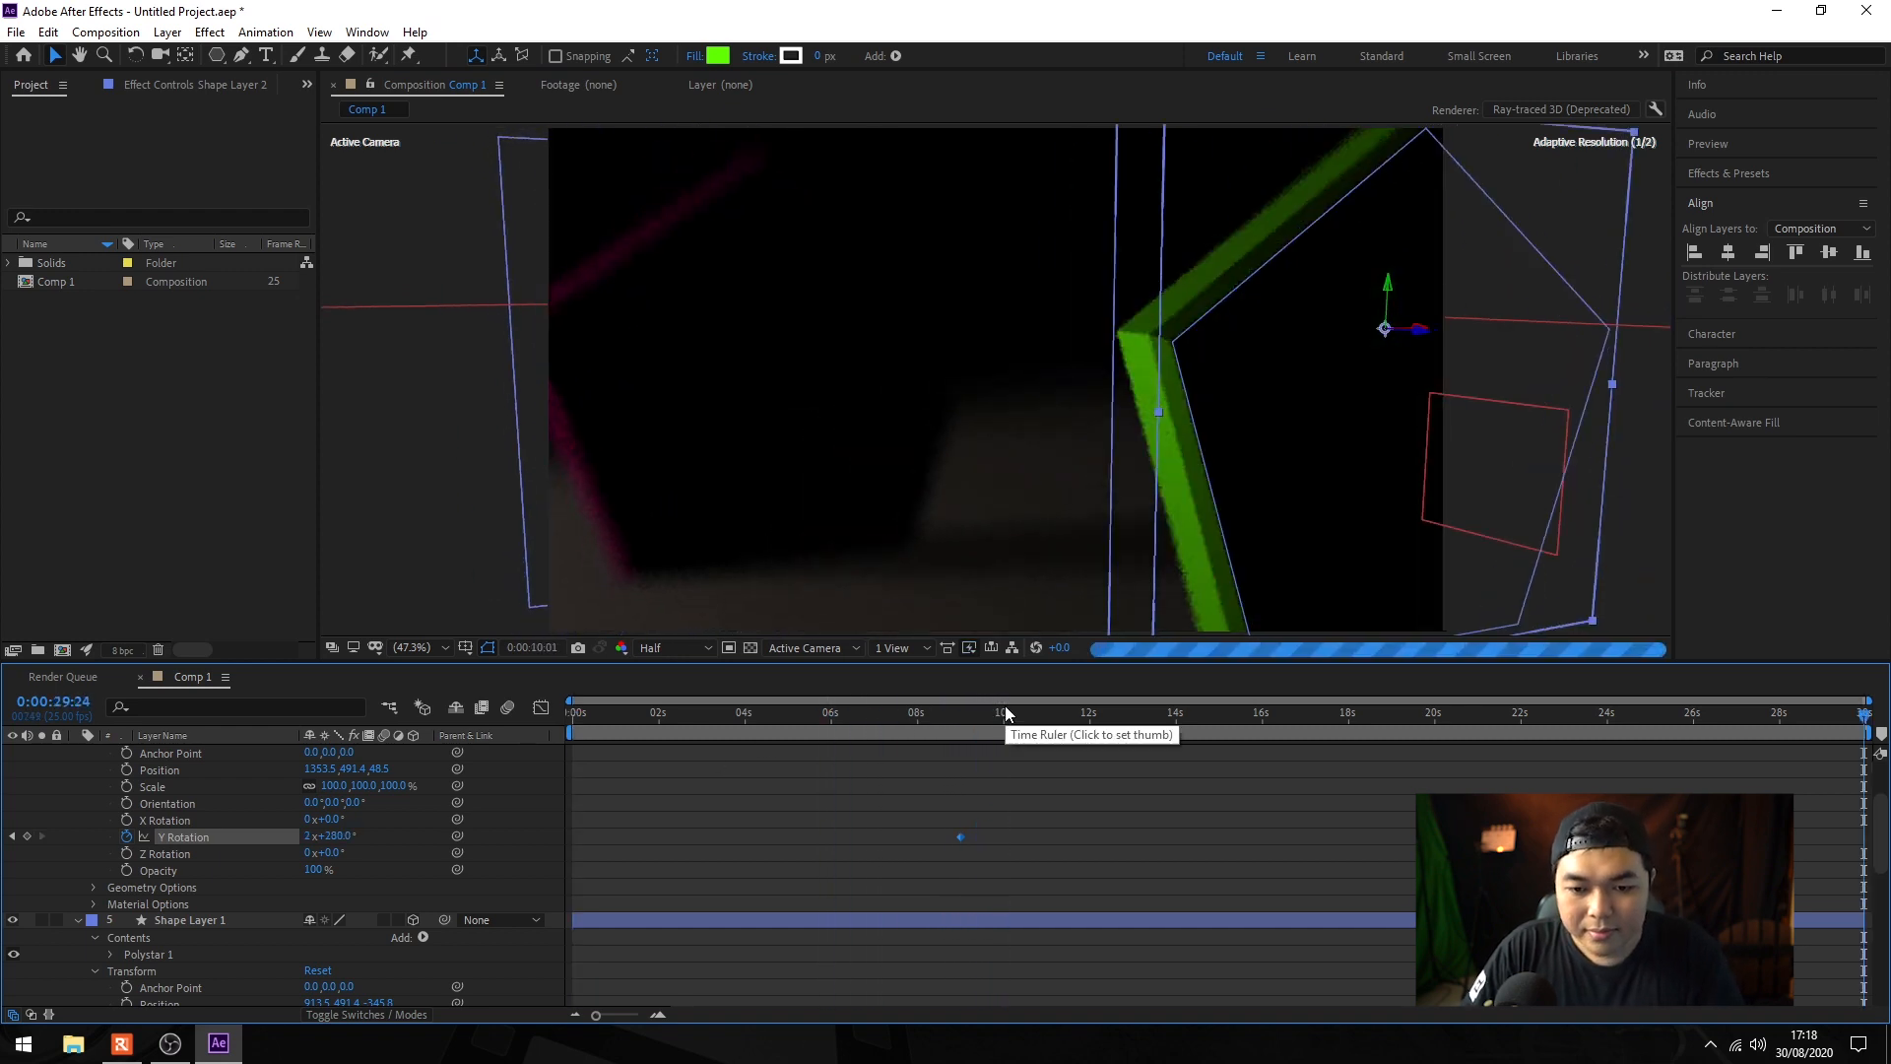
Step: Create a new 10-second composition and nest Comp 1 in it as a layer
key(ctrl+n)
click(1118, 727)
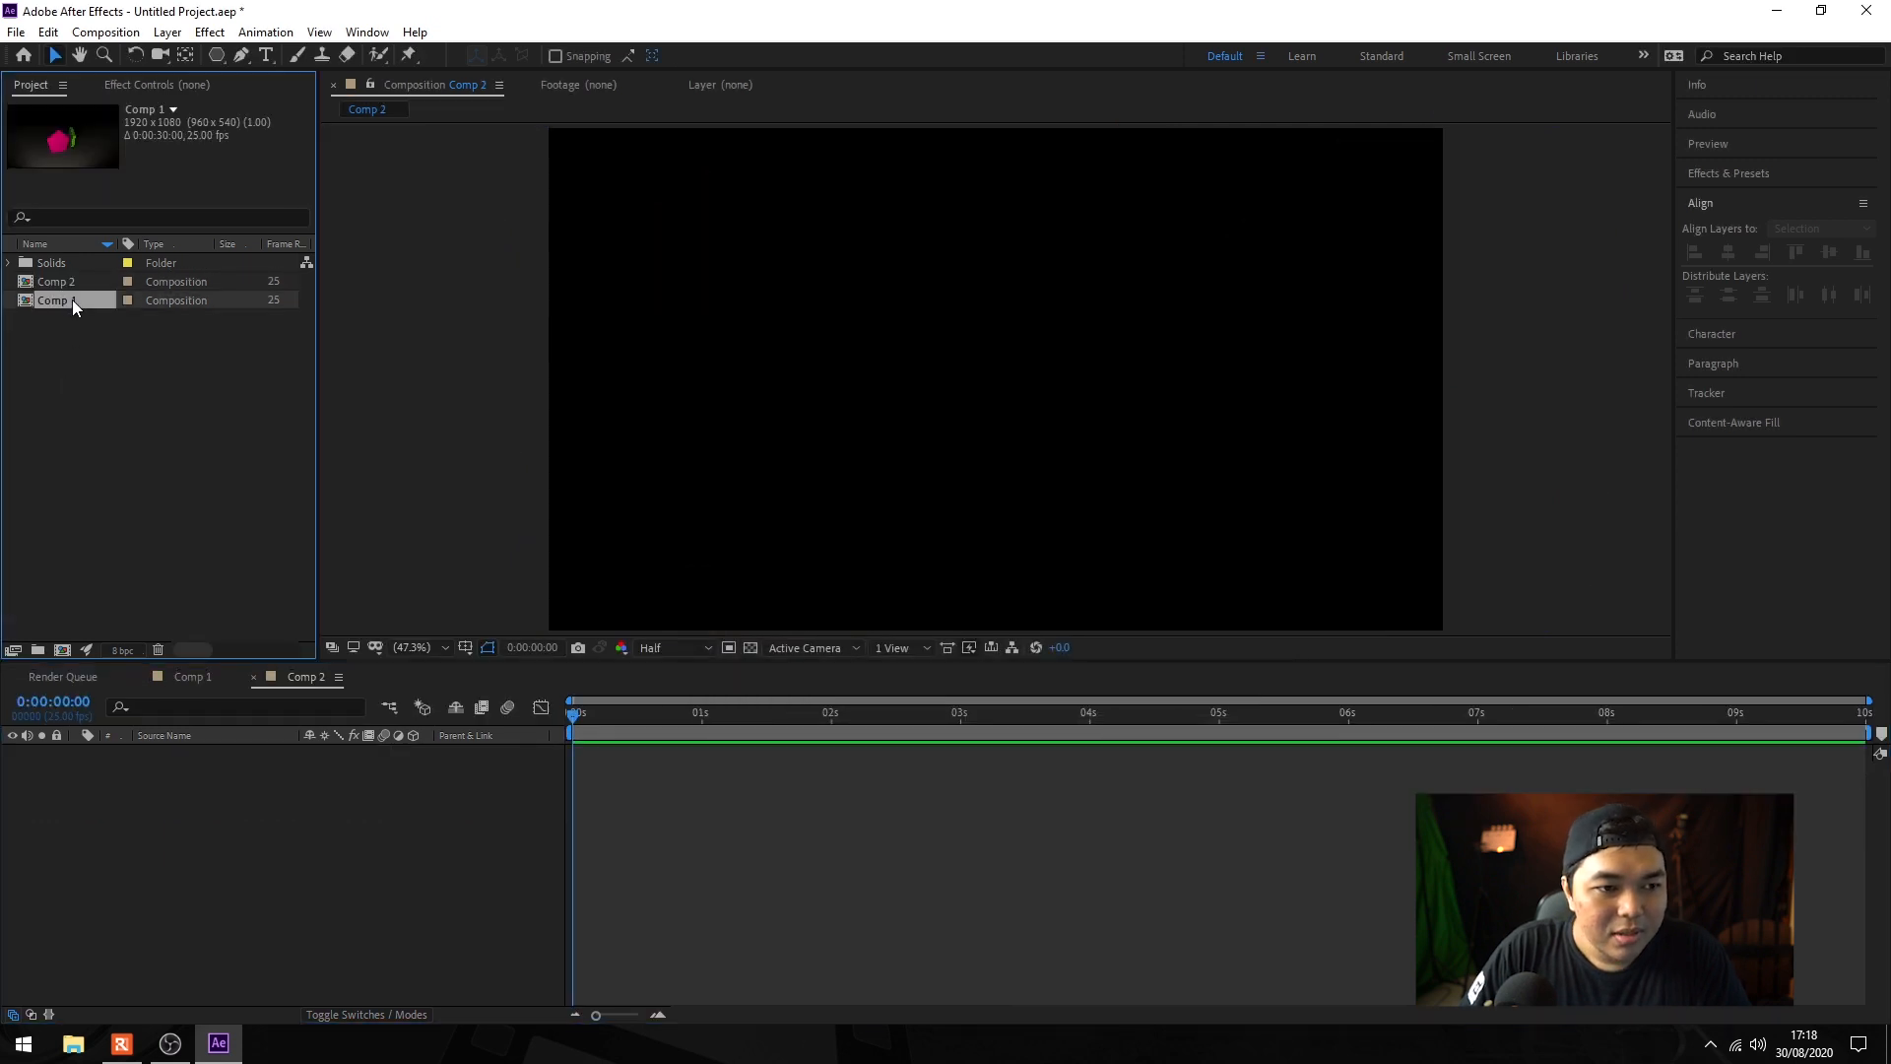
drag(72, 294, 552, 834)
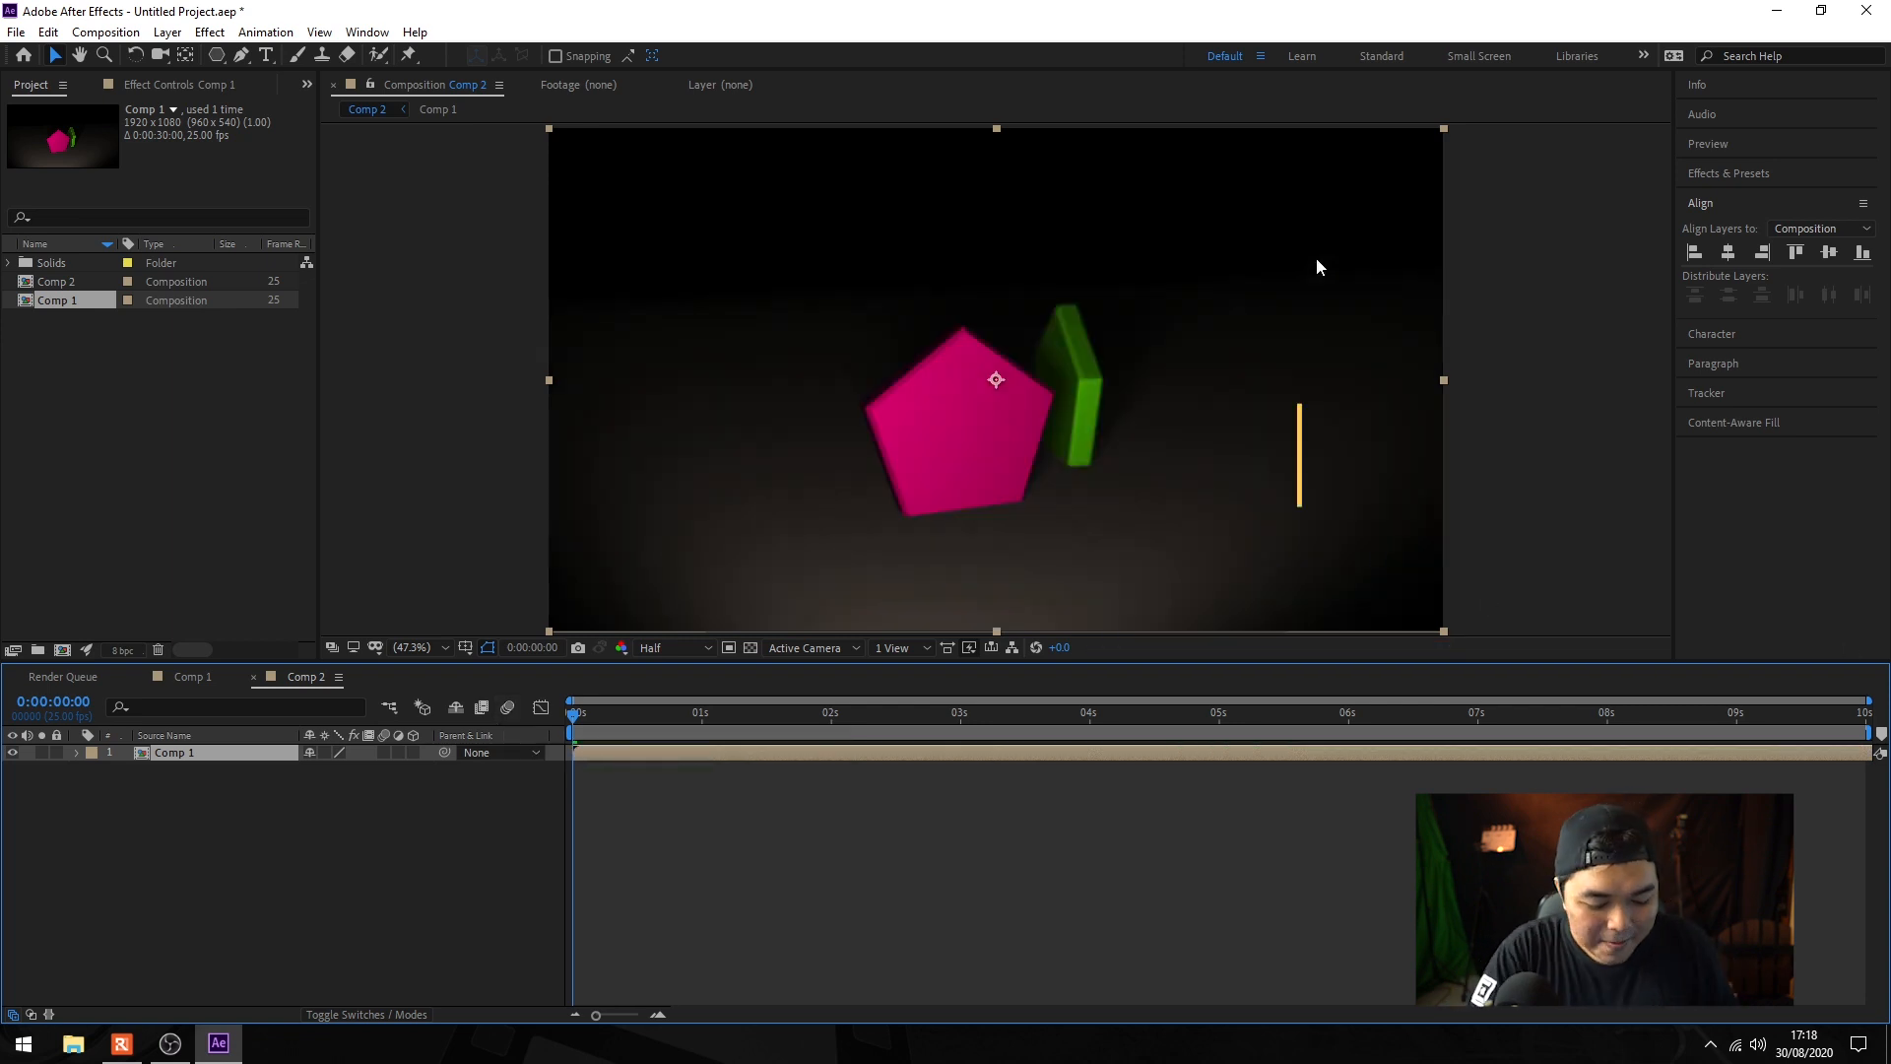
Step: Add Comp 2 to the render queue and open the format choices in its output module settings
key(ctrl+m)
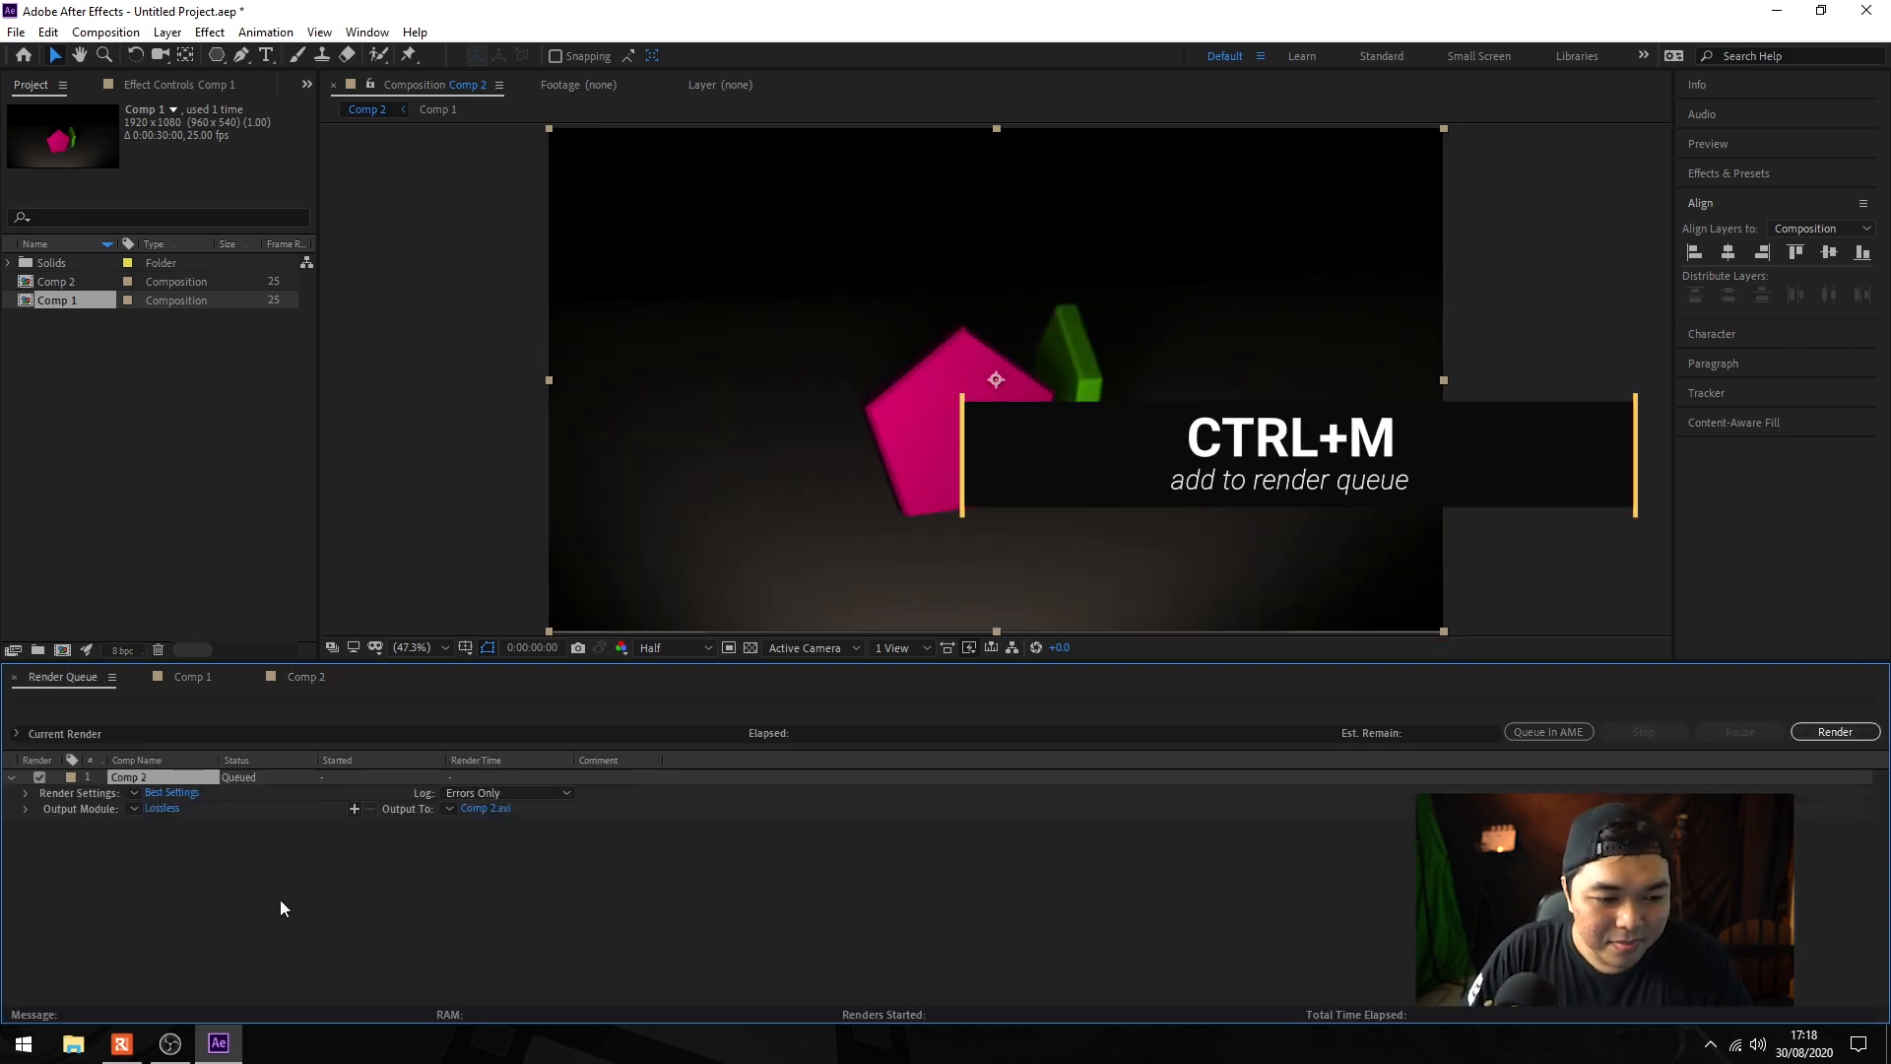
click(135, 809)
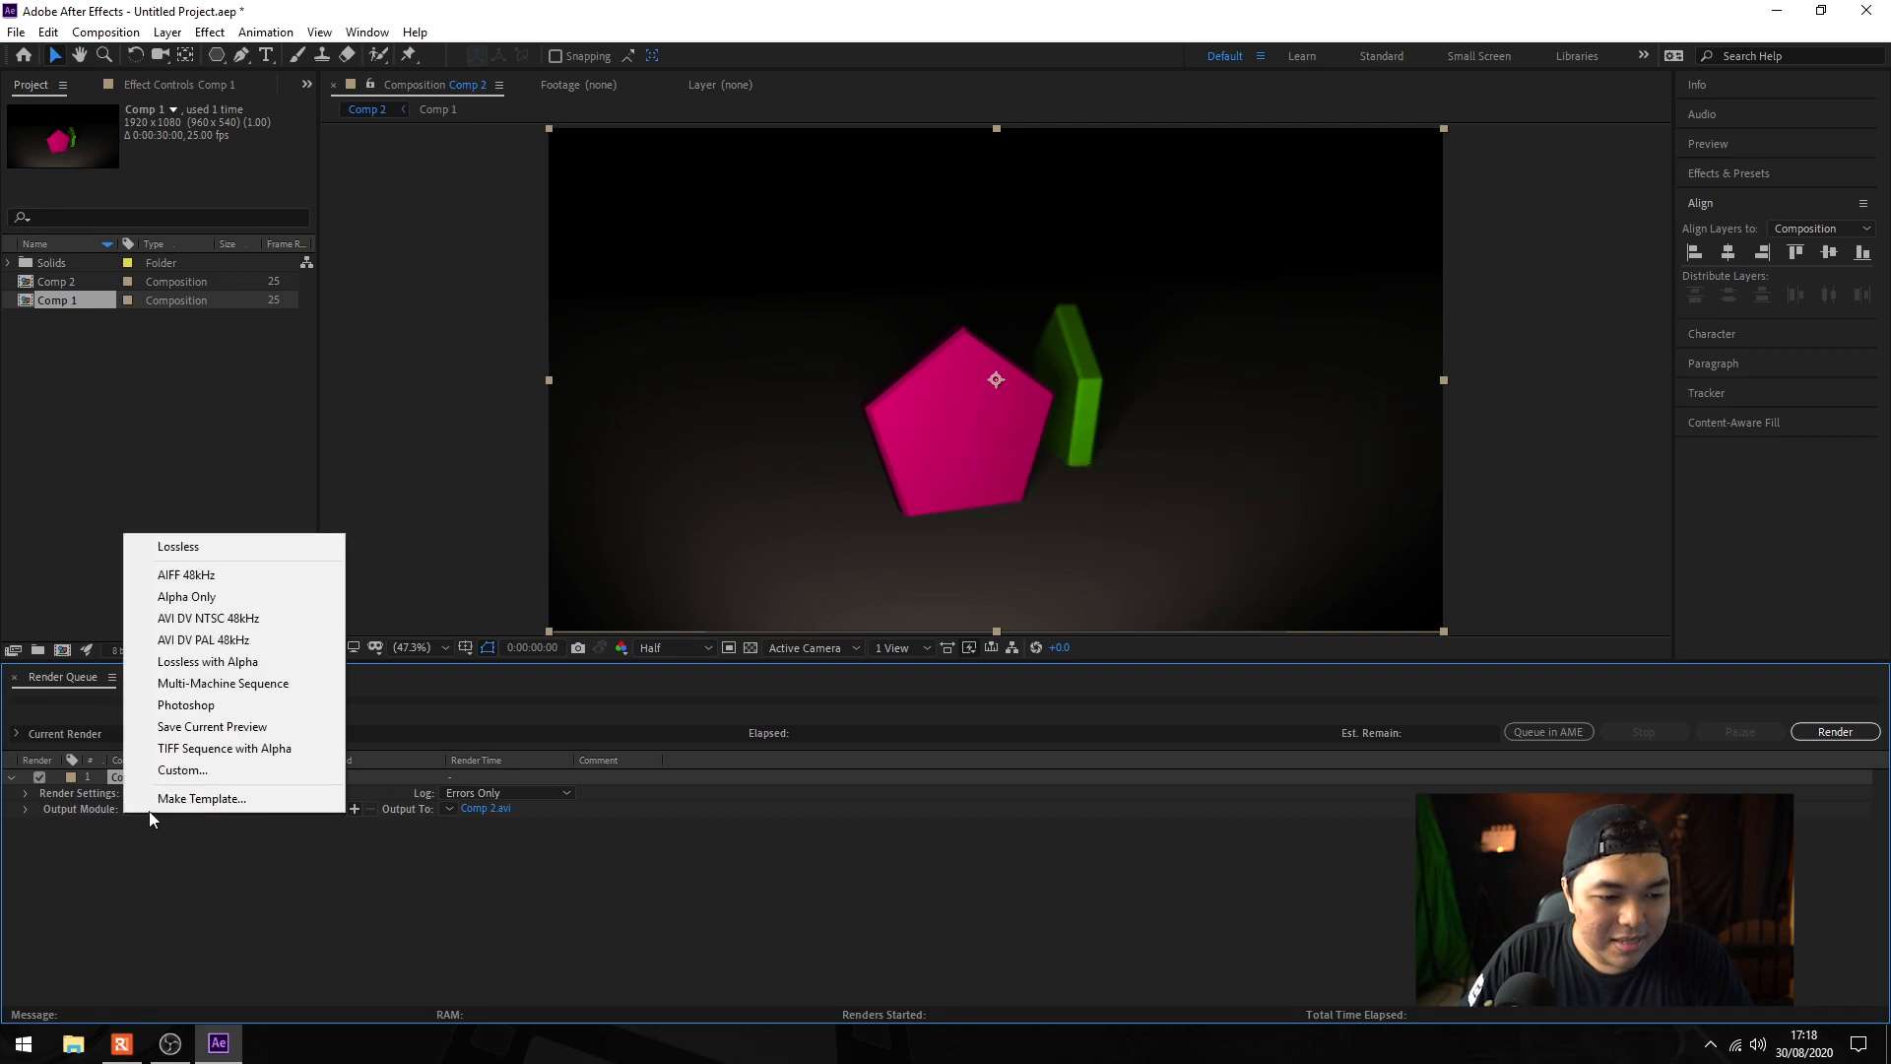
click(150, 811)
click(168, 810)
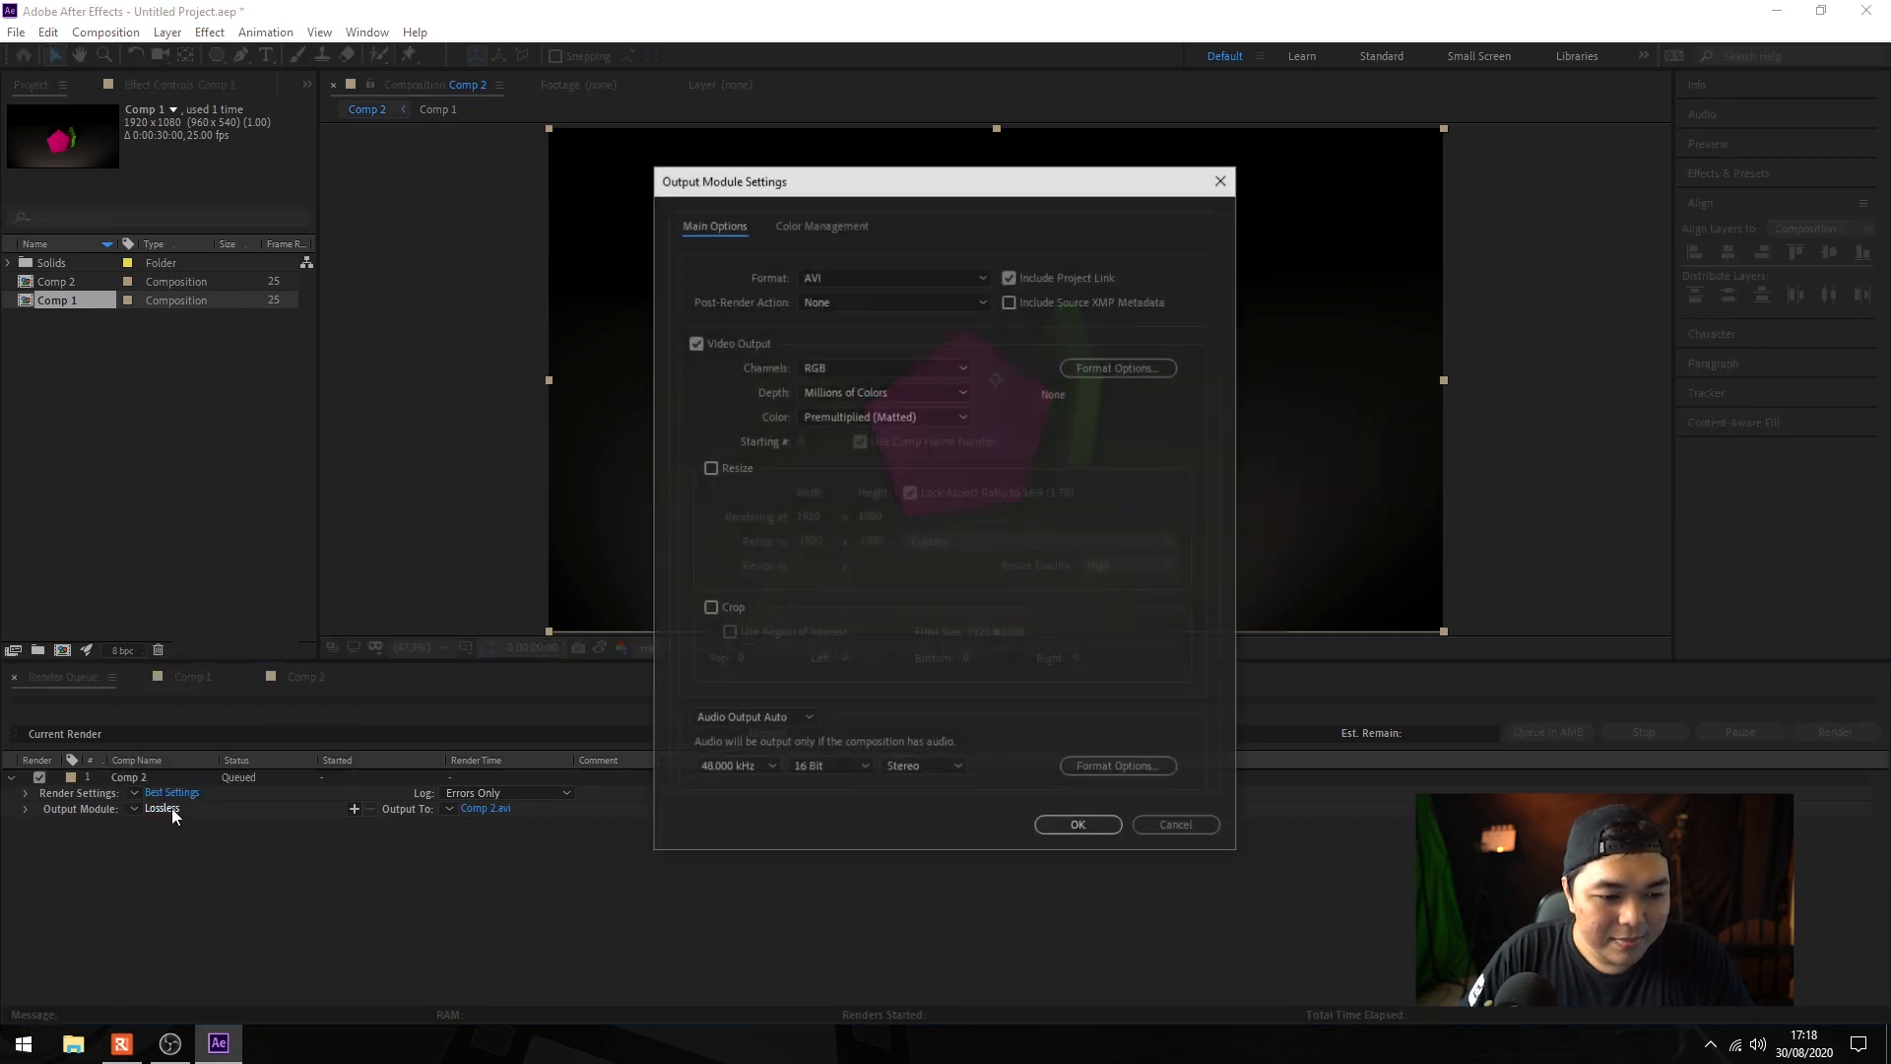
click(942, 272)
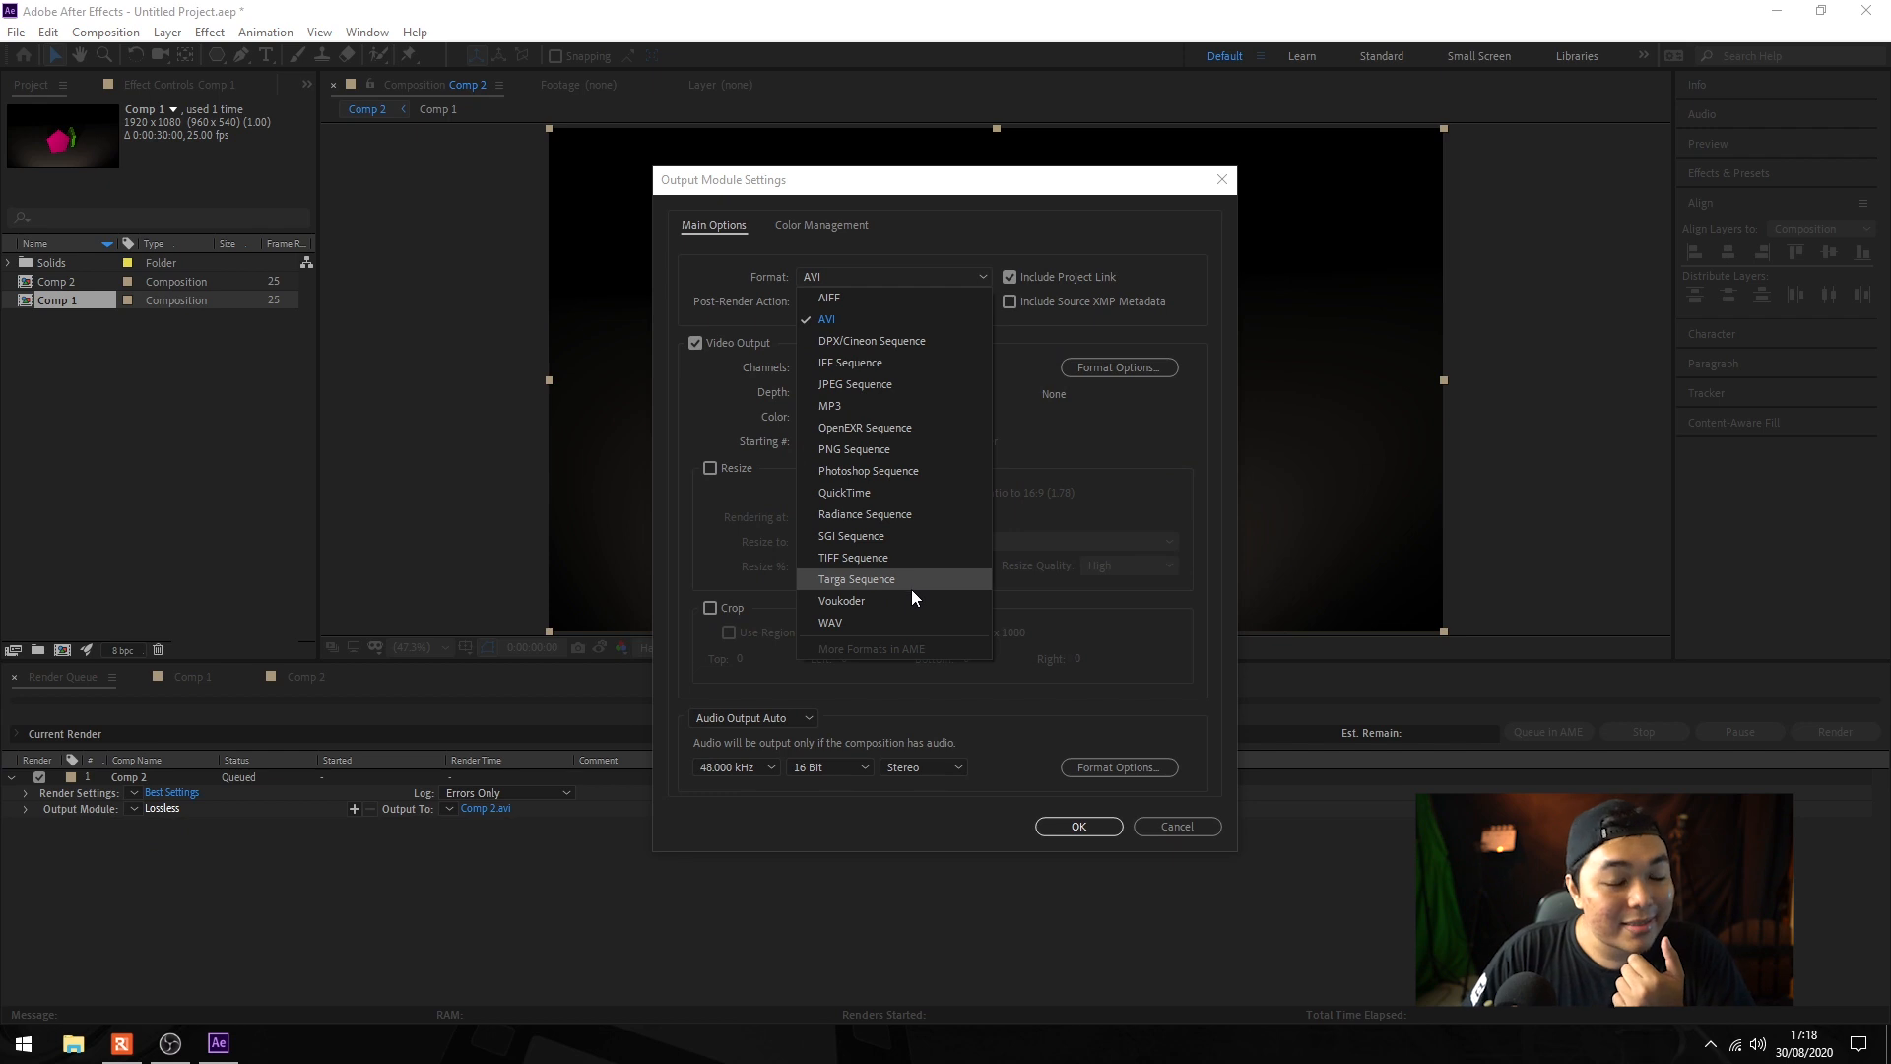